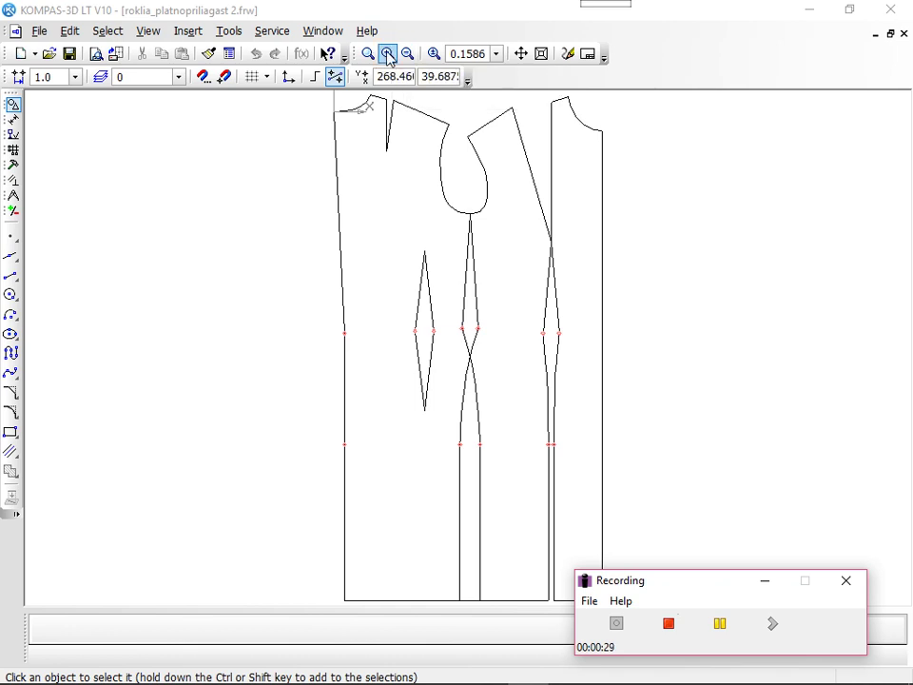
Zoom in three steps and pan the bodice down until the shoulders and armhole fill the view.
left_click(388, 54)
left_click(388, 55)
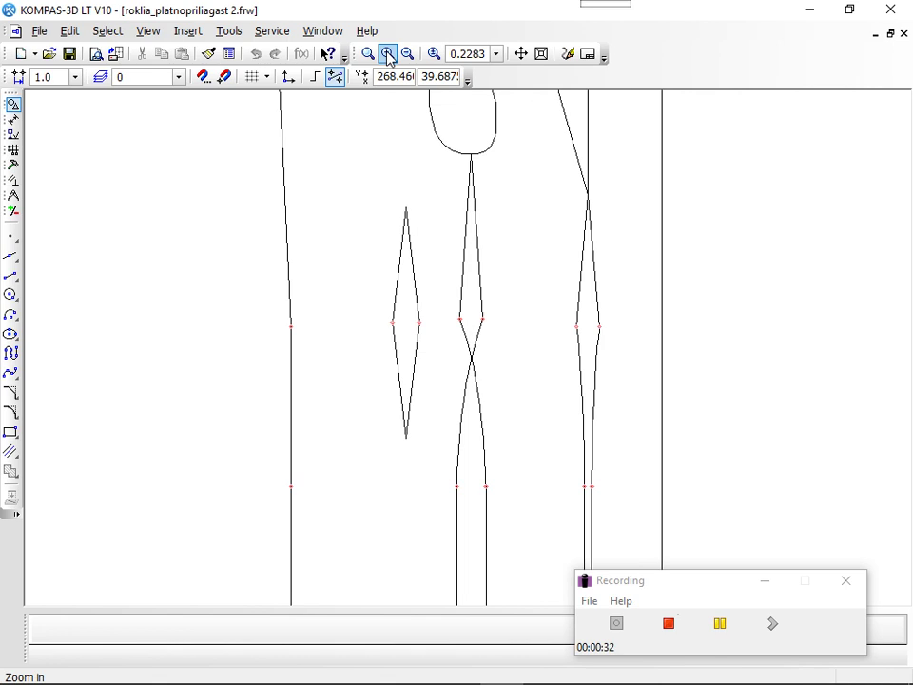
left_click(388, 54)
left_click(522, 54)
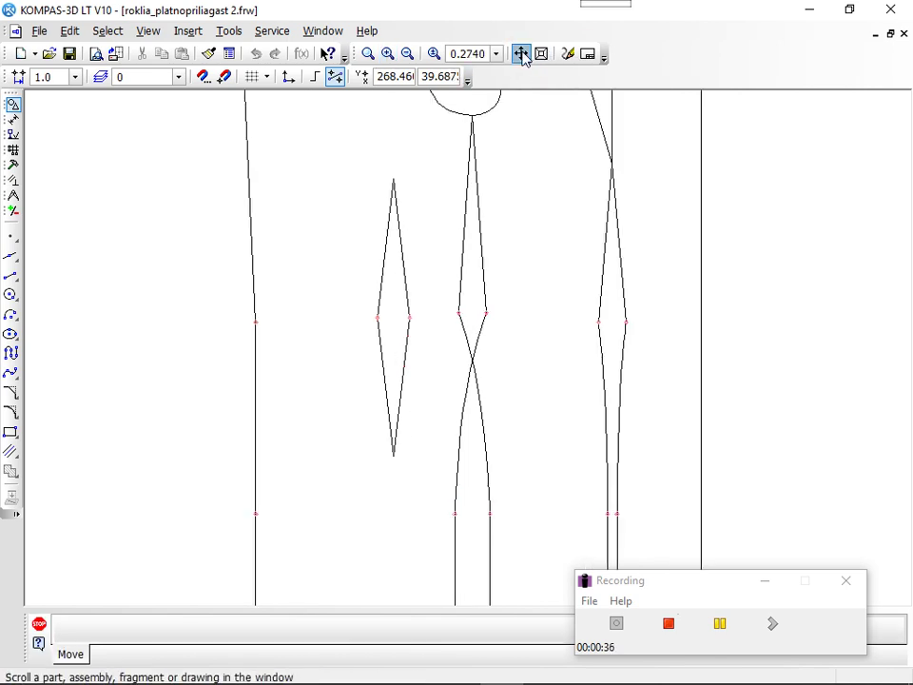
left_click(522, 54)
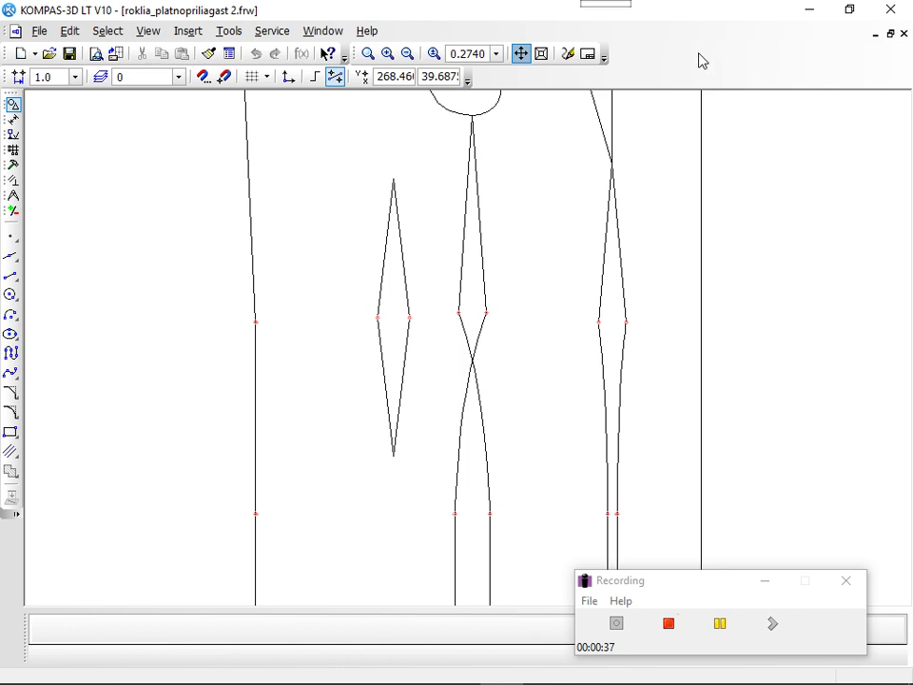
left_click(522, 56)
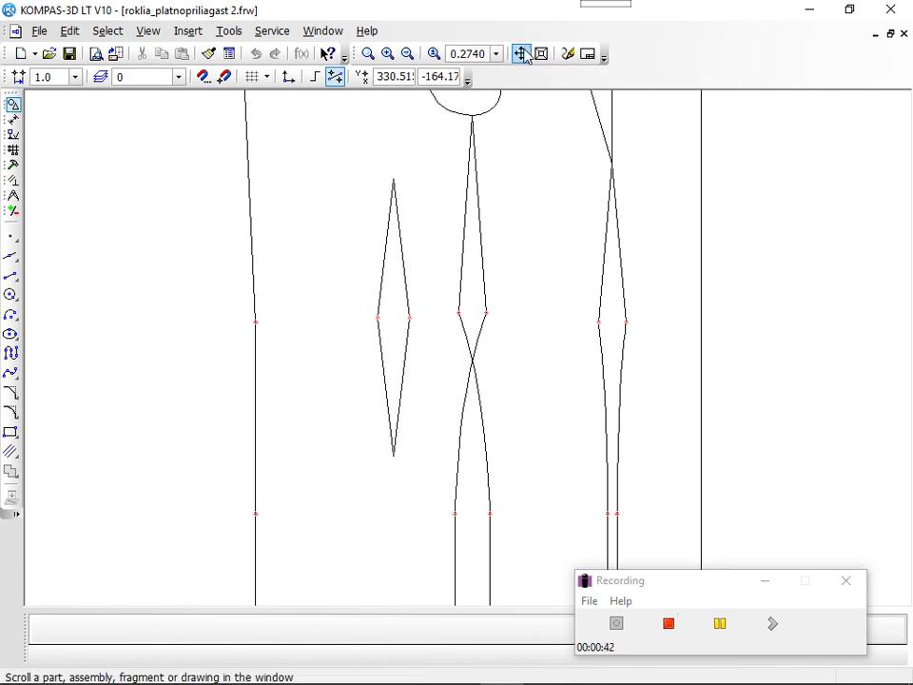
left_click_drag(528, 127, 505, 357)
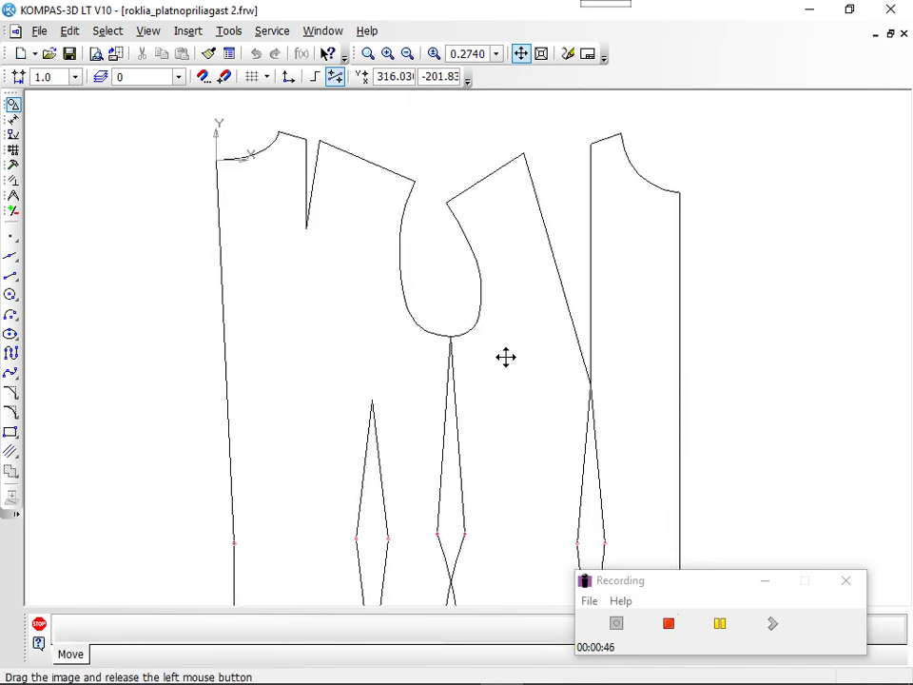
left_click(522, 54)
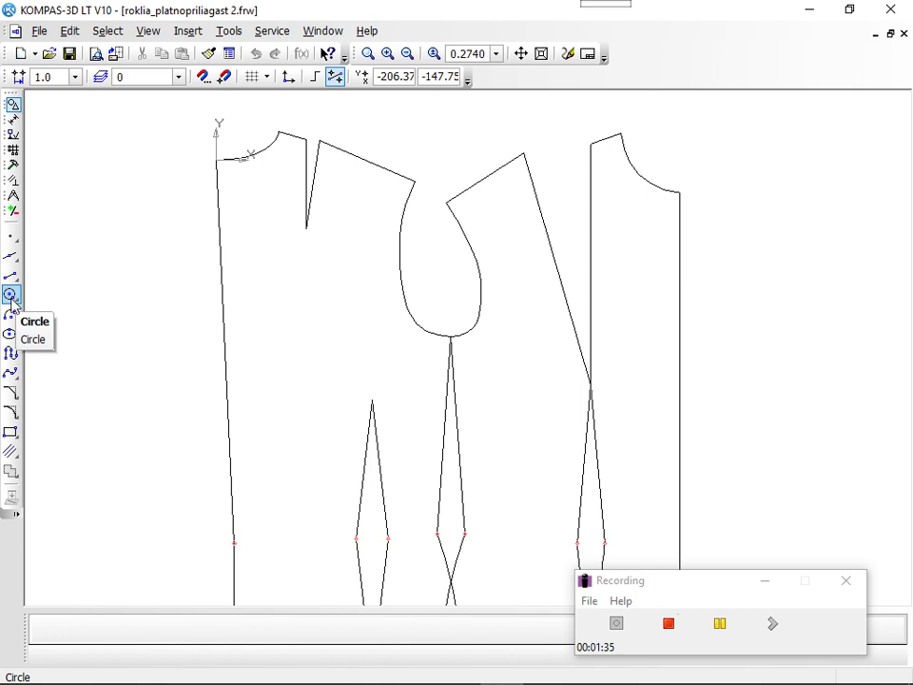
Draw a 30-diameter circle centred on the underarm corner of the armhole.
left_click(11, 295)
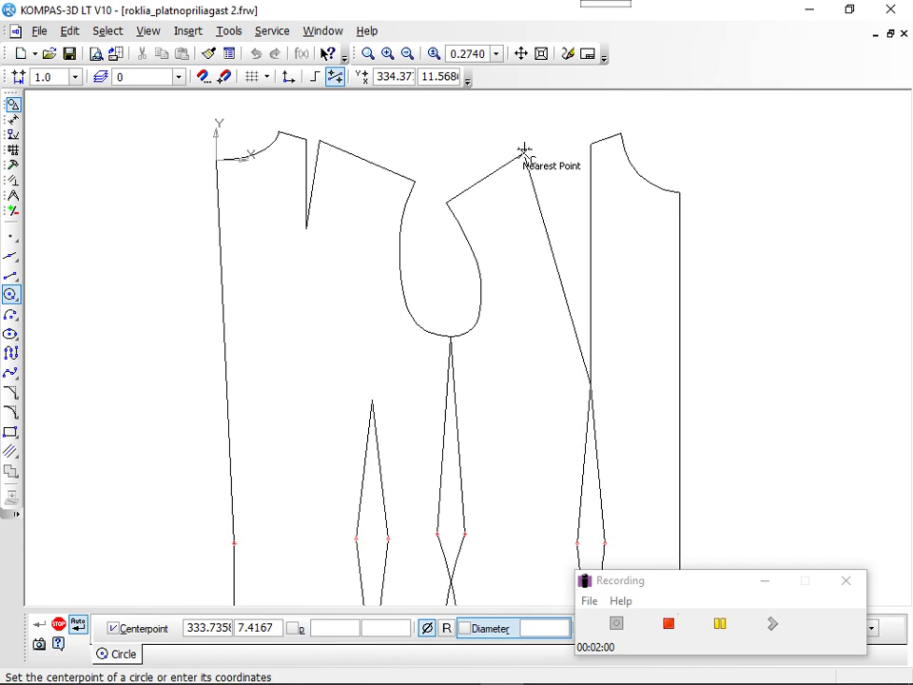
left_click(524, 150)
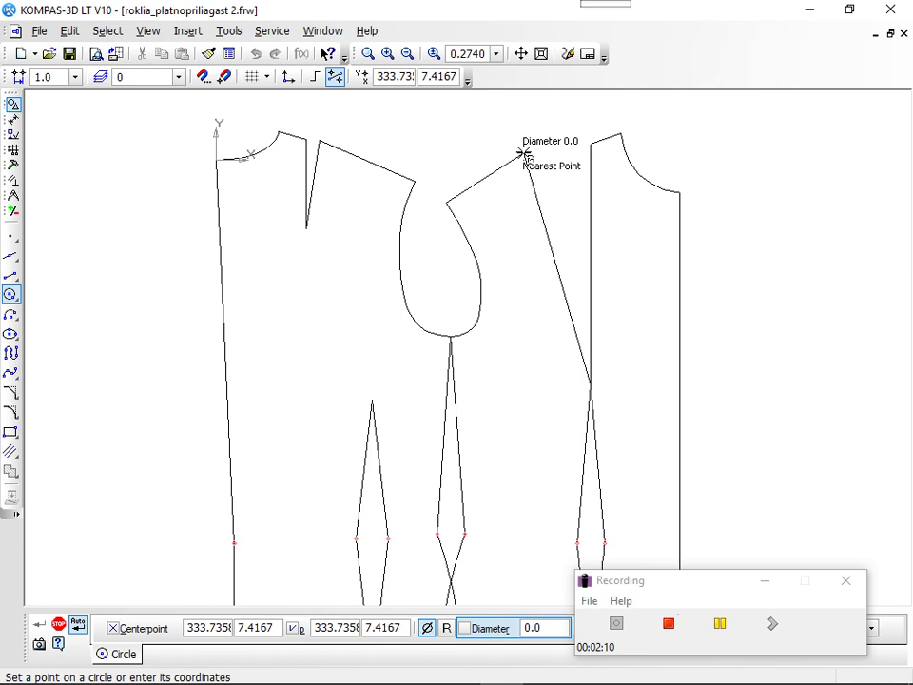
type("30")
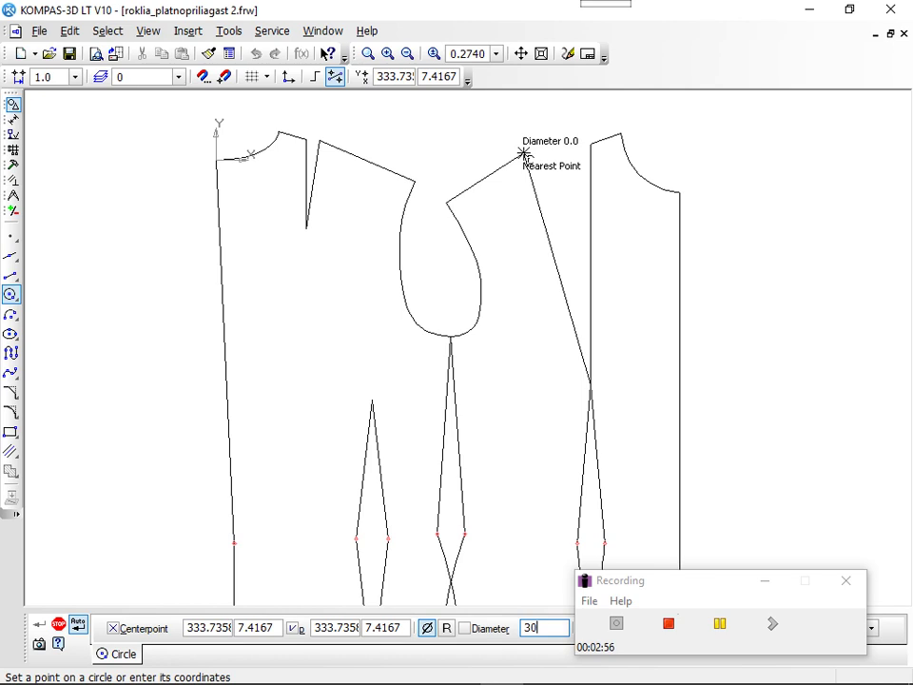
key("Return")
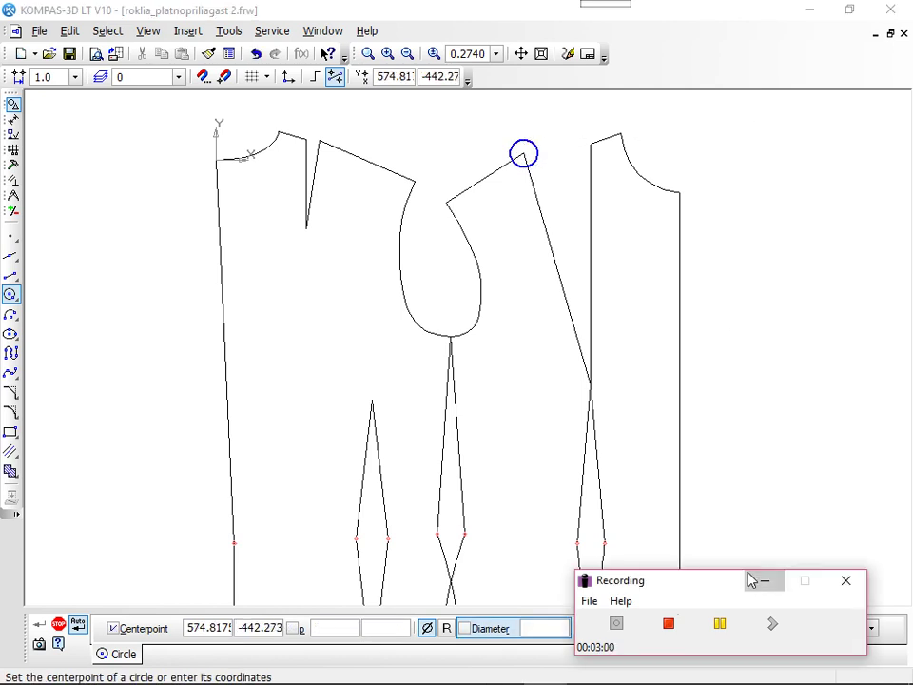
End the Circle command, then select and deselect the 30-diameter underarm circle to check it.
mouse_move(692, 590)
left_mouse_down()
mouse_move(728, 674)
mouse_move(740, 607)
left_mouse_up()
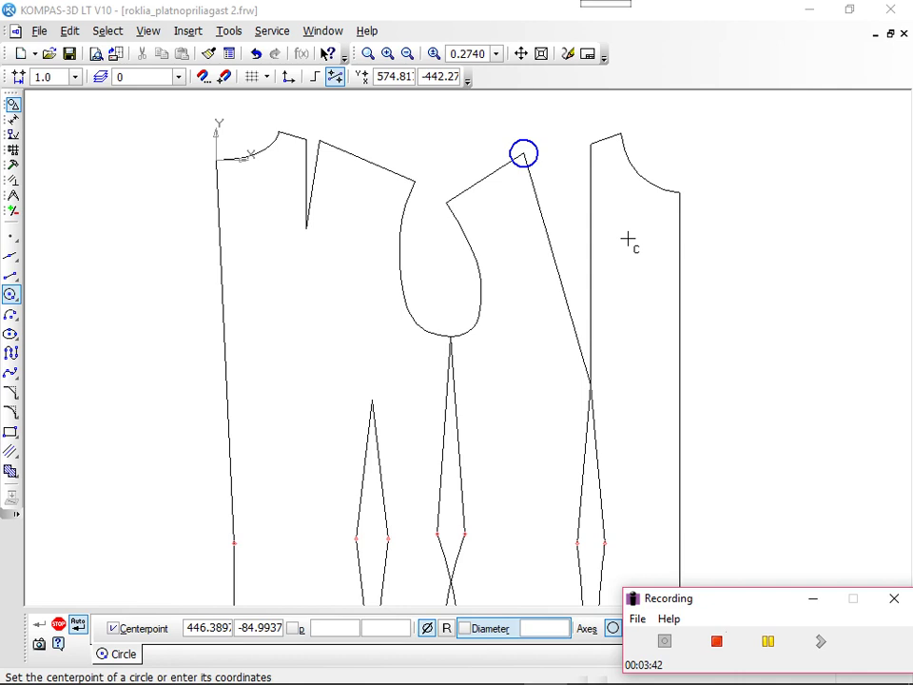
left_click(11, 294)
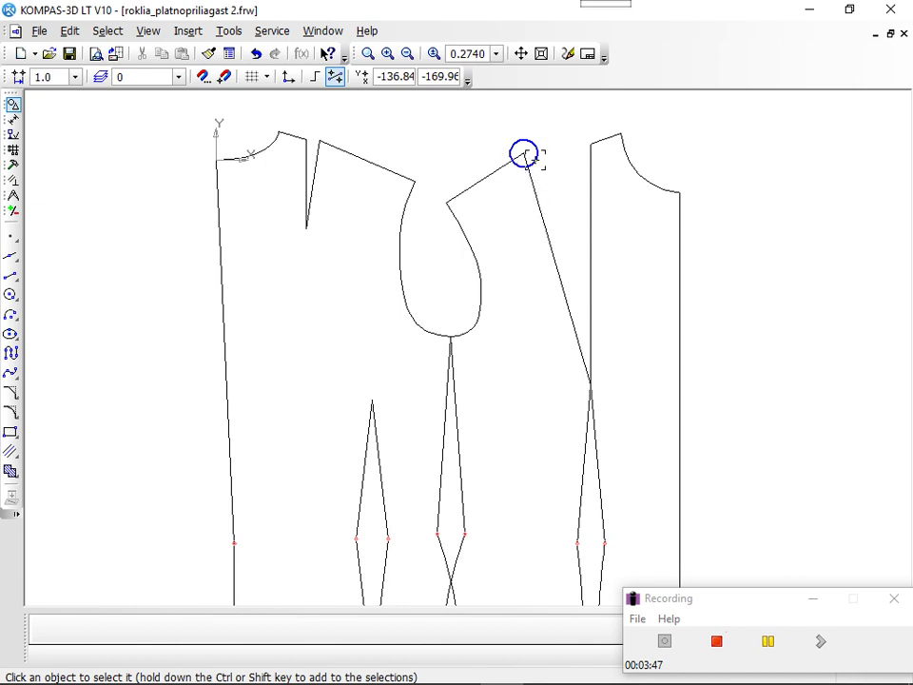
left_click(527, 154)
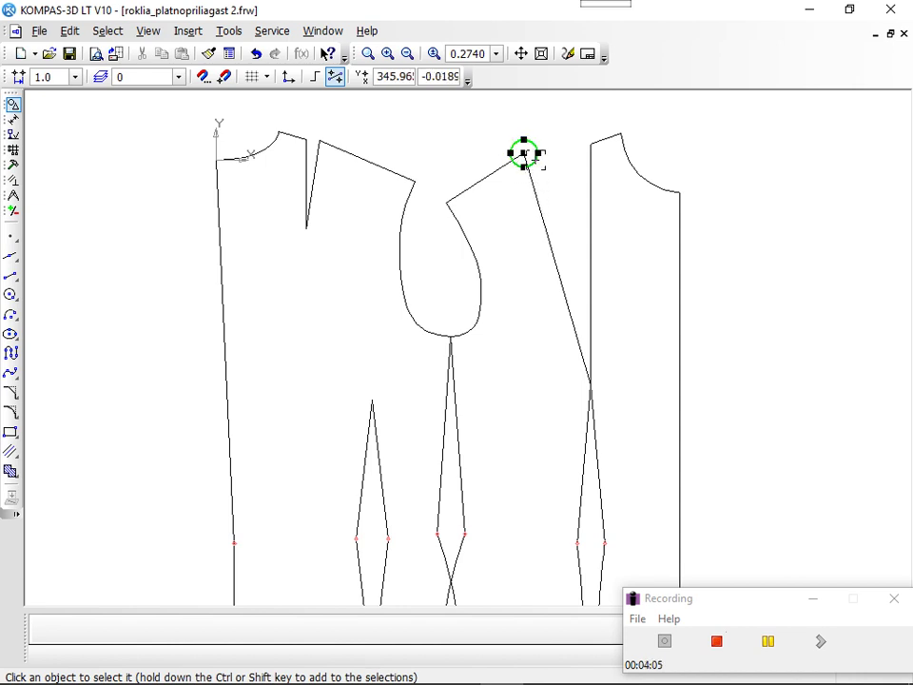
left_click(445, 153)
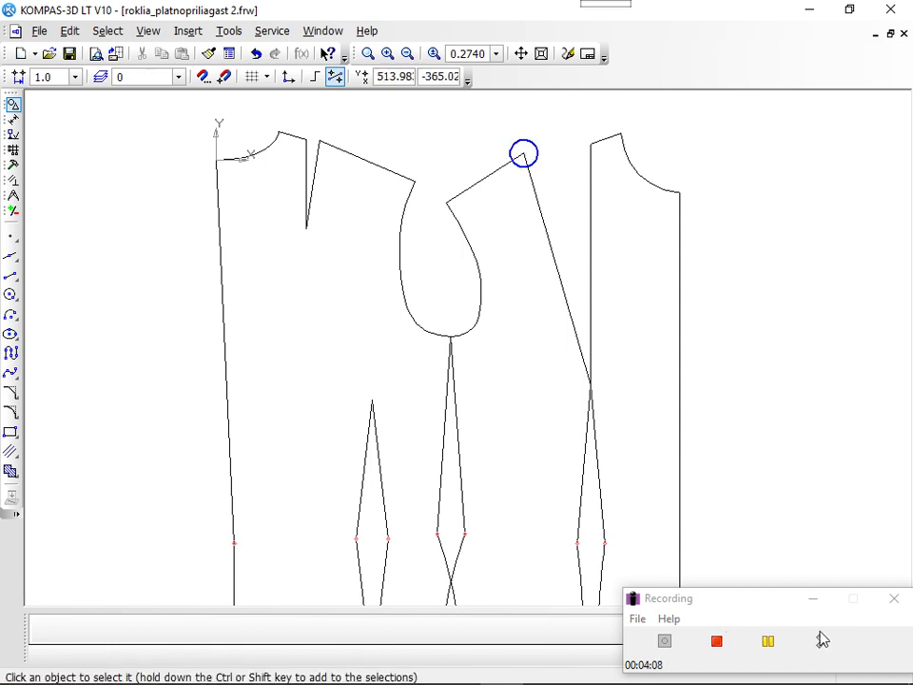
left_click(788, 590)
left_click_drag(787, 590, 863, 513)
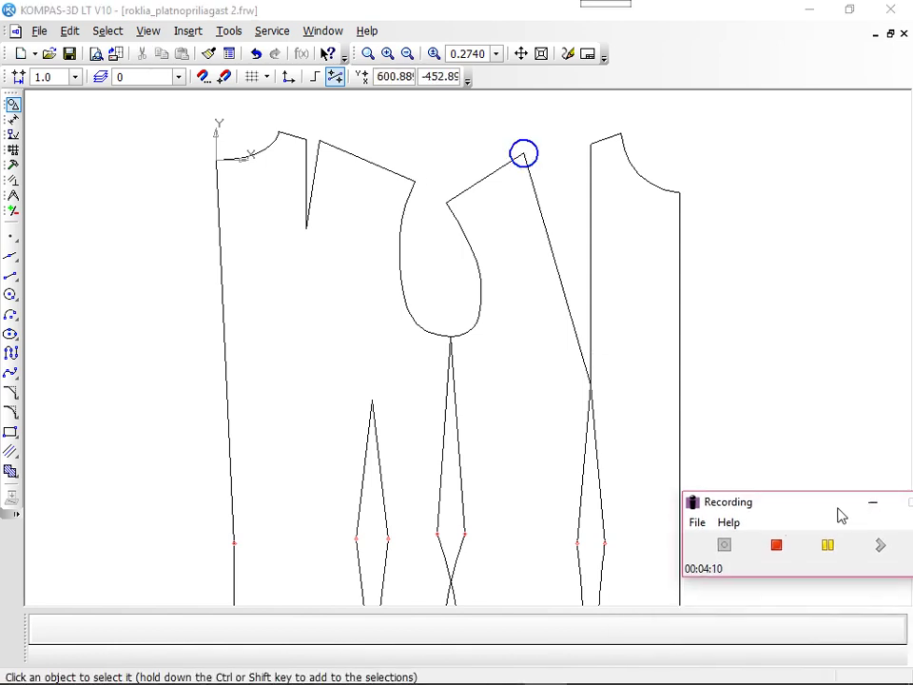
left_click_drag(862, 514, 883, 514)
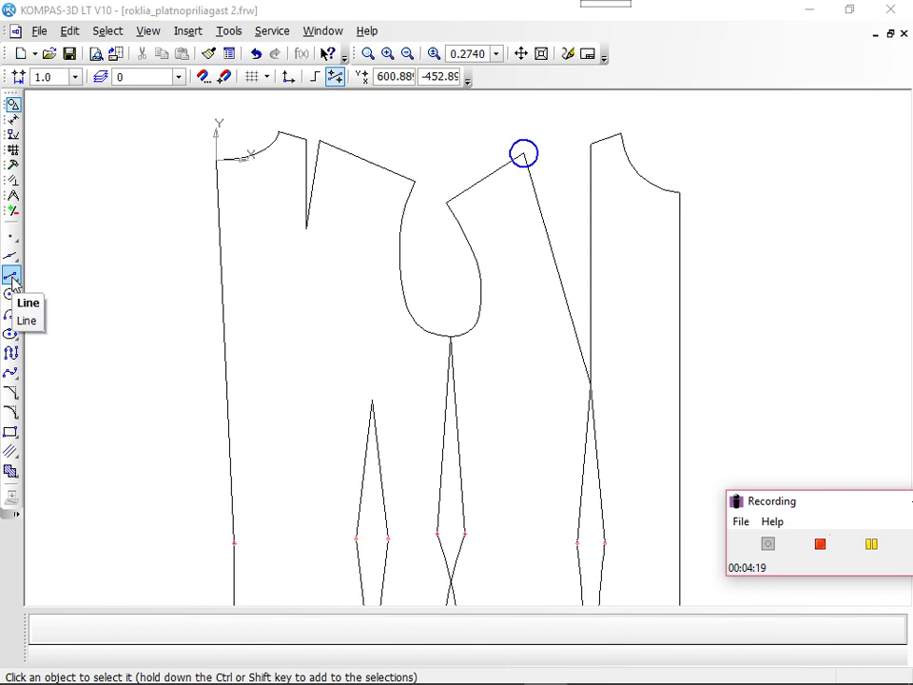
Draw a Thin-style slanted line, about 257 long, from the circled underarm corner down to the side point.
left_click(12, 277)
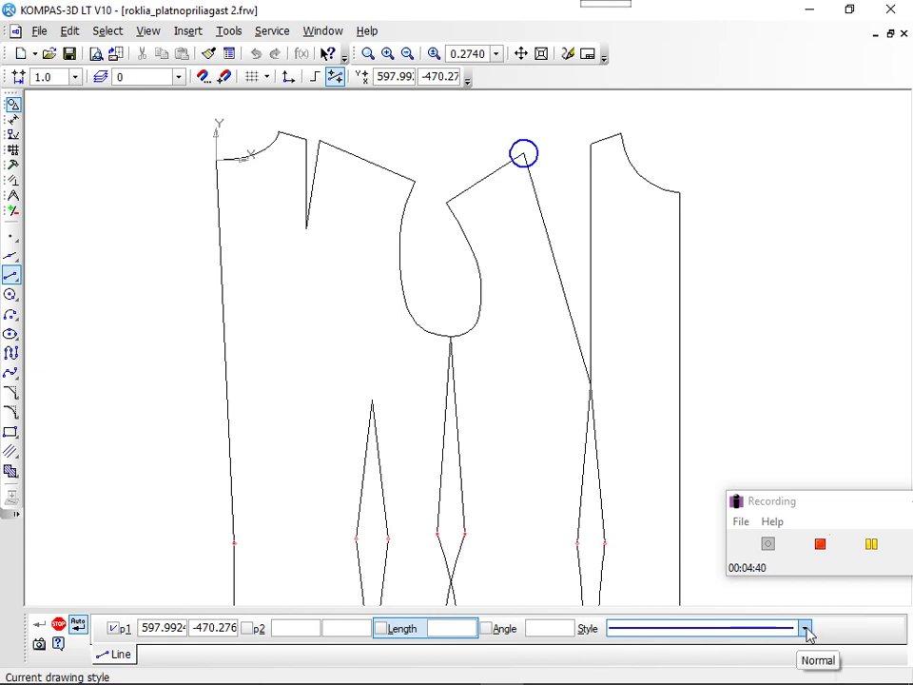
left_click(805, 629)
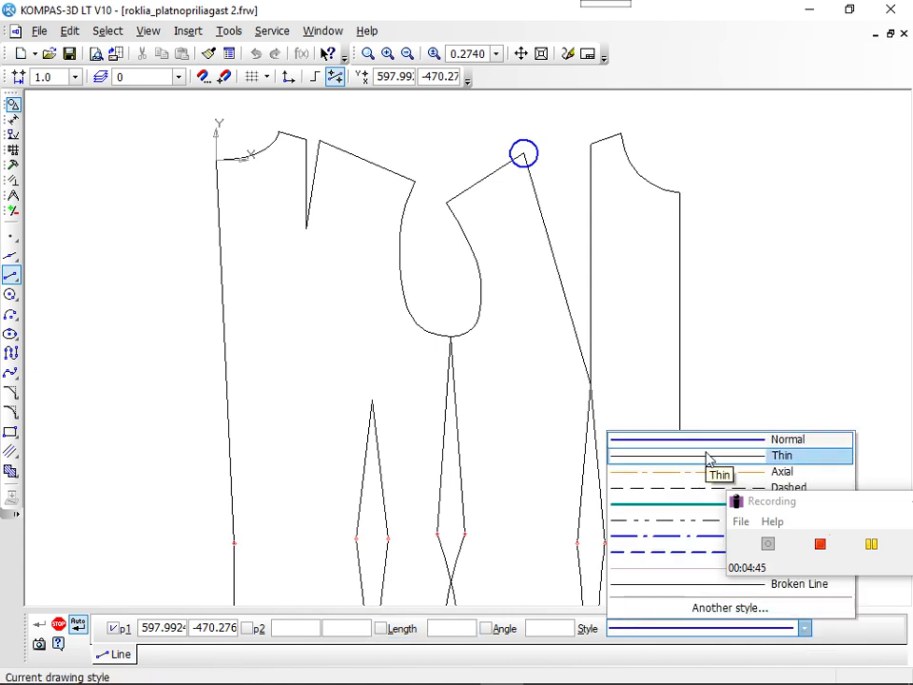
left_click(708, 456)
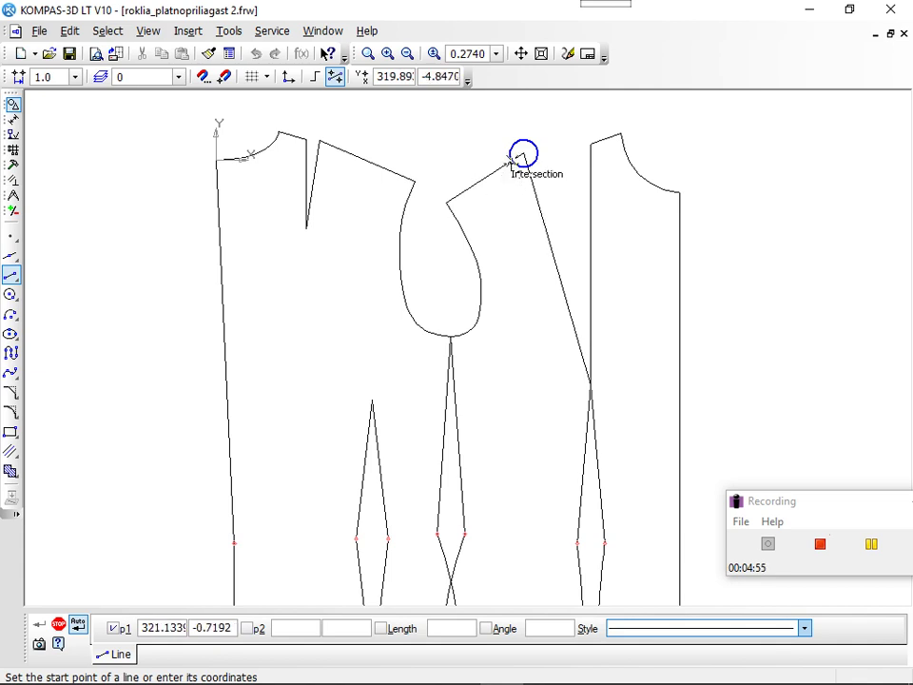
left_click(514, 158)
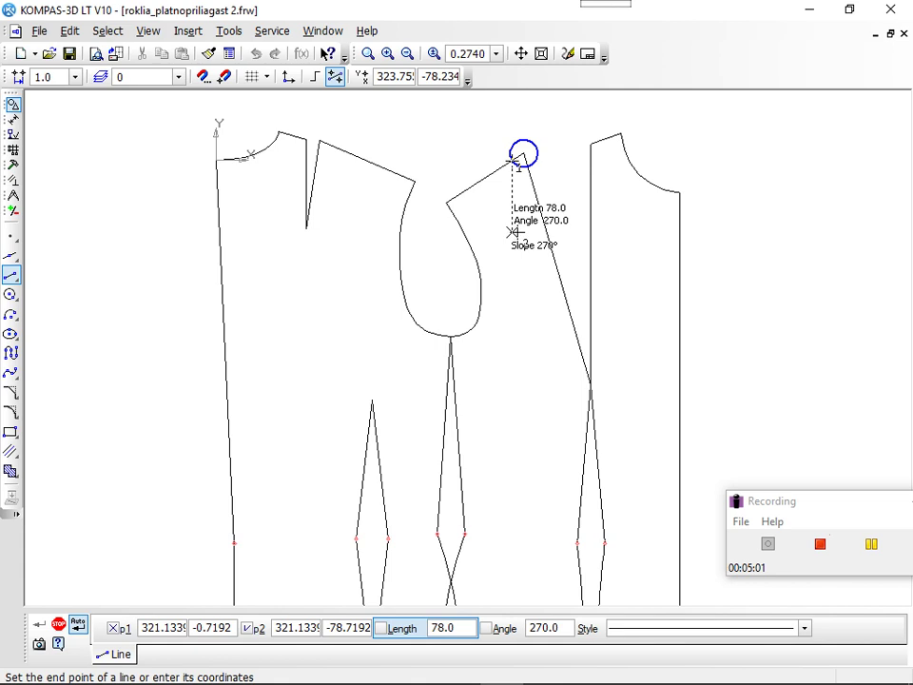
left_click(590, 384)
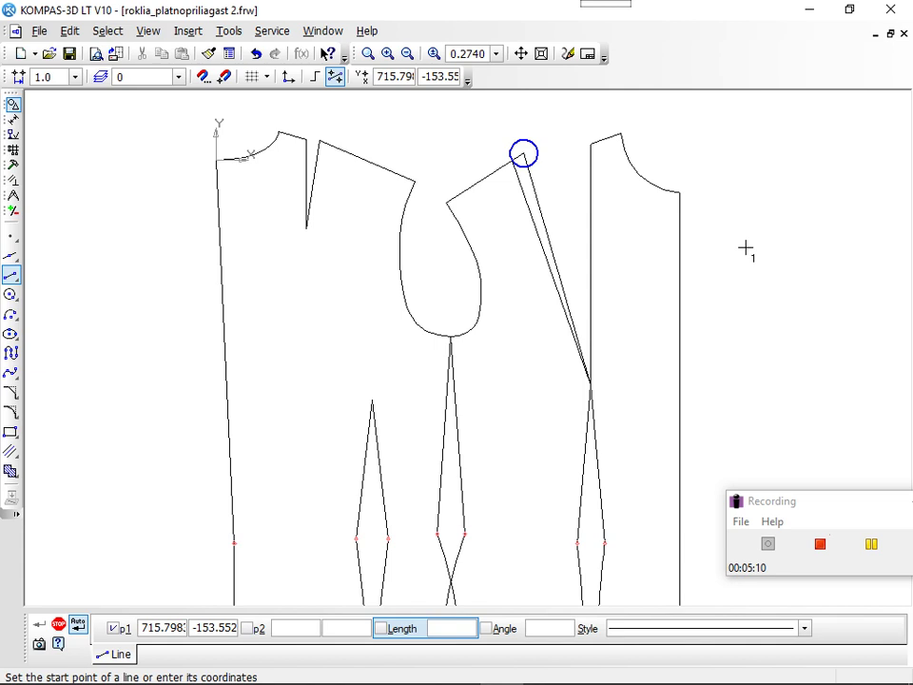
key("Escape")
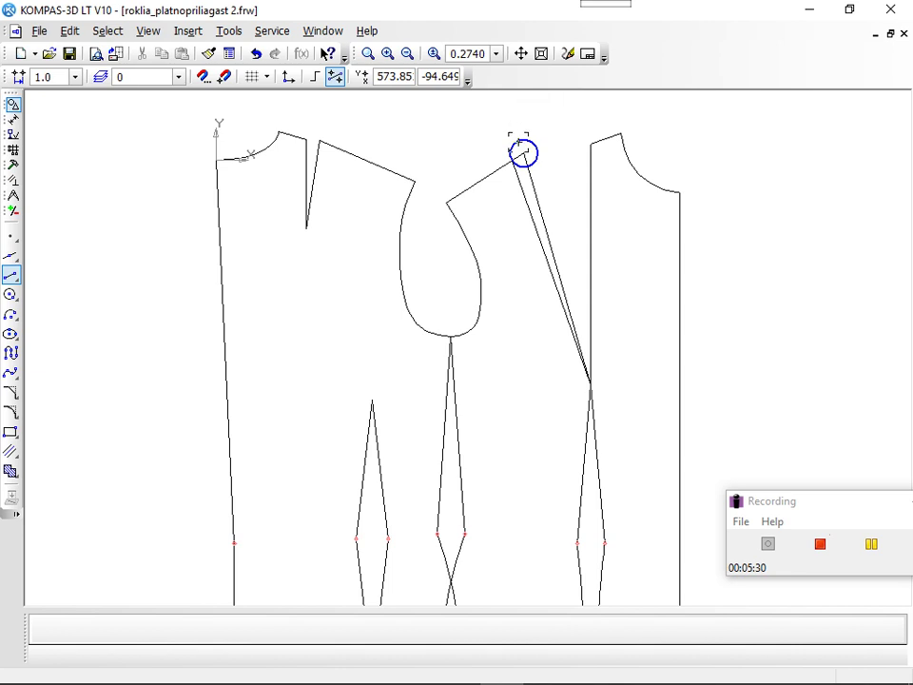
Remove the small circle at the top of the slanted line.
left_click(521, 150)
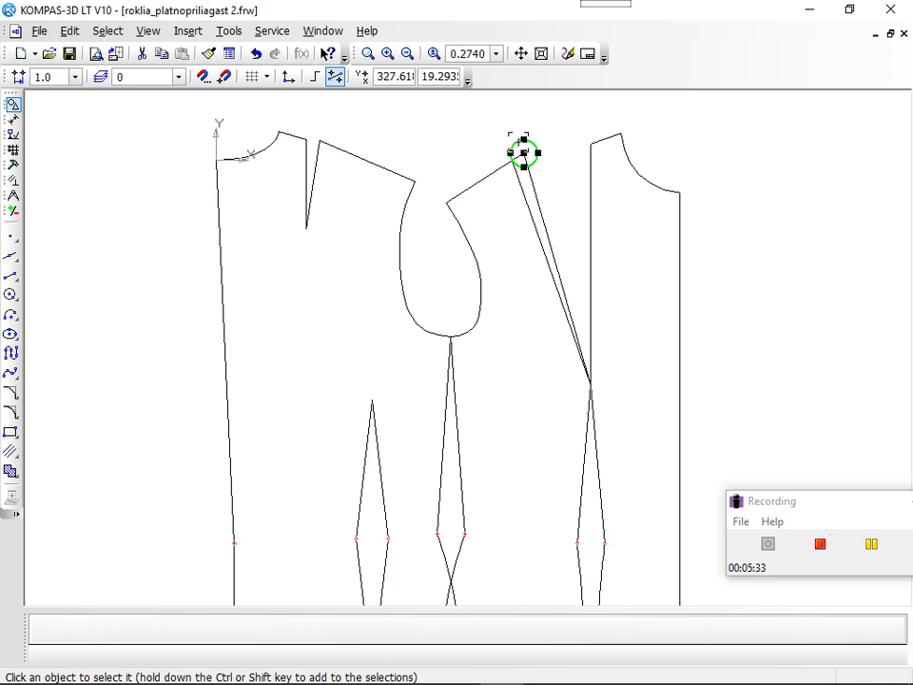
key("Escape")
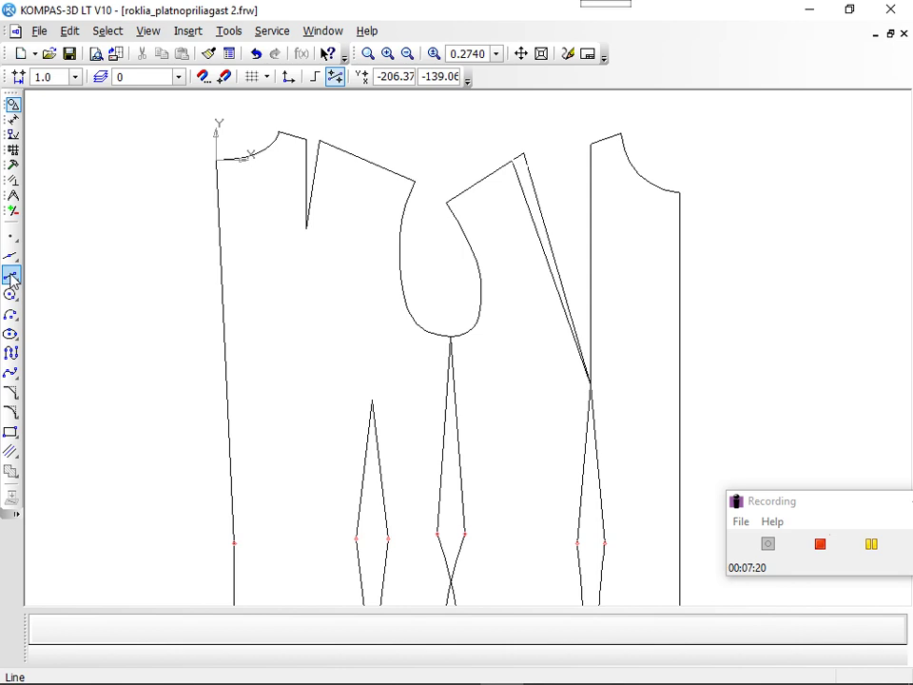
Draw a vertical line up from the lower left side-seam point, entering 214 as its length.
left_click(12, 276)
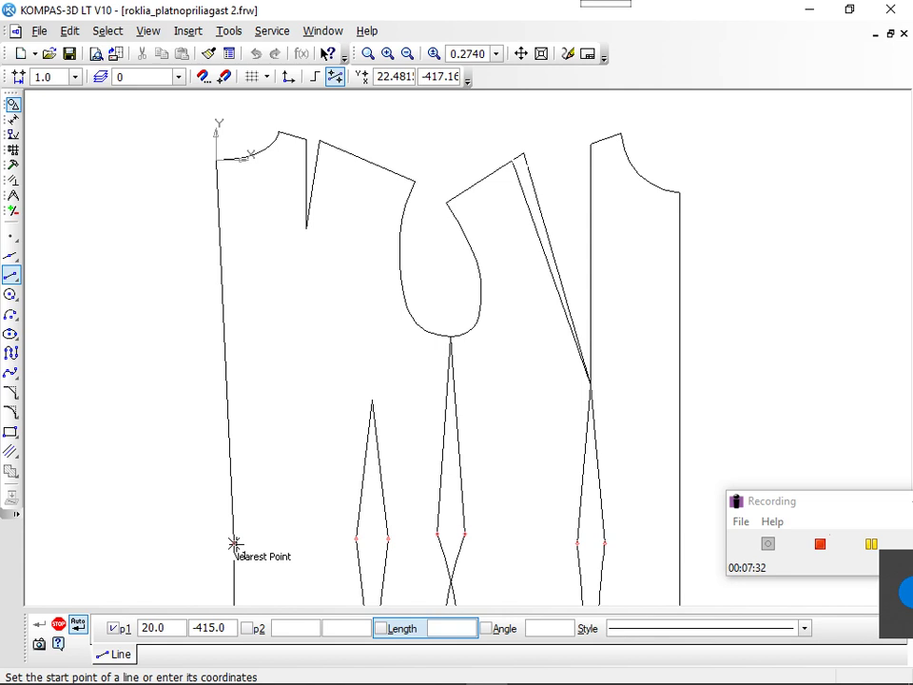
left_click(235, 545)
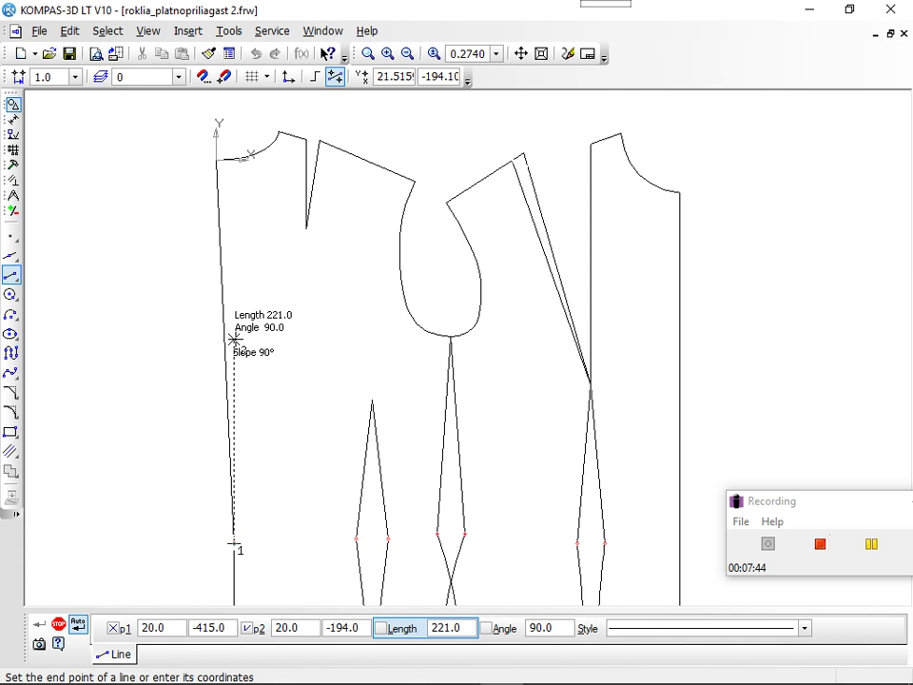
type("214")
key("Return")
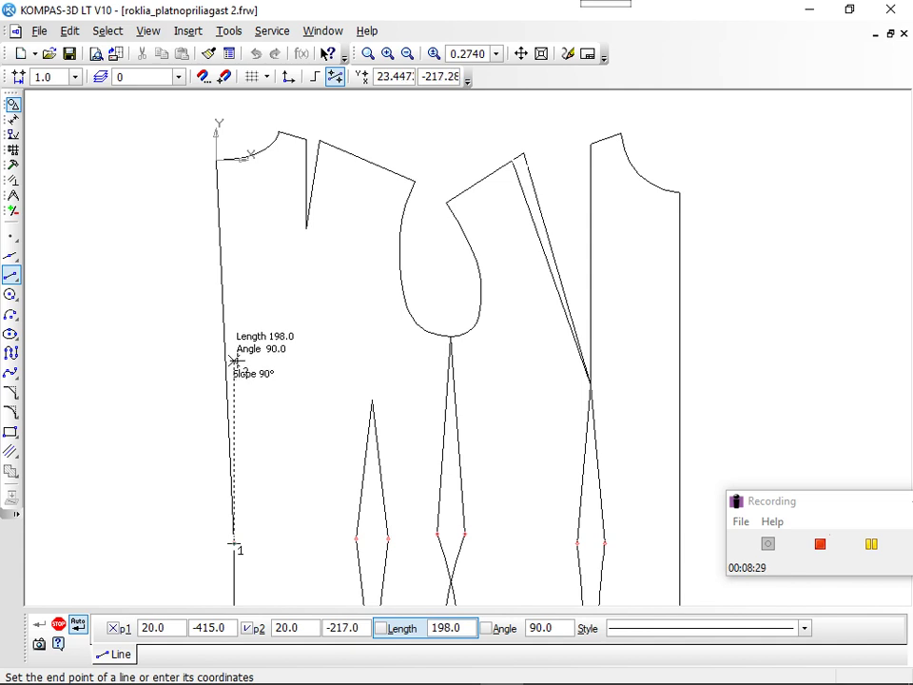
left_click(234, 362)
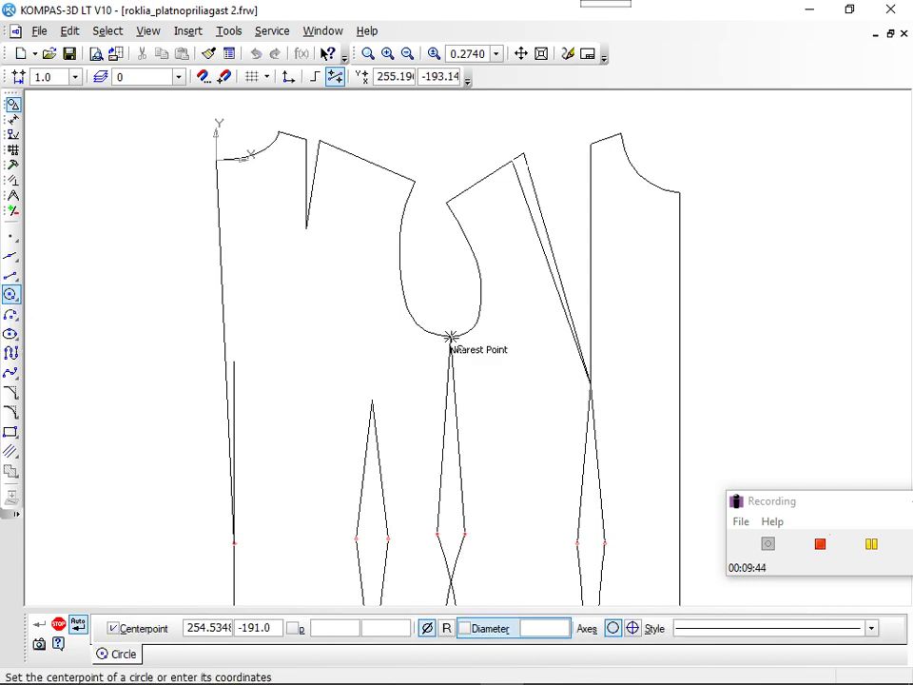
Mark the armhole curve's lowest point with a 10-diameter circle.
left_click(452, 338)
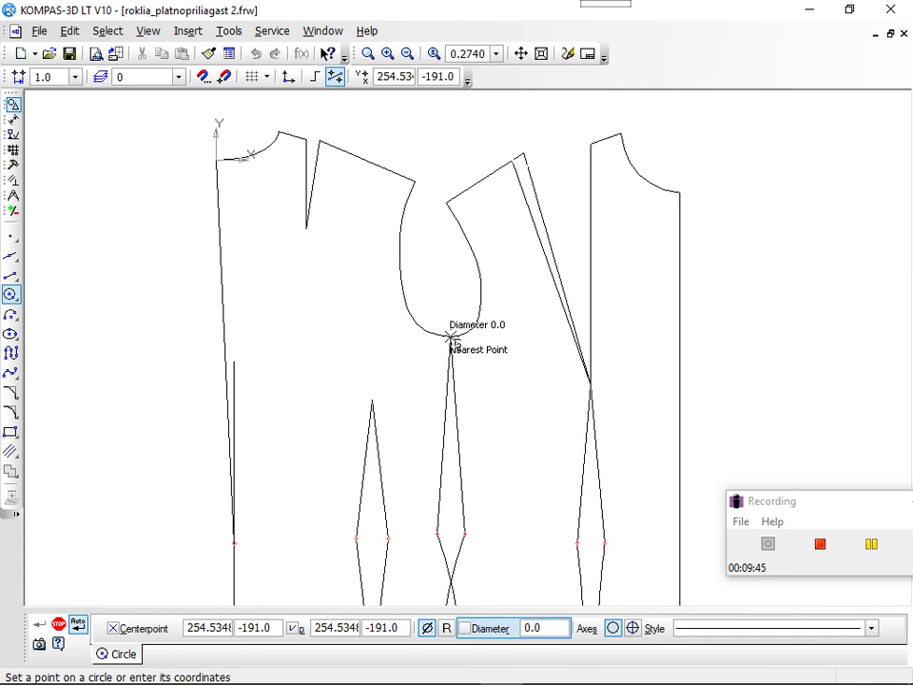
key("alt+r")
key("BackSpace")
type("10")
key("Return")
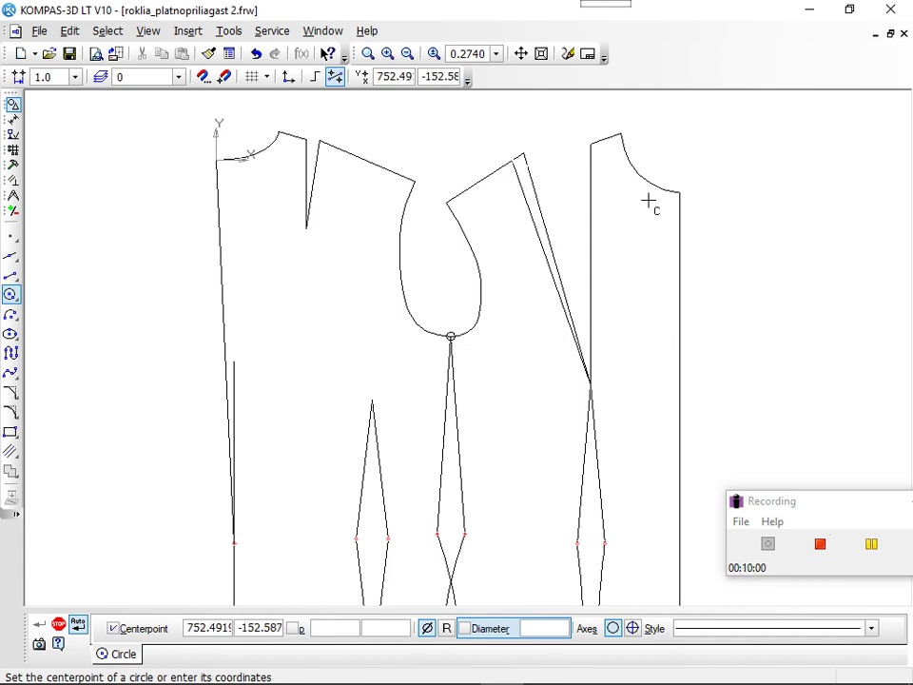
left_click(387, 54)
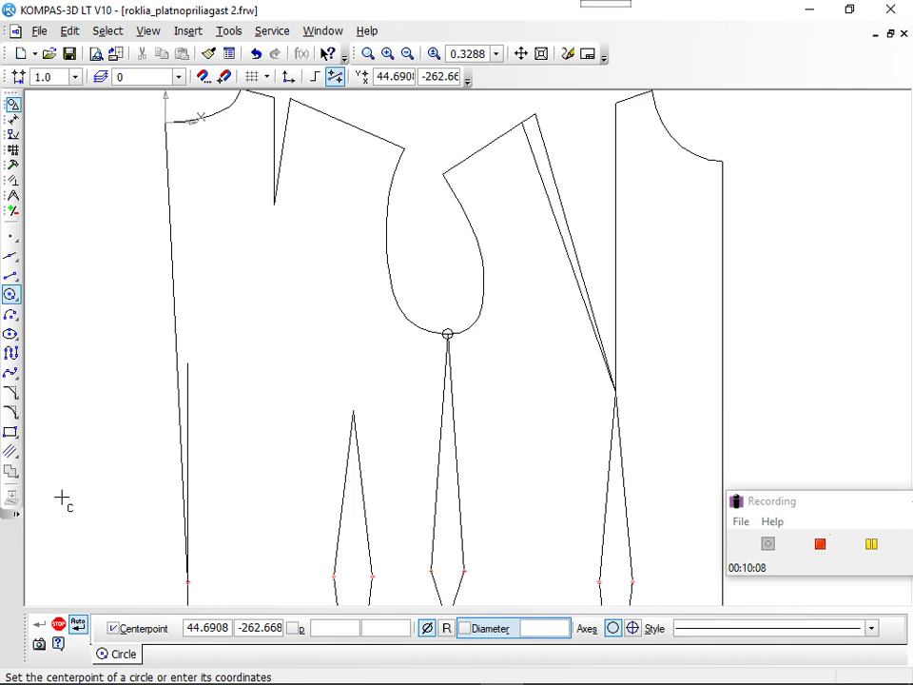
key("Escape")
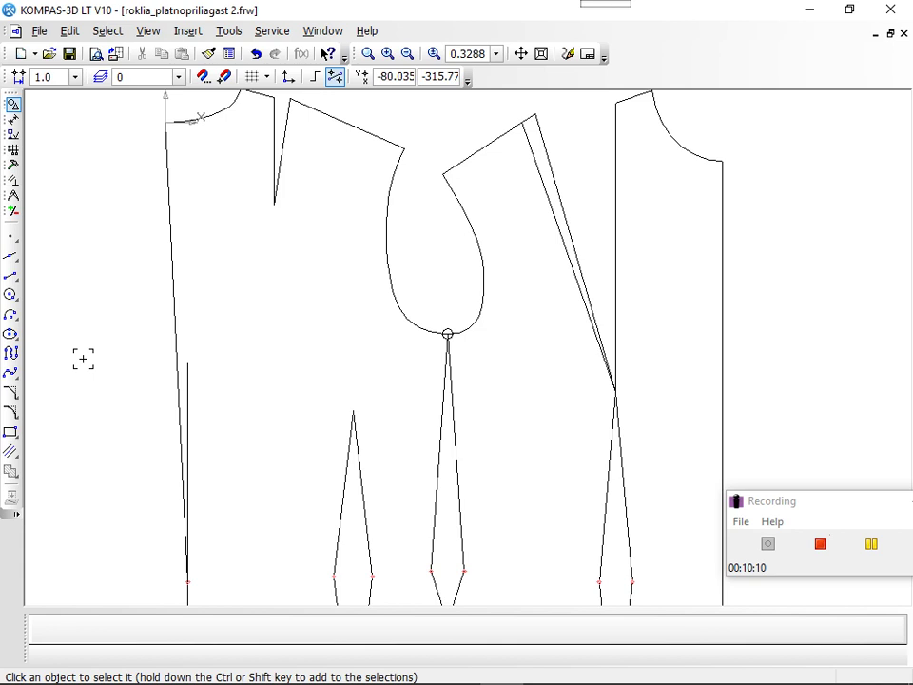
Draw a trial line from the armhole's bottom circle down to the lower dart point.
left_click(12, 276)
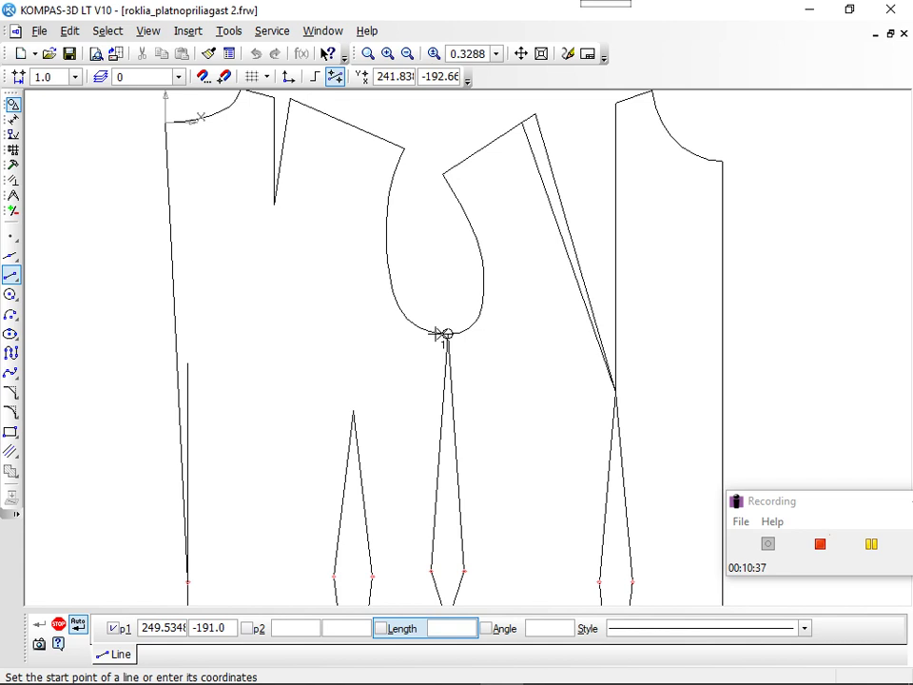
left_click(443, 334)
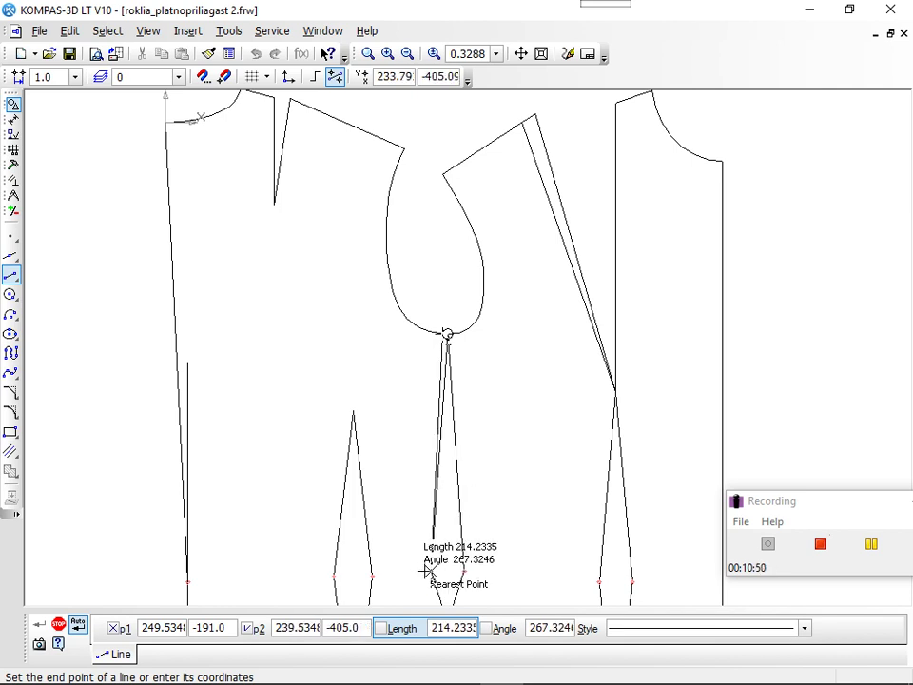
left_click(430, 571)
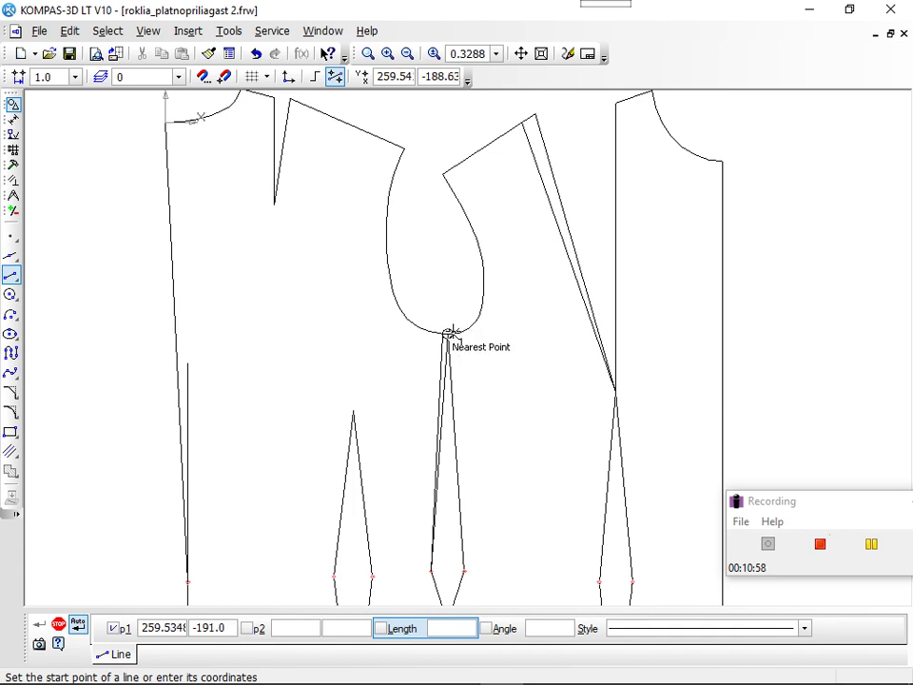
left_click(450, 332)
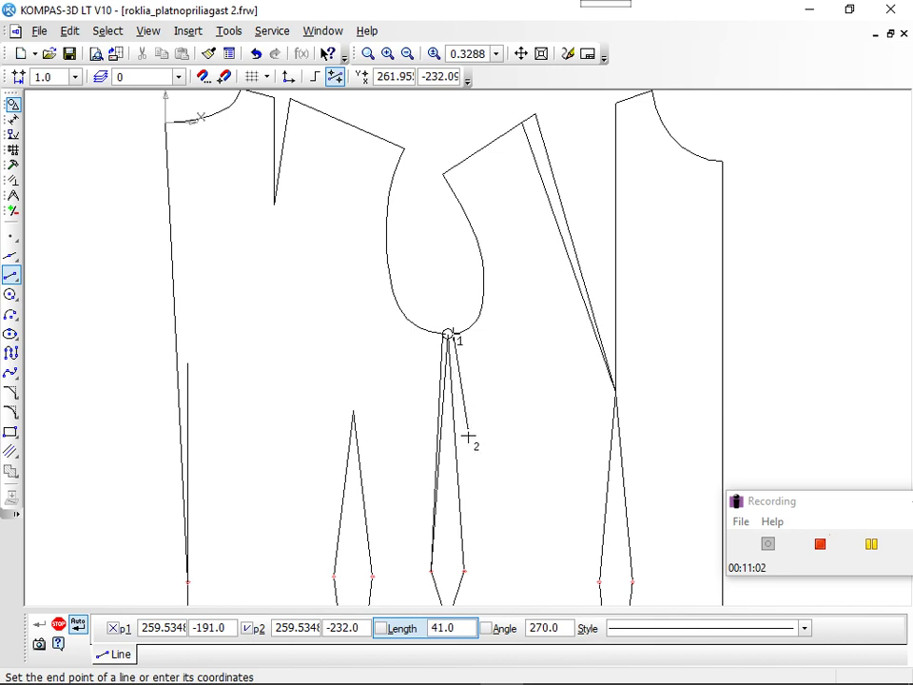
key("Escape")
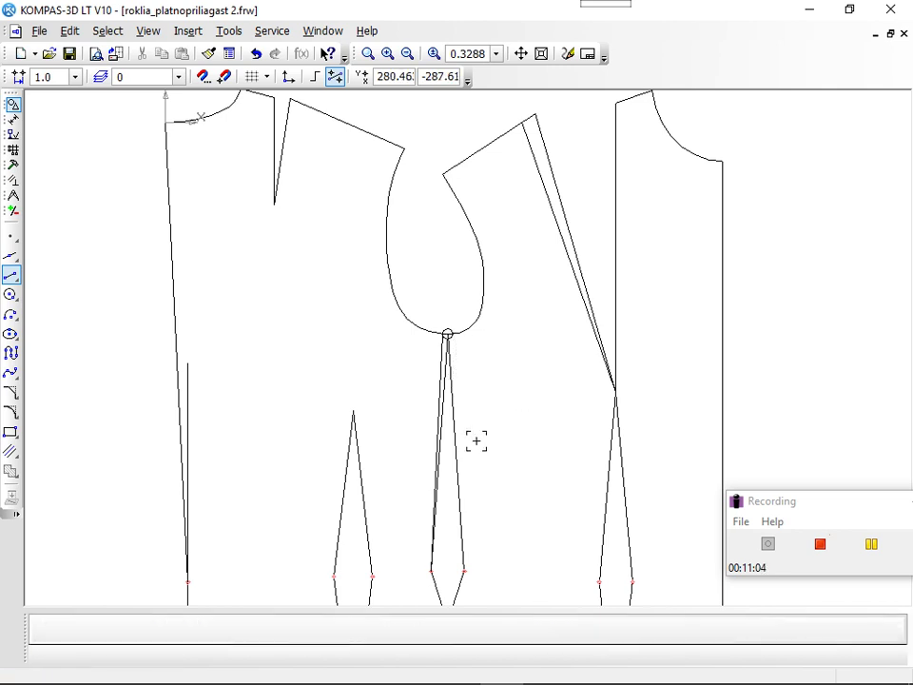
Draw a line from the armhole's bottom point to the middle side seam's lower end.
left_click(387, 55)
left_click(387, 54)
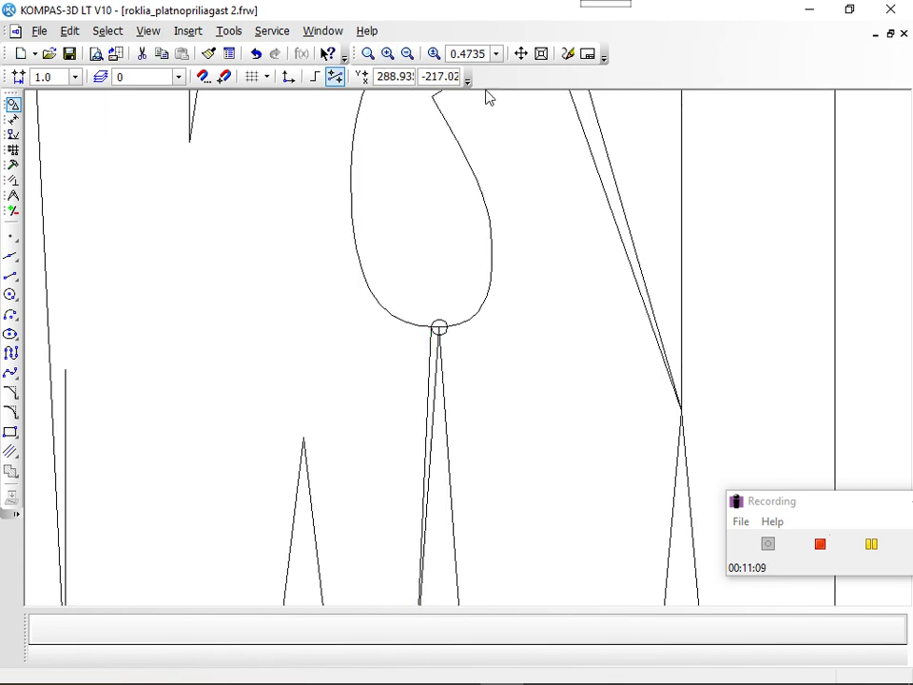
left_click(521, 54)
left_click_drag(526, 439, 512, 341)
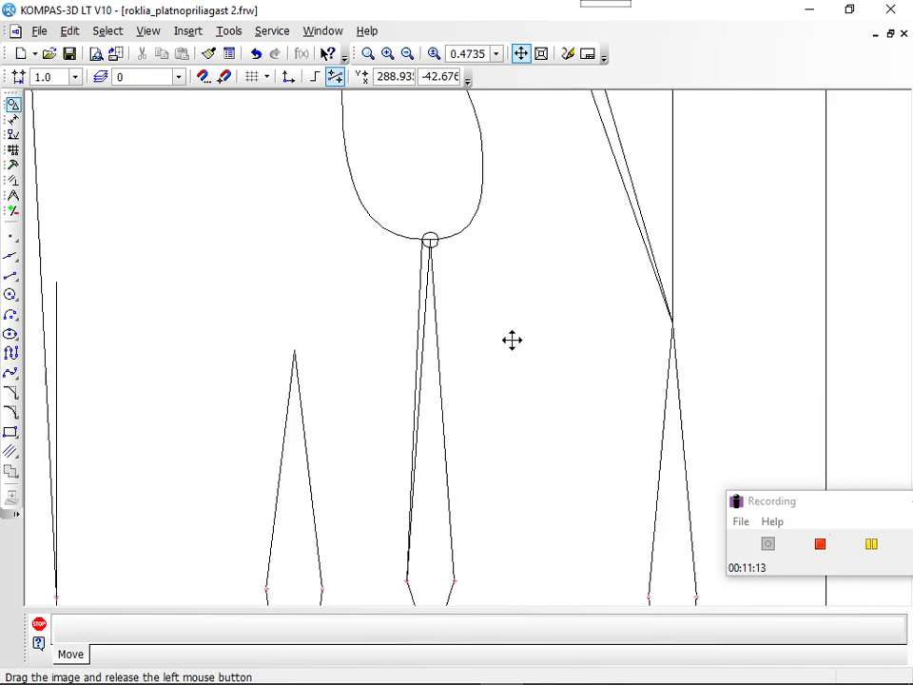
left_click(11, 275)
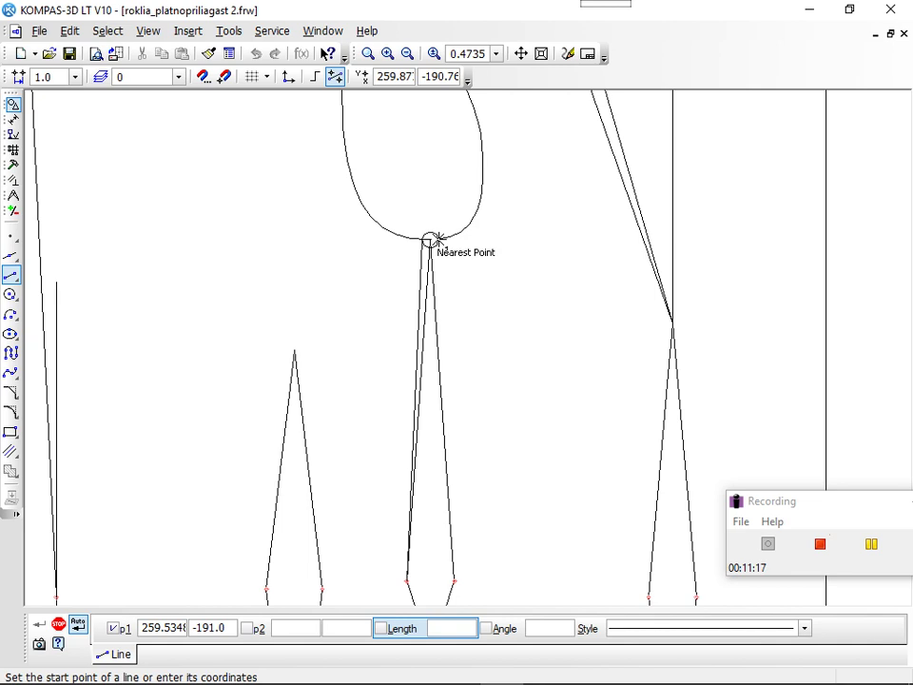
left_click(431, 240)
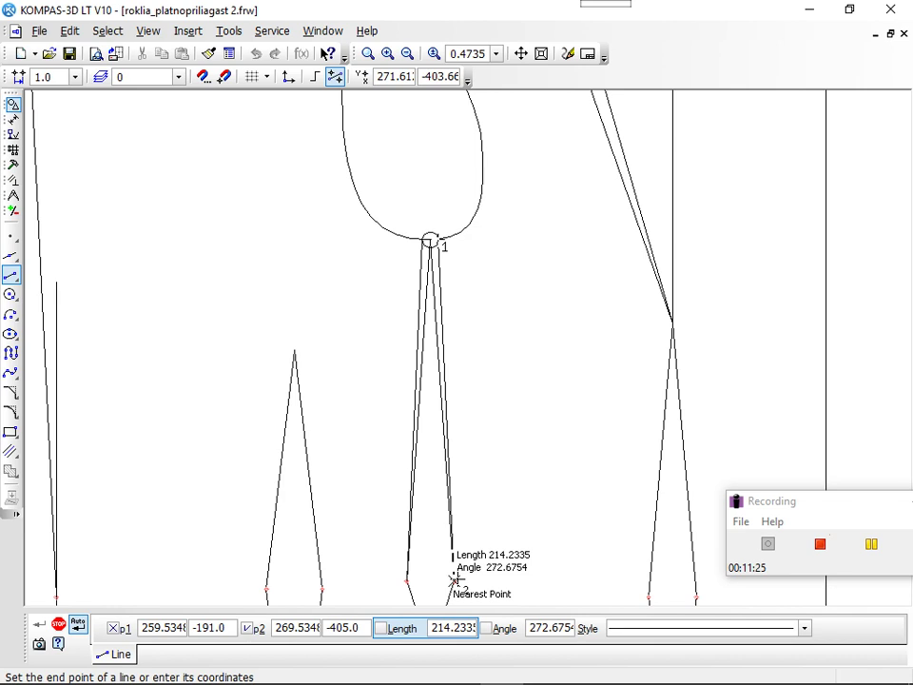
left_click(453, 579)
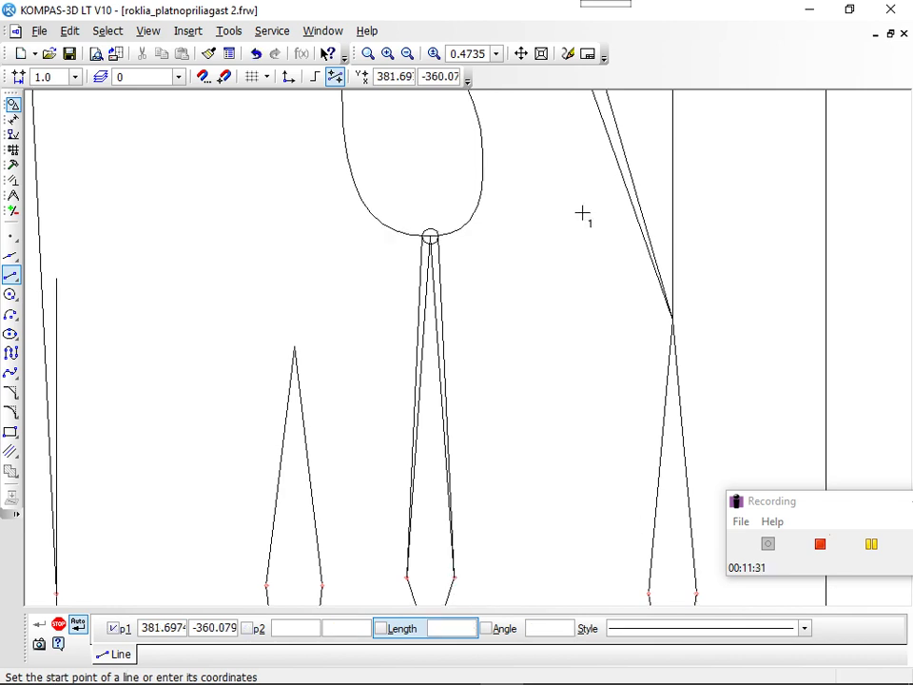
left_click(408, 54)
left_click(407, 54)
left_click(408, 54)
left_click(407, 54)
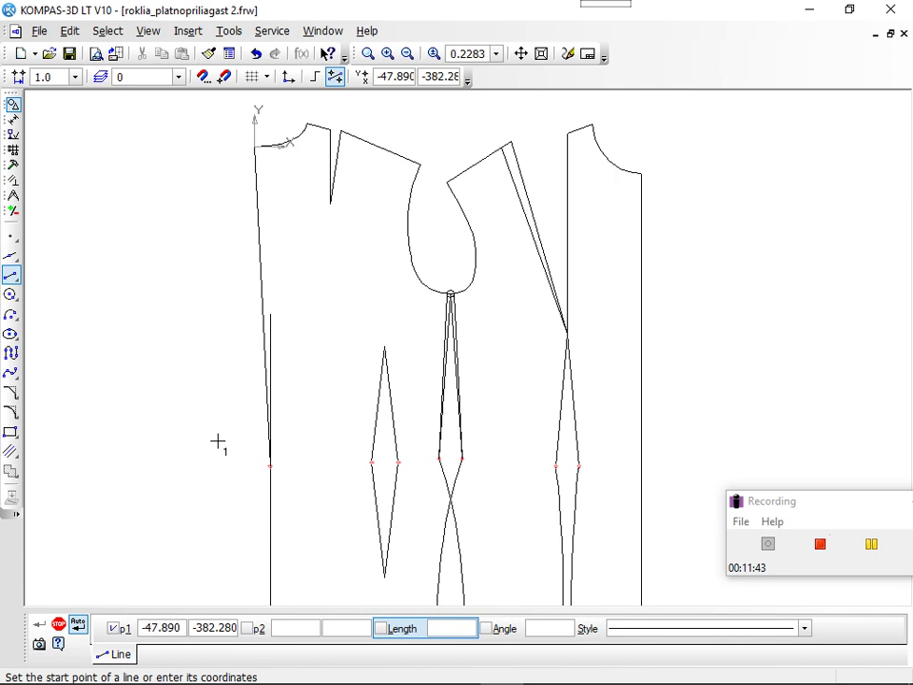
left_click(12, 296)
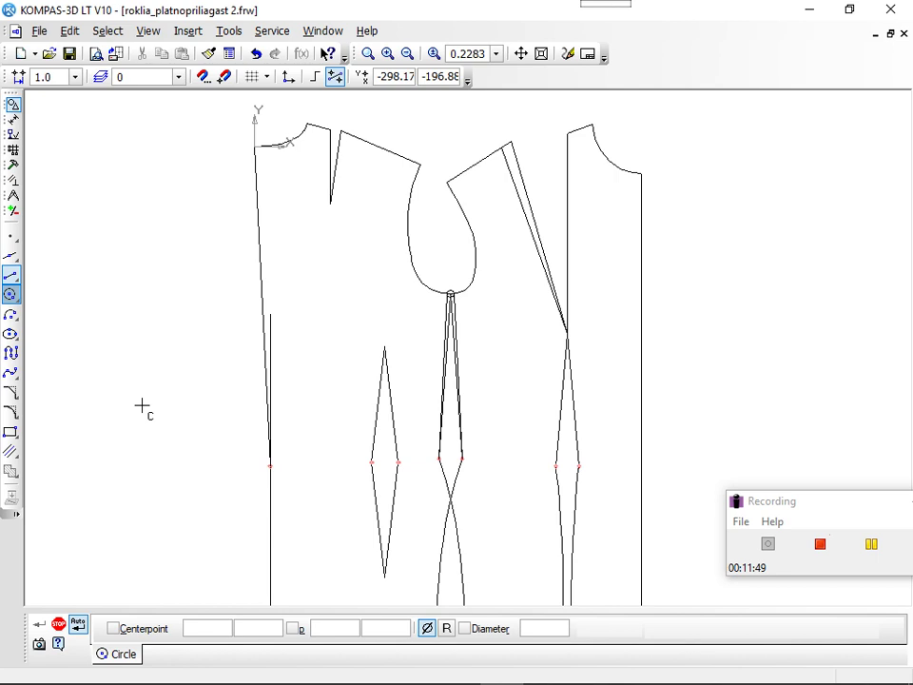
left_click(141, 406)
left_click(260, 296)
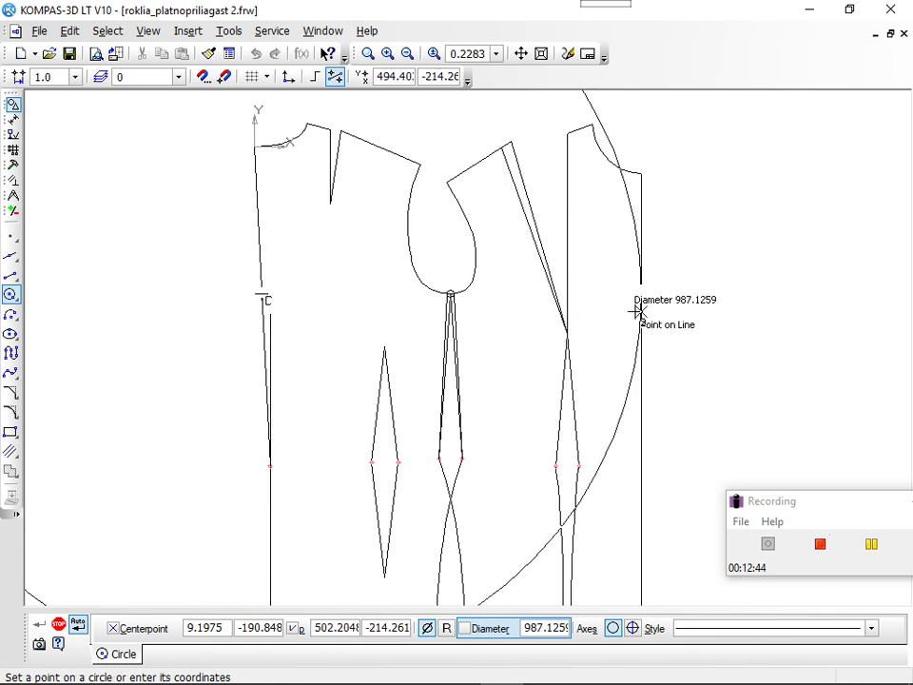
key("Escape")
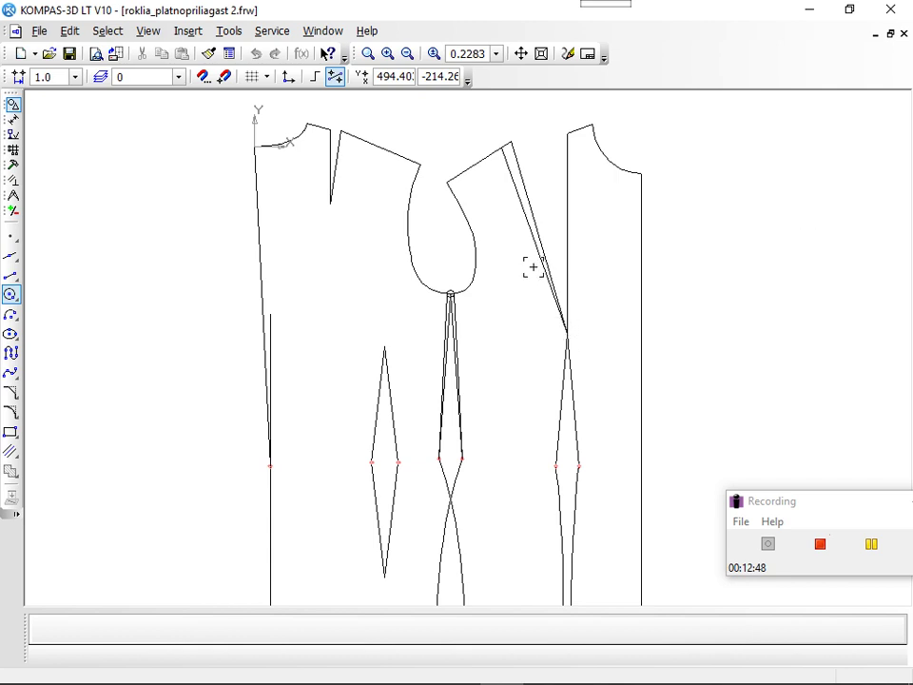
Draw a 180-diameter circle centred on the right-hand underarm point where the slanted line meets the side seam.
left_click(11, 296)
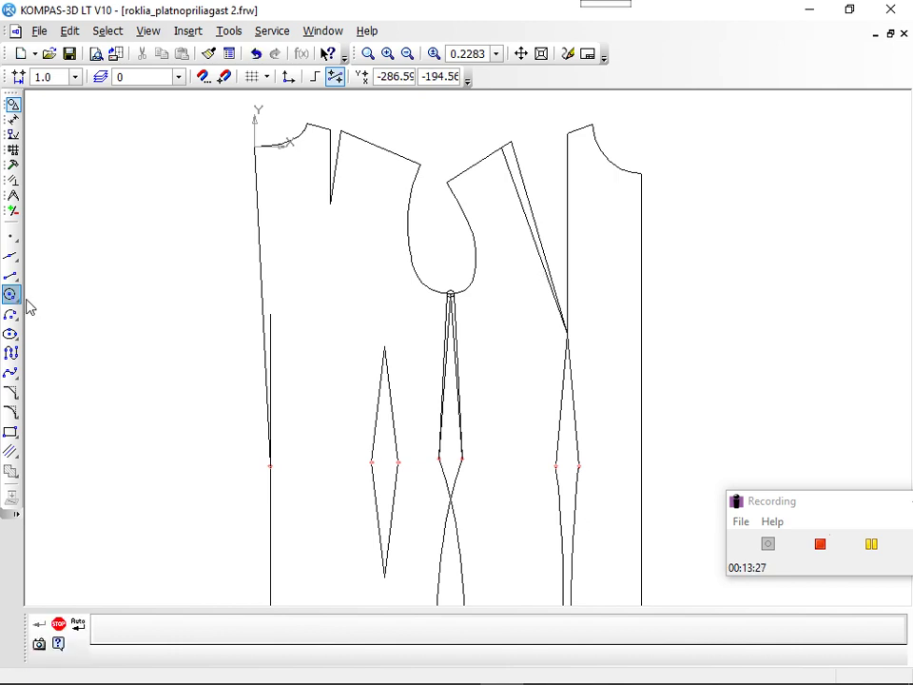
left_click(568, 335)
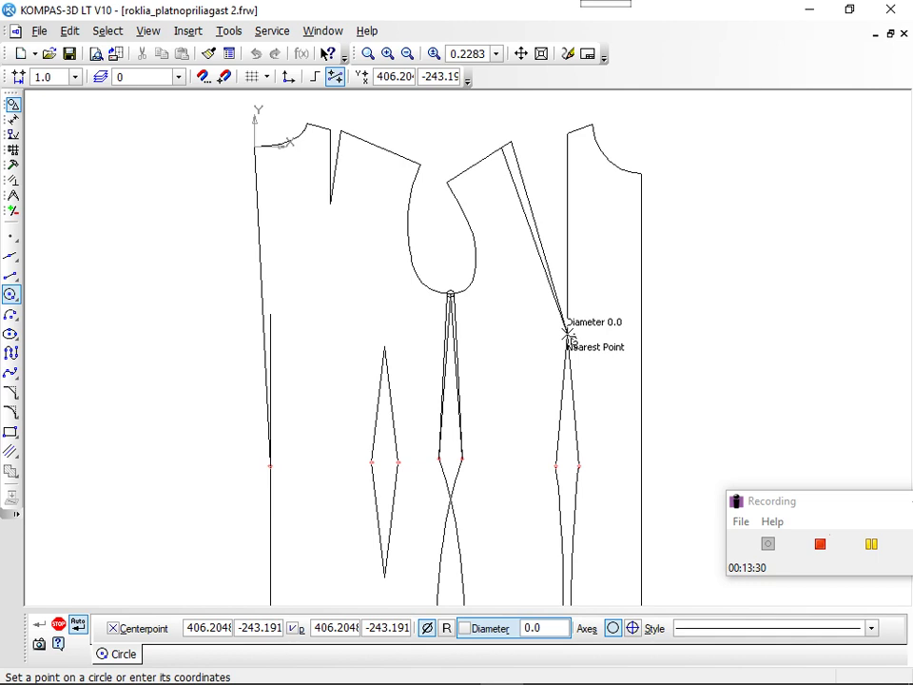
type("180")
key("Return")
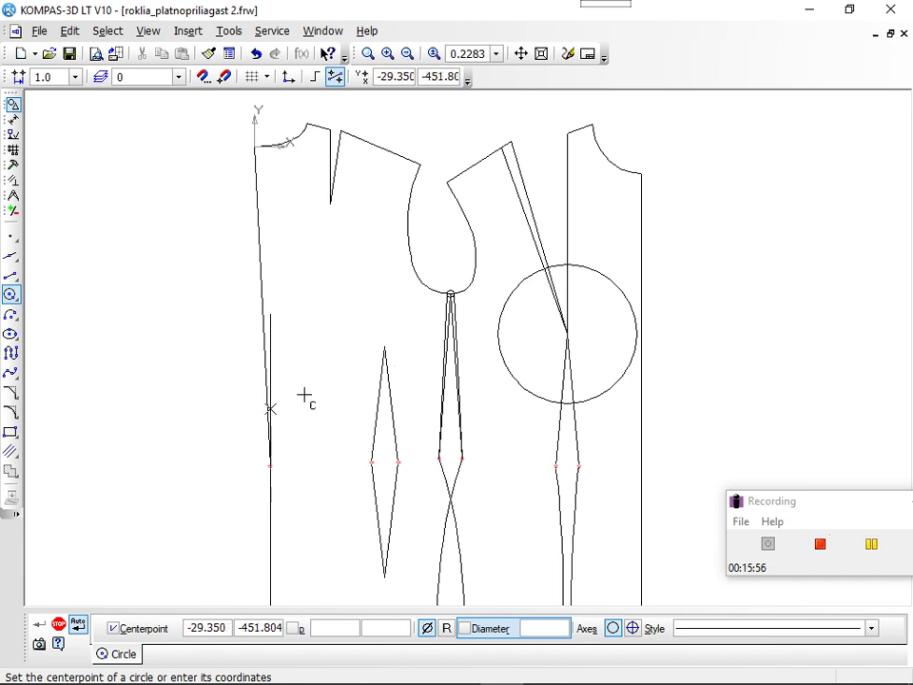
key("Escape")
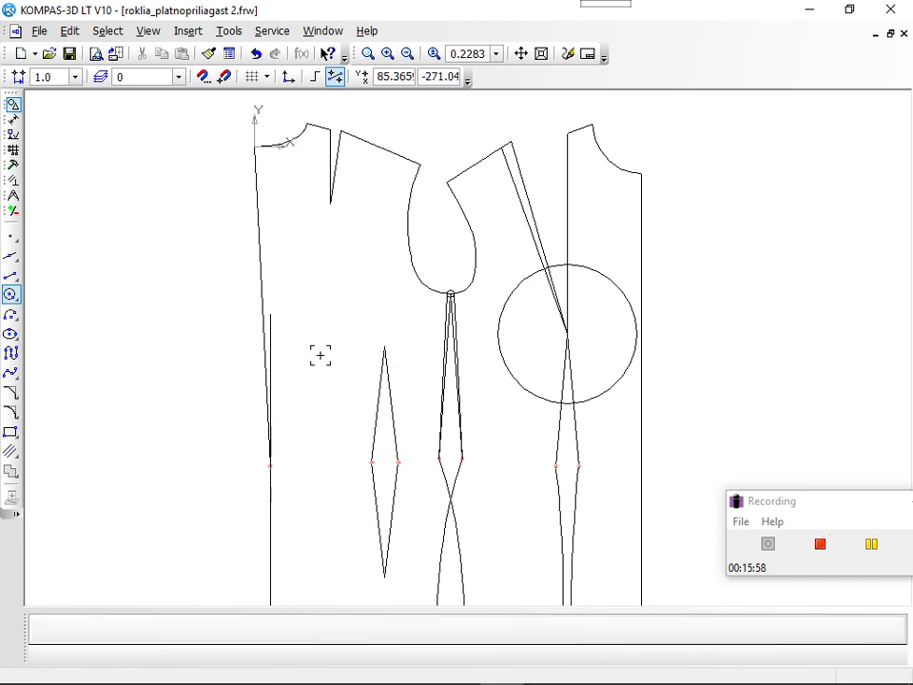
Delete the stray point under the armhole curve.
left_click(388, 55)
left_click(388, 55)
left_click(387, 55)
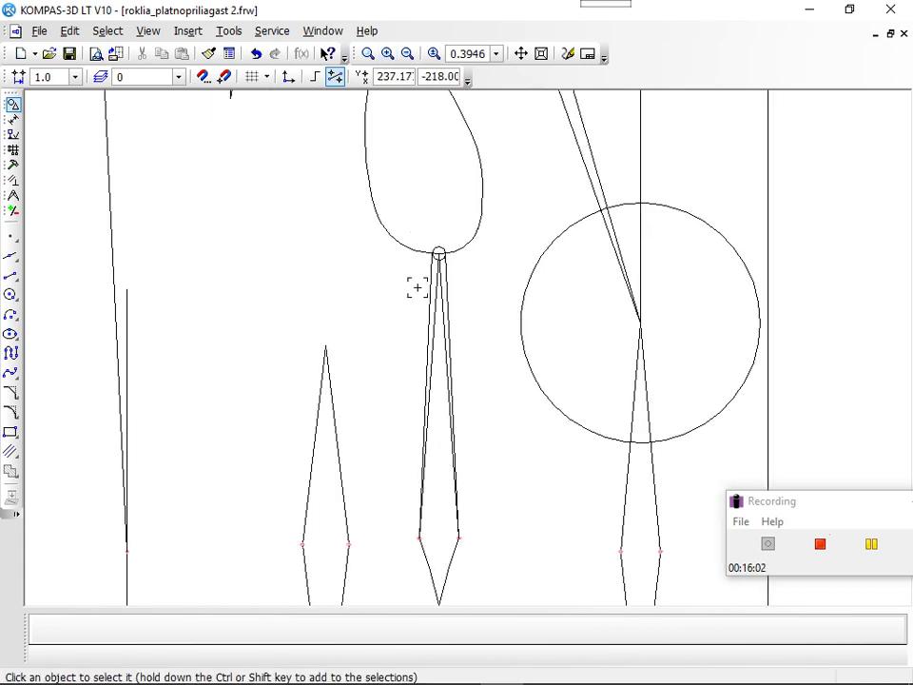
left_click(439, 252)
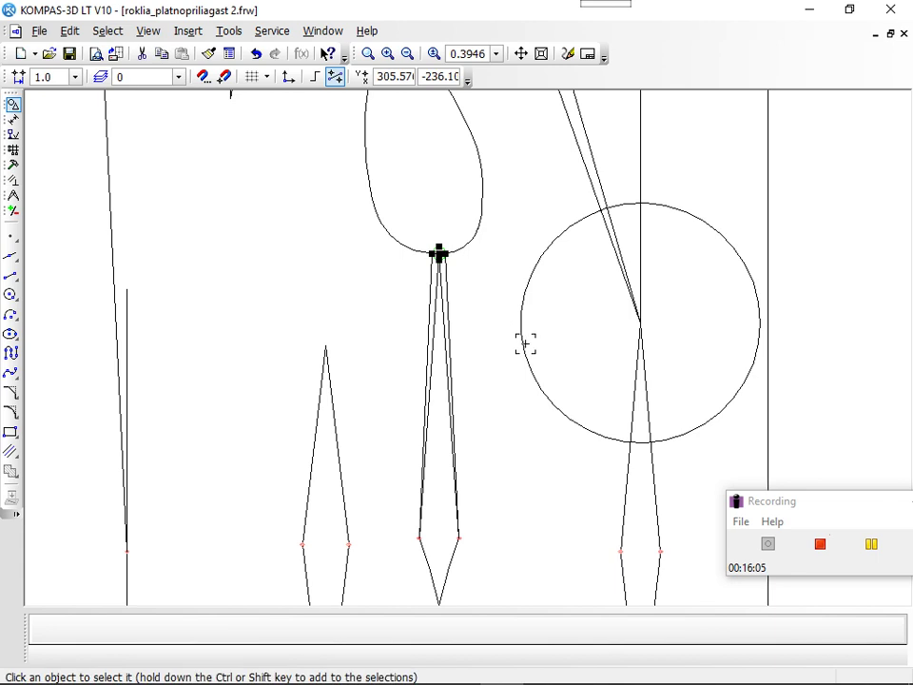
key("Delete")
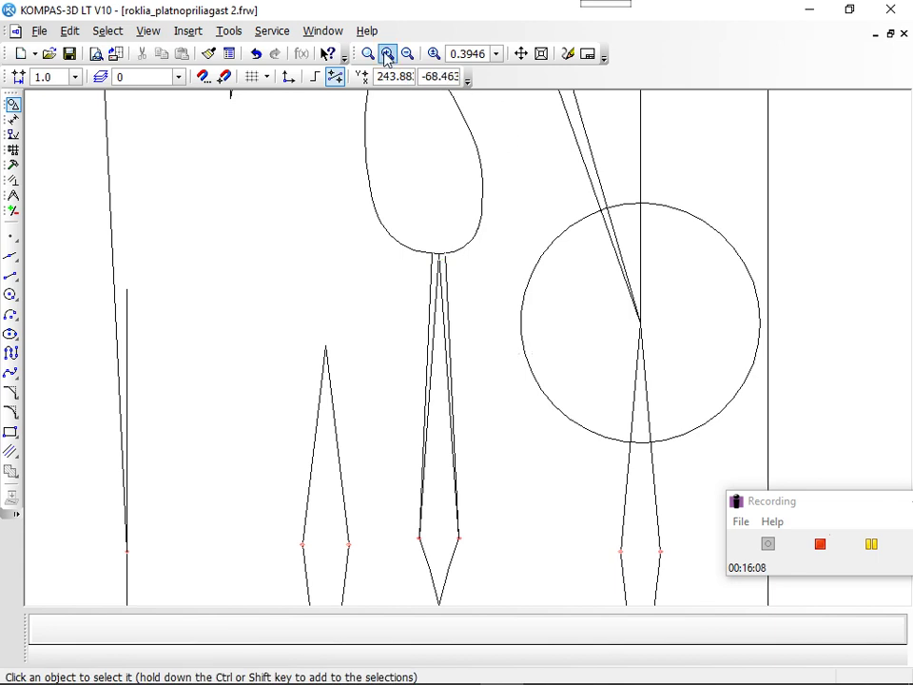
Delete the two inner lines of the narrow middle wedge.
left_click(387, 53)
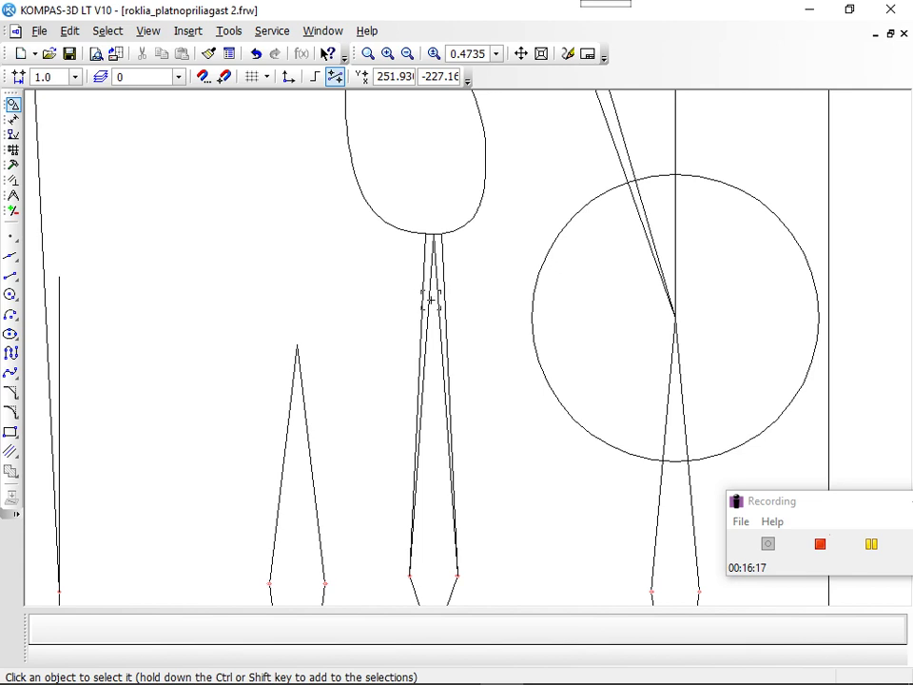
left_click(430, 299)
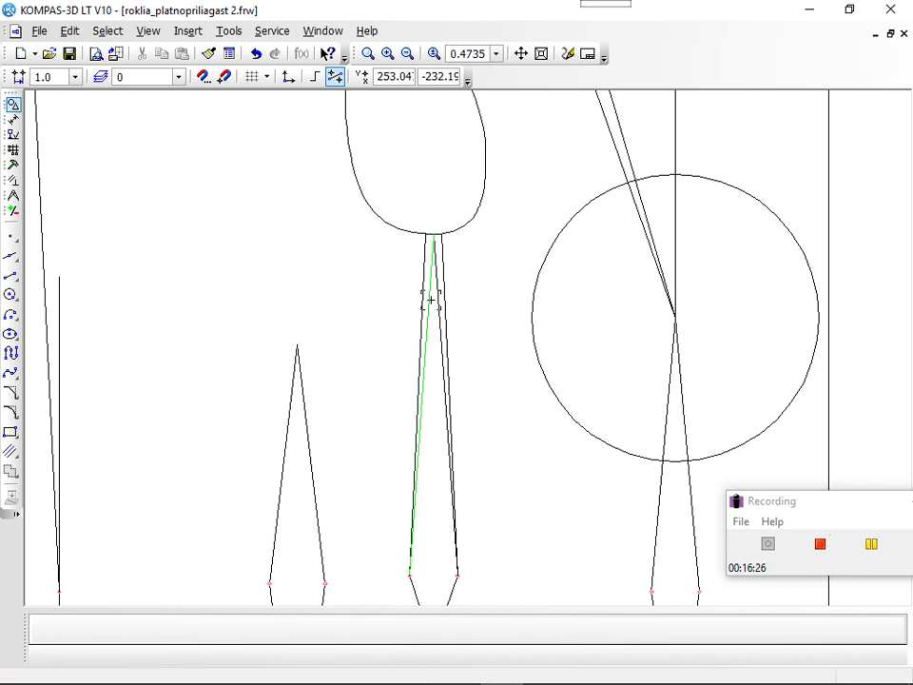
left_click(431, 300)
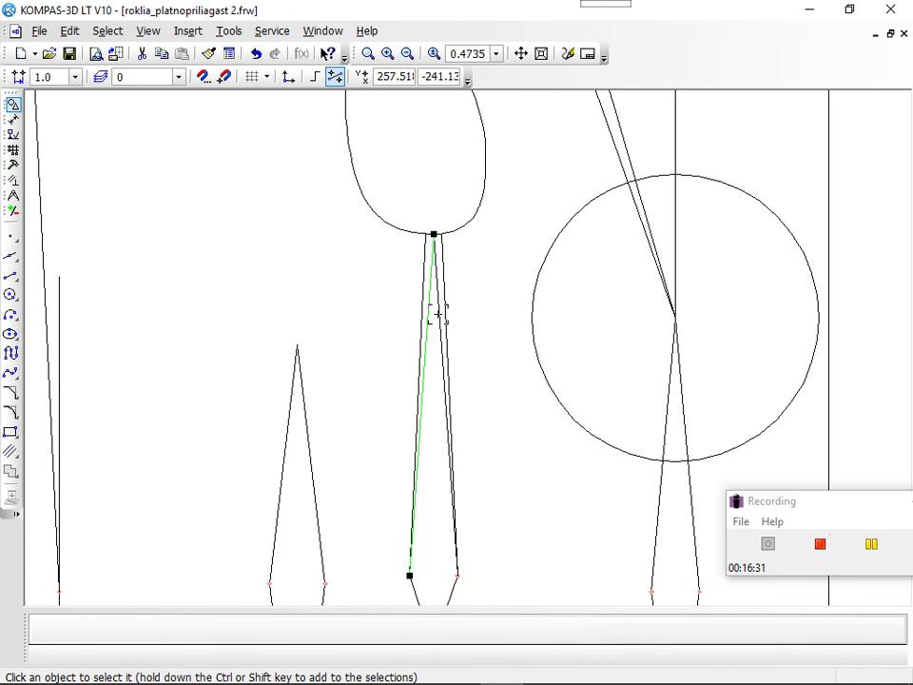
left_click(439, 314, "shift")
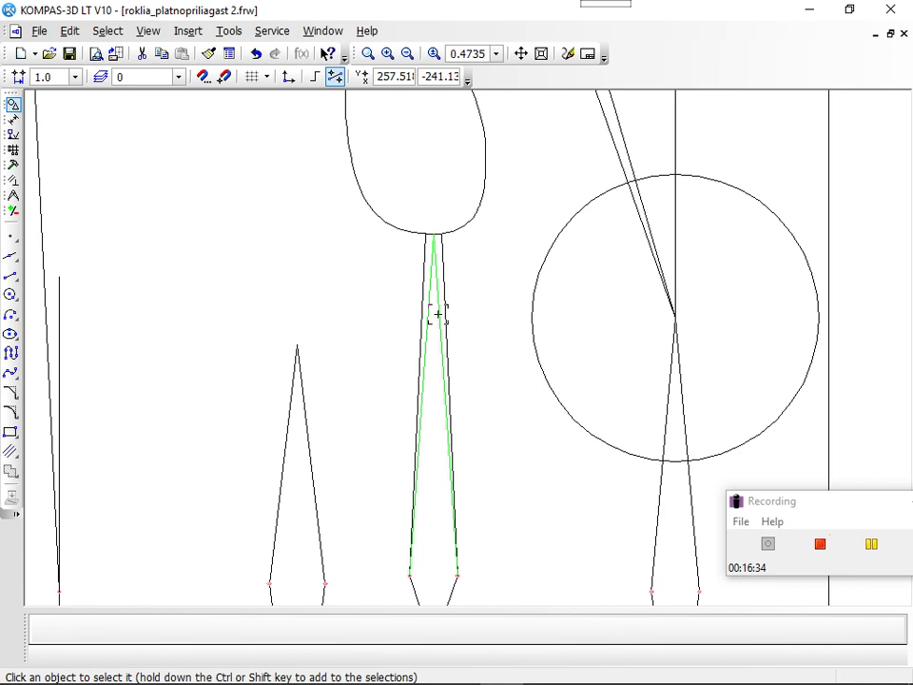
key("Delete")
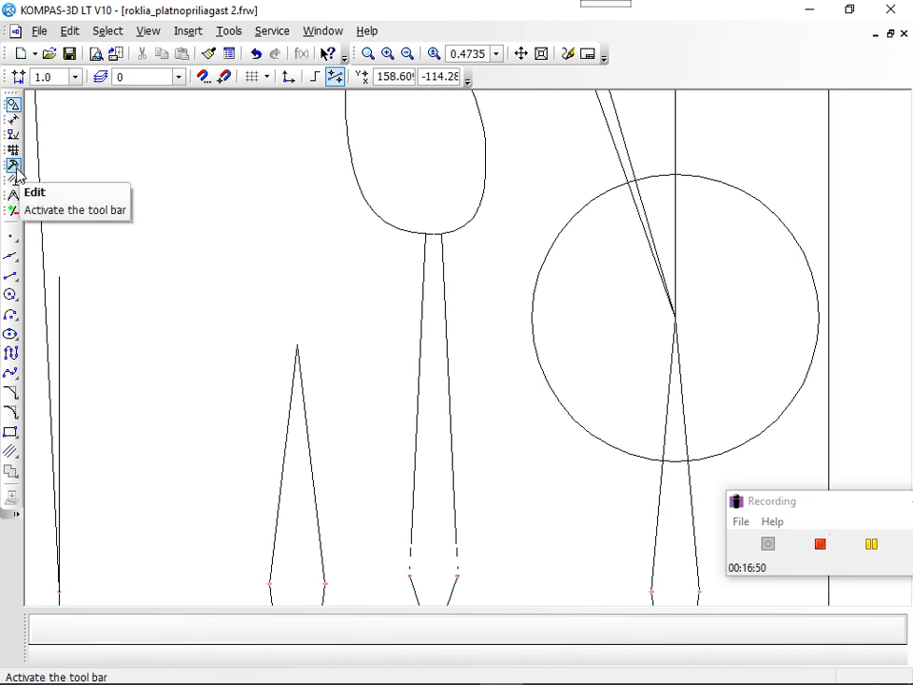
left_click(13, 167)
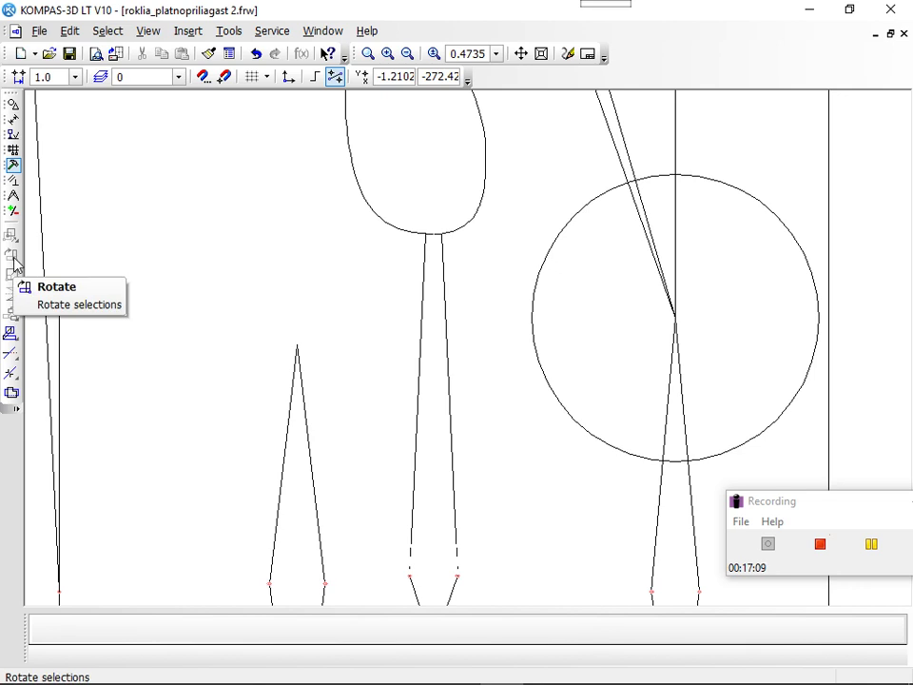
left_click(11, 354)
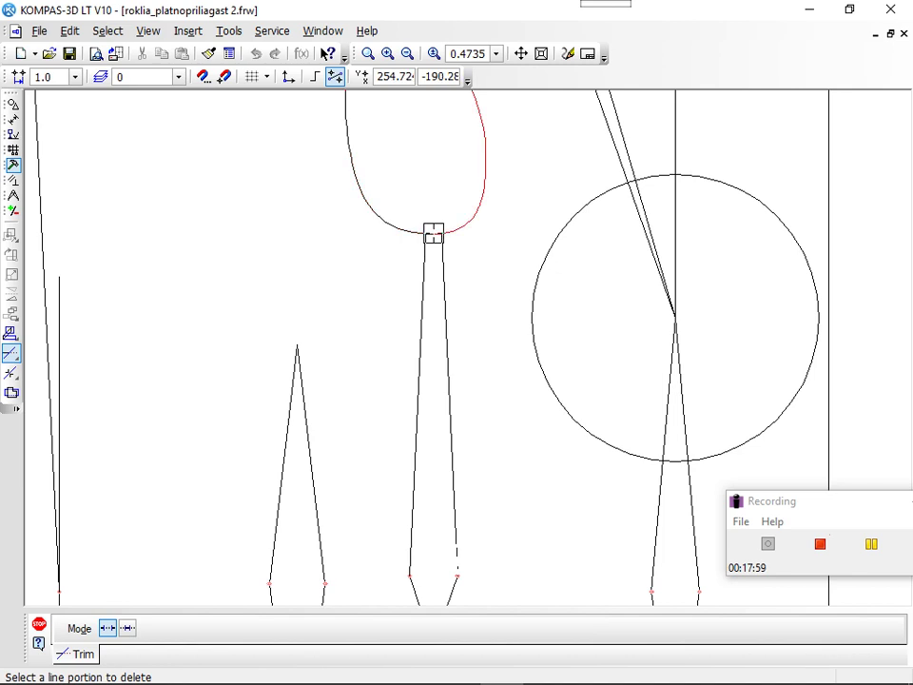
left_click(433, 231)
left_click(256, 55)
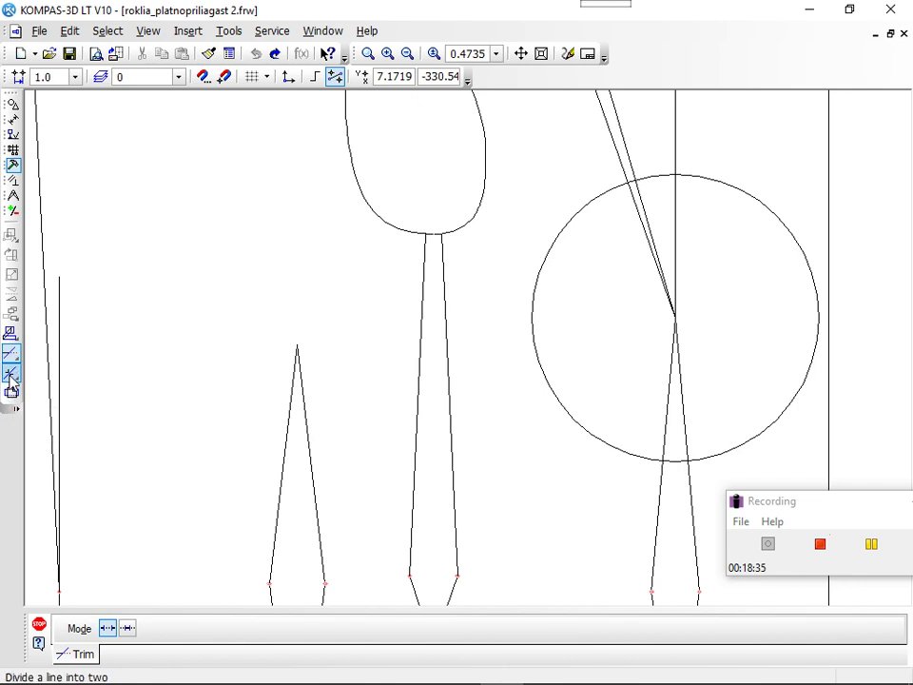
Break the left and right armhole arcs at the points where each side-seam line meets them.
left_click(12, 375)
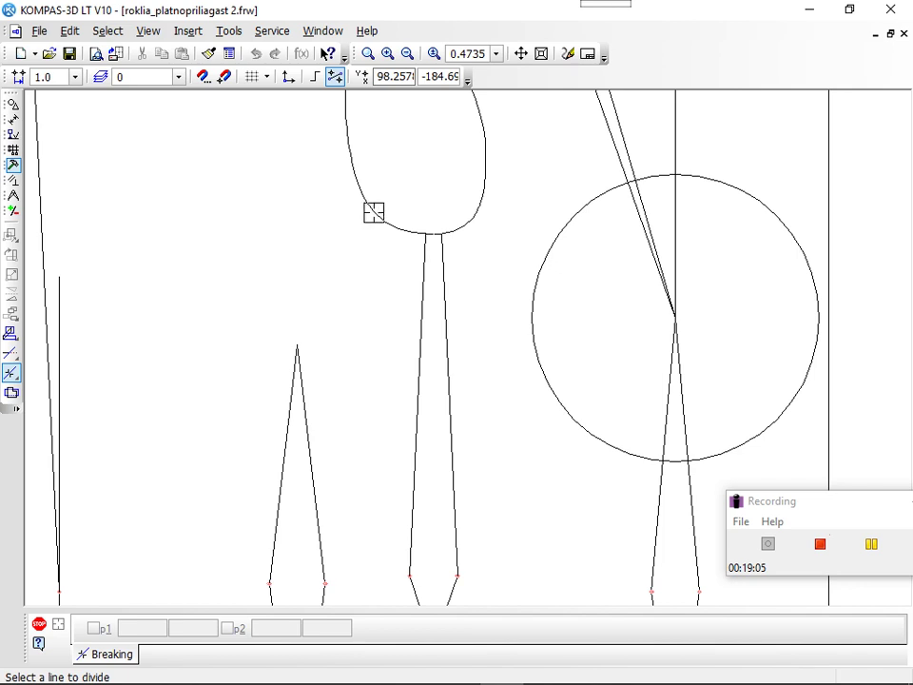
left_click(373, 212)
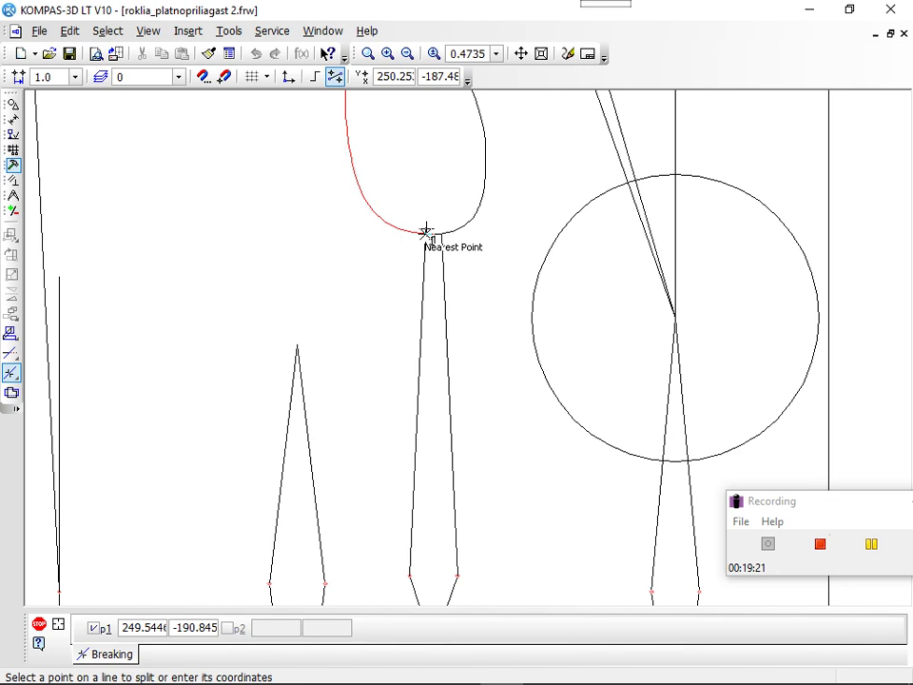
left_click(426, 233)
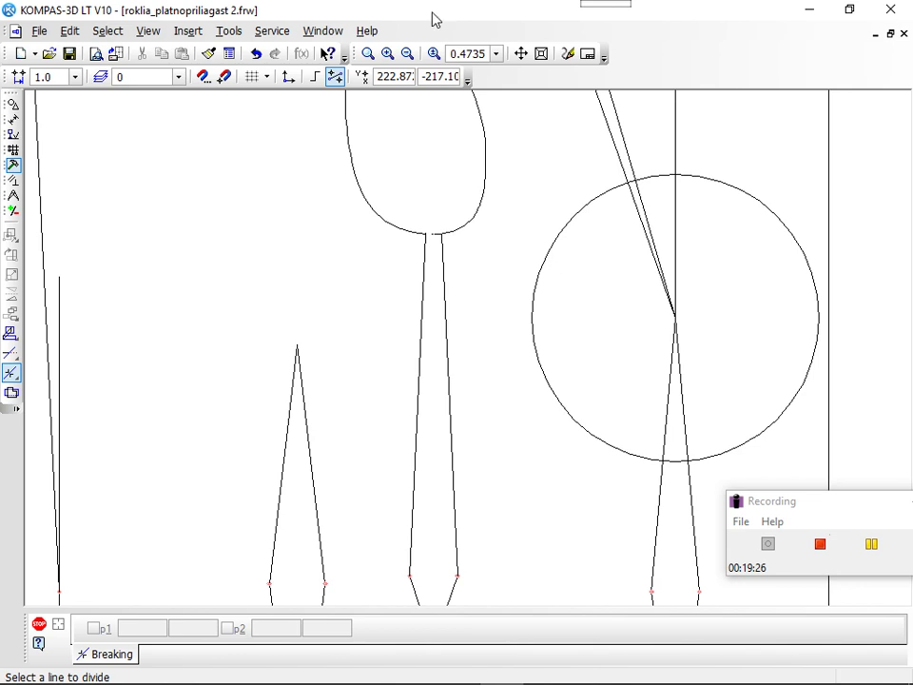
left_click(388, 54)
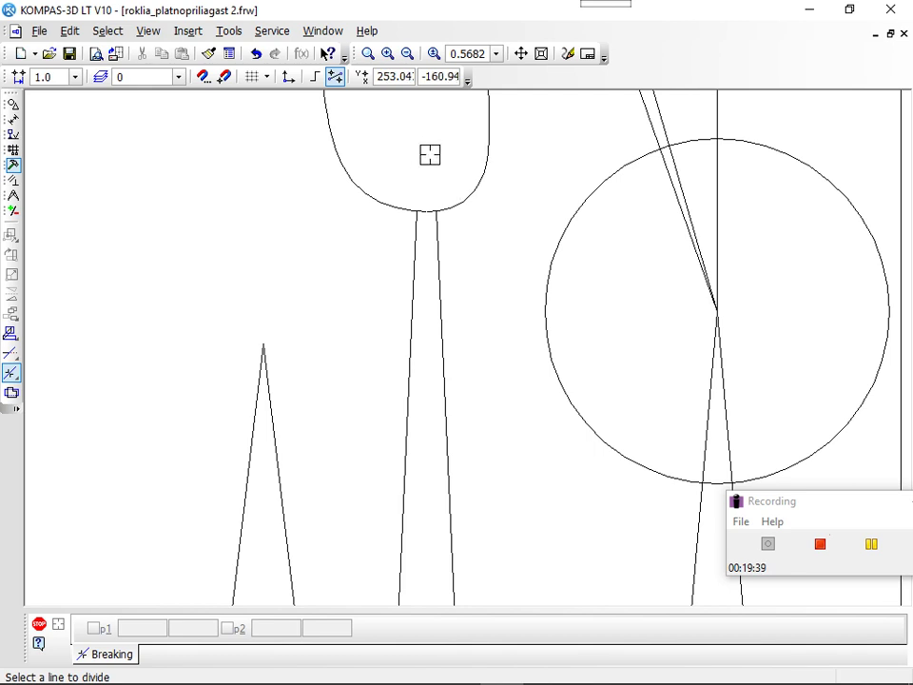
left_click(487, 166)
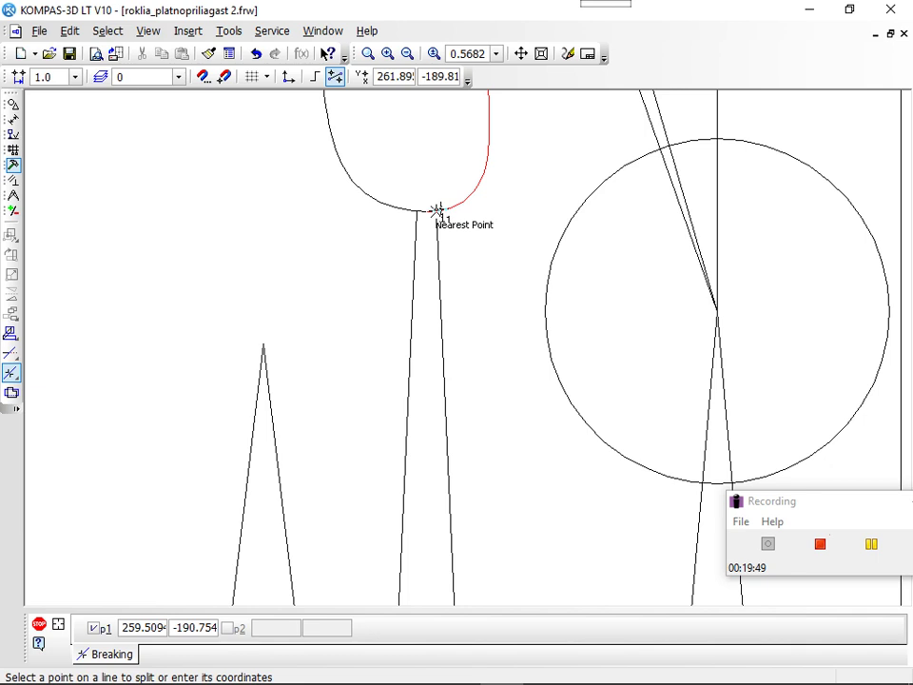
left_click(437, 210)
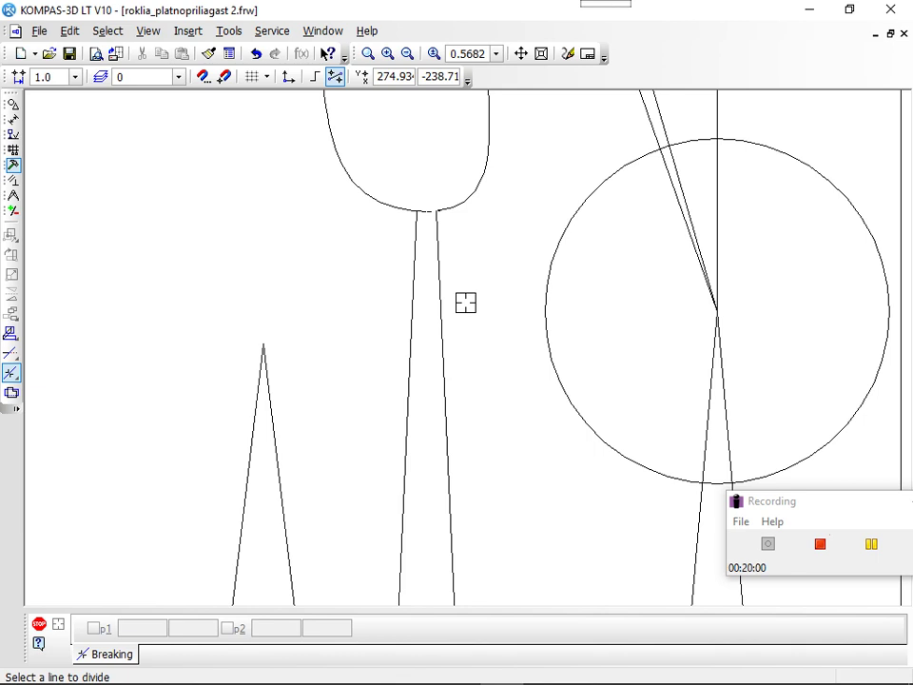
key("Escape")
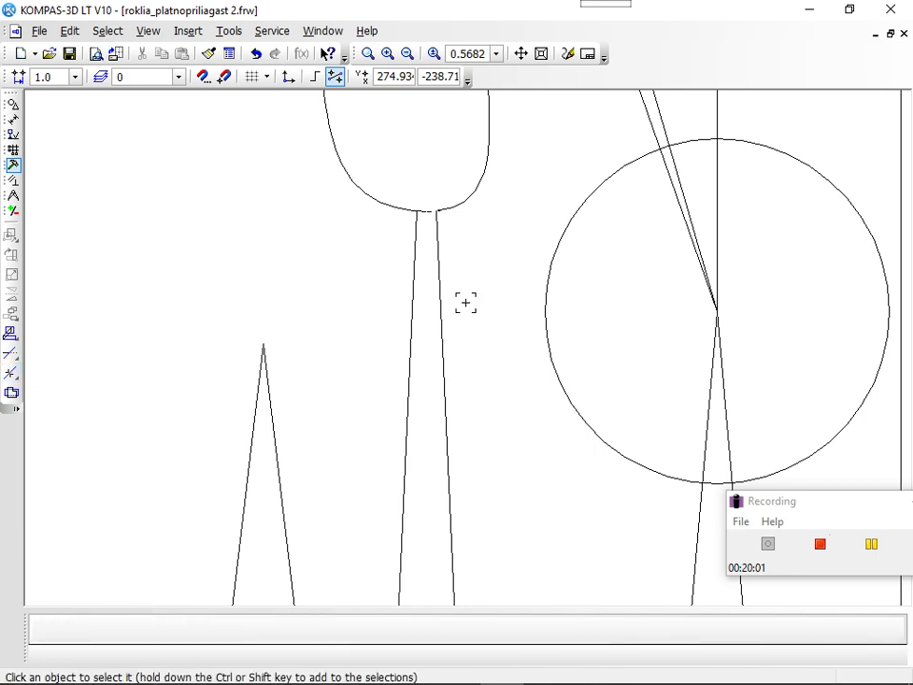
left_click(463, 199)
left_click(381, 195)
left_click(497, 277)
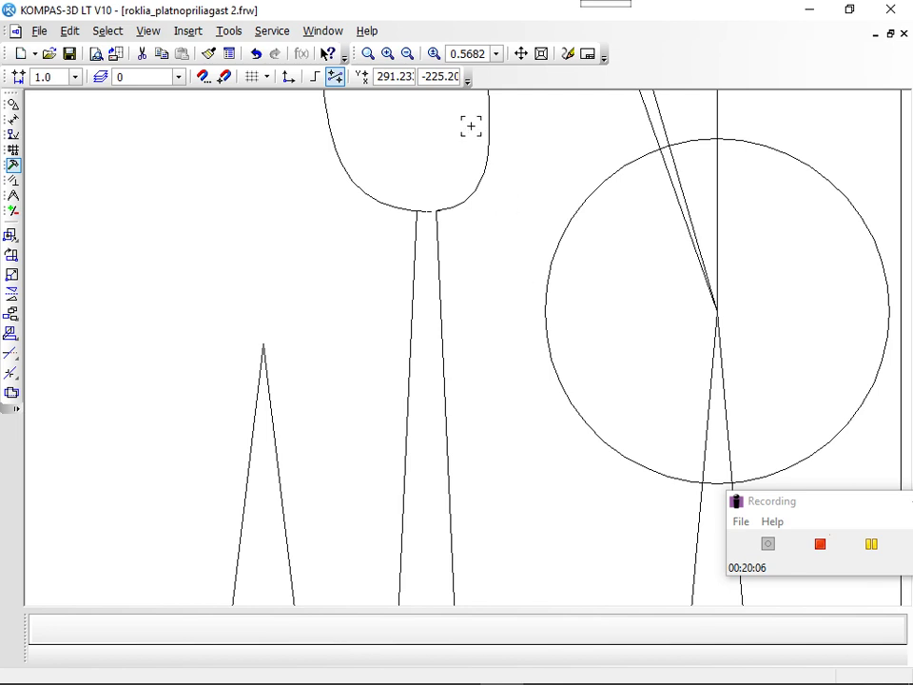
left_click(482, 170)
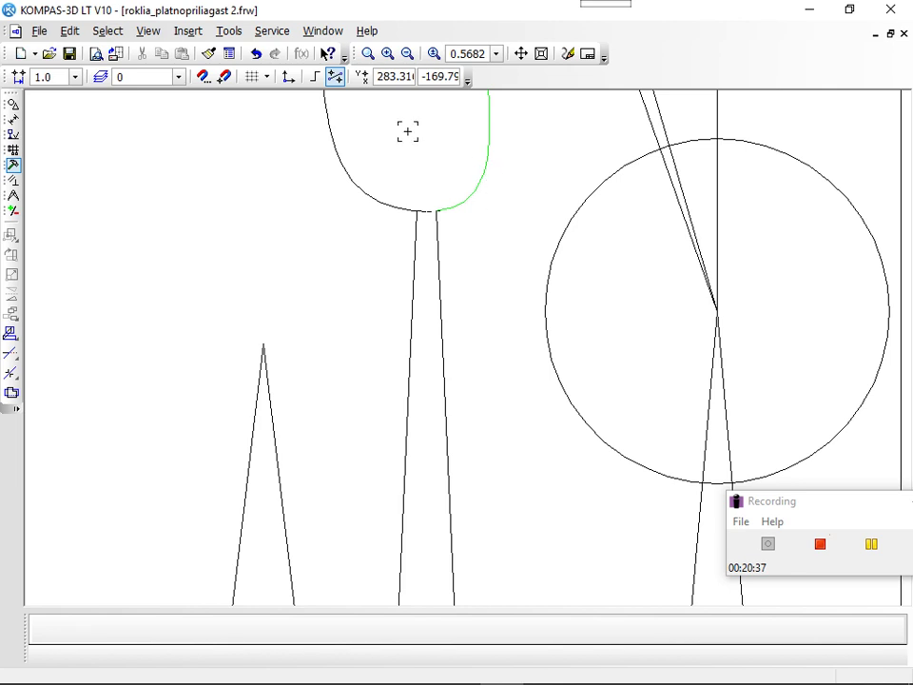
left_click(348, 159)
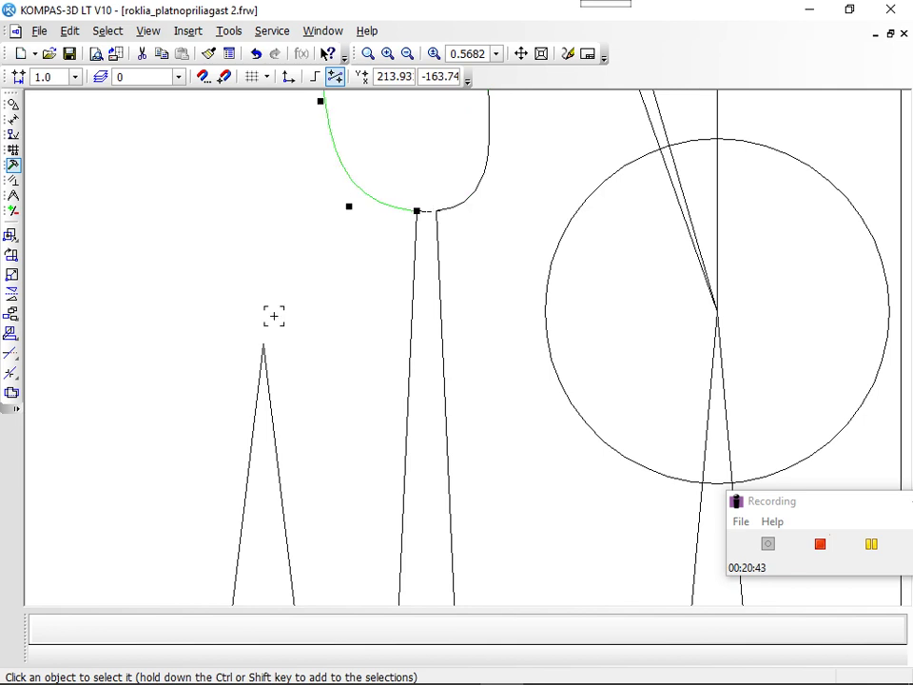
key("Escape")
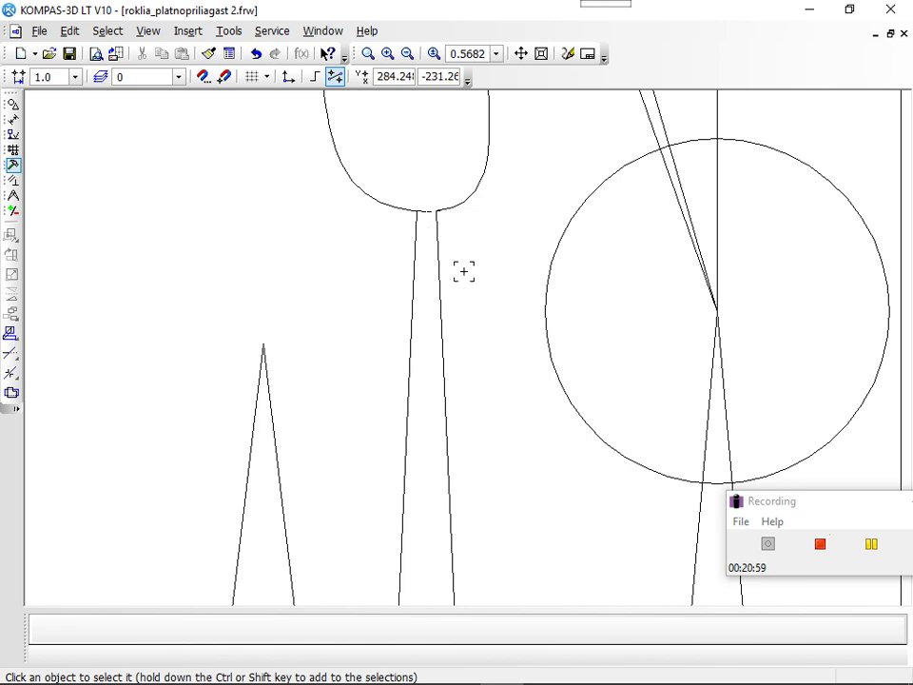
left_click(421, 212)
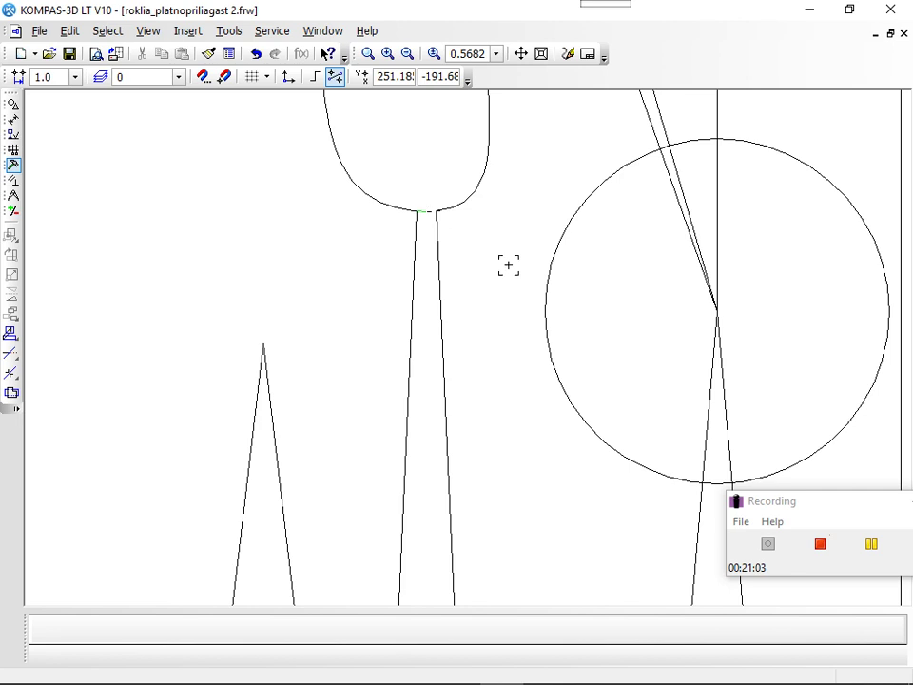
key("Escape")
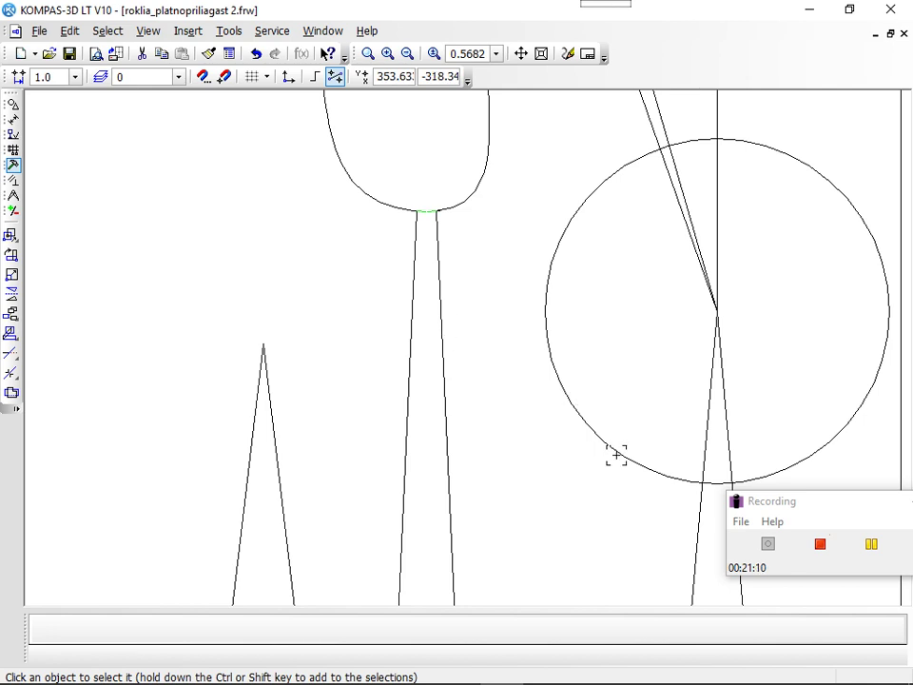
key("Escape")
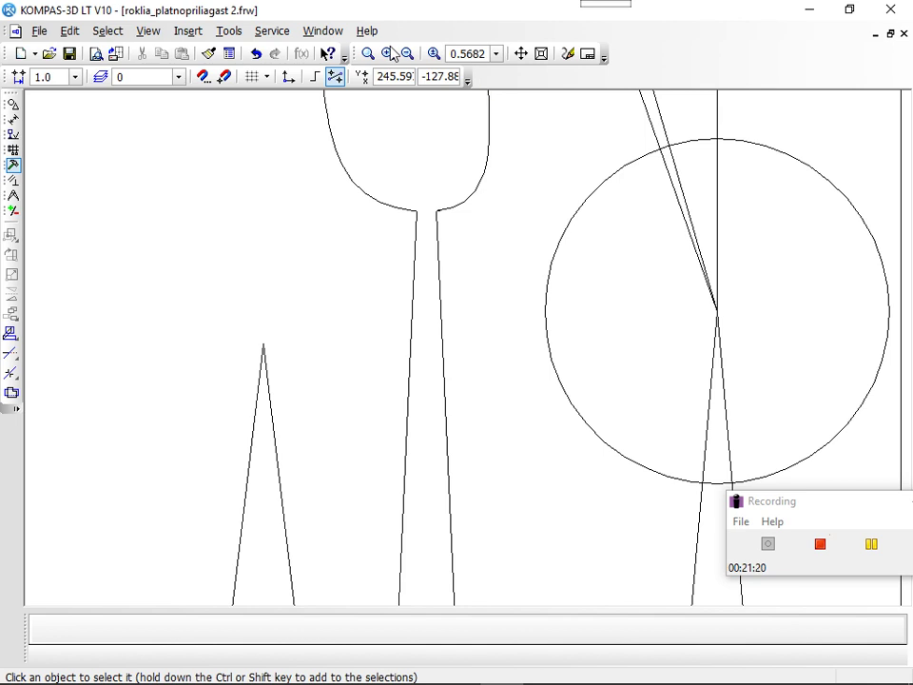
Zoom out to show the whole bodice pattern and pick the Line tool from Geometry.
left_click(406, 55)
left_click(406, 54)
left_click(406, 55)
left_click(407, 54)
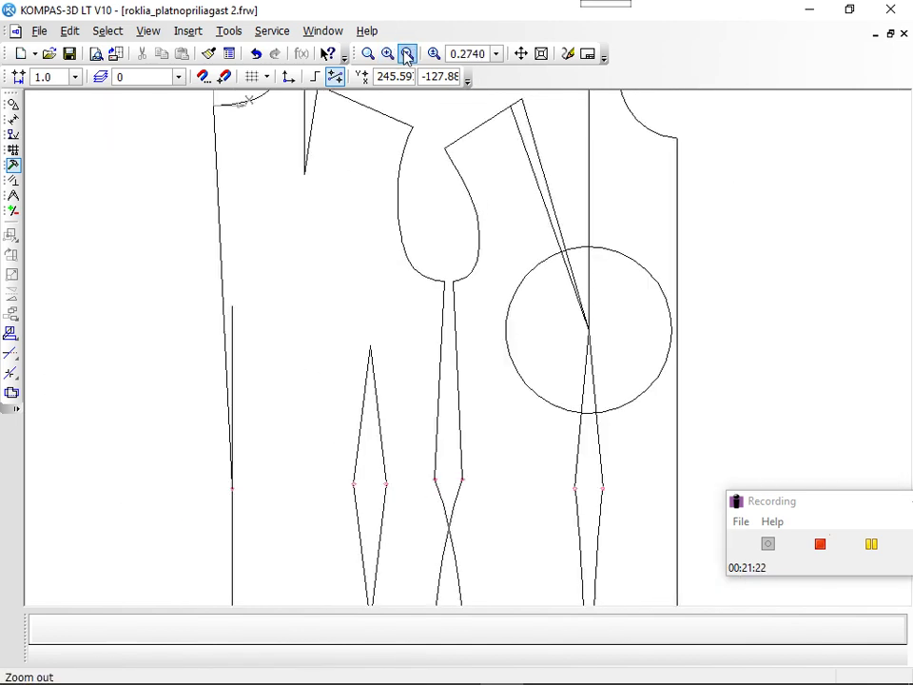
left_click(407, 54)
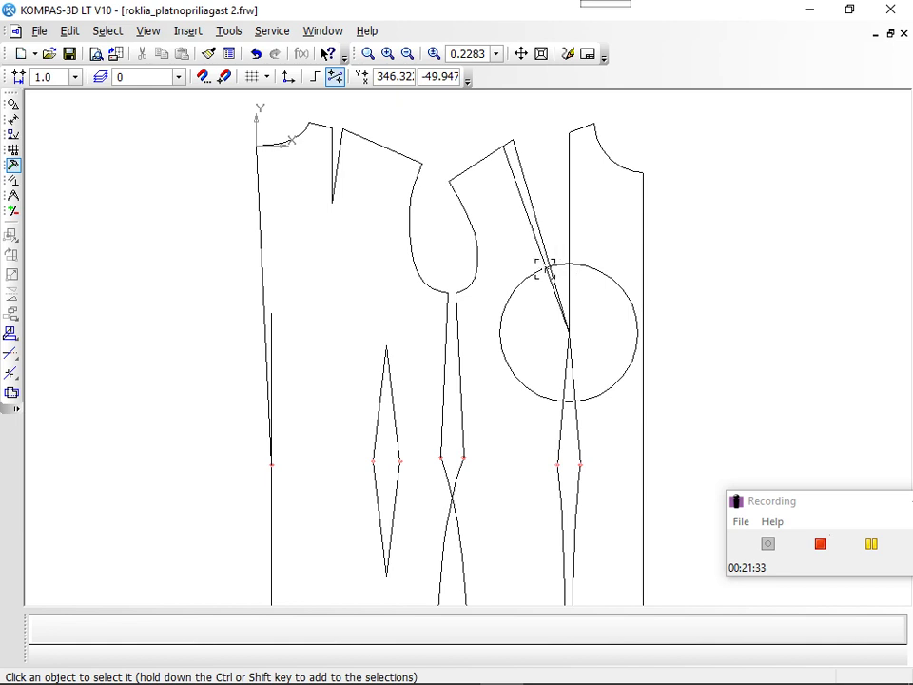
left_click(14, 104)
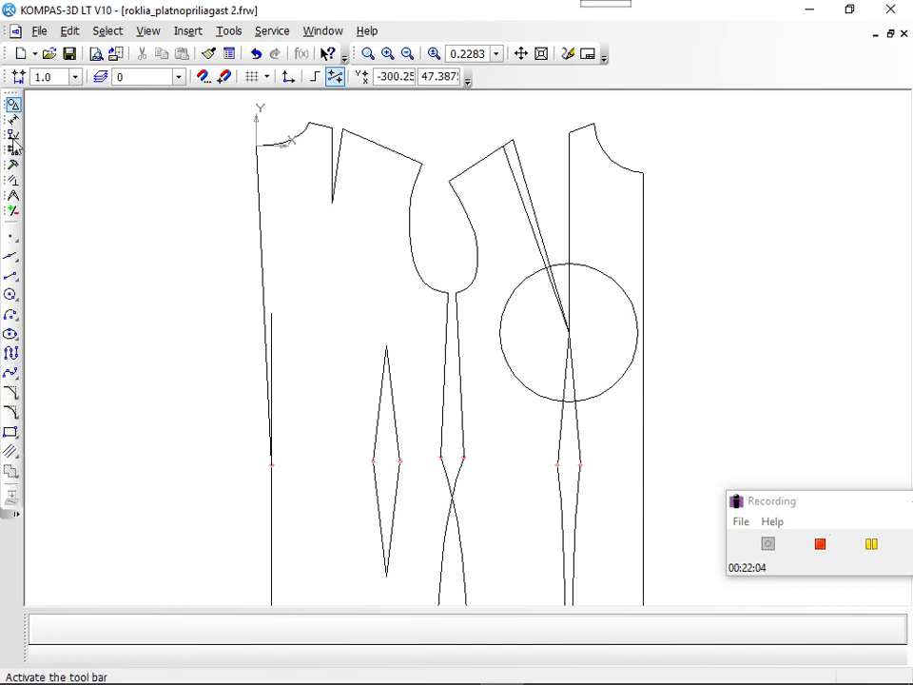
left_click(11, 275)
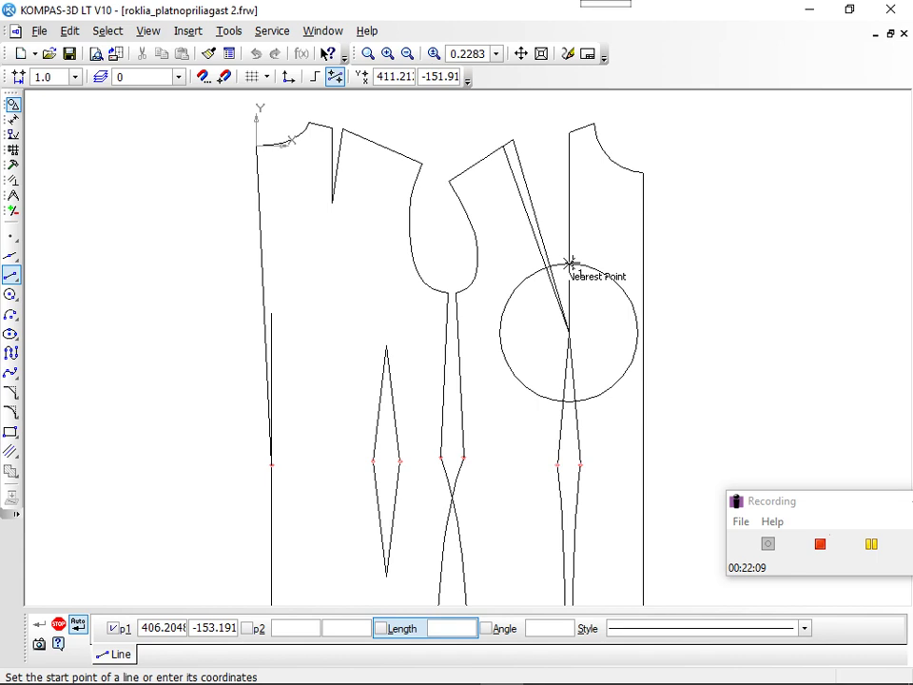
Draw a horizontal line, length 69 at angle 0, from the top of the large circle.
left_click(571, 262)
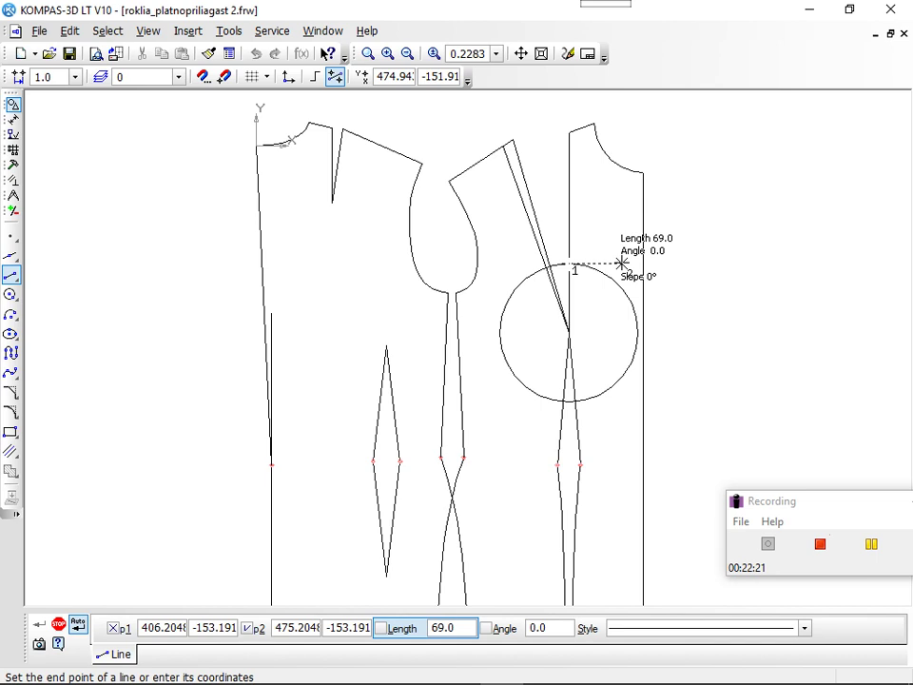
left_click(622, 263)
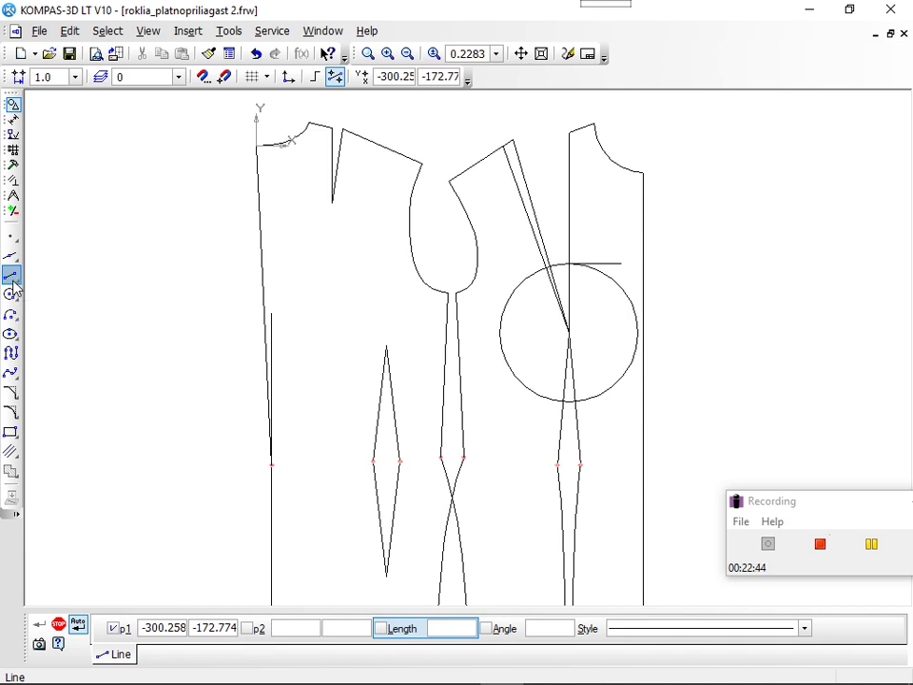
Draw a 103-long perpendicular to the slanted dart leg, from the horizontal-line intersection to the underarm.
left_click(12, 284)
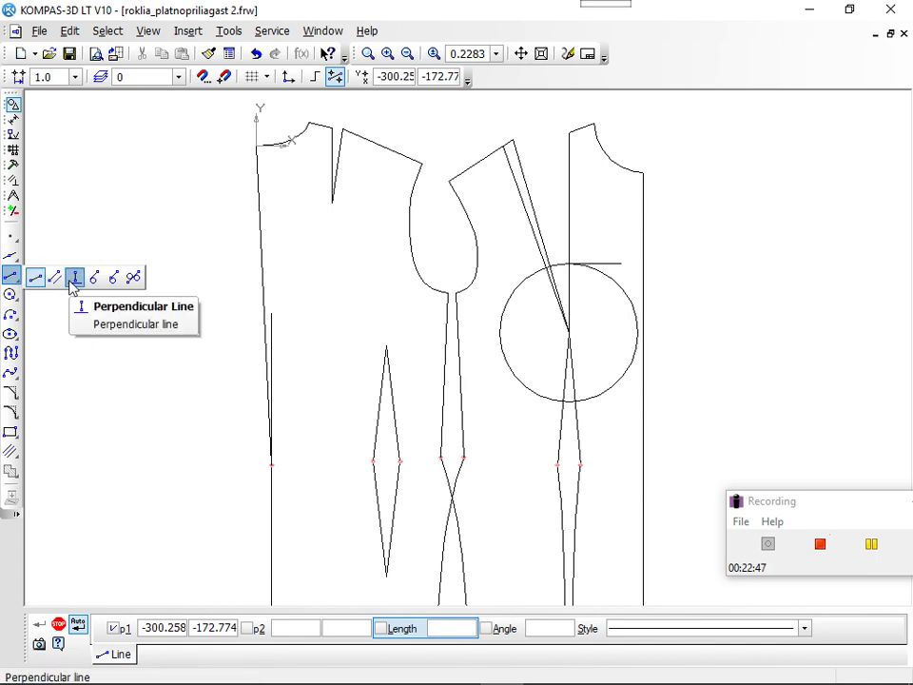
left_click(70, 283)
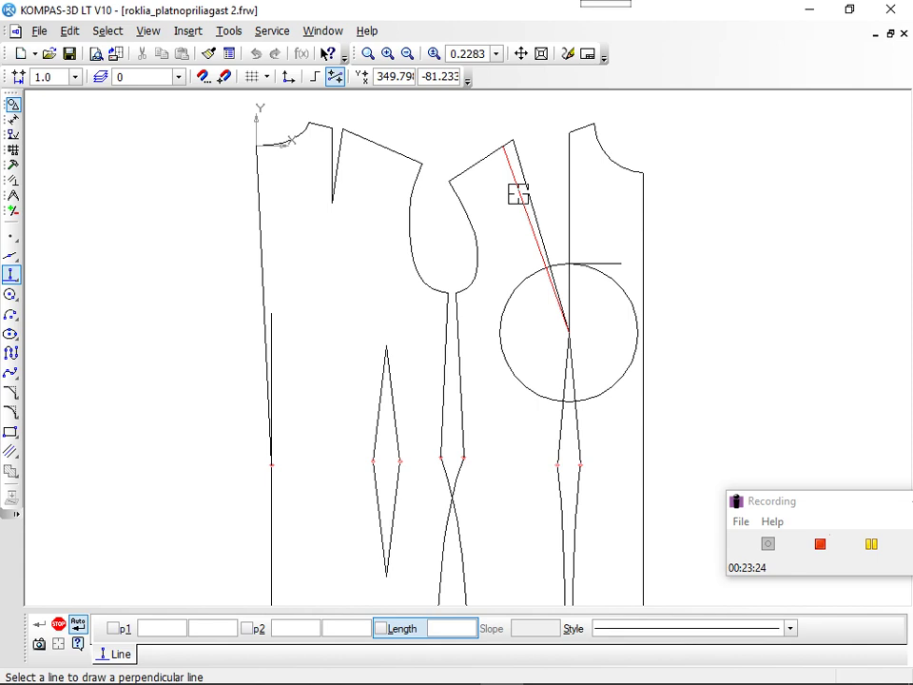
left_click(518, 195)
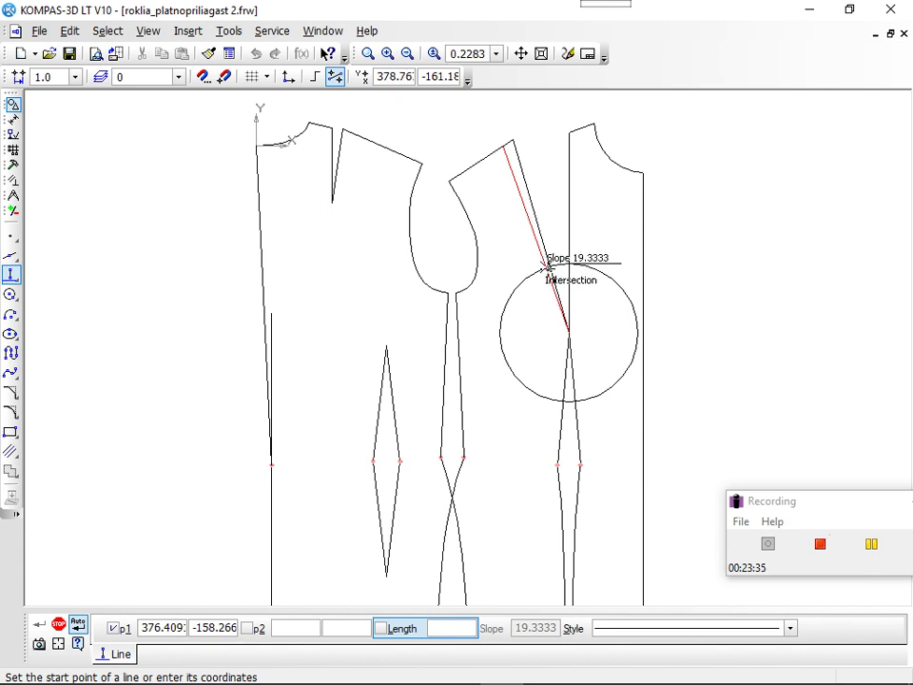
left_click(549, 267)
type("103")
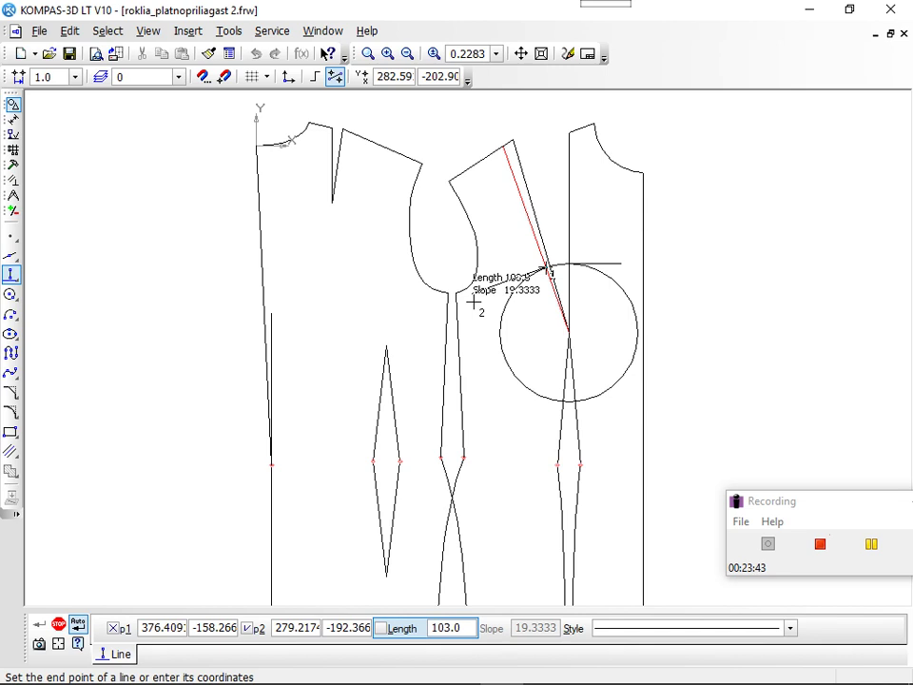
left_click(473, 303)
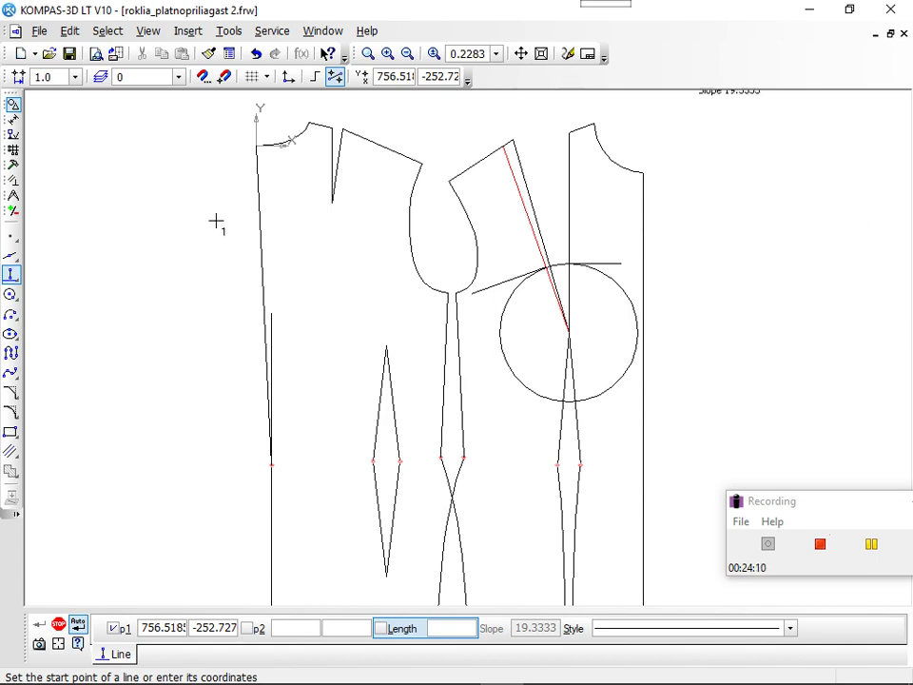
Draw two diameter-50 circles, one on the underarm point and one just left of it.
left_click(11, 296)
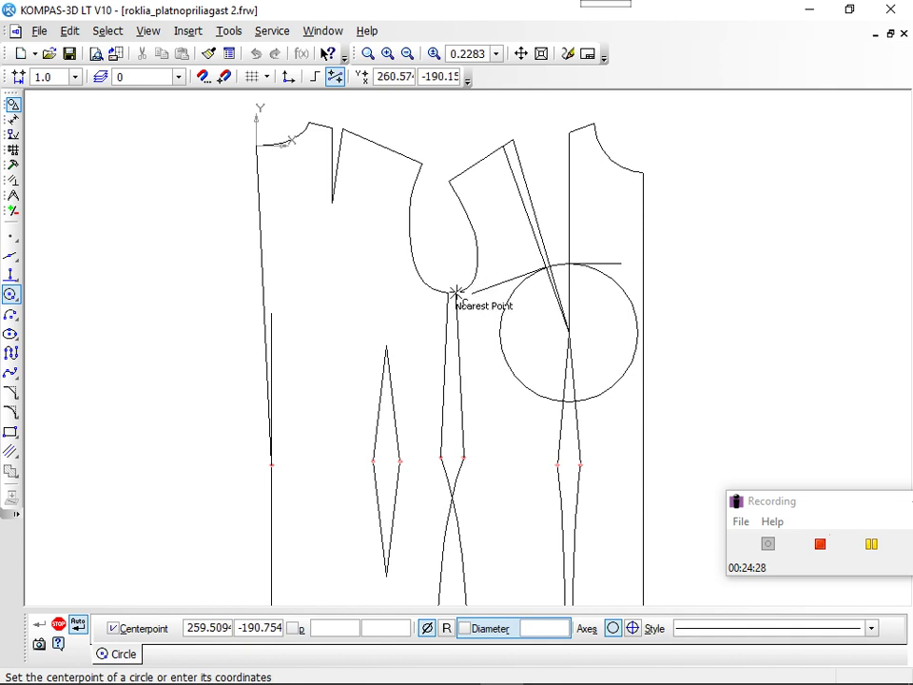
left_click(456, 293)
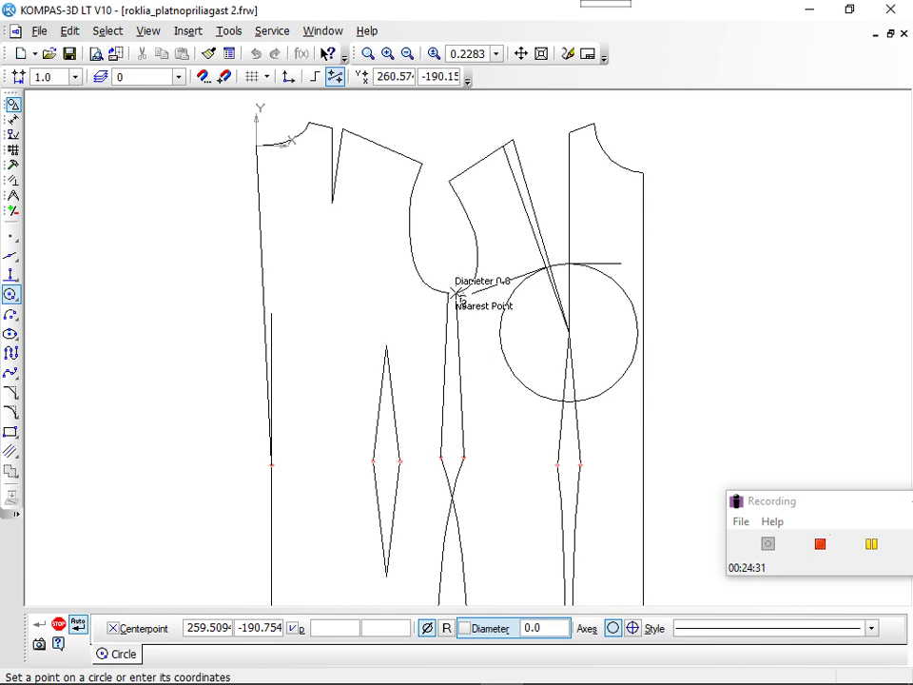
type("50")
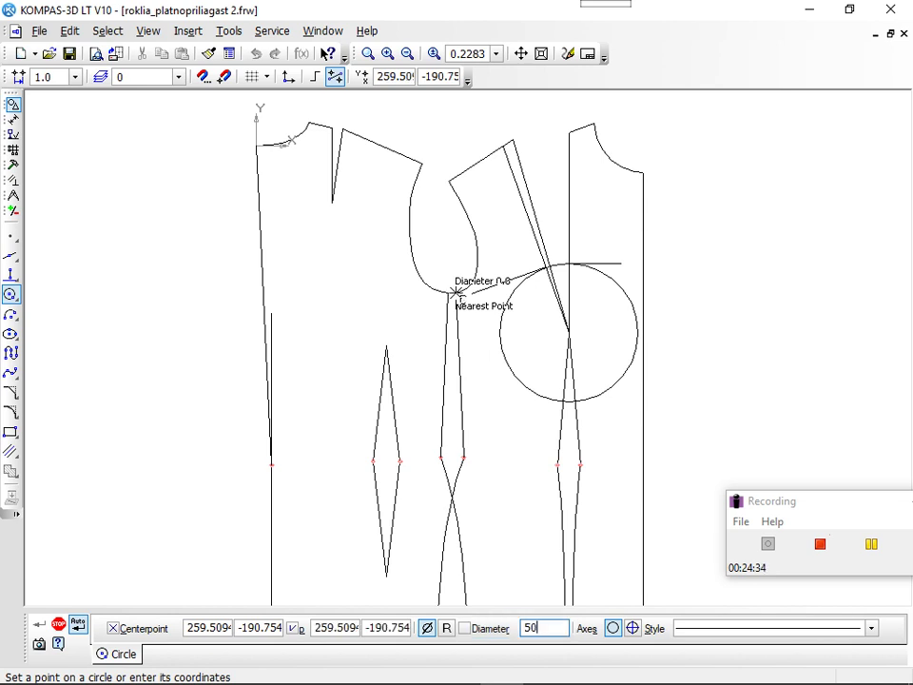
key("Return")
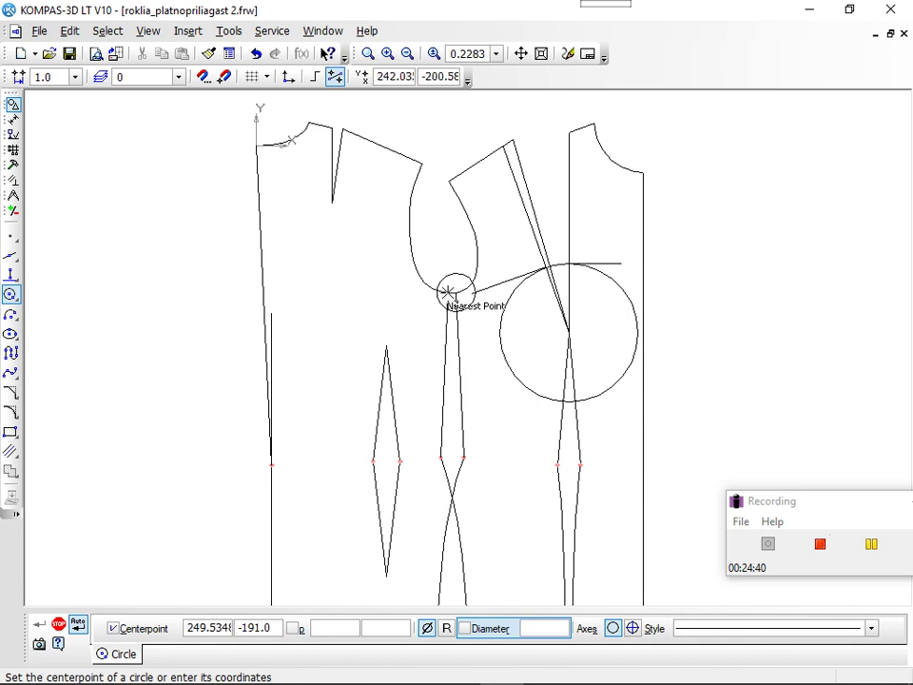
left_click(447, 295)
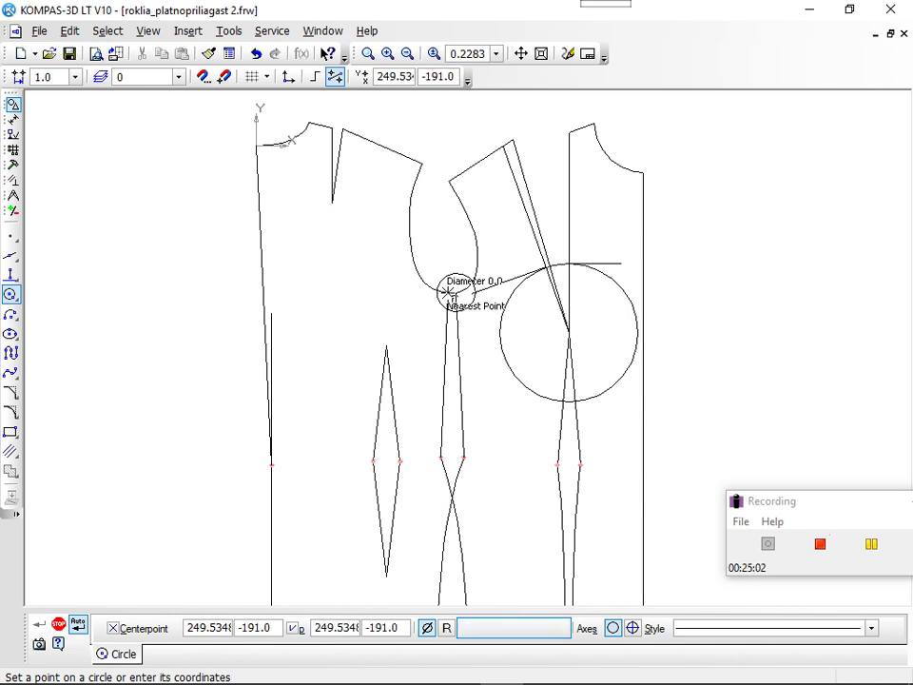
type("50")
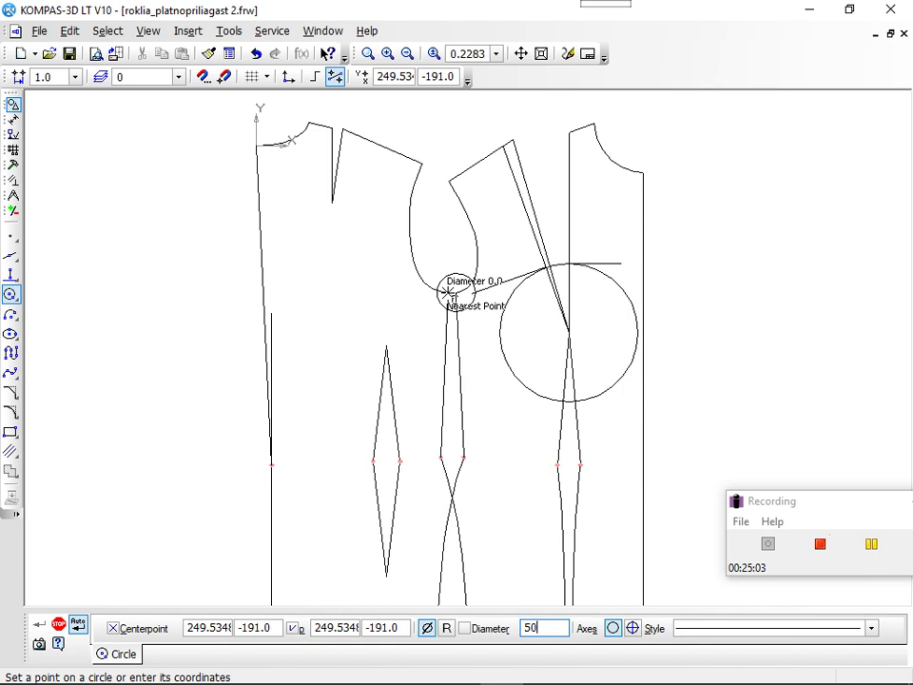
key("Return")
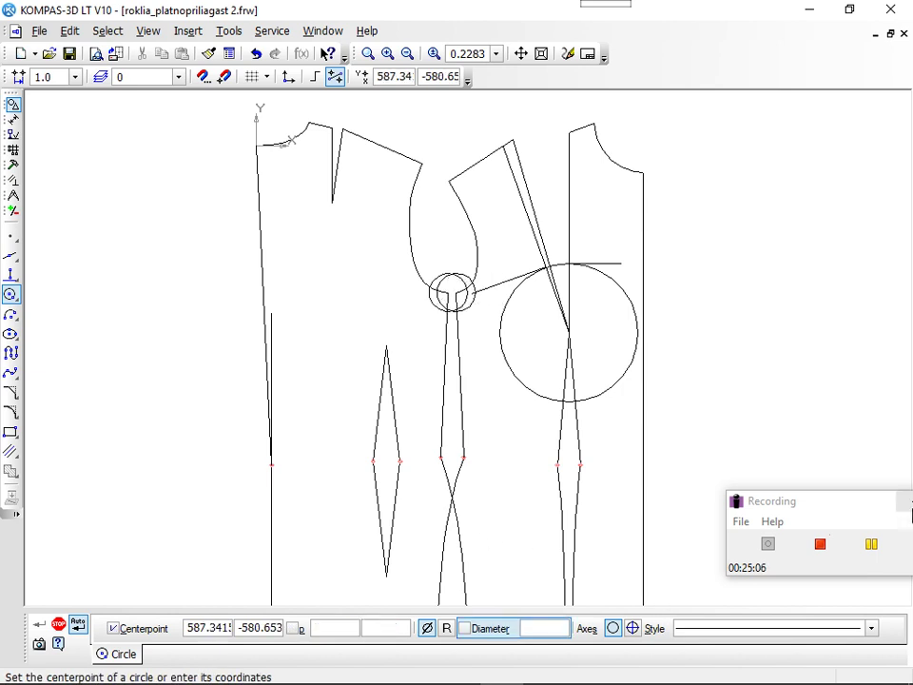
key("Escape")
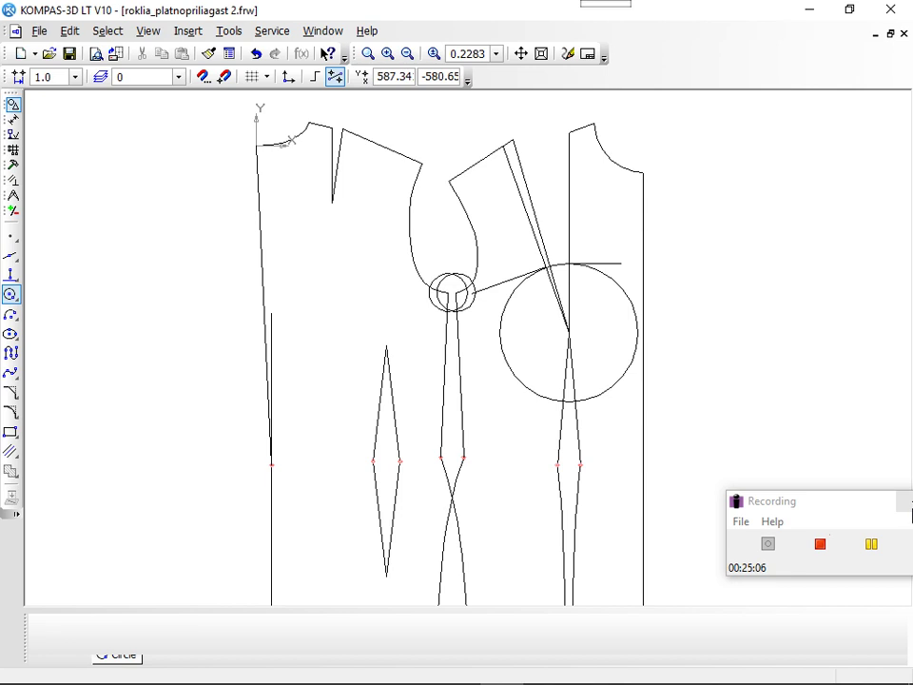
key("Escape")
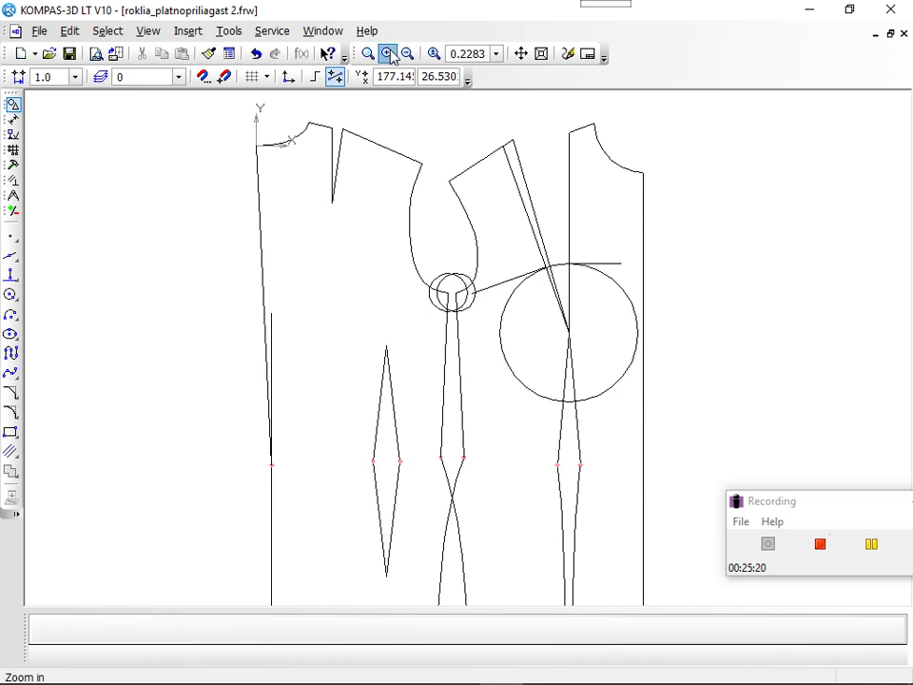
Zoom in three steps on the underarm and select the left, then the right small circle.
left_click(388, 54)
left_click(388, 54)
left_click(389, 54)
left_click(388, 55)
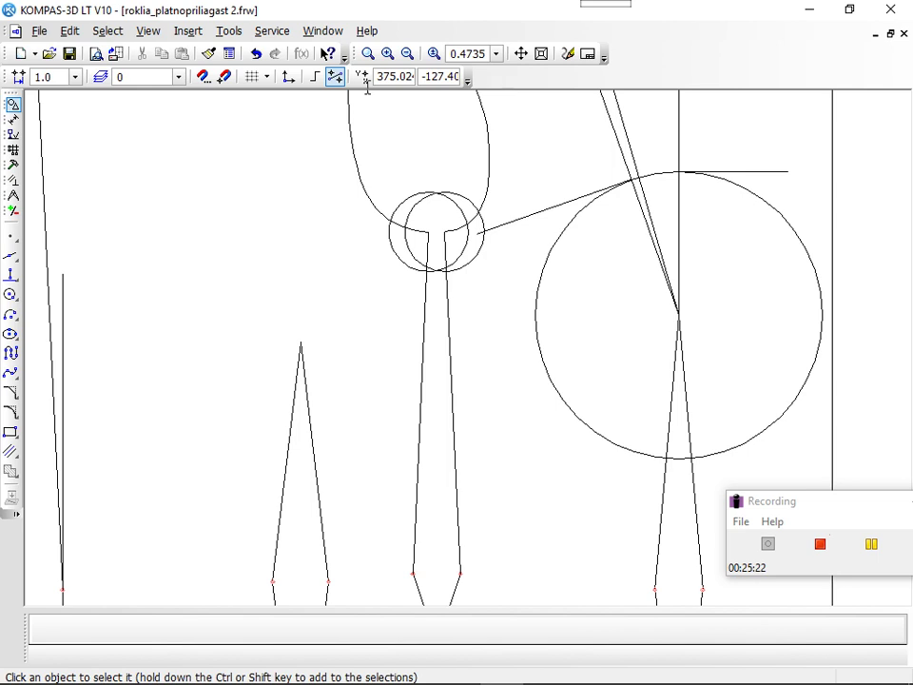
left_click(406, 201)
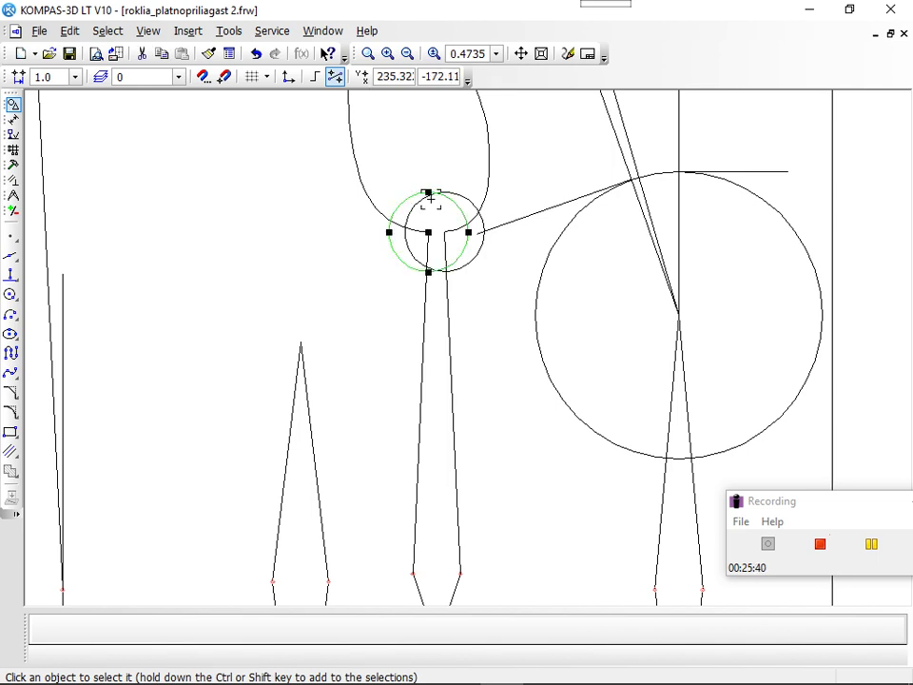
left_click(465, 200)
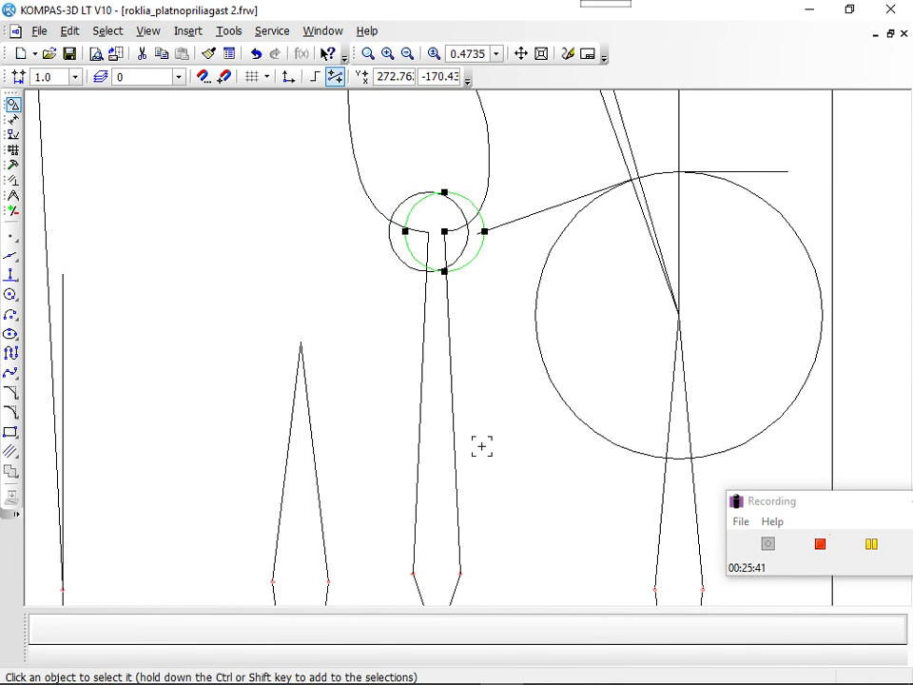
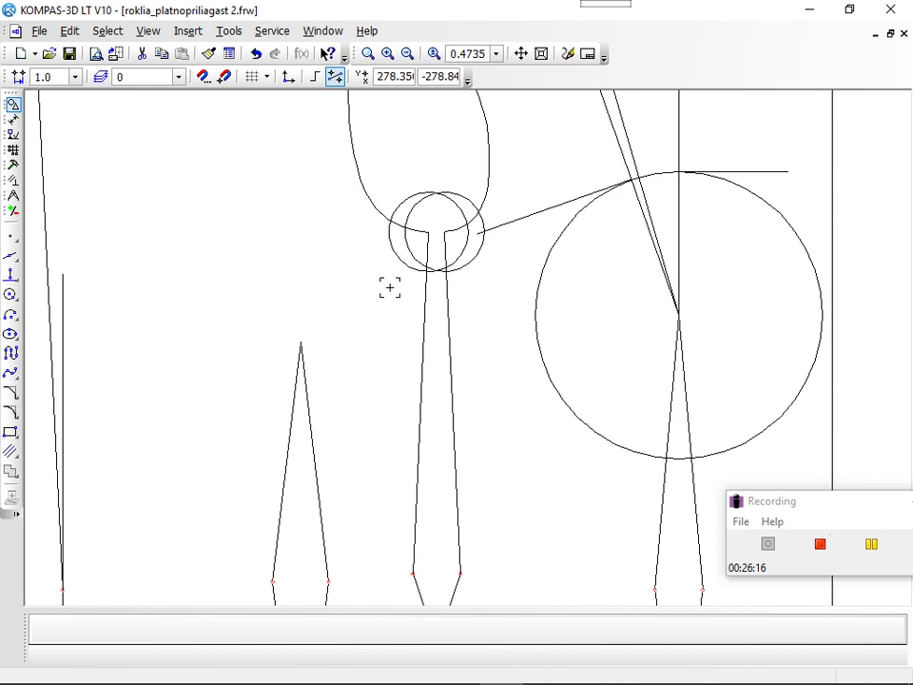
Exit the active command and inspect the short top lines and sloped line near the circles.
key("Escape")
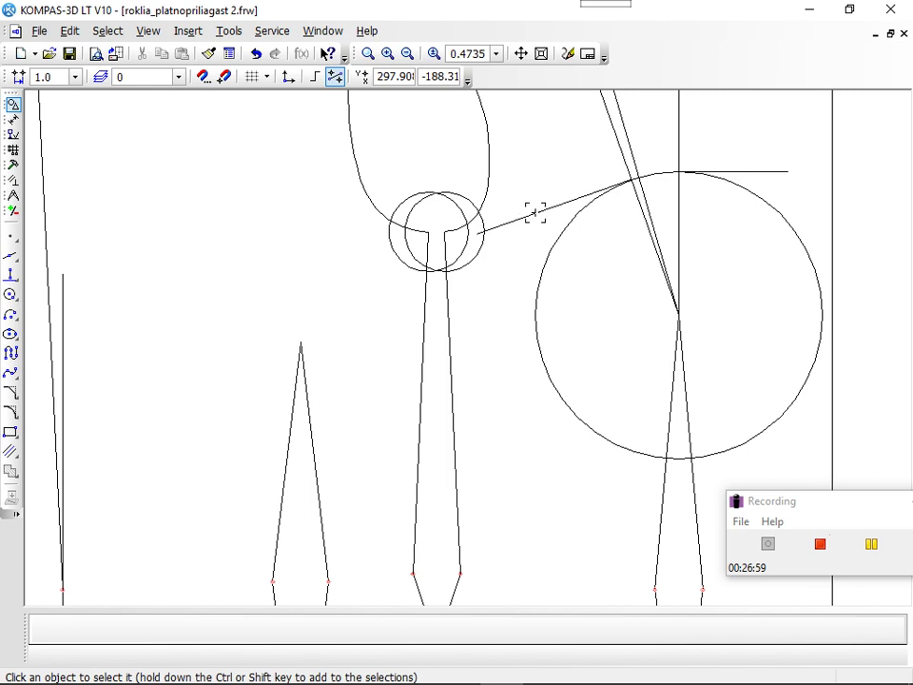
left_click(535, 214)
left_click(739, 172)
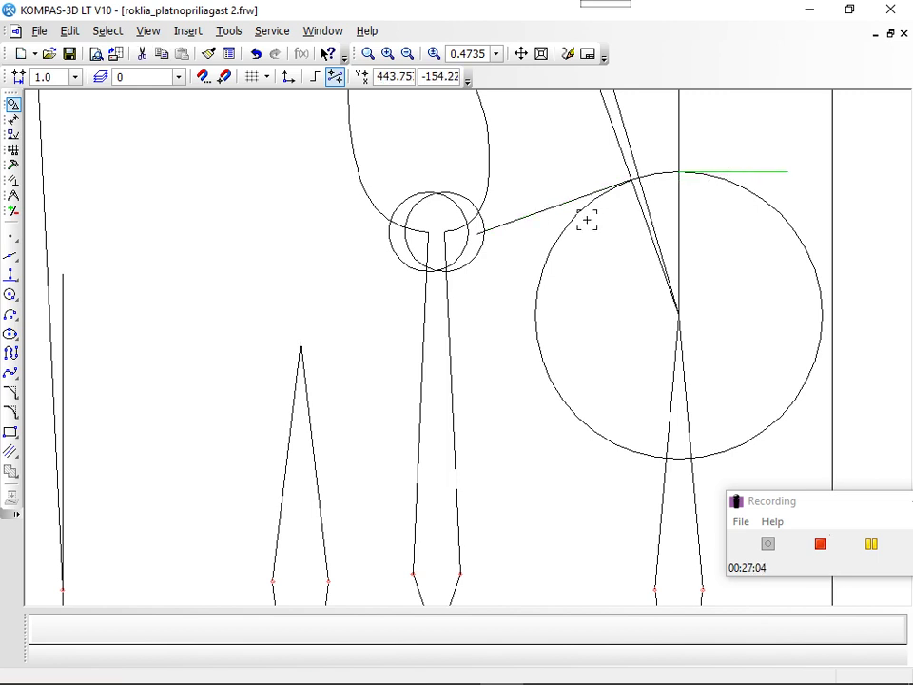
left_click(564, 198)
left_click(769, 173)
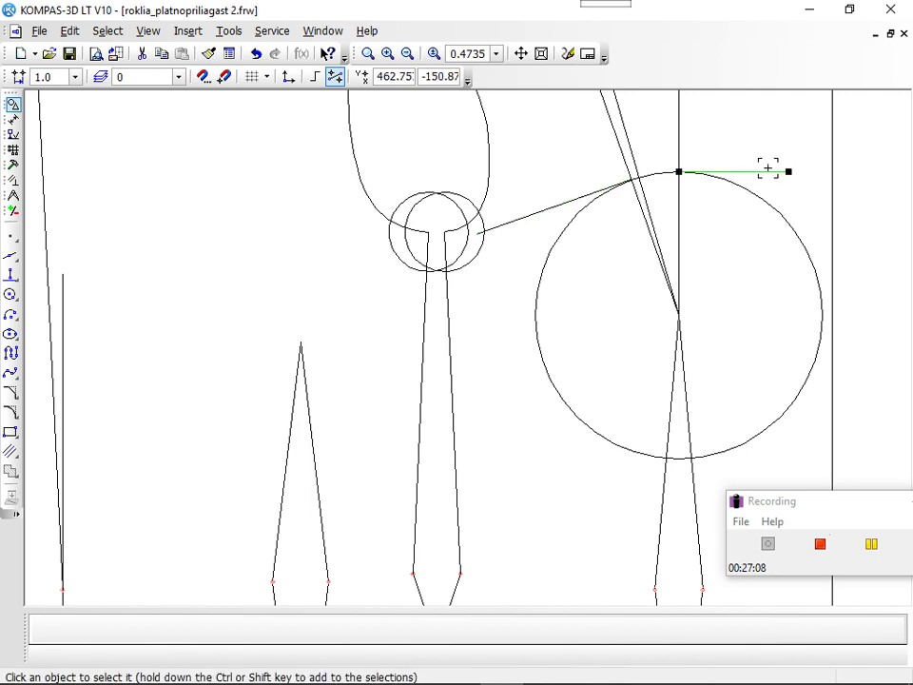
left_click(530, 218)
left_click(756, 161)
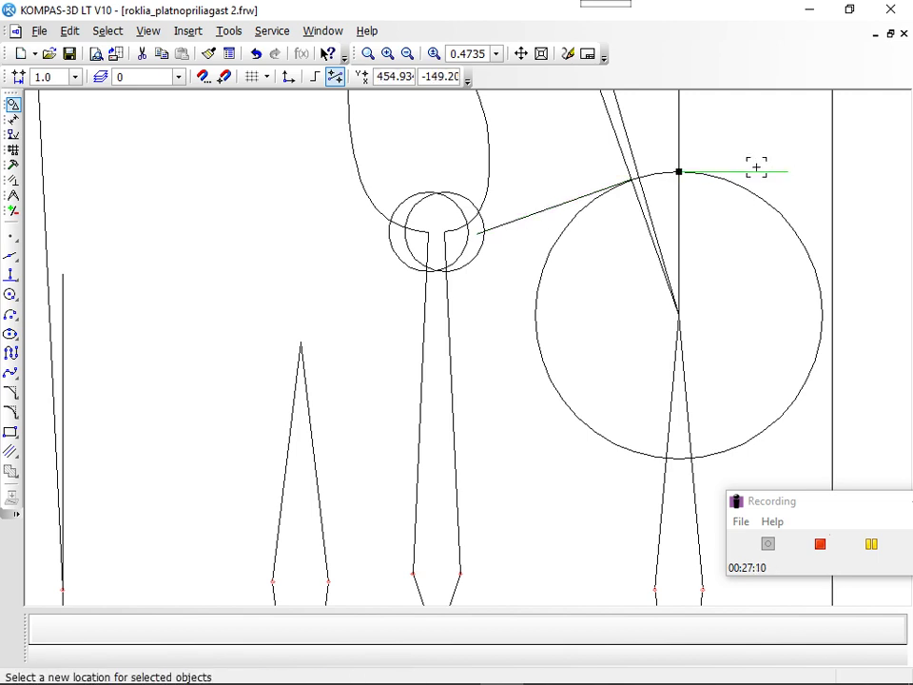
left_click(575, 188)
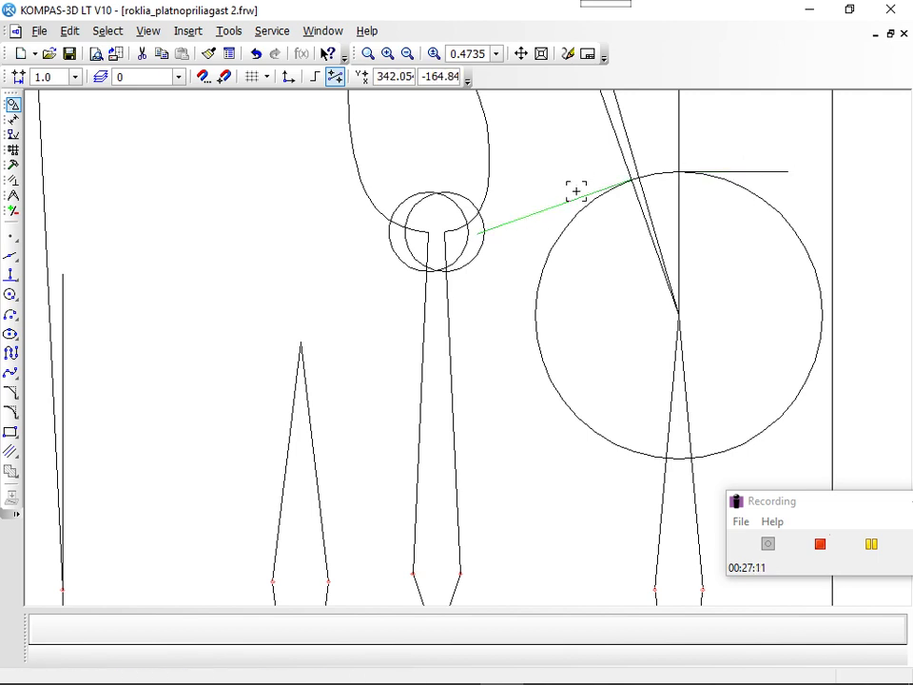
left_click(745, 169)
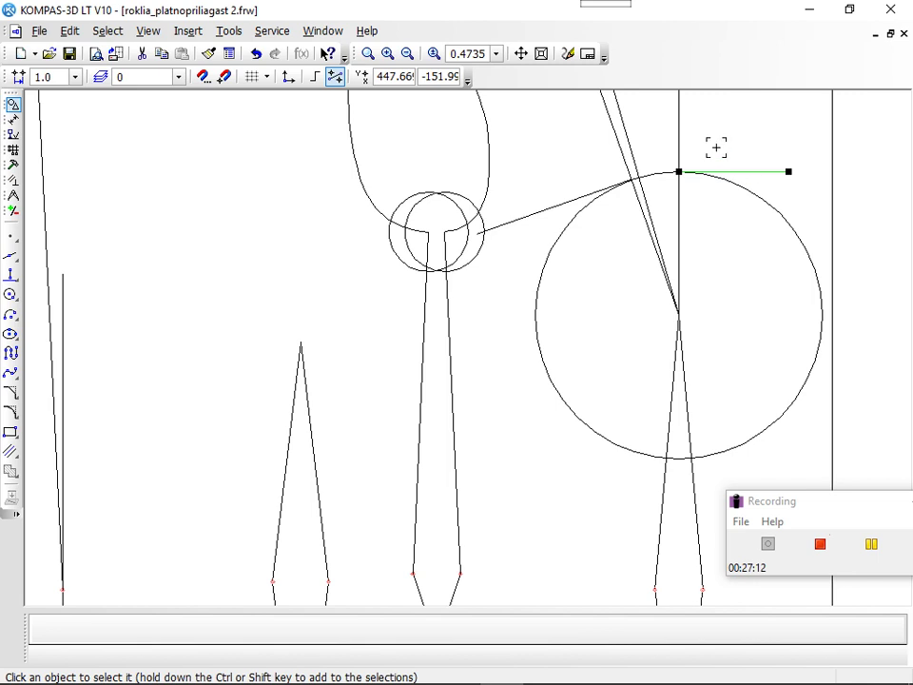
Inspect the vertical centre line and slanted guide lines, then clear the selection.
left_click(678, 129)
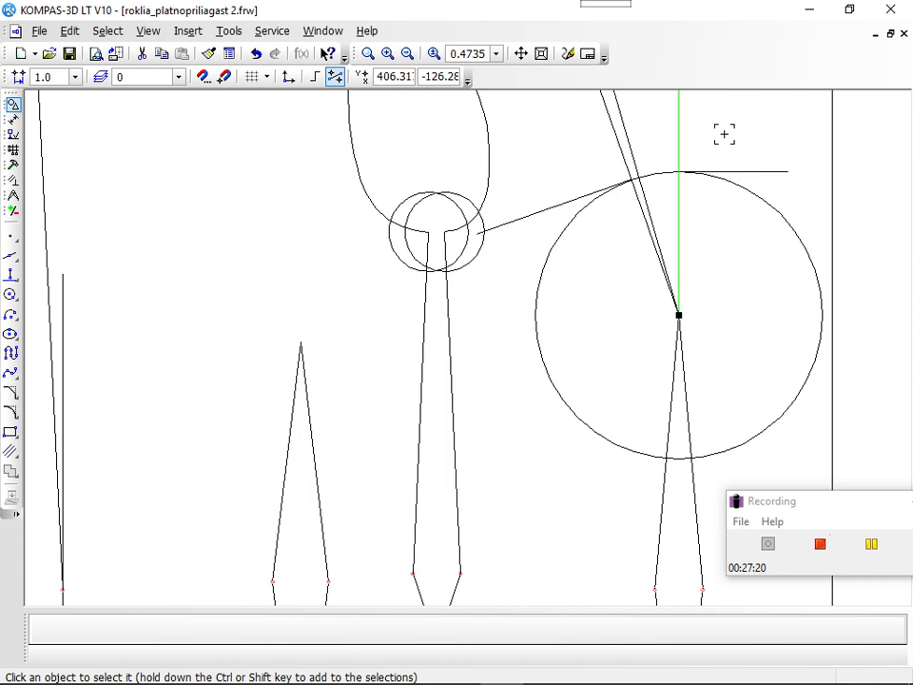
left_click(566, 200)
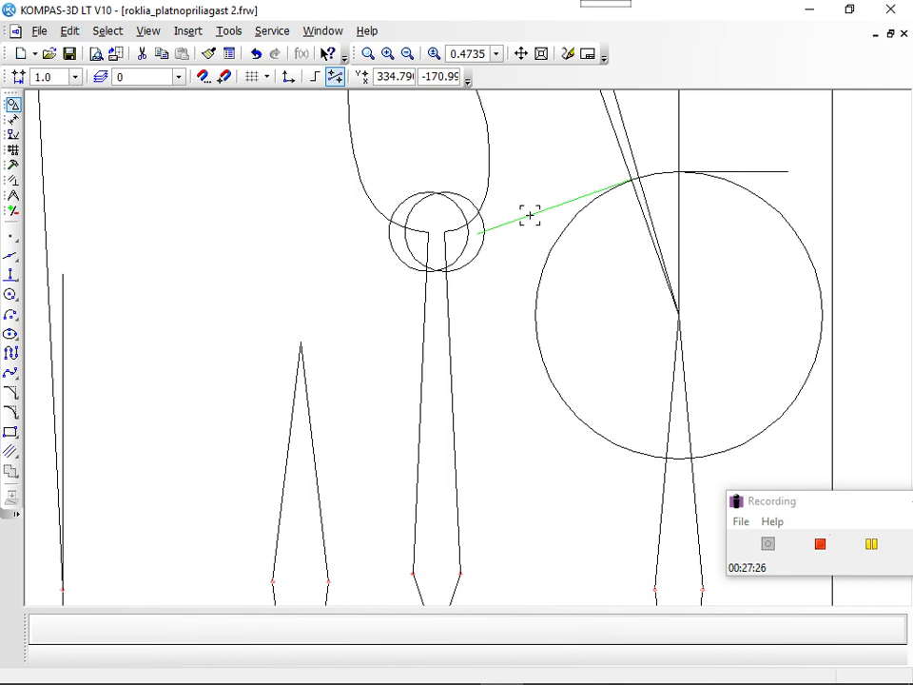
left_click(622, 164)
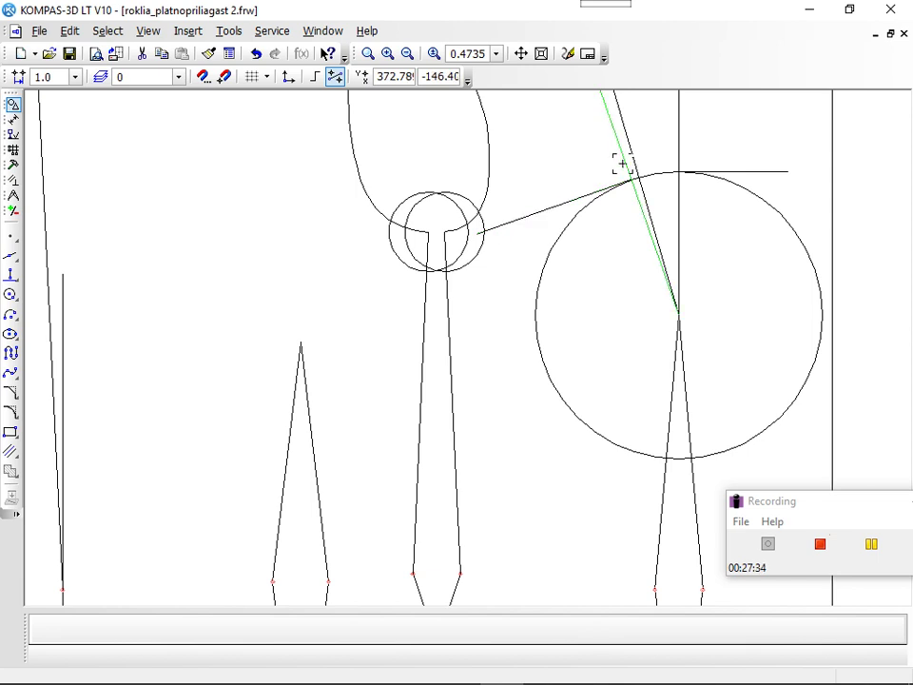
left_click(589, 193)
left_click(622, 168)
left_click(540, 246)
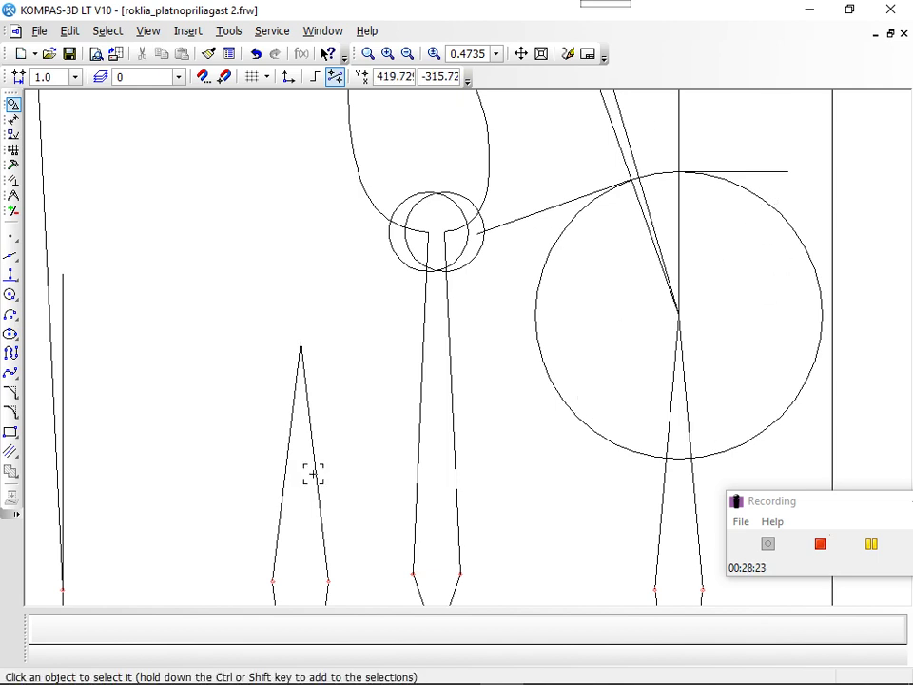
Switch to the NURBS curve tool with its line style set to Normal.
left_click(14, 375)
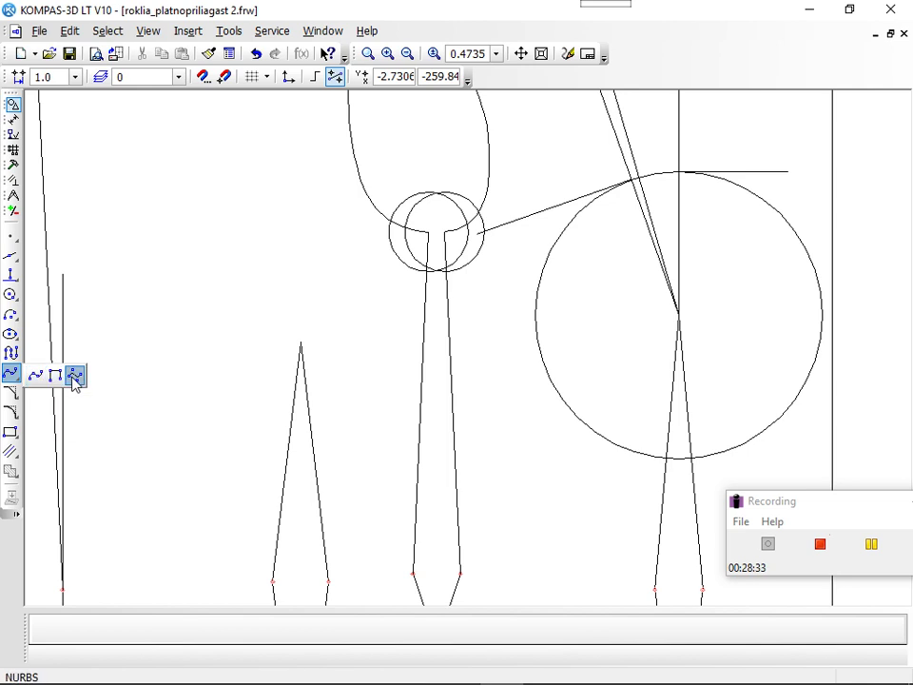
left_click(75, 378)
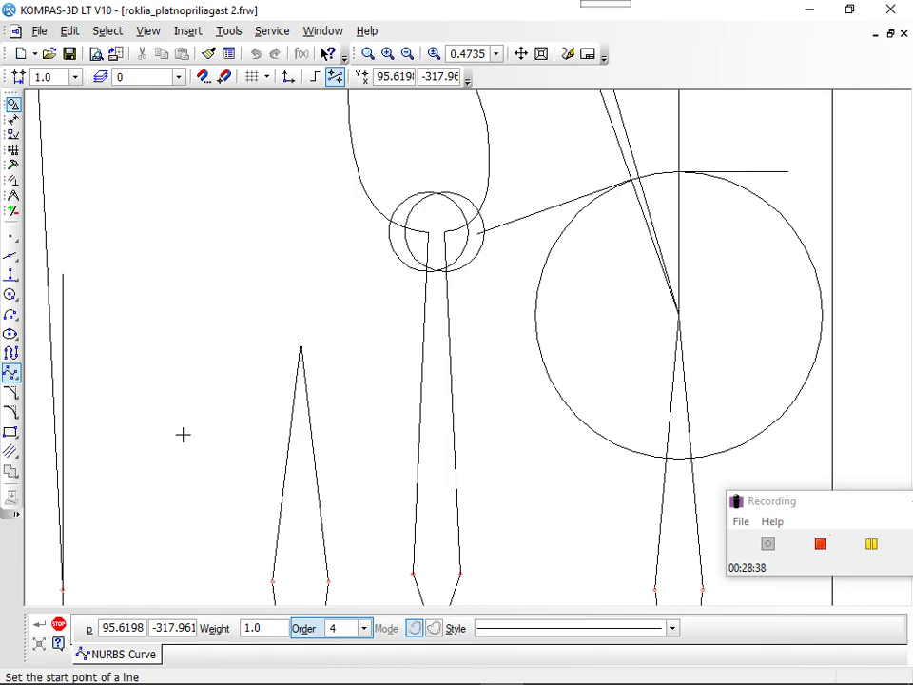
left_click(673, 629)
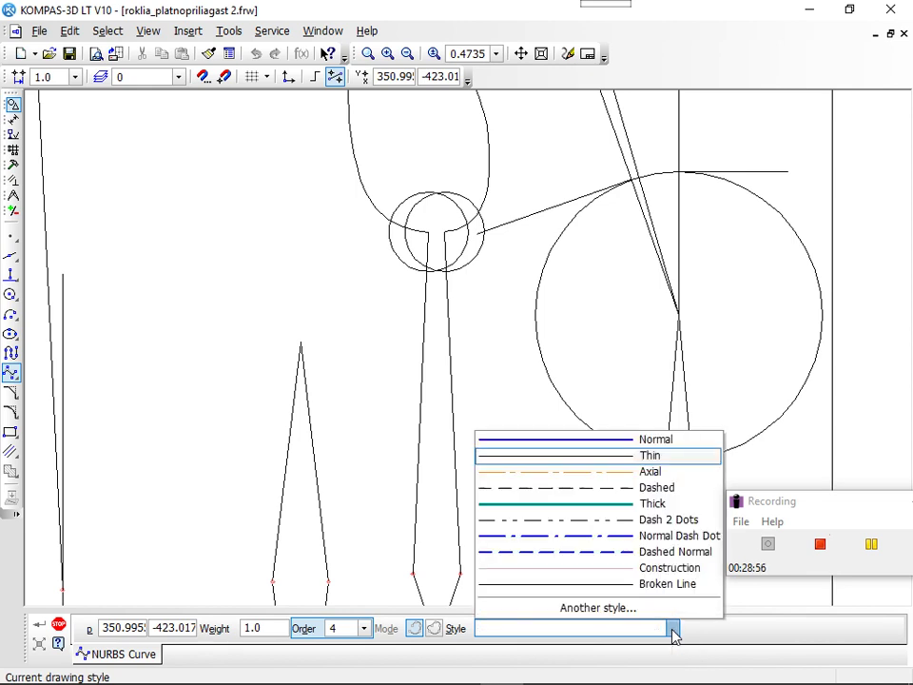
left_click(574, 441)
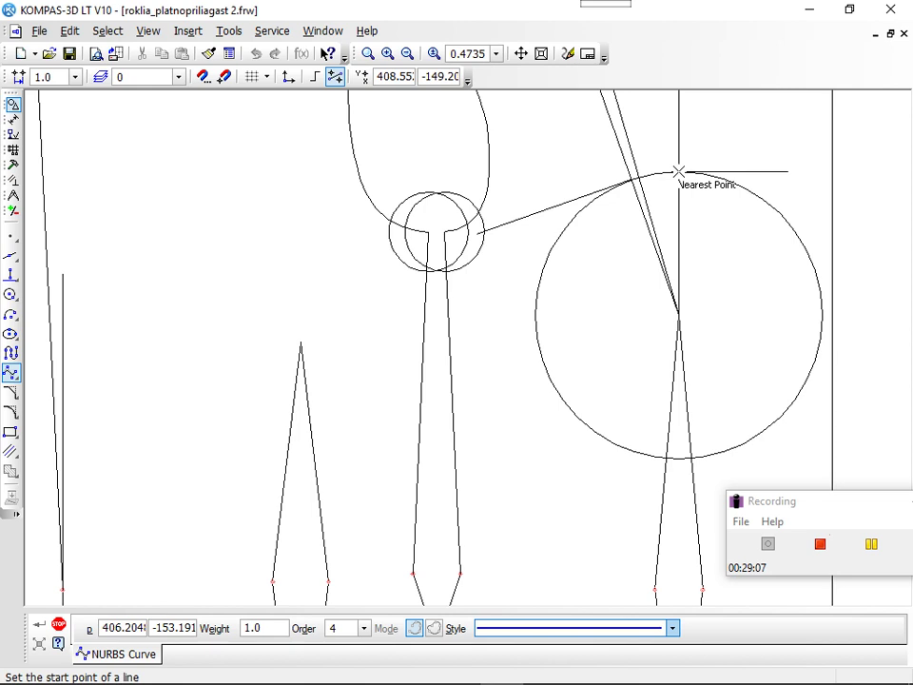
Draw a NURBS curve from the big circle's top along its upper-right arc to the right vertical line.
left_click(679, 170)
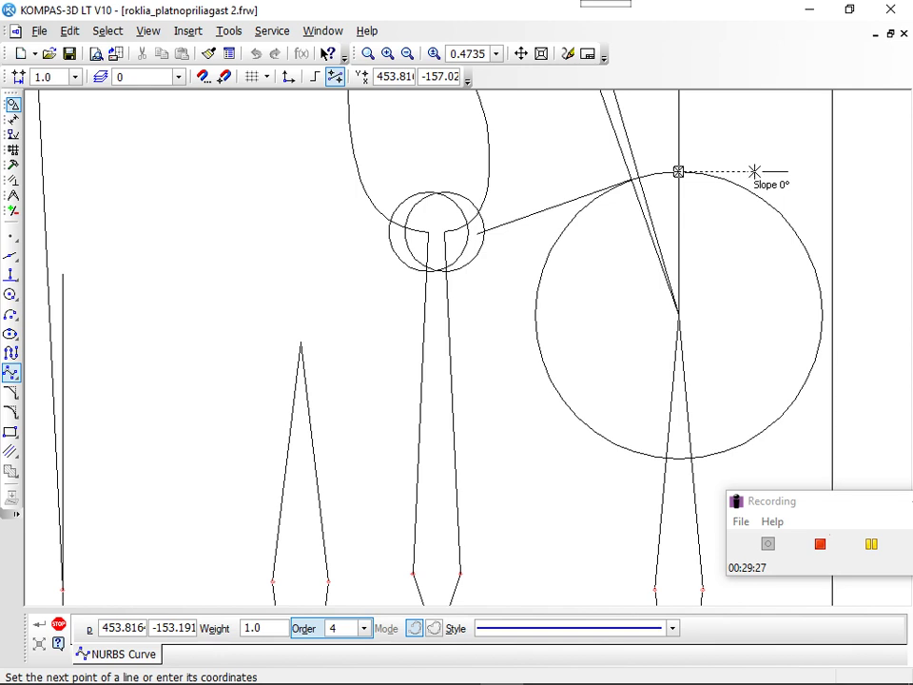
left_click(755, 172)
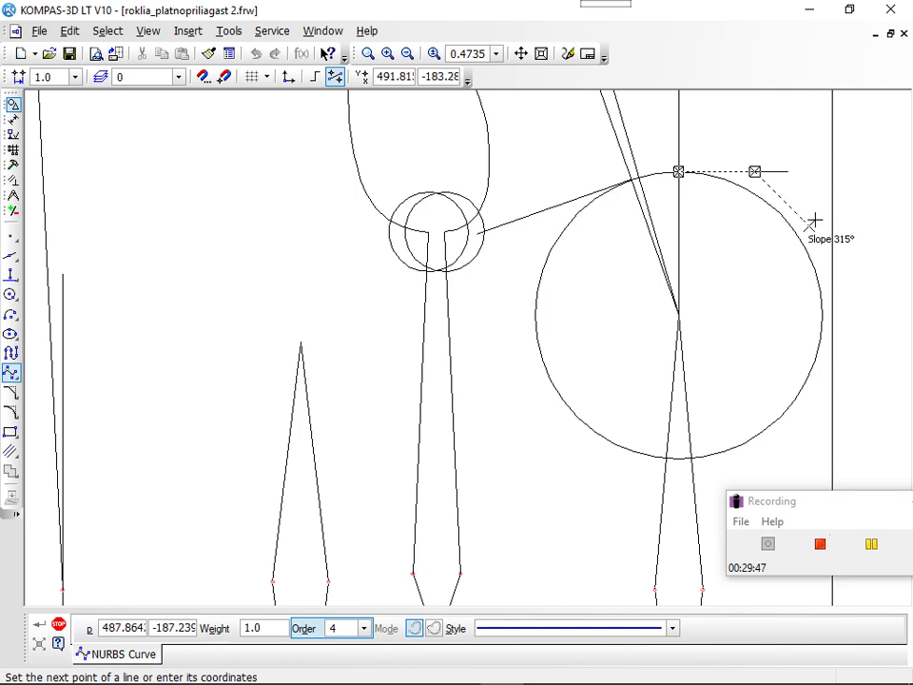
left_click(808, 226)
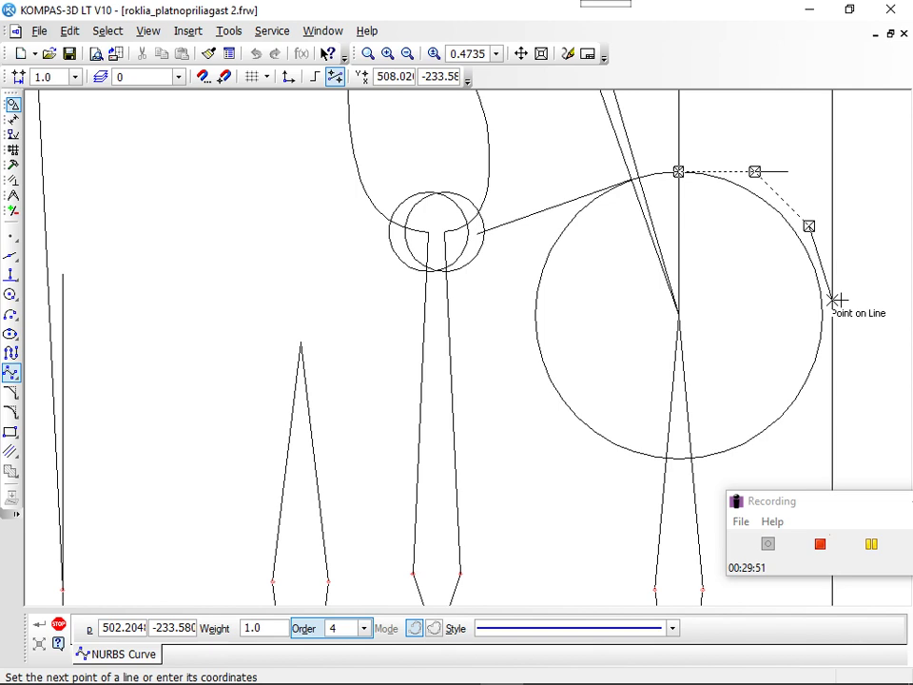
left_click(833, 301)
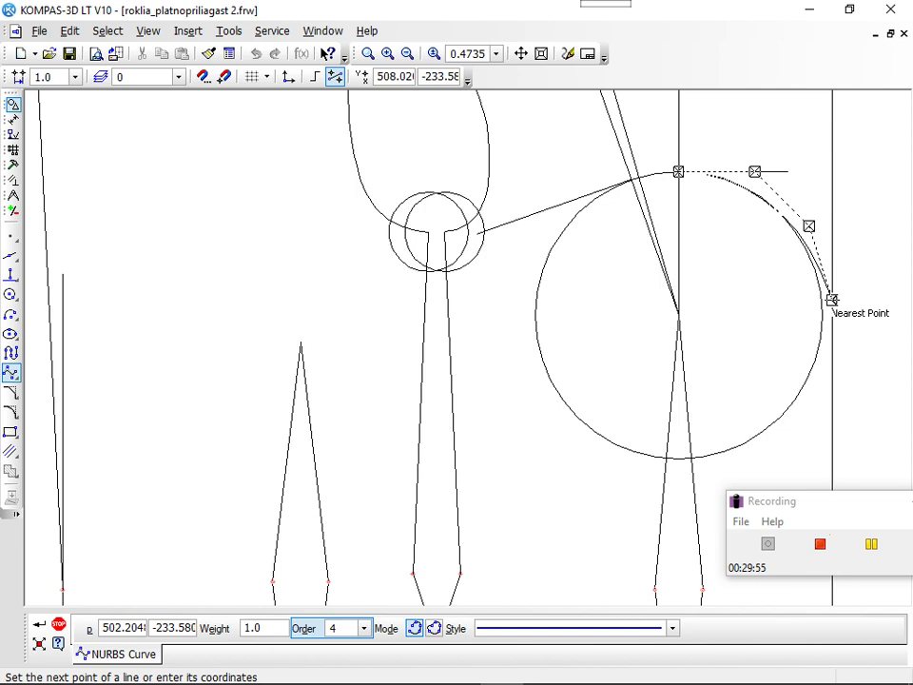
right_click(831, 299)
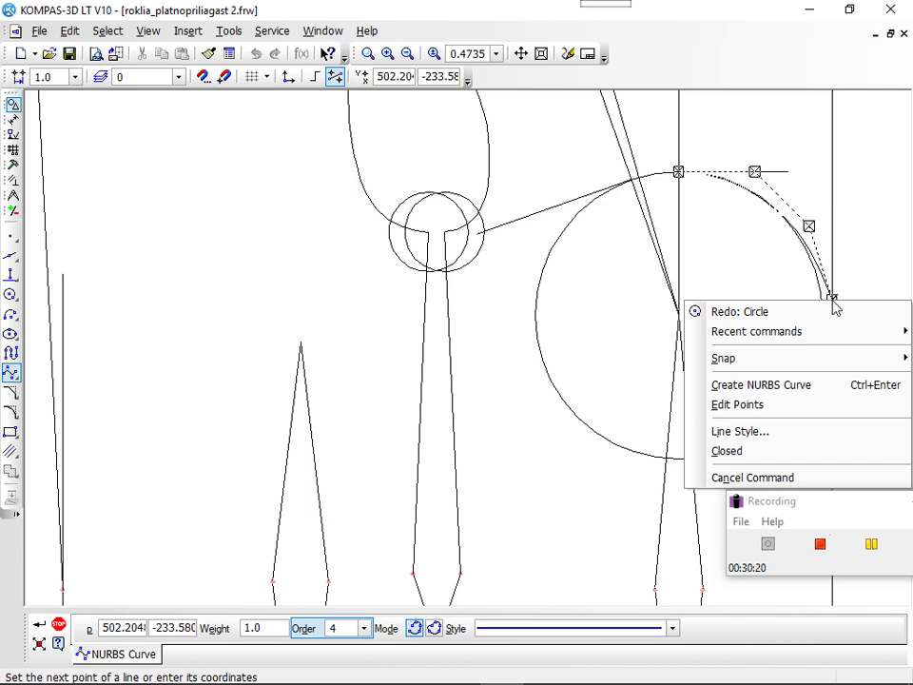
left_click(817, 385)
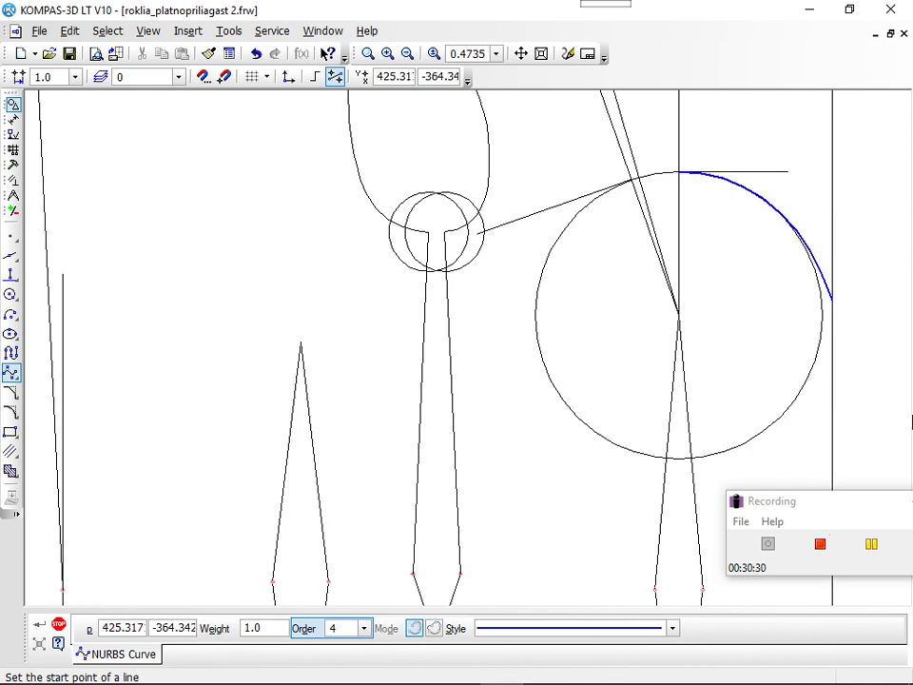
Exit the NURBS command and select the new curve to check it.
key("Escape")
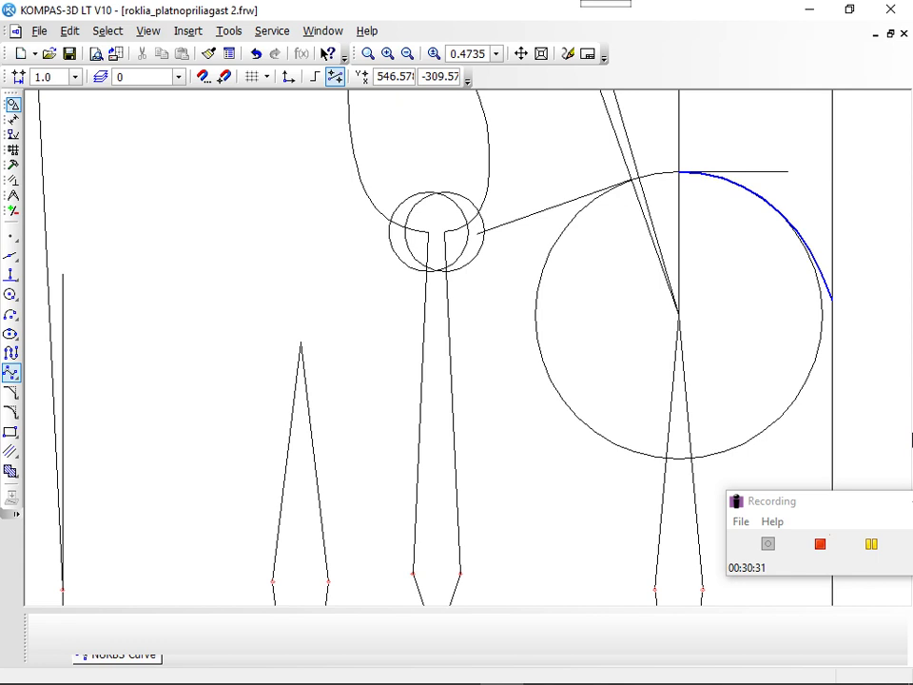
left_click(803, 236)
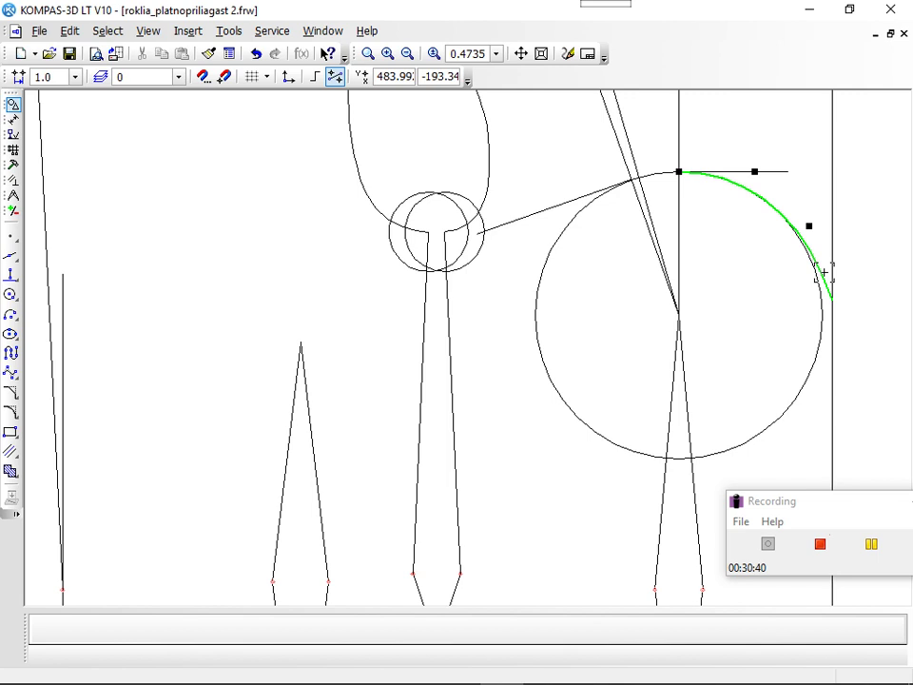
left_click(899, 269)
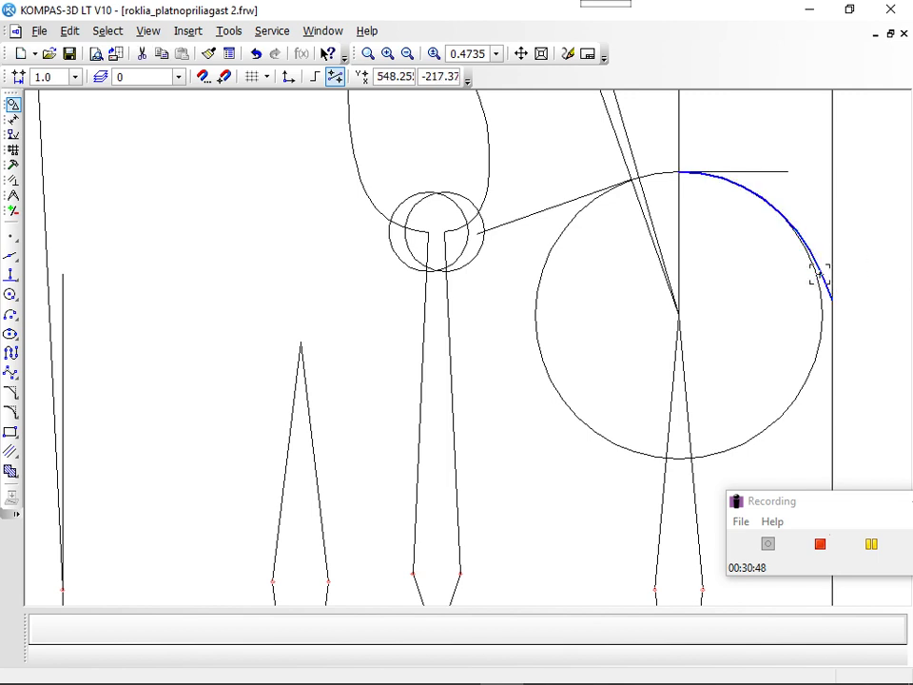
left_click(820, 276)
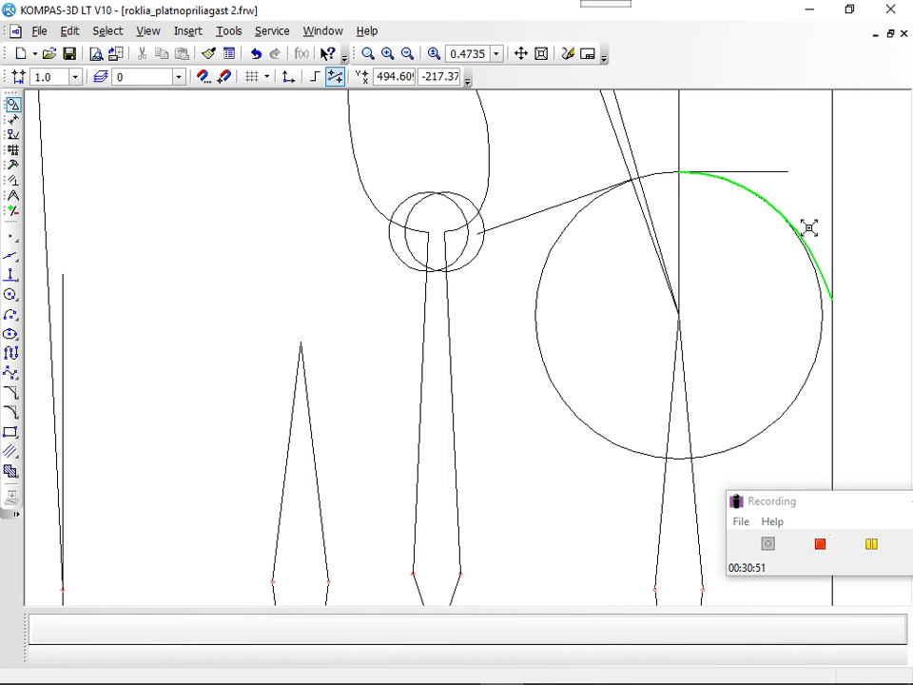
Drag the curve's lower endpoint up the right vertical line and reselect the curve.
left_click(831, 299)
left_click_drag(832, 291, 832, 266)
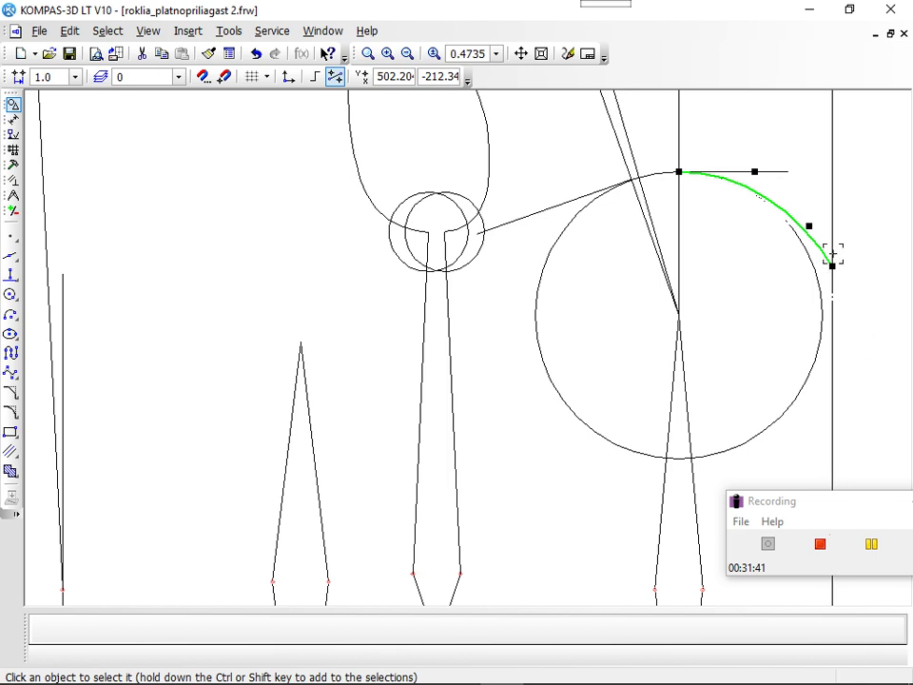
left_click(809, 219)
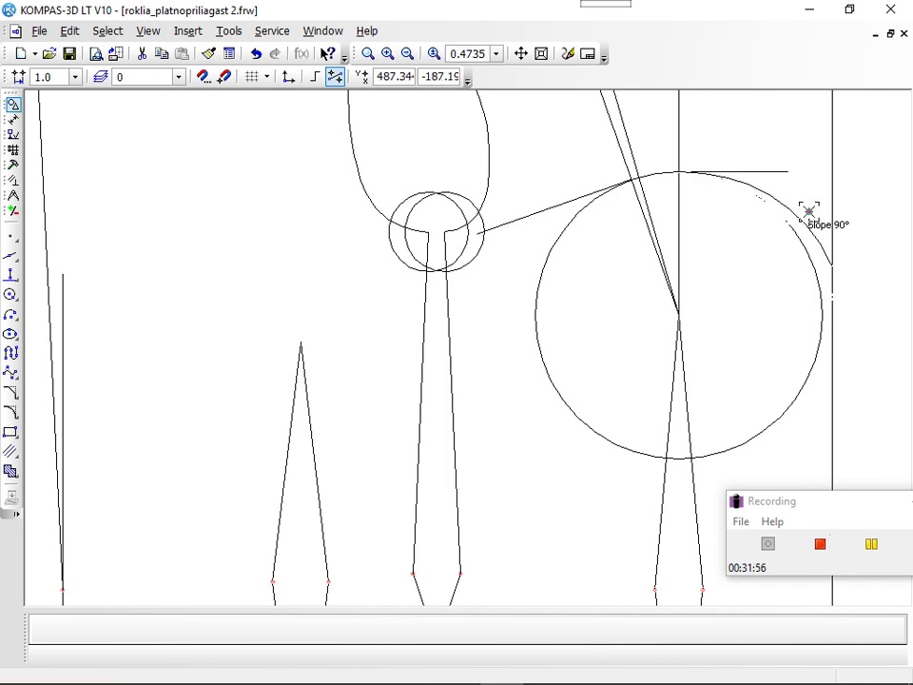
left_click(807, 211)
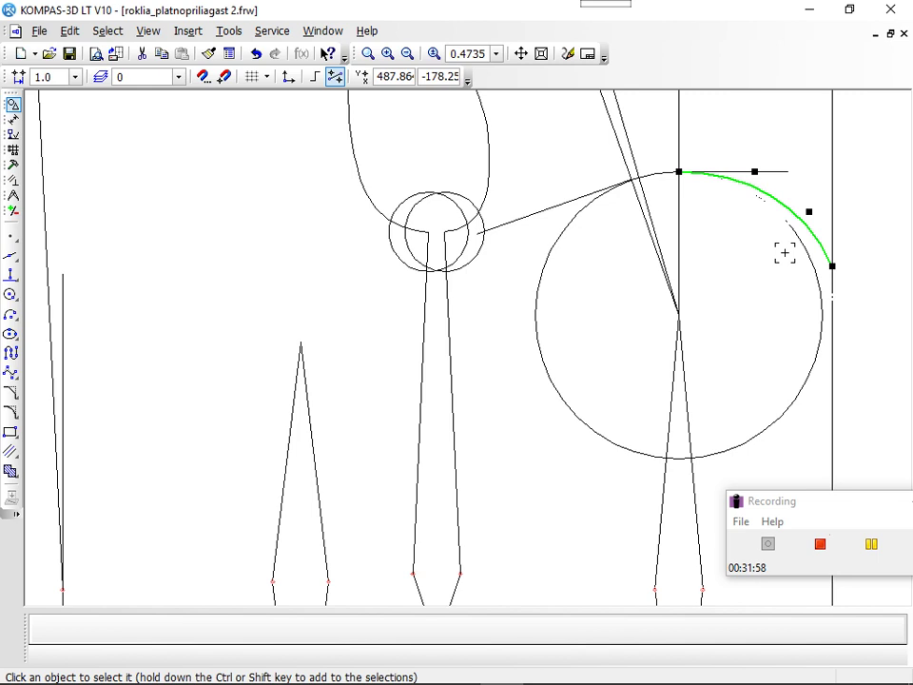
Undo both curve edits and clear the selection.
left_click(259, 54)
left_click(258, 54)
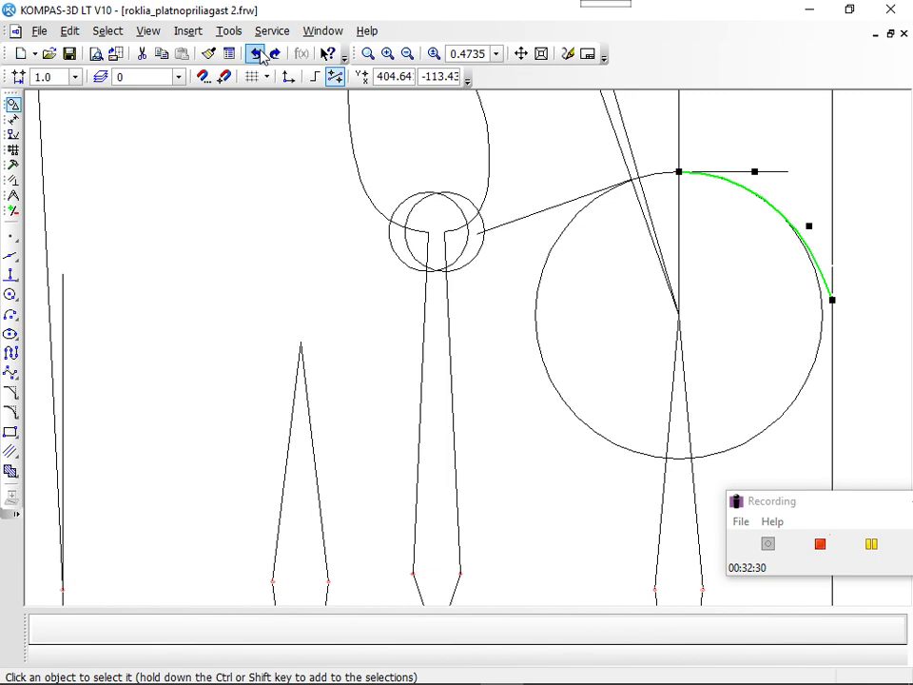
left_click(541, 186)
left_click(401, 599)
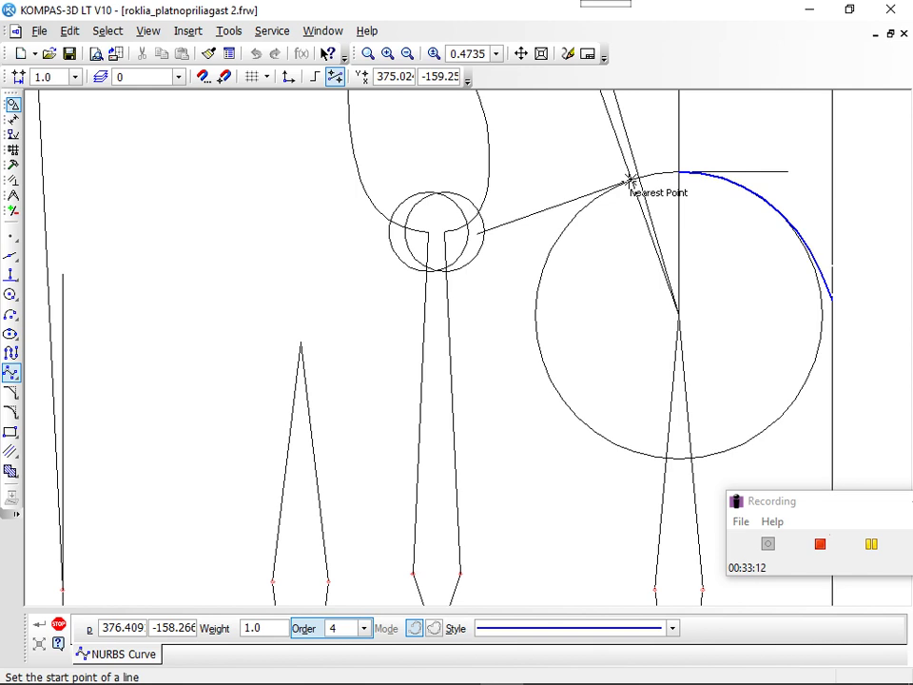
Draw a NURBS curve from the large circle's edge down to the small circle, then end the command.
left_click(630, 180)
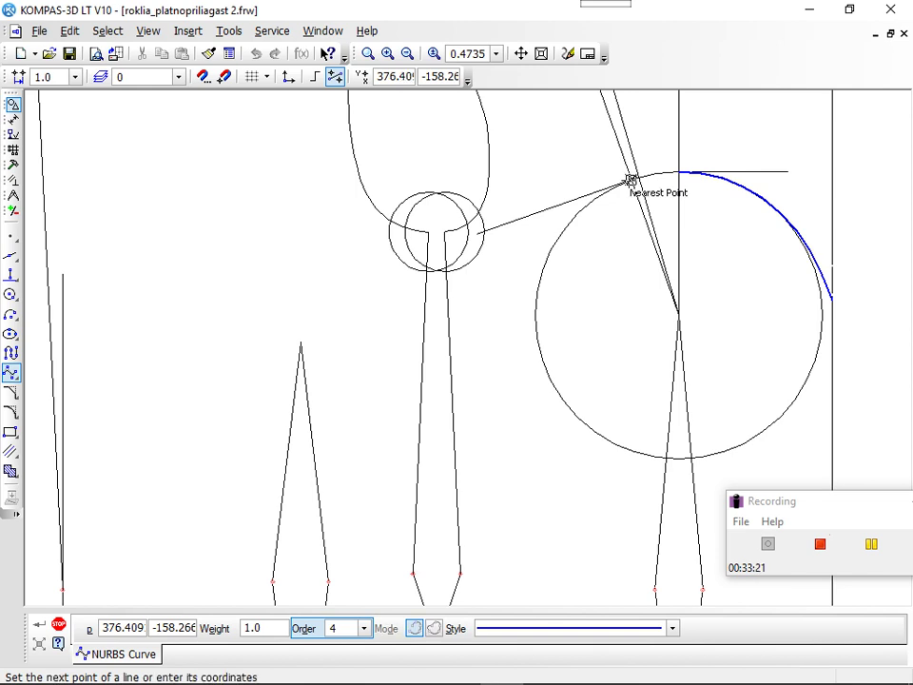
left_click(582, 197)
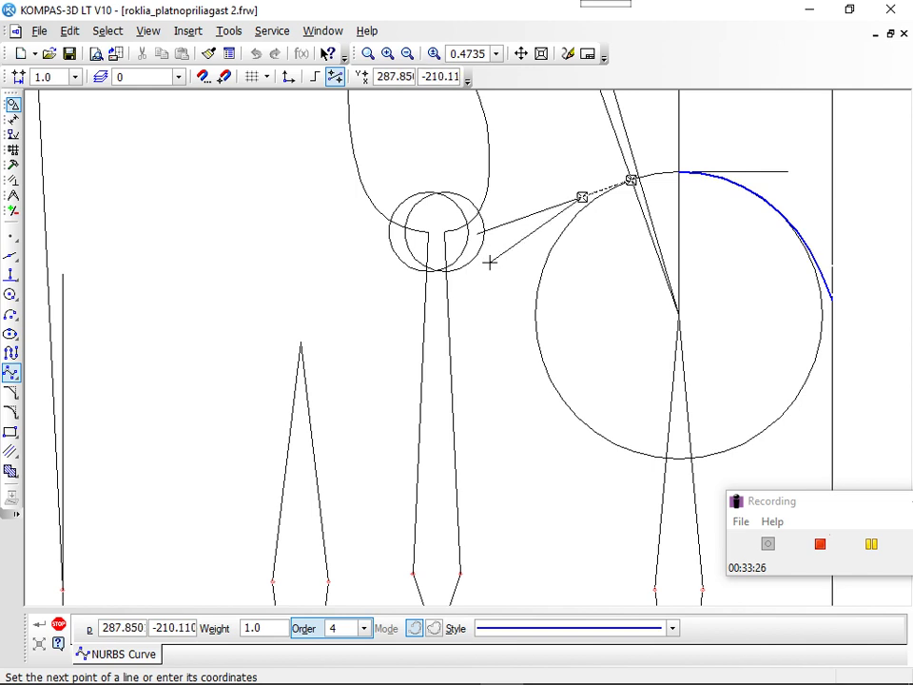
left_click(490, 262)
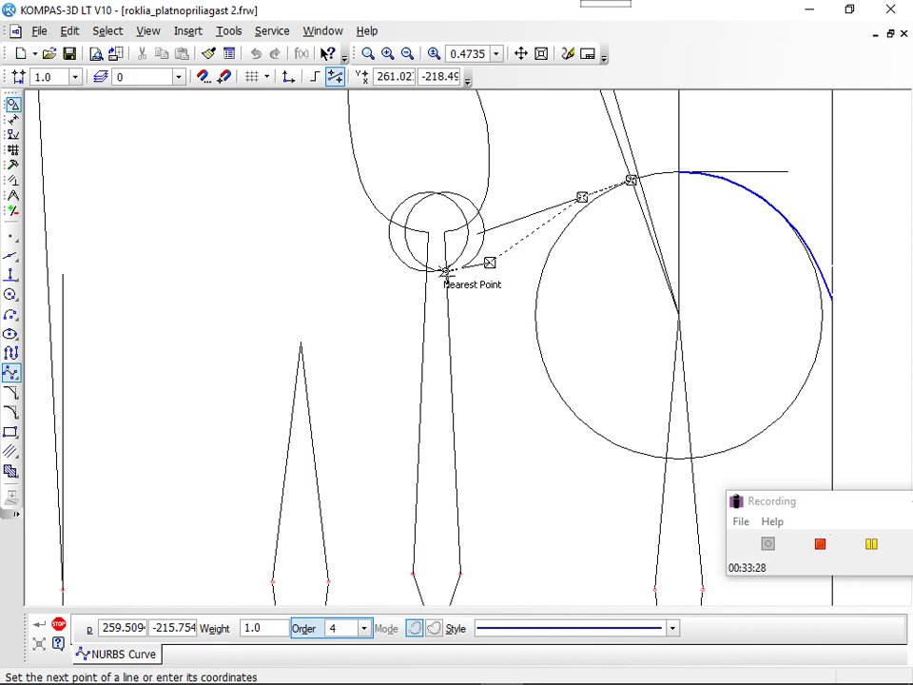
left_click(445, 273)
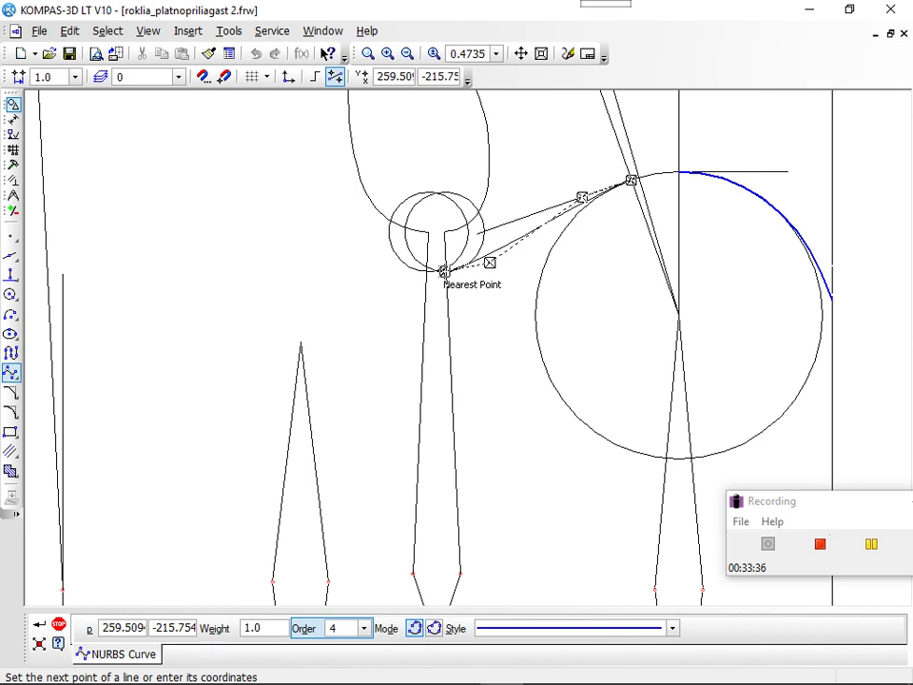
right_click(444, 272)
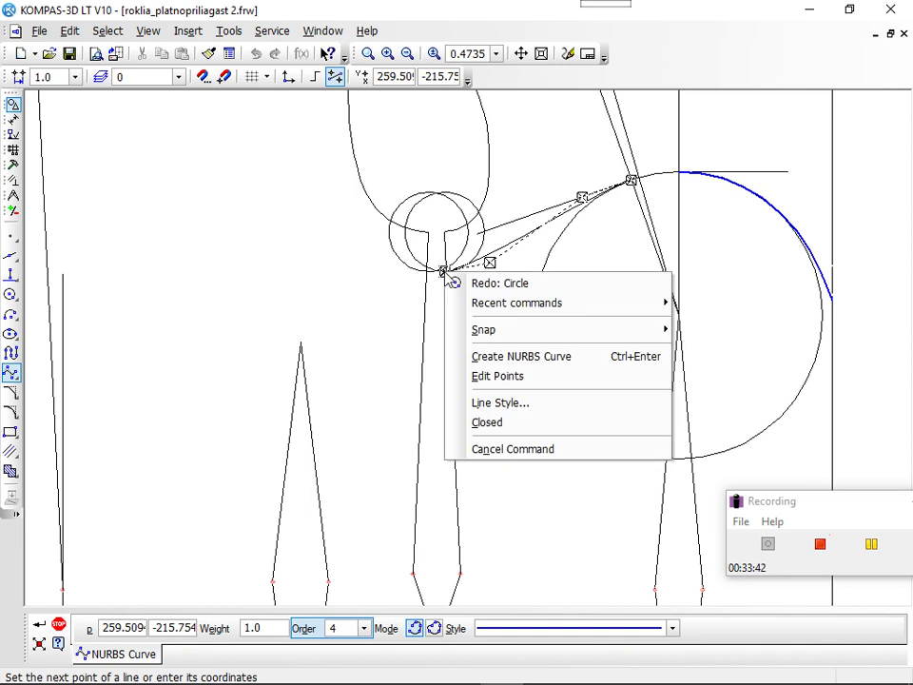
left_click(540, 365)
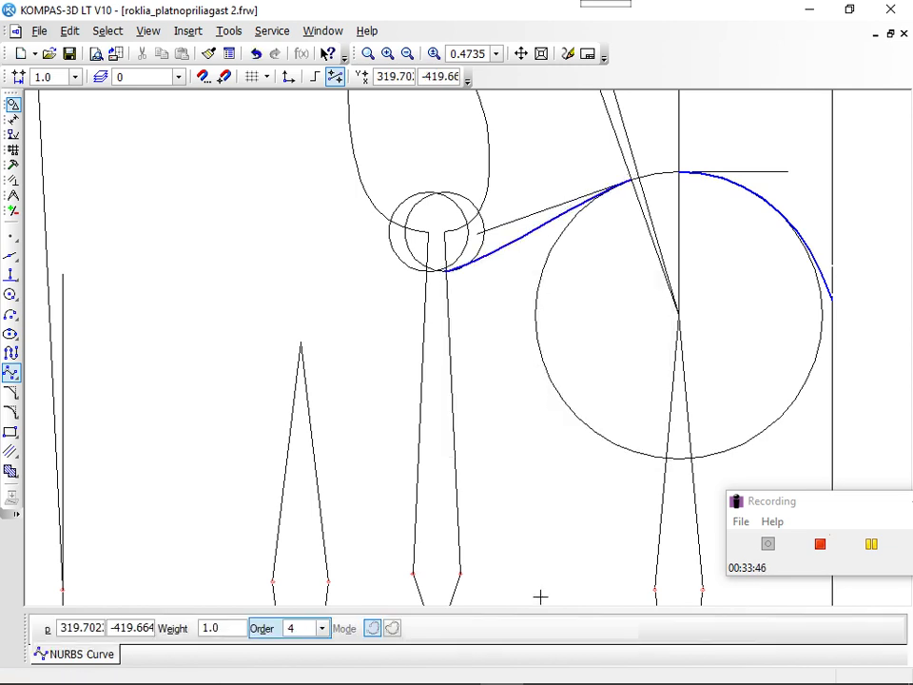
key("Escape")
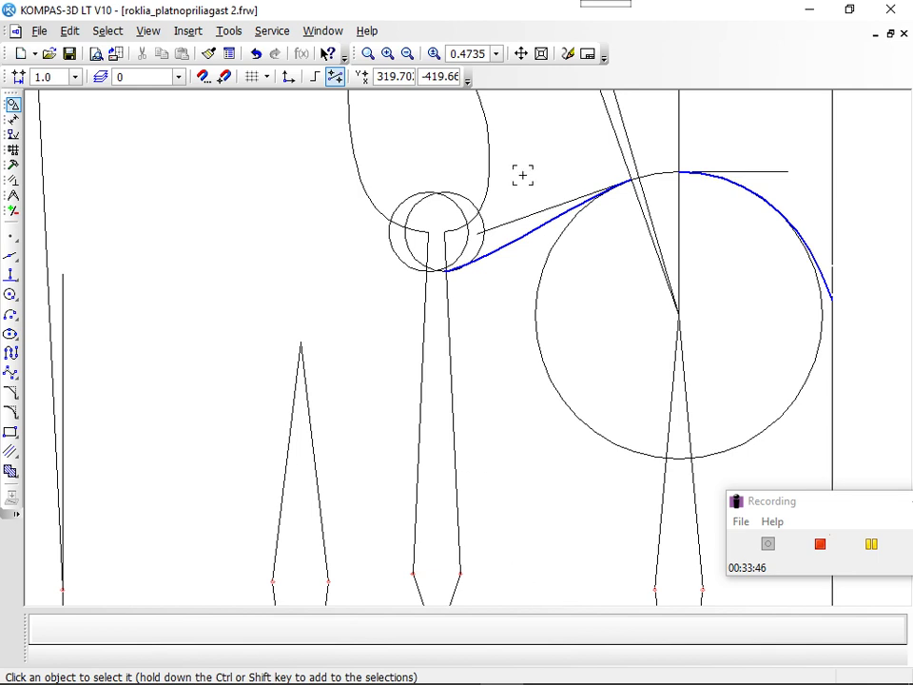
left_click(521, 238)
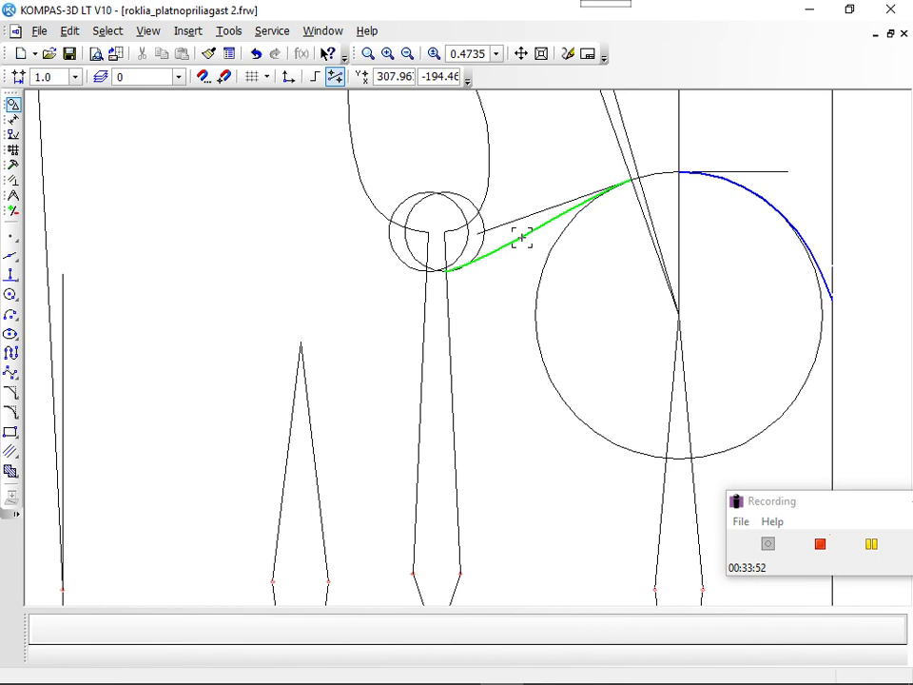
left_click(493, 352)
left_click(496, 252)
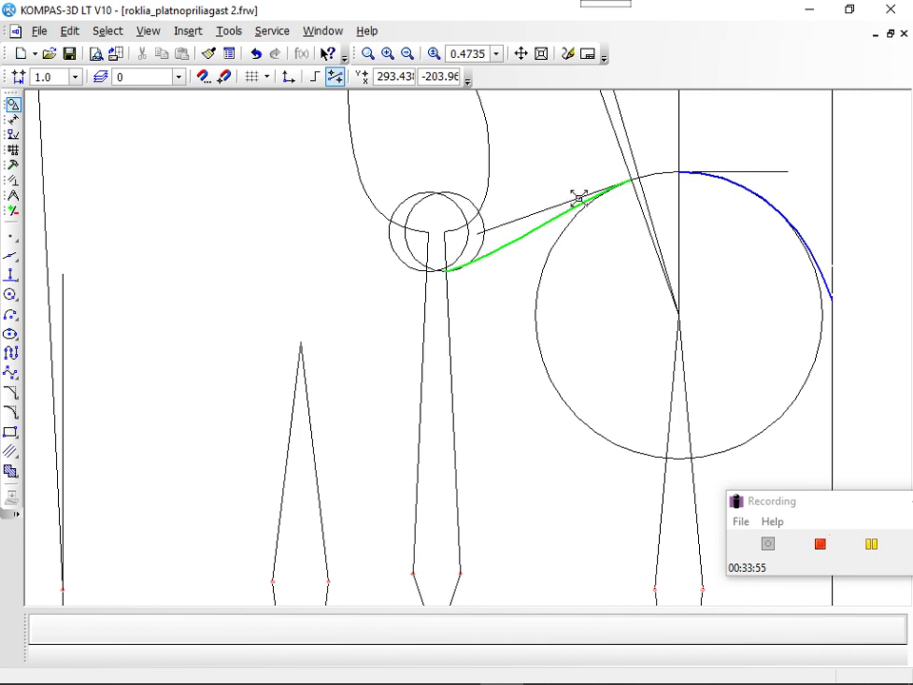
left_click_drag(580, 197, 551, 212)
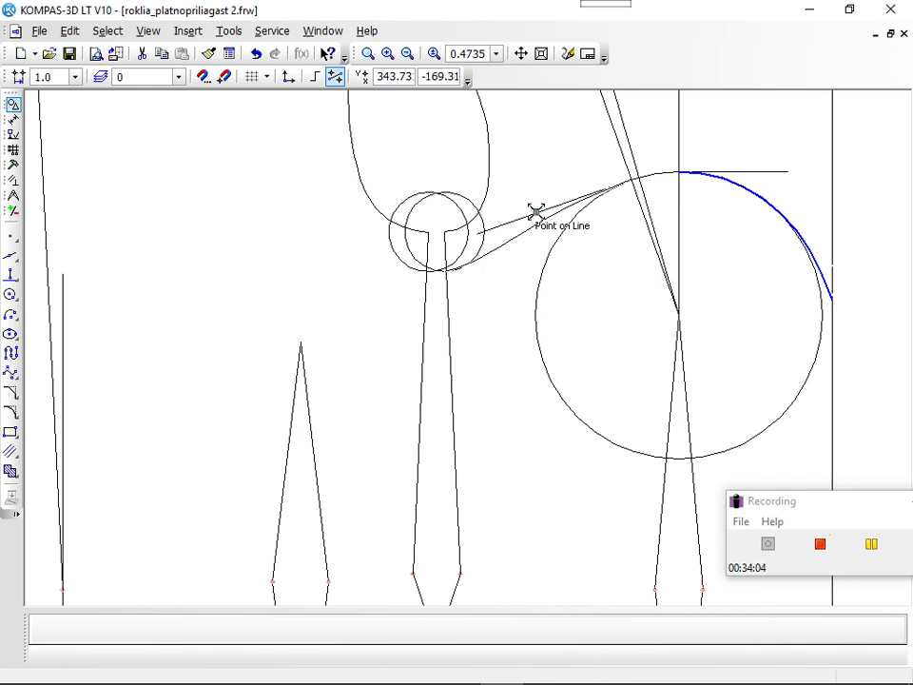
left_click(536, 211)
left_click(514, 364)
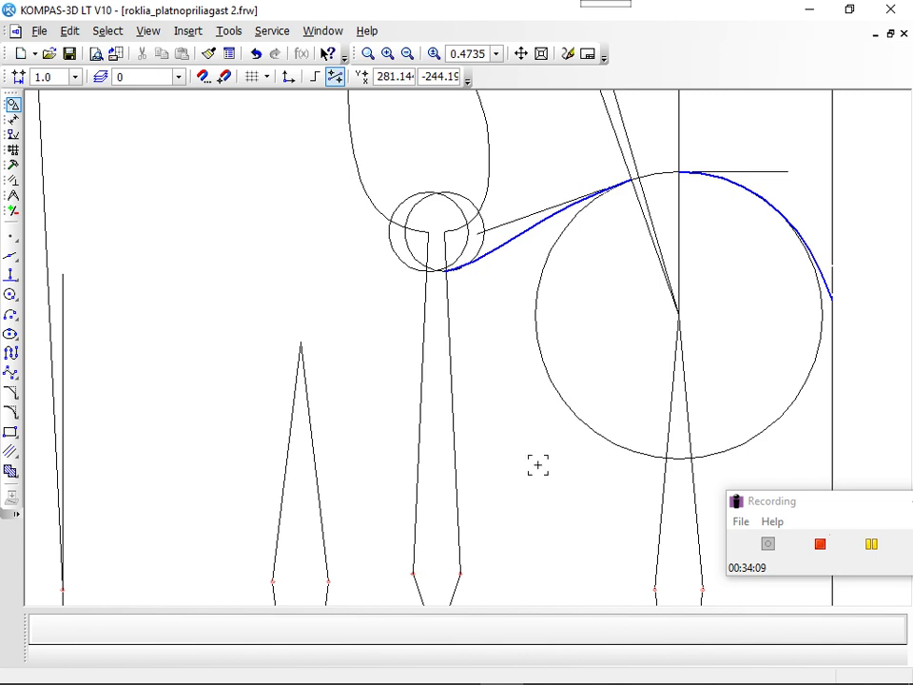
left_click(493, 254)
key("Delete")
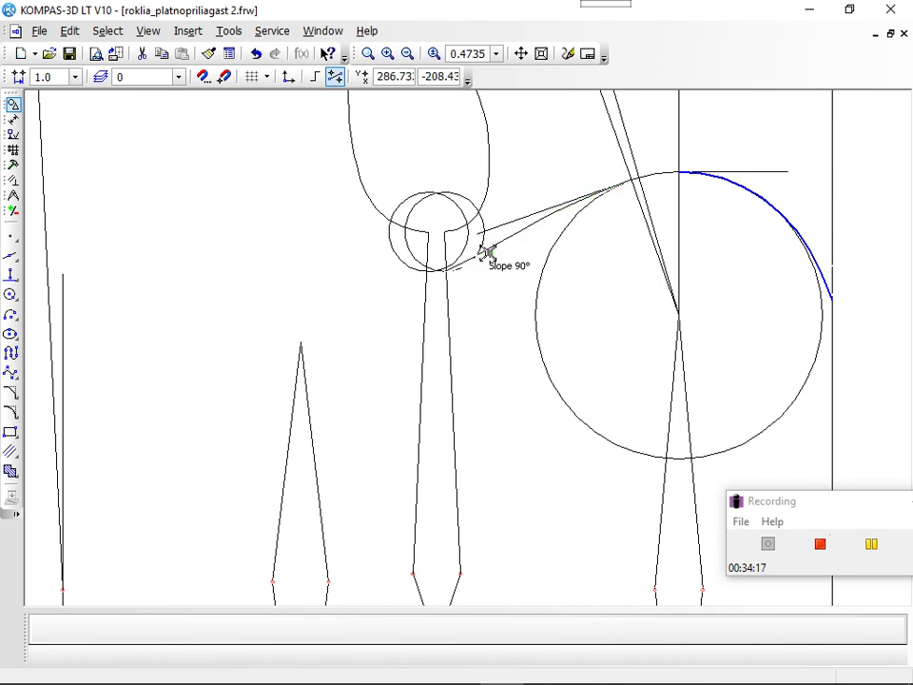
key("ctrl+z")
left_click(495, 289)
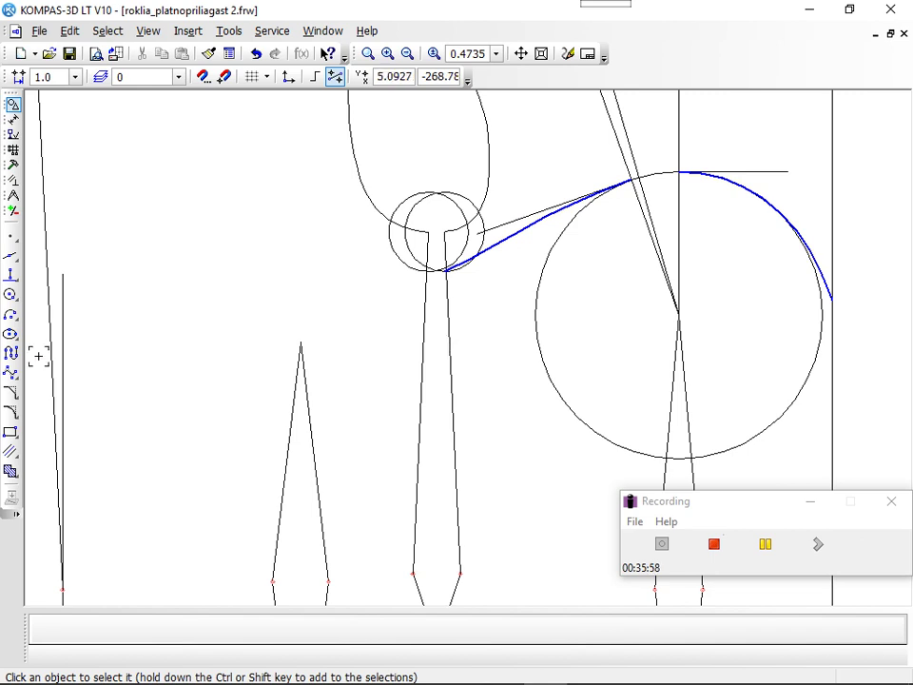
Start the NURBS Curve tool again from the Geometry toolbar.
left_click(12, 377)
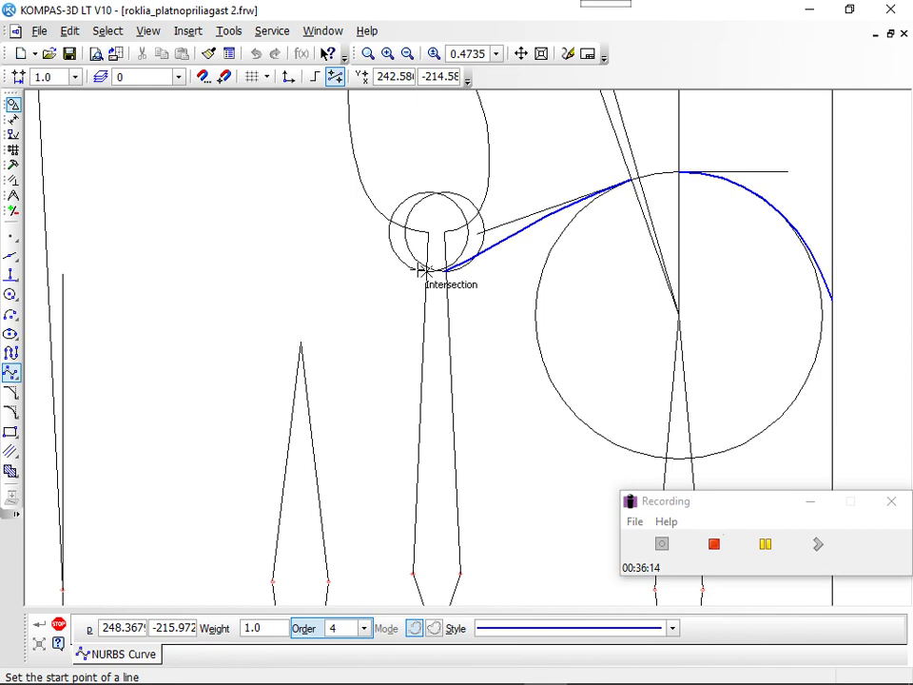
Draw a level NURBS curve from the small circle's intersection left to the left vertical line.
left_click(425, 271)
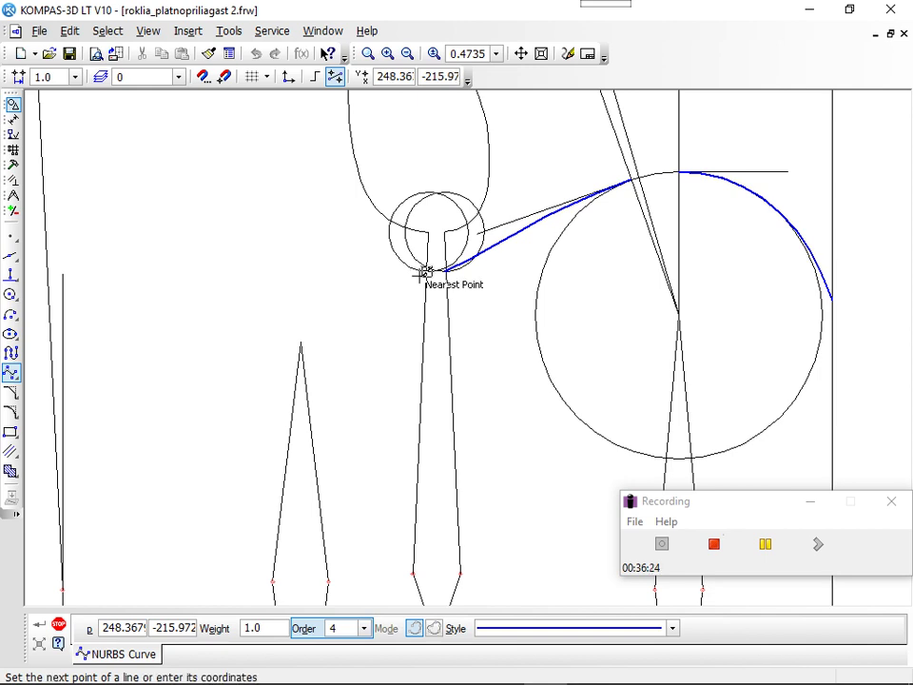
left_click(326, 303)
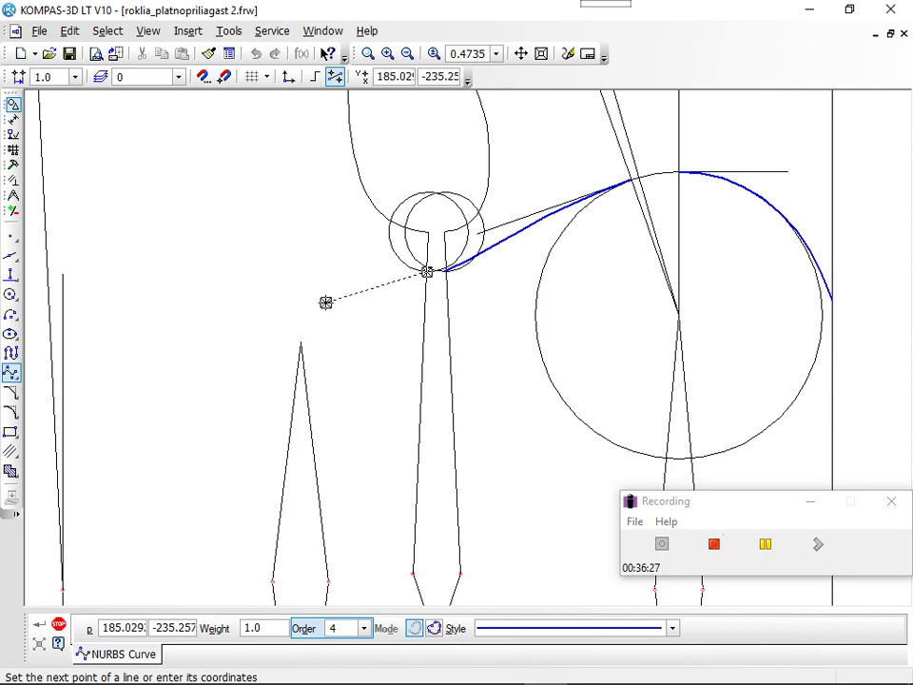
left_click(181, 303)
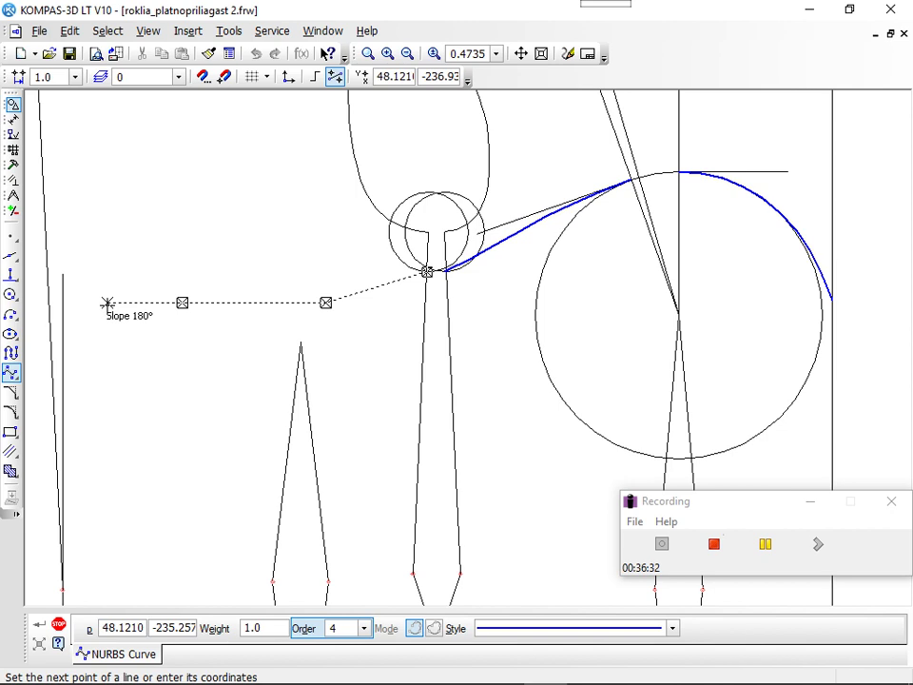
left_click(62, 303)
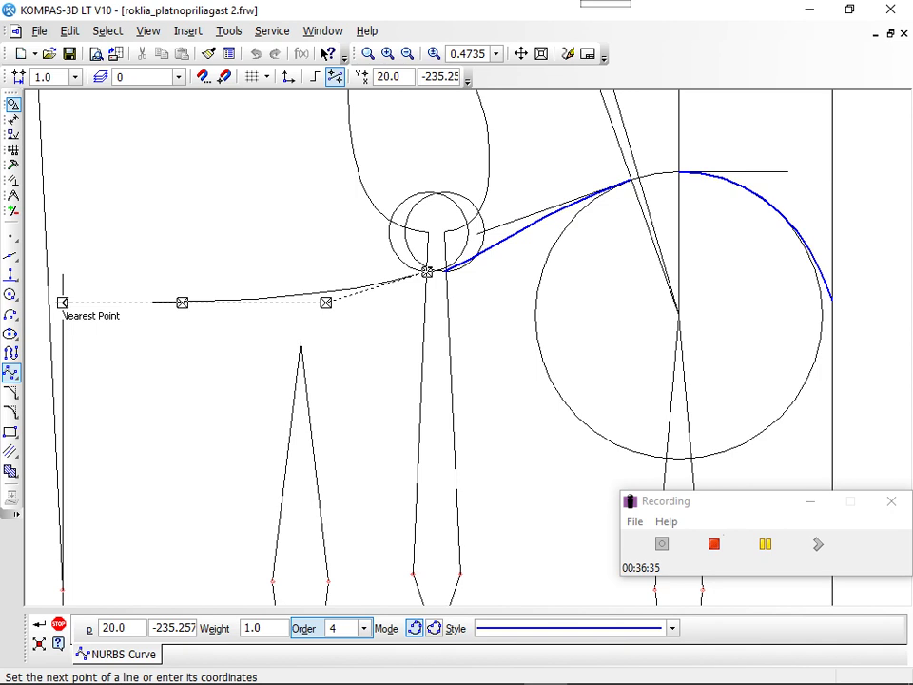
right_click(63, 302)
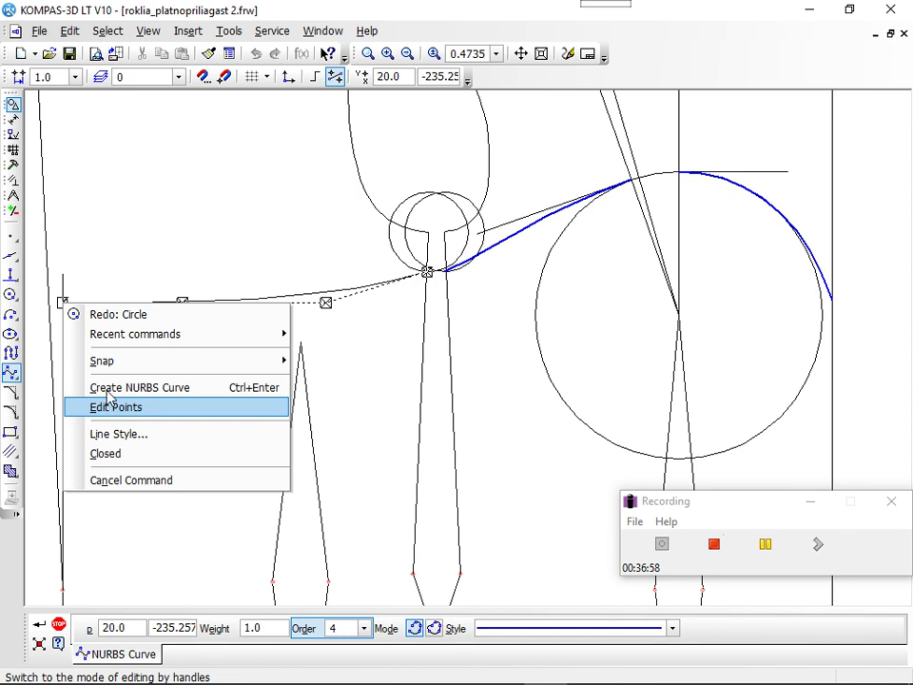
left_click(111, 388)
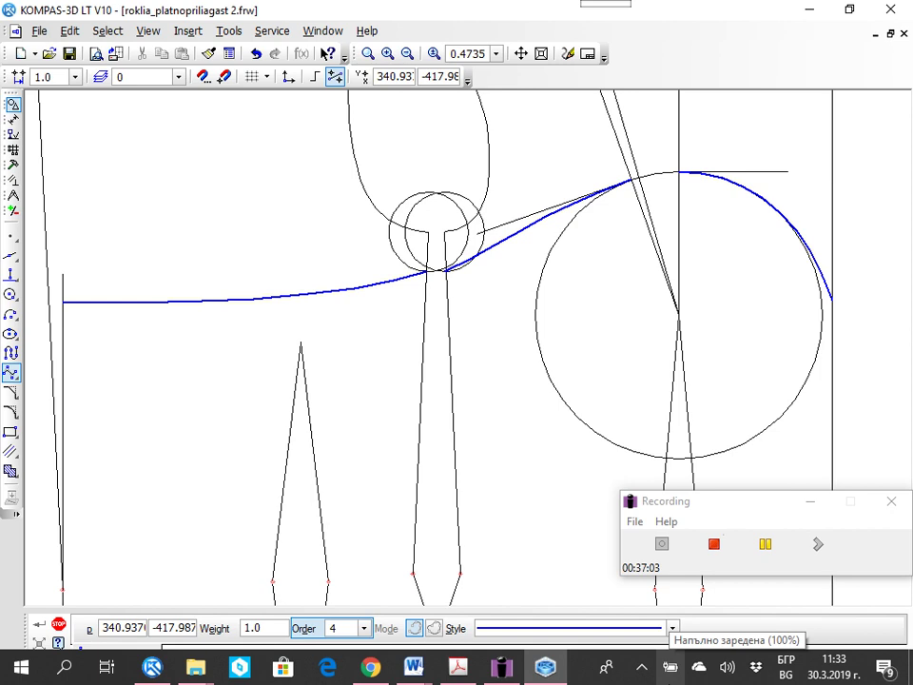
Delete the two small circles and the large construction circle.
key("Escape")
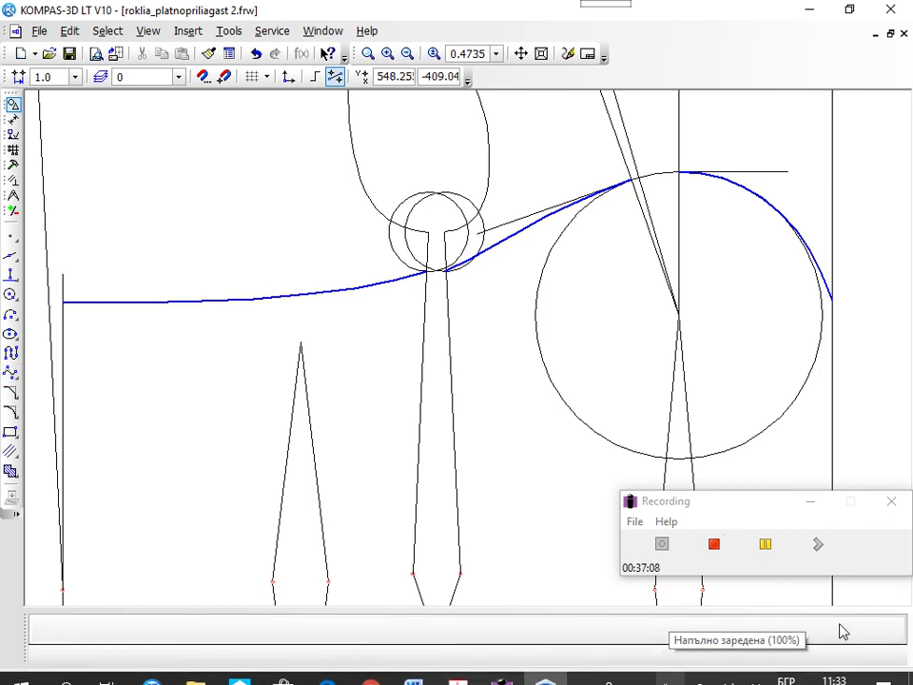
left_click(407, 241)
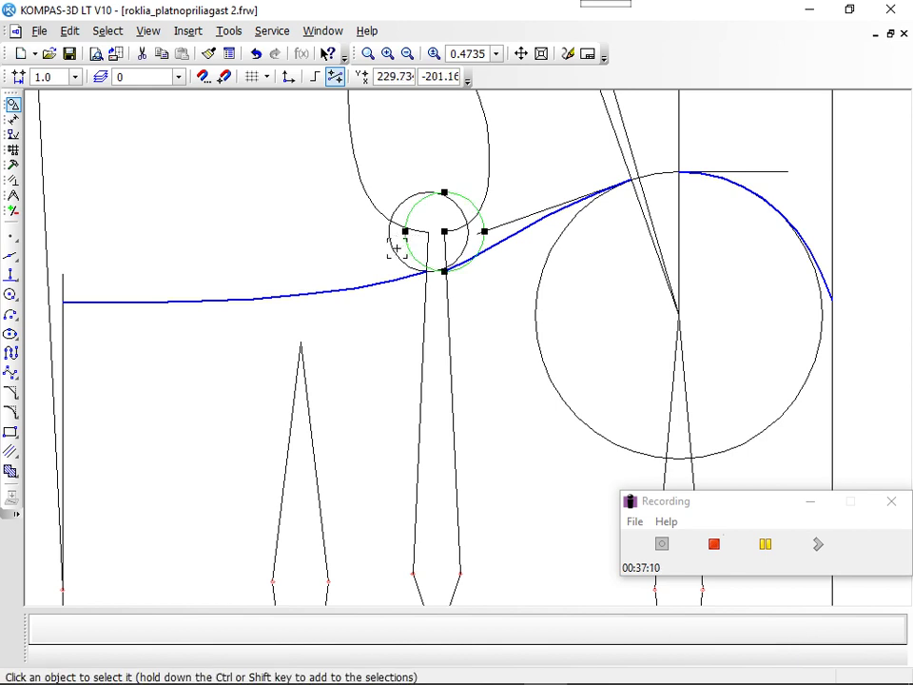
left_click(398, 247, "shift")
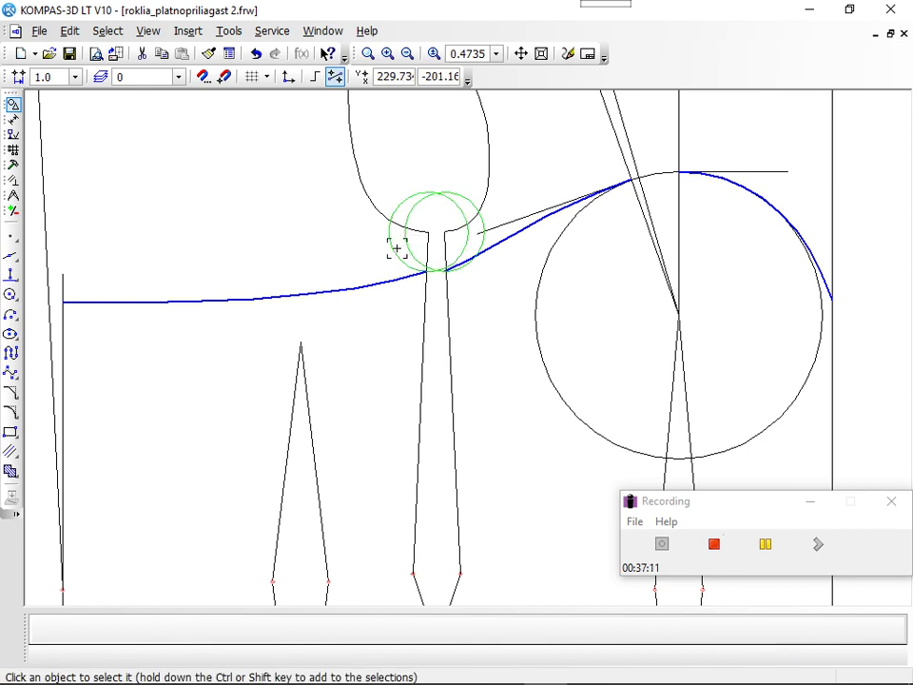
left_click(551, 373, "shift")
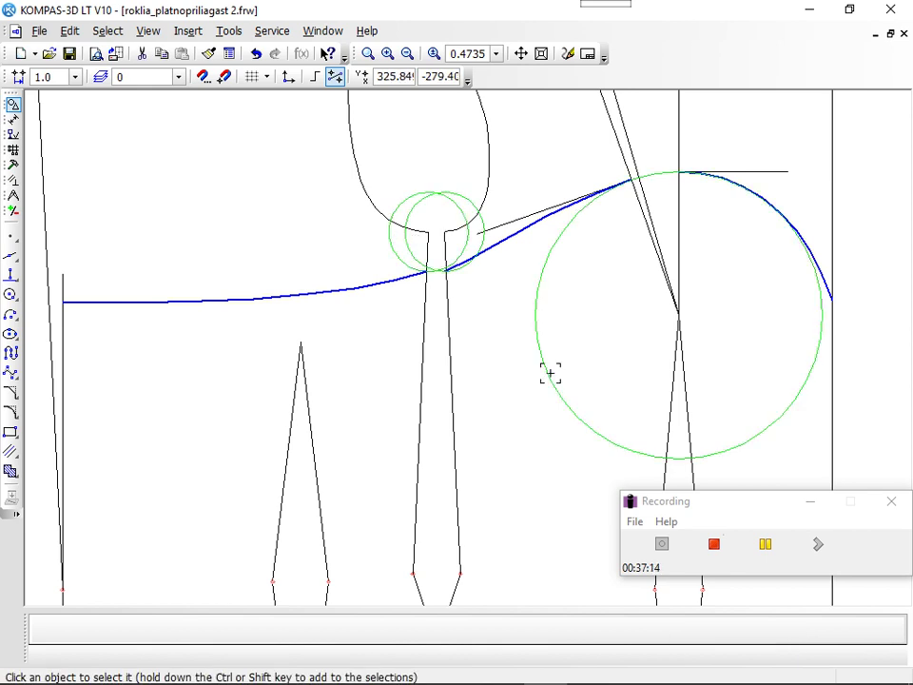
key("Delete")
Delete the short top horizontal line and the straight guide line.
left_click(742, 172)
key("Delete")
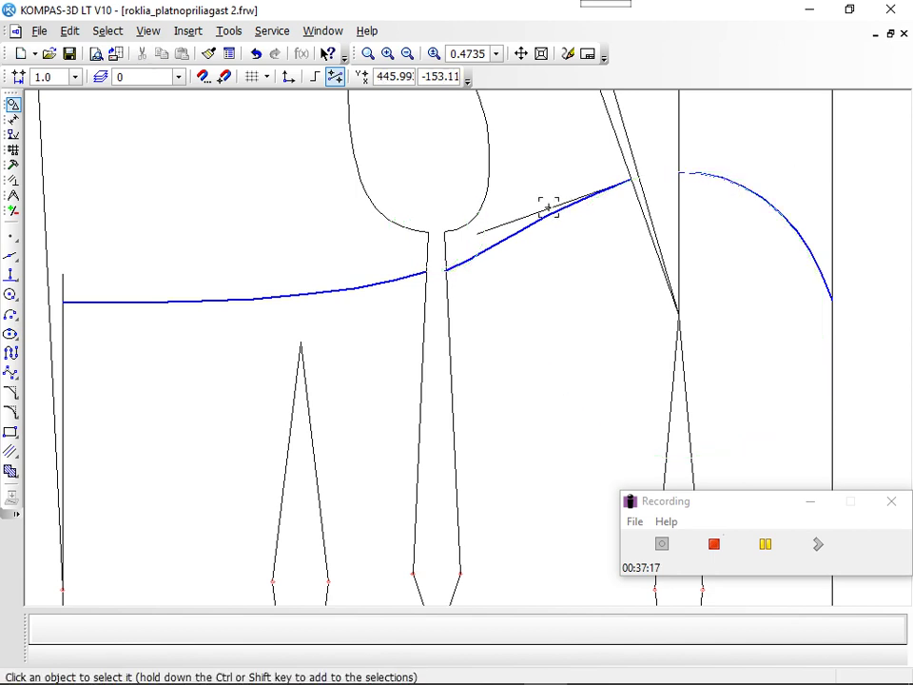
left_click(538, 206)
key("Delete")
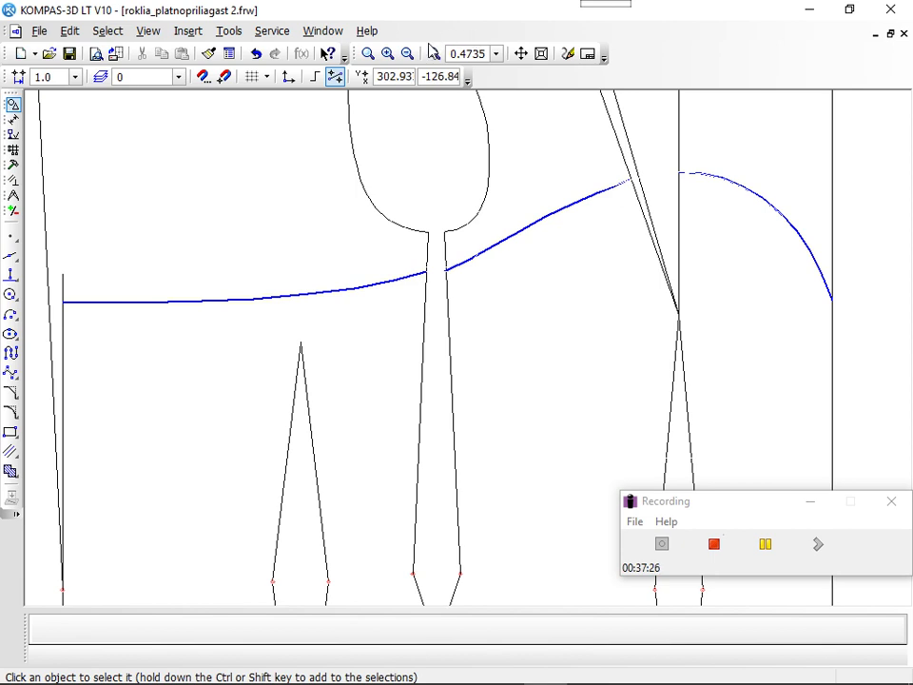
Trim away the left vertical line's stub above the blue curve and zoom out.
left_click(389, 54)
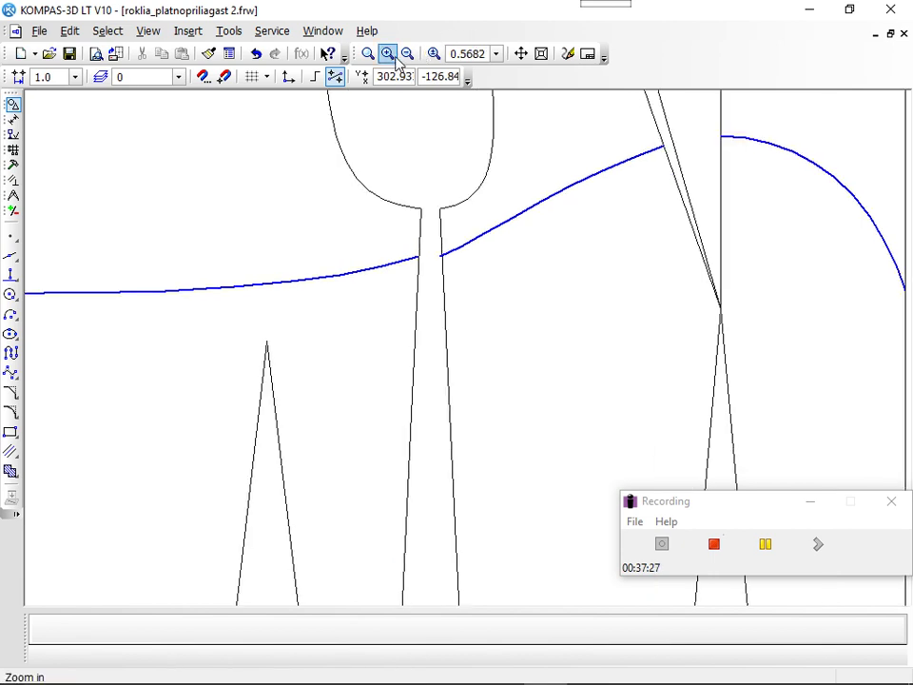
left_click(407, 54)
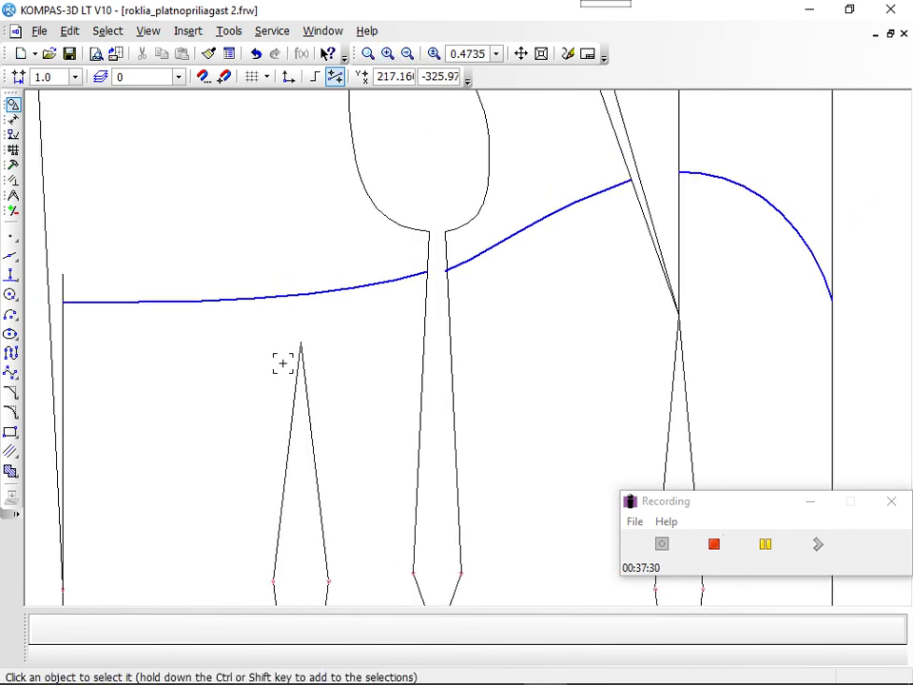
left_click(13, 166)
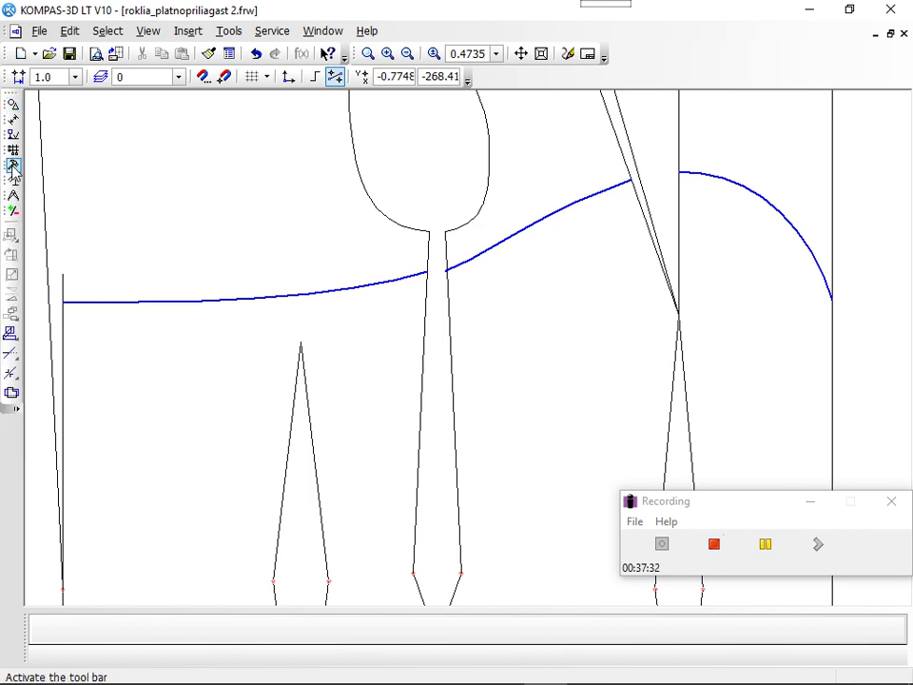
left_click(12, 353)
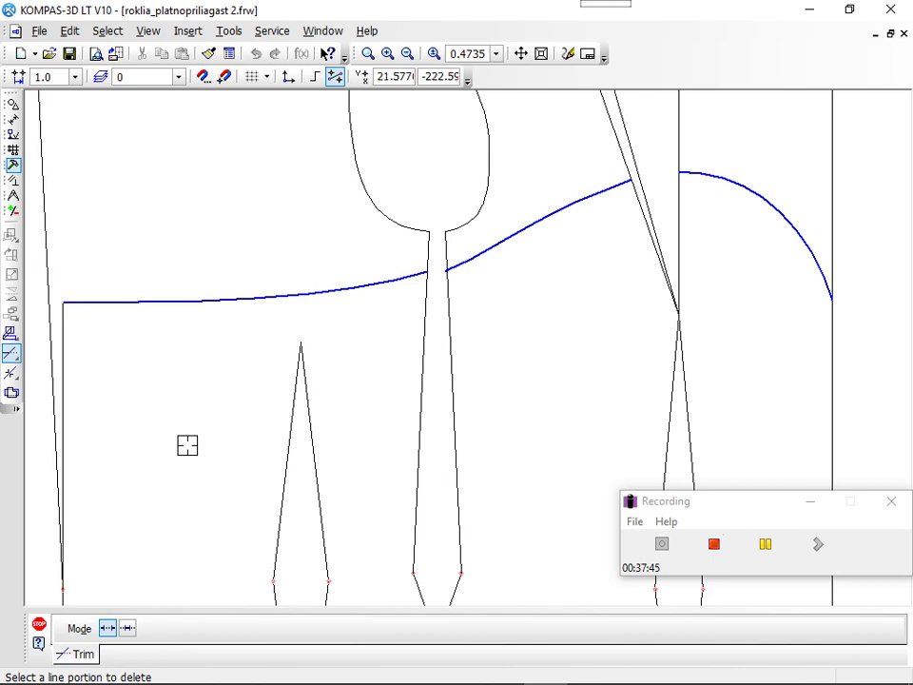
key("Escape")
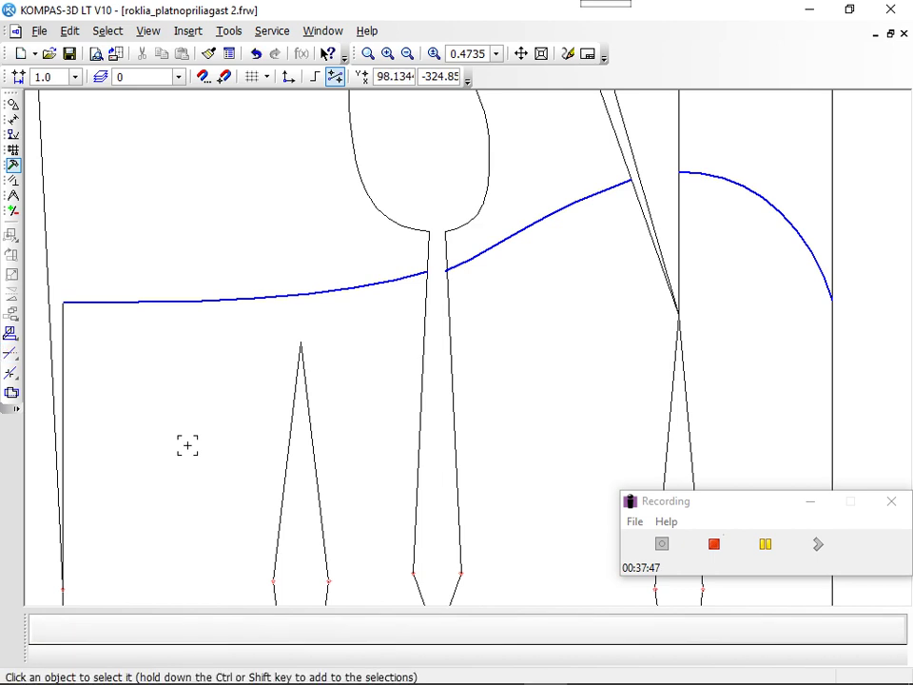
left_click(407, 53)
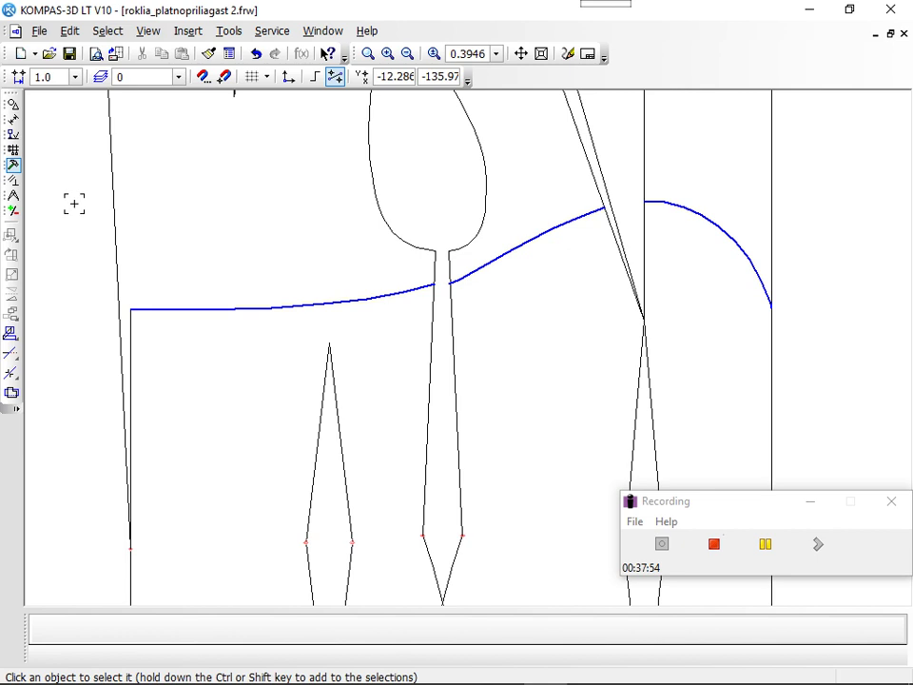
Draw a 96-long horizontal line from the armhole curve's top to the right panel's edge.
left_click(13, 106)
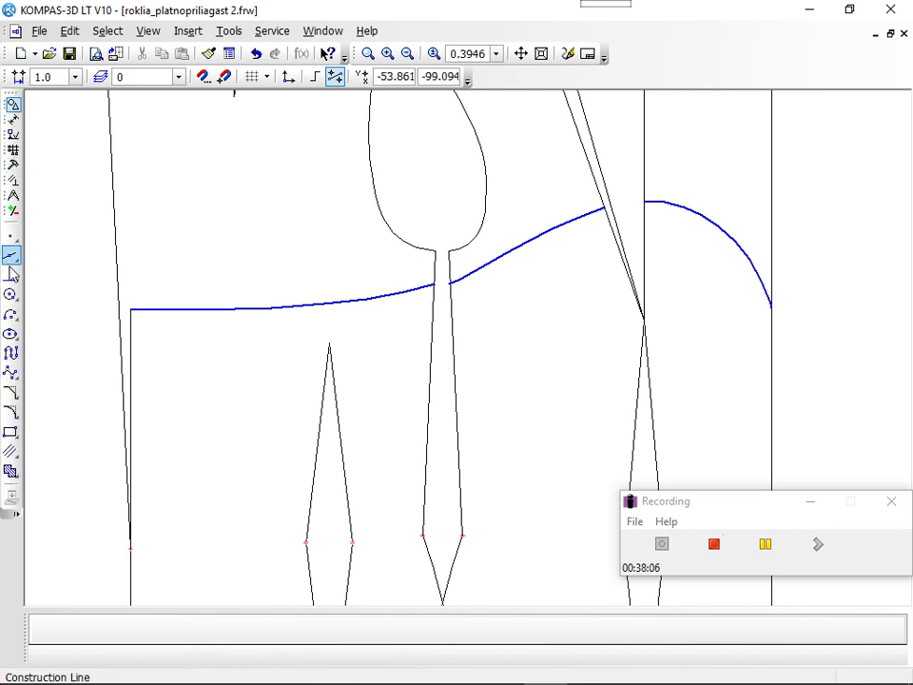
left_click_drag(14, 278, 32, 280)
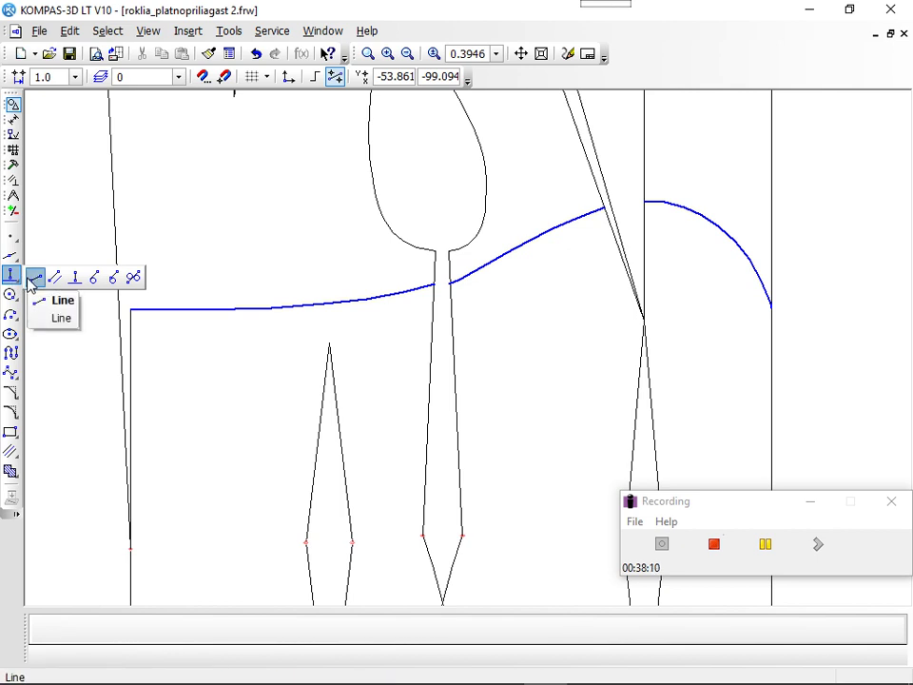
left_click(34, 281)
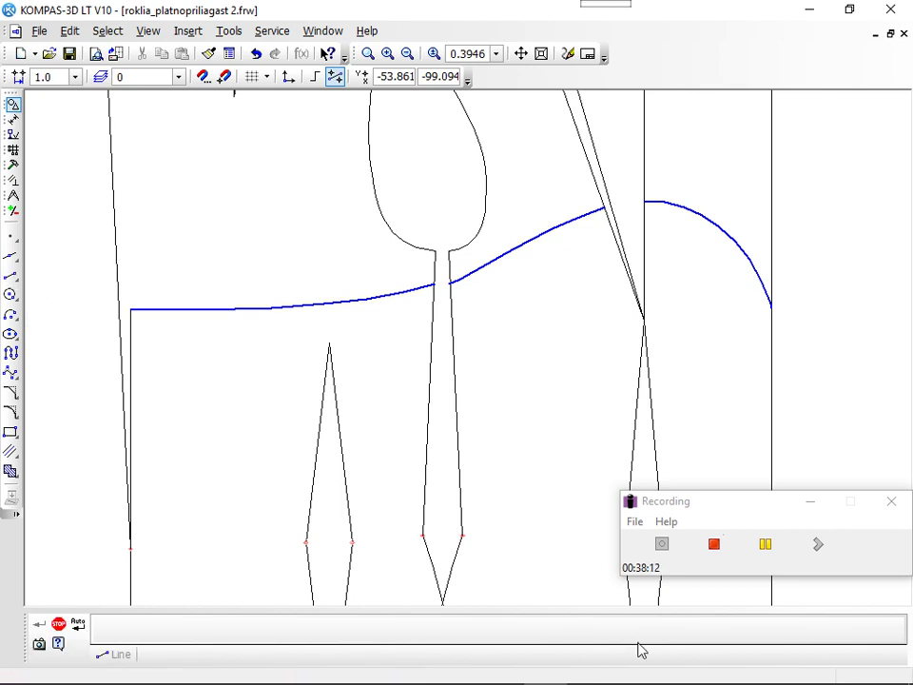
left_click(756, 151)
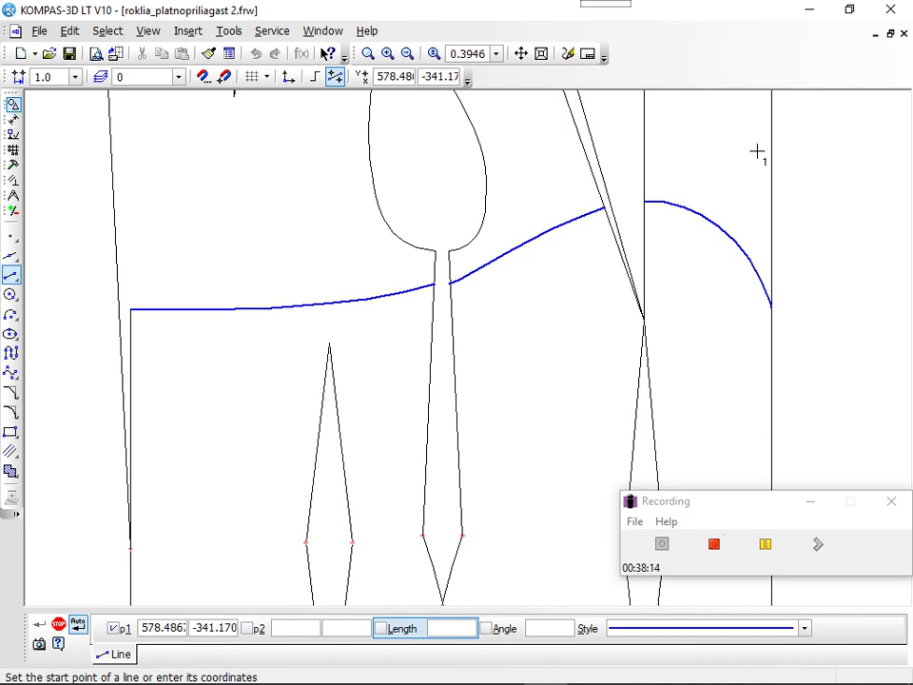
left_click(645, 201)
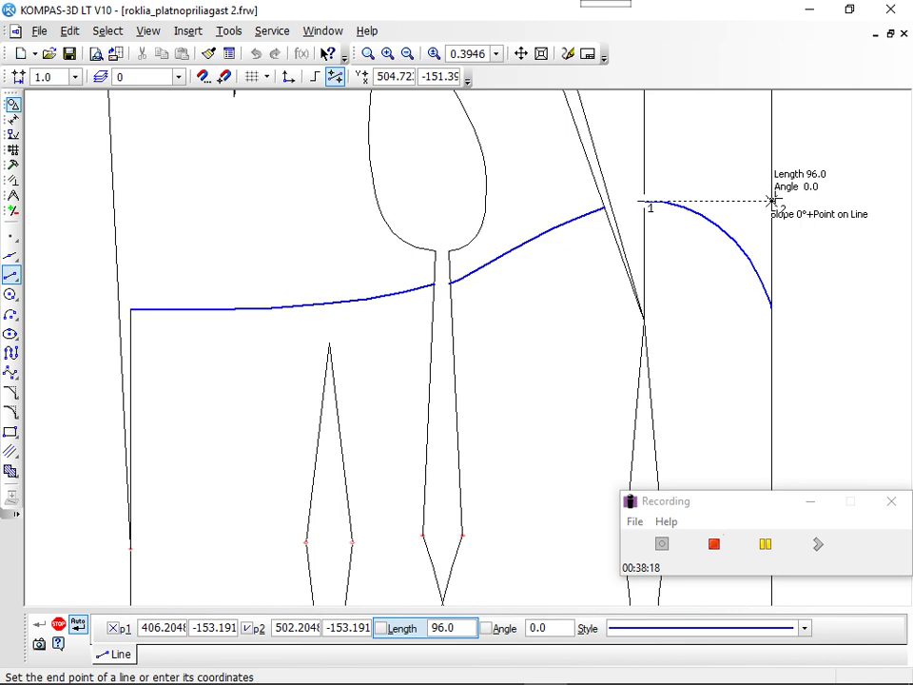
left_click(772, 201)
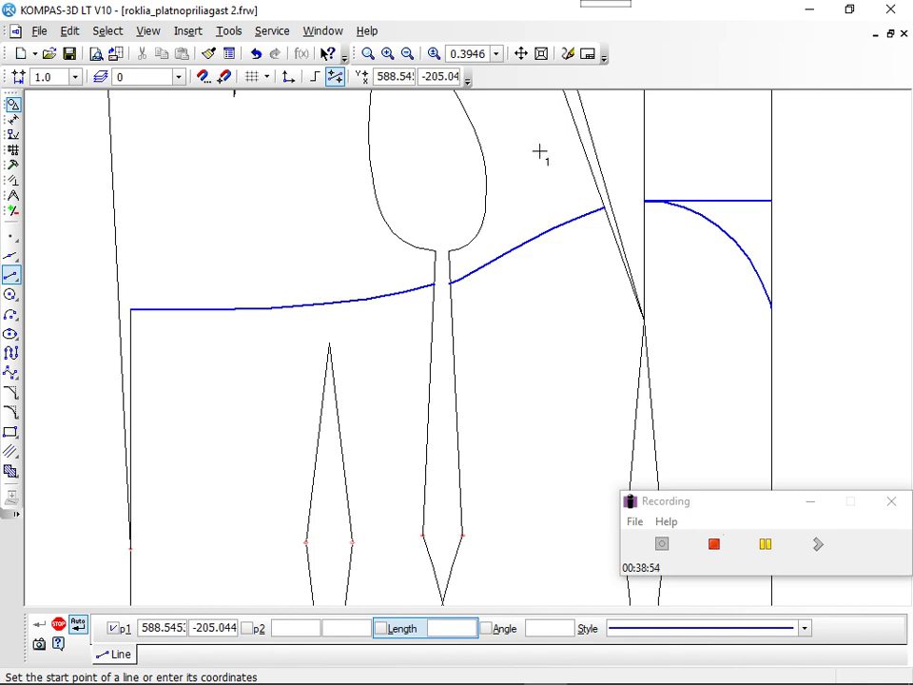
left_click(408, 54)
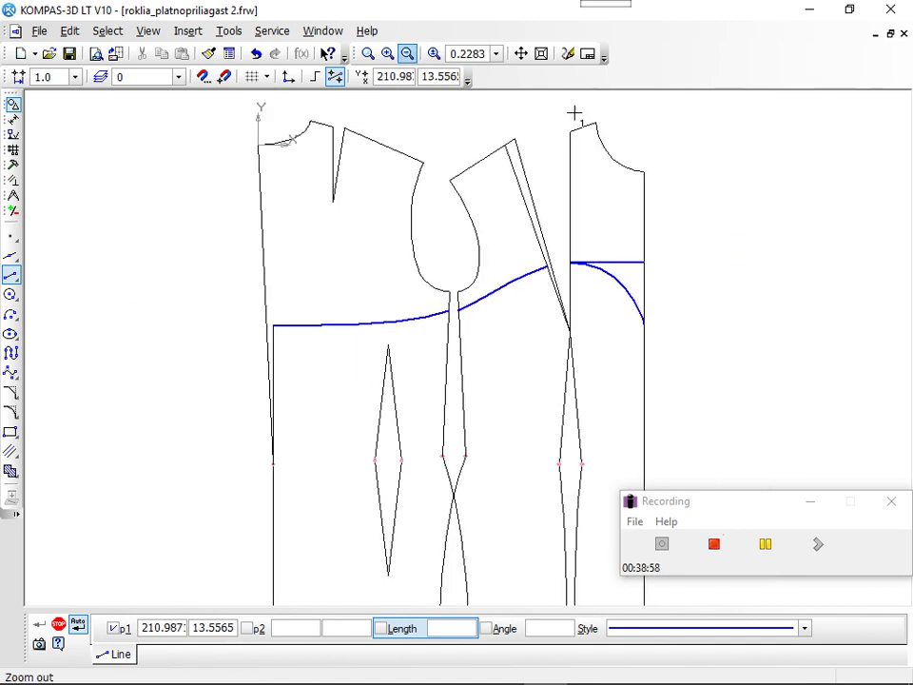
Zoom out and pan the drawing upward to show the lower pattern down to the hem.
left_click(407, 54)
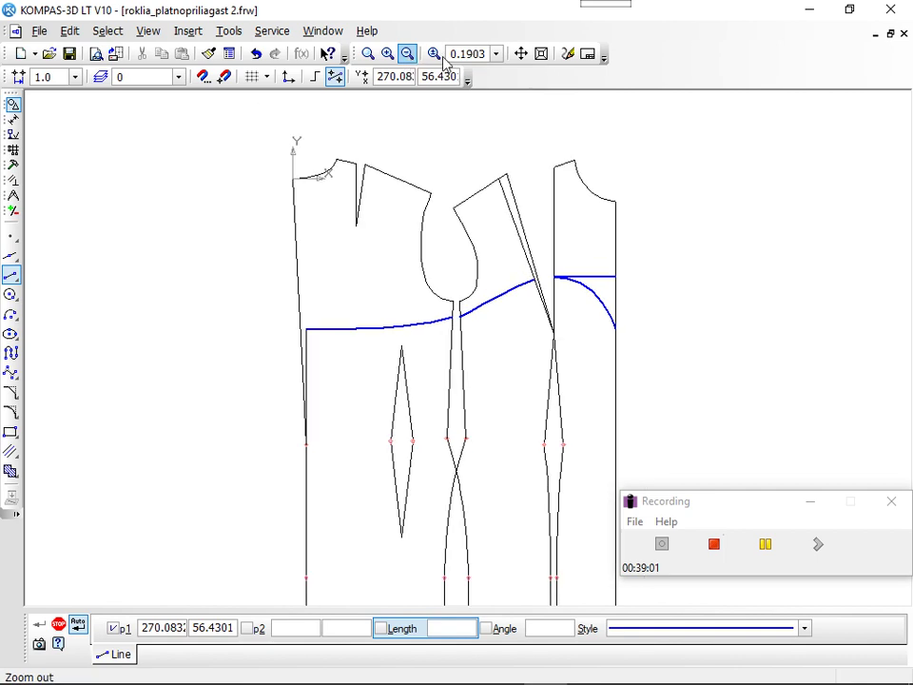
left_click(521, 54)
mouse_move(701, 393)
left_mouse_down()
mouse_move(691, 357)
mouse_move(693, 385)
mouse_move(679, 381)
mouse_move(655, 324)
mouse_move(671, 244)
mouse_move(658, 353)
mouse_move(669, 296)
mouse_move(662, 330)
mouse_move(643, 316)
left_mouse_up()
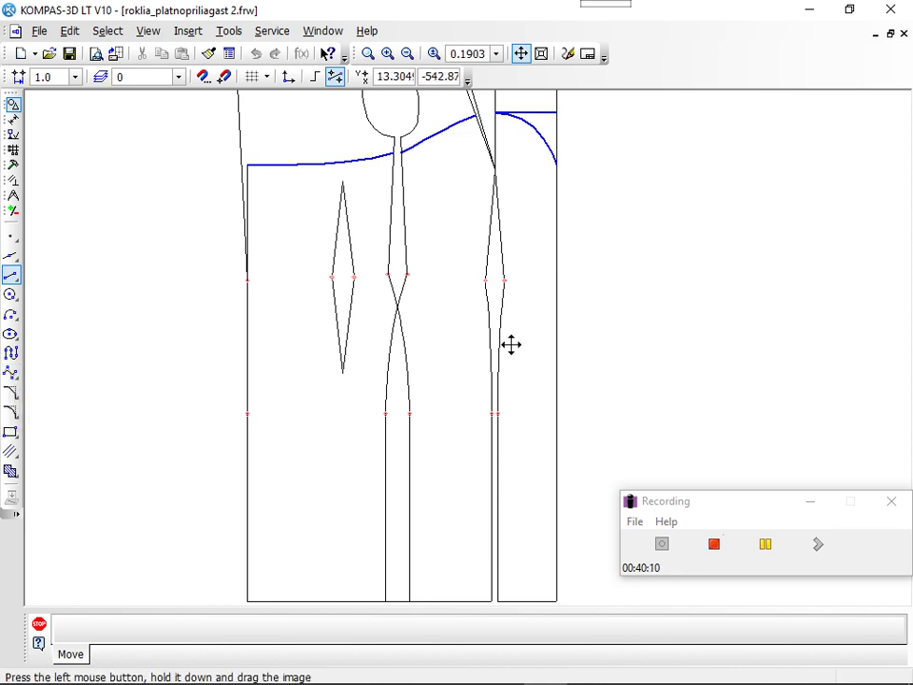
left_click(521, 55)
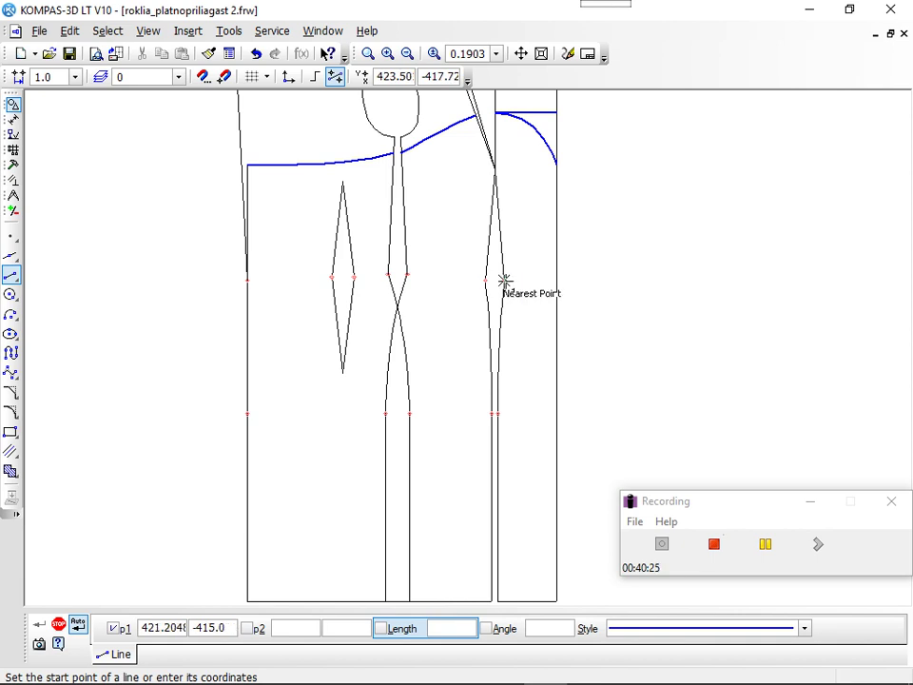
Draw an 81-long horizontal line from the side dart point to the right panel's edge.
left_click(505, 280)
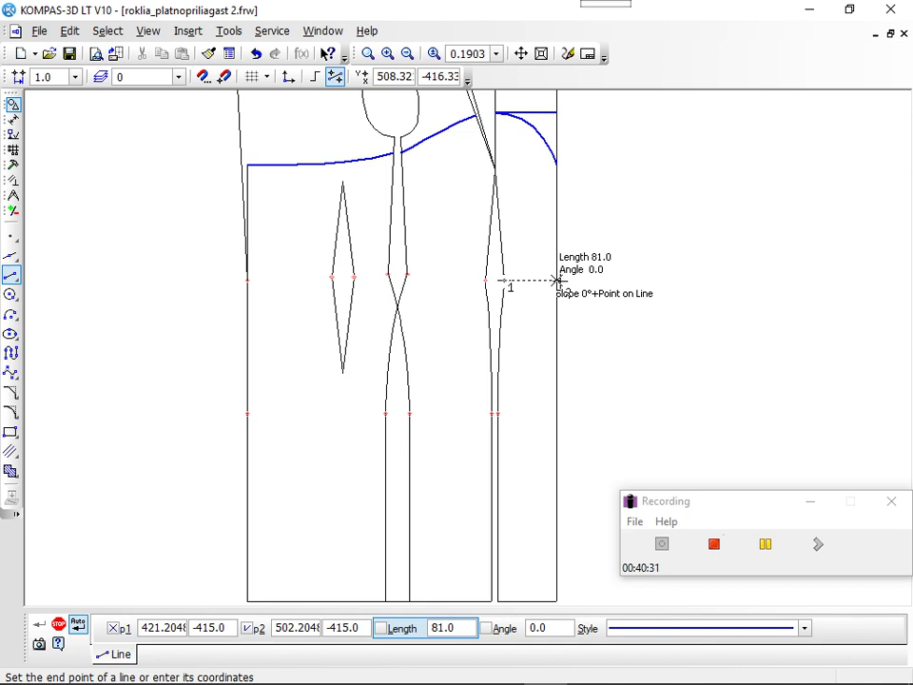
left_click(557, 280)
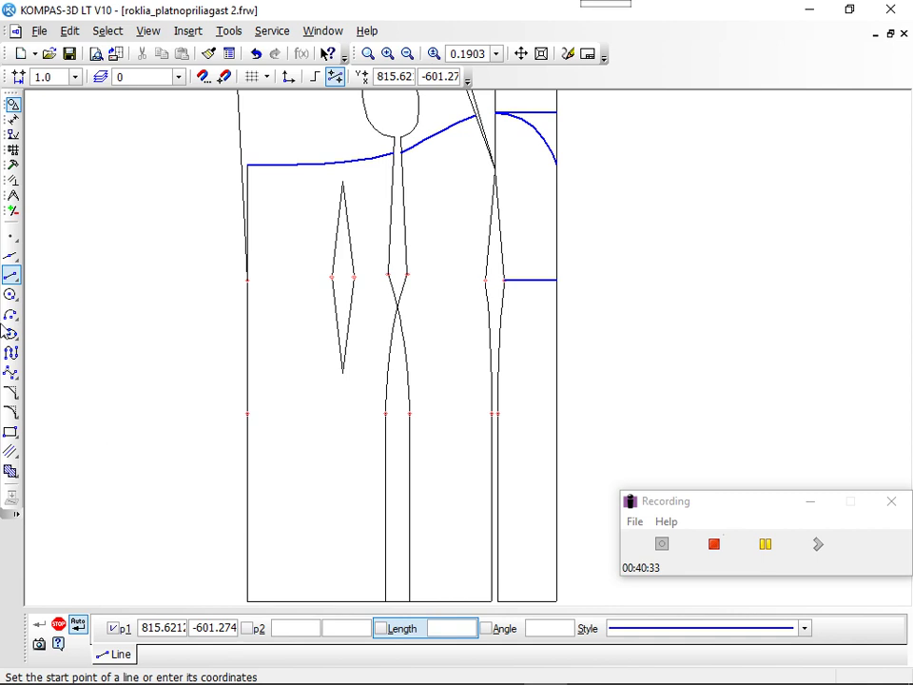
Create a NURBS curve through four points from the side dart leftward to the neighbouring seam.
left_click(12, 377)
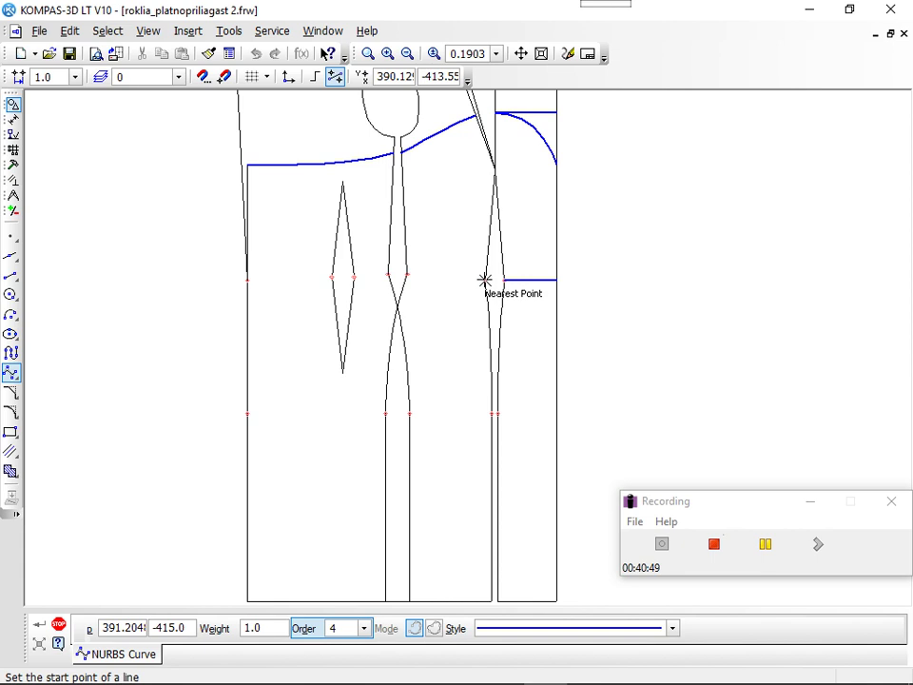
left_click(484, 281)
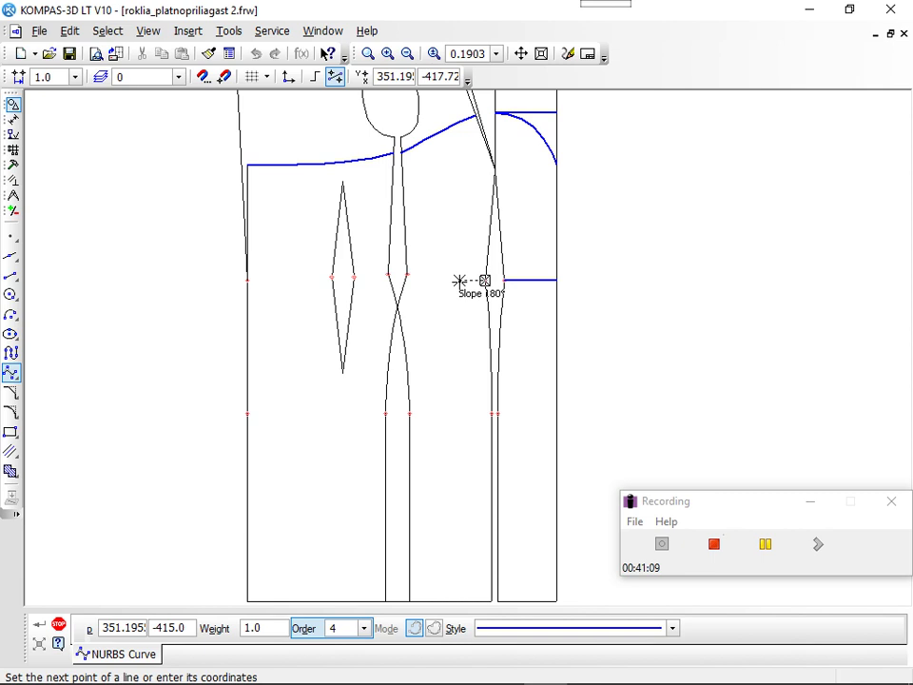
left_click(460, 281)
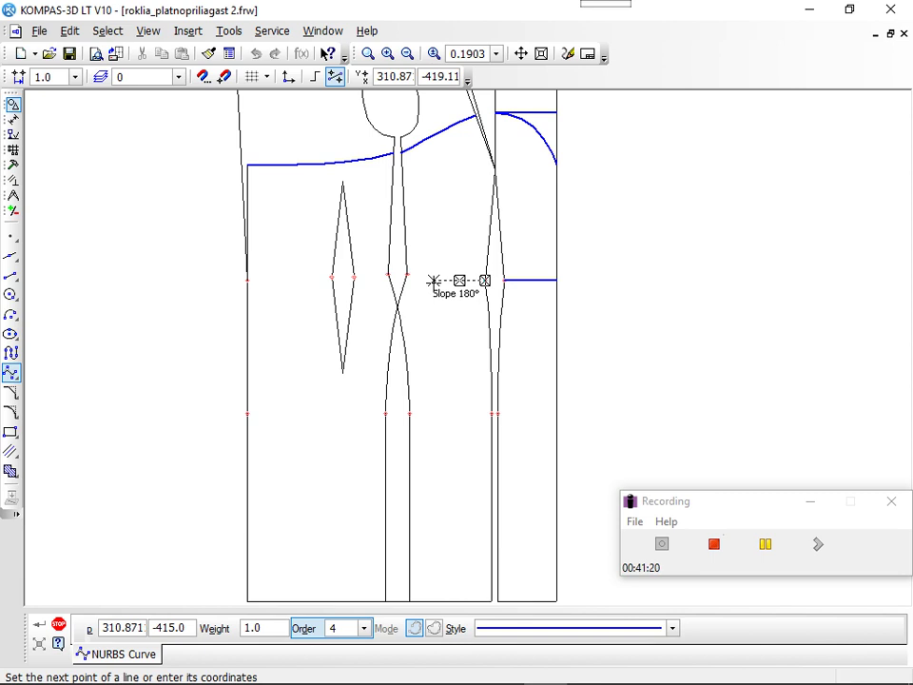
left_click(433, 281)
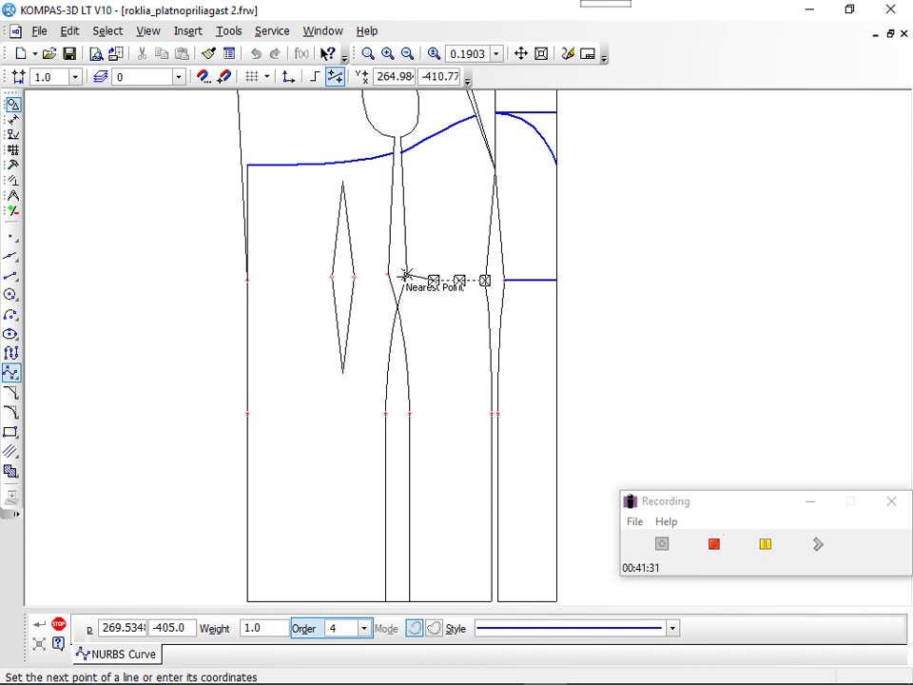
left_click(406, 275)
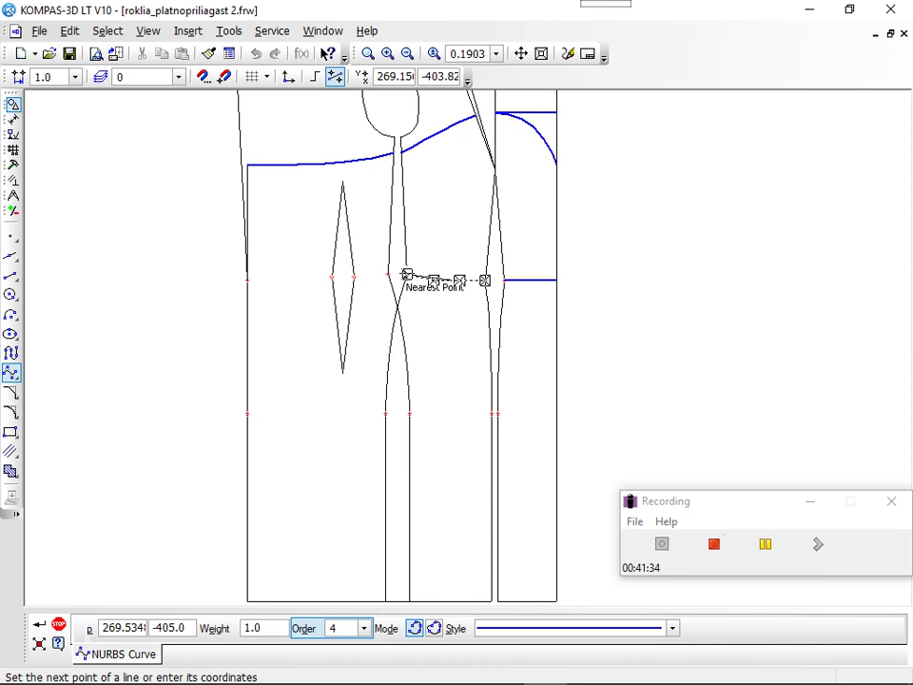
right_click(407, 275)
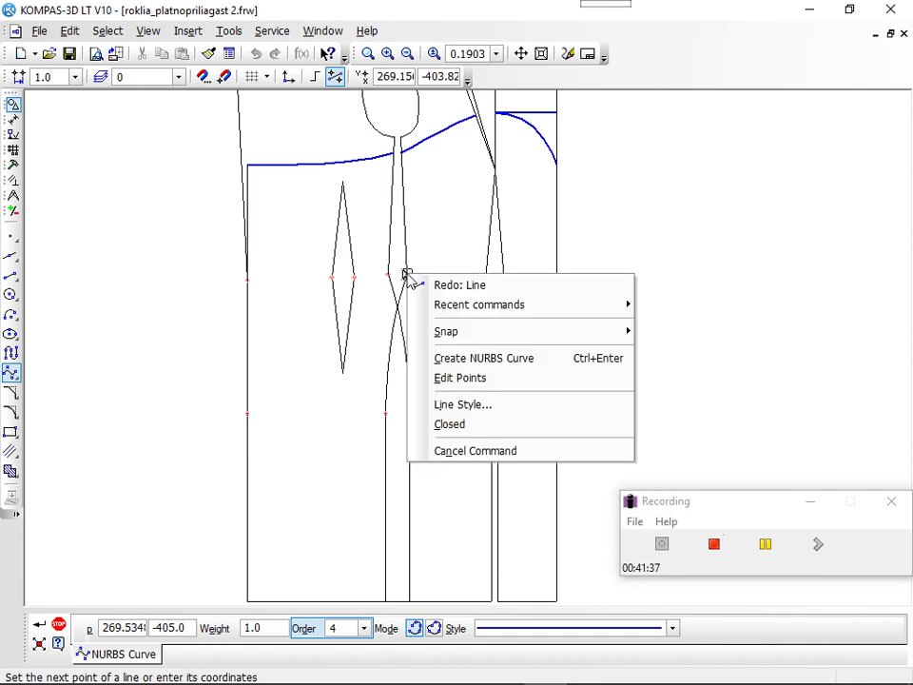
left_click(456, 363)
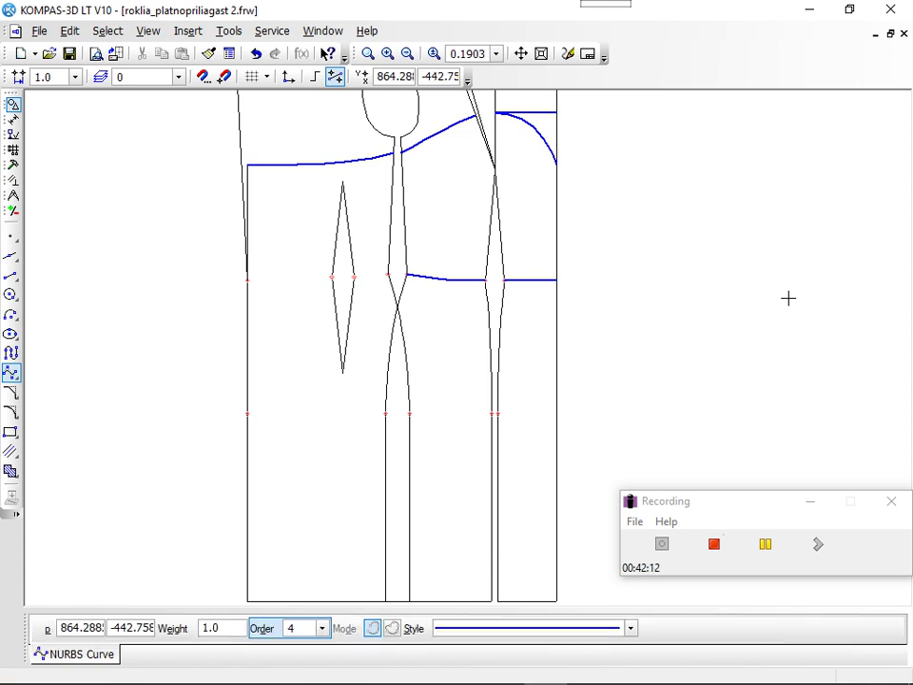
Select the front panel's armhole lines, both dart legs, both waist segments and both vertical edges.
key("Escape")
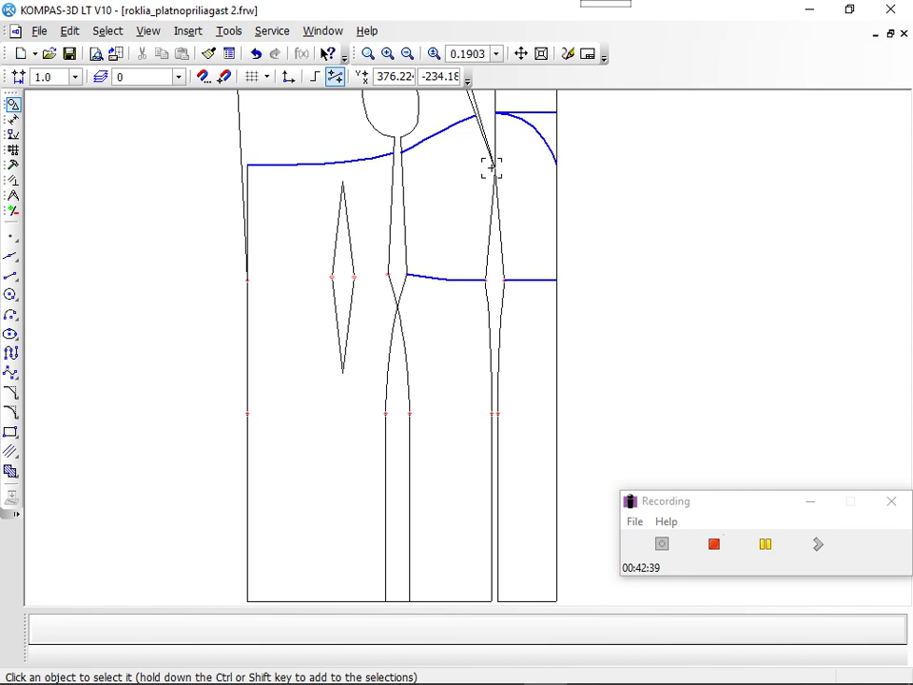
left_click(429, 134)
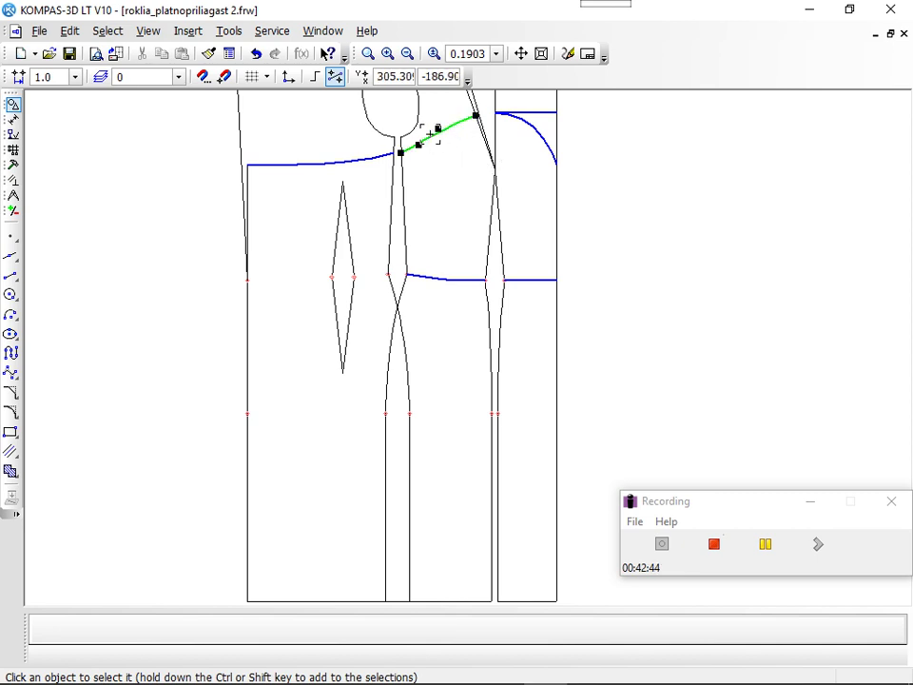
left_click(542, 143, "shift")
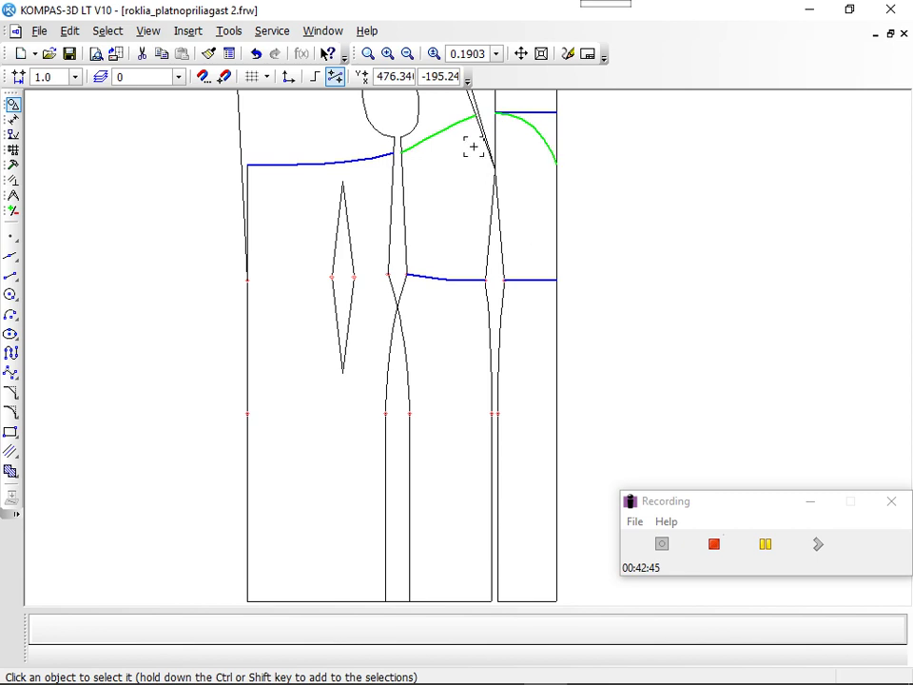
left_click(487, 141, "shift")
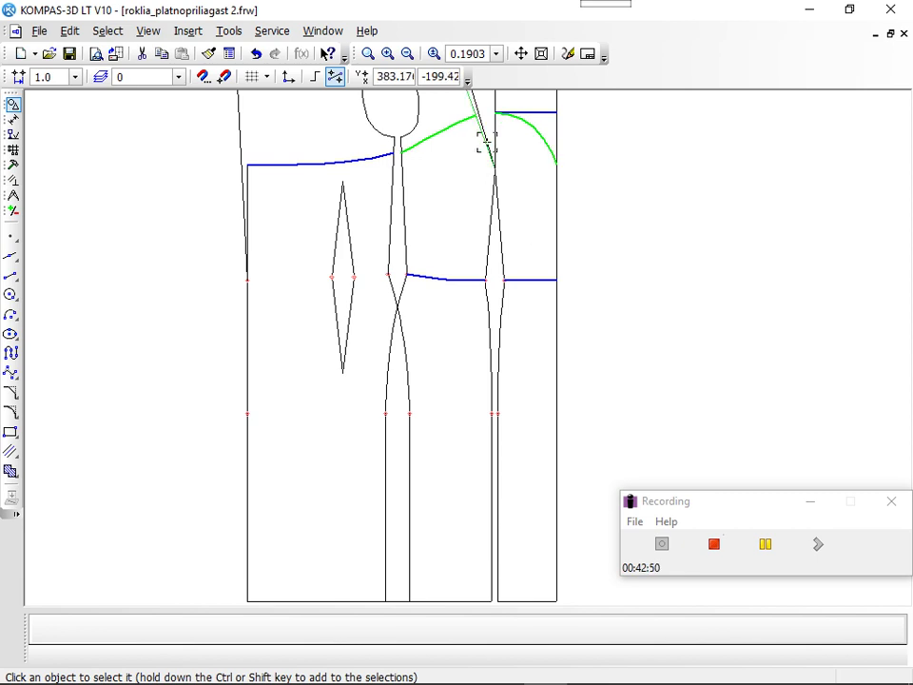
left_click(495, 131, "shift")
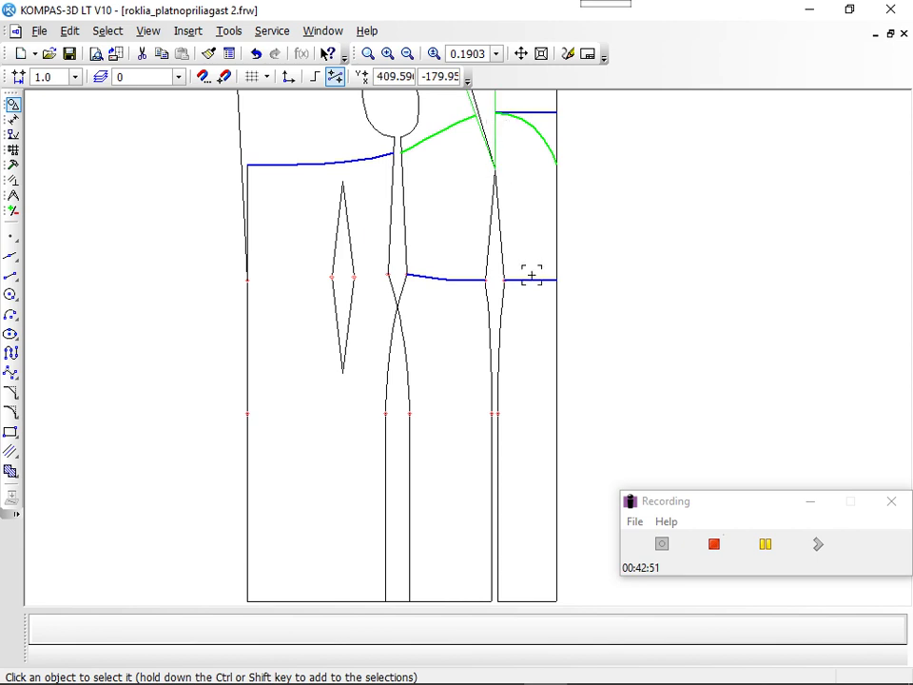
left_click(486, 241, "shift")
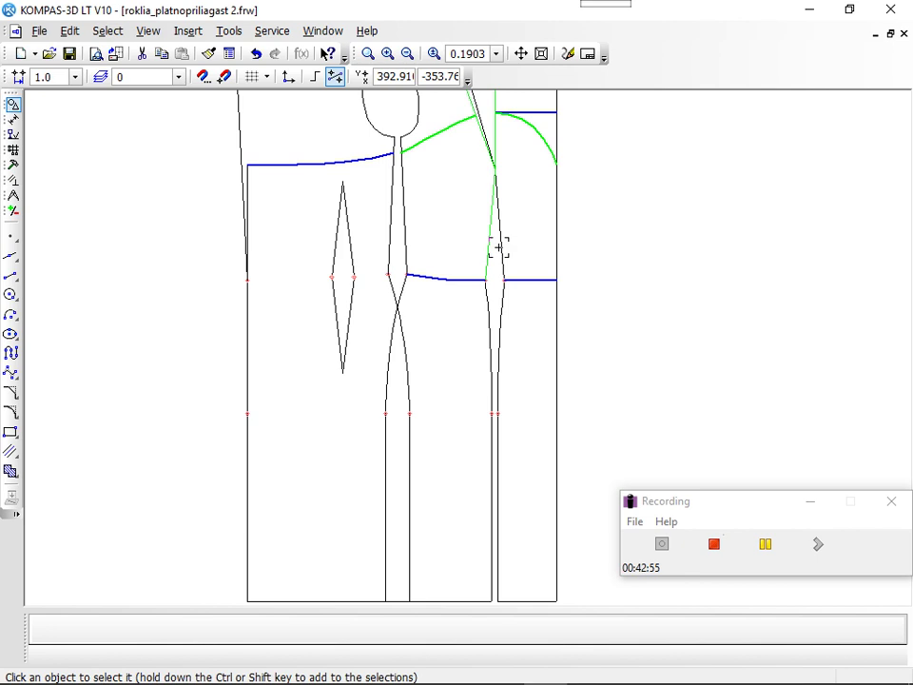
left_click(499, 247, "shift")
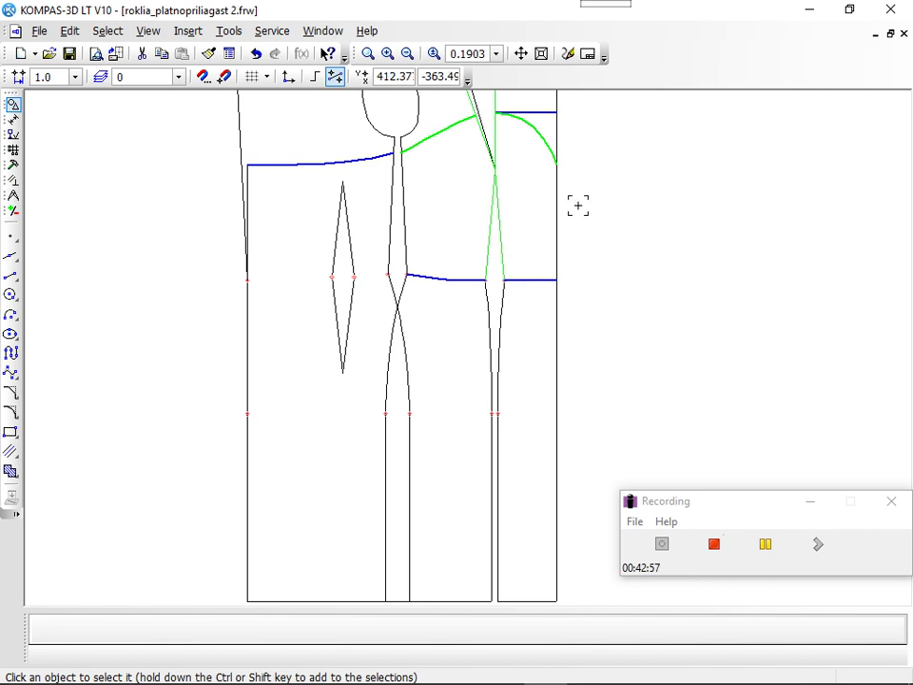
left_click(532, 281, "shift")
left_click(462, 277, "shift")
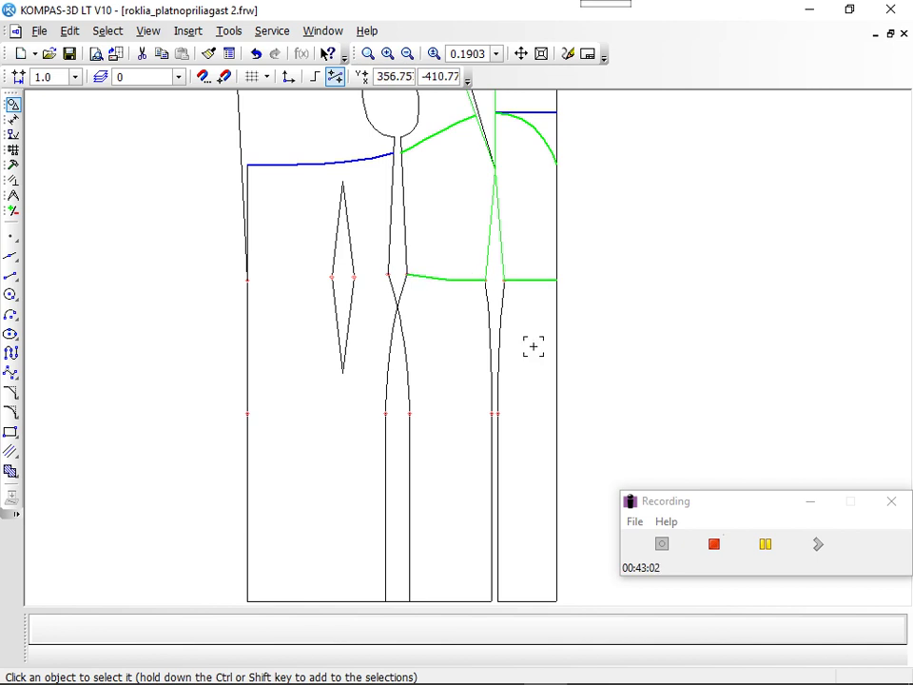
left_click(405, 225, "shift")
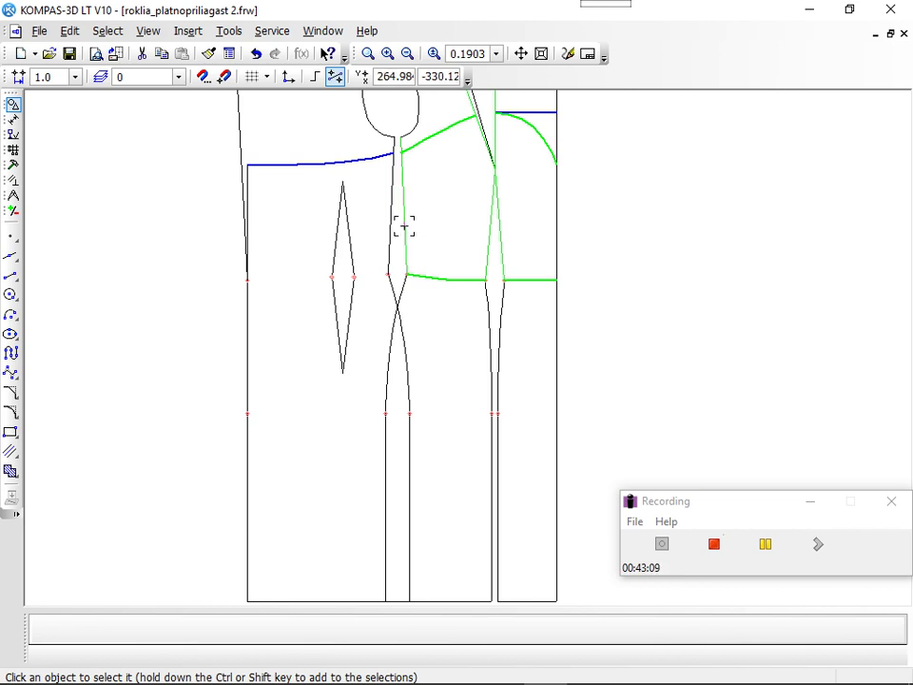
left_click(553, 233, "shift")
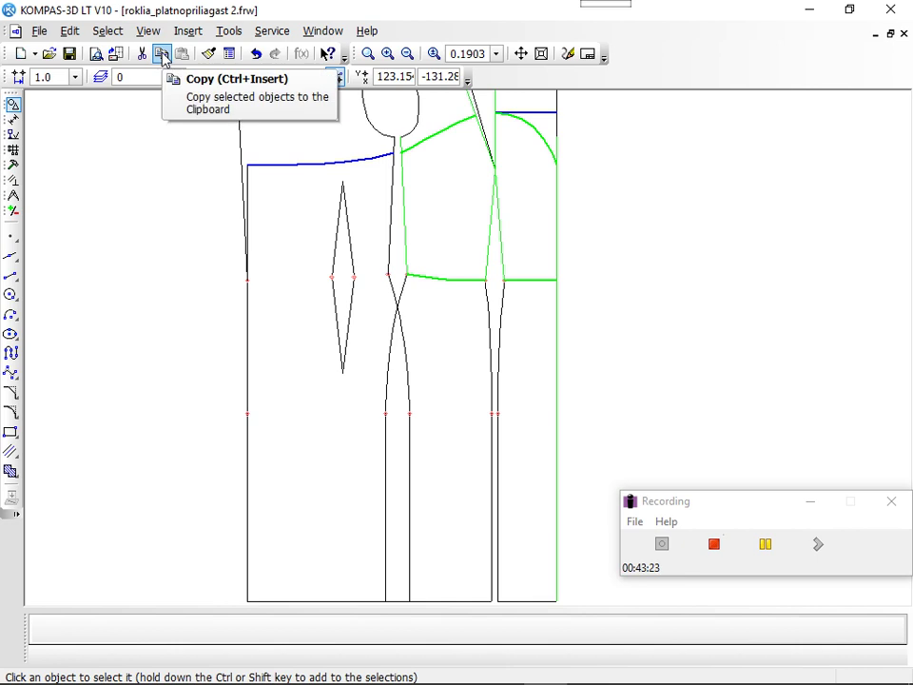
Copy the selected panel from its waist corner and paste it right of the pattern at waist level.
left_click(161, 55)
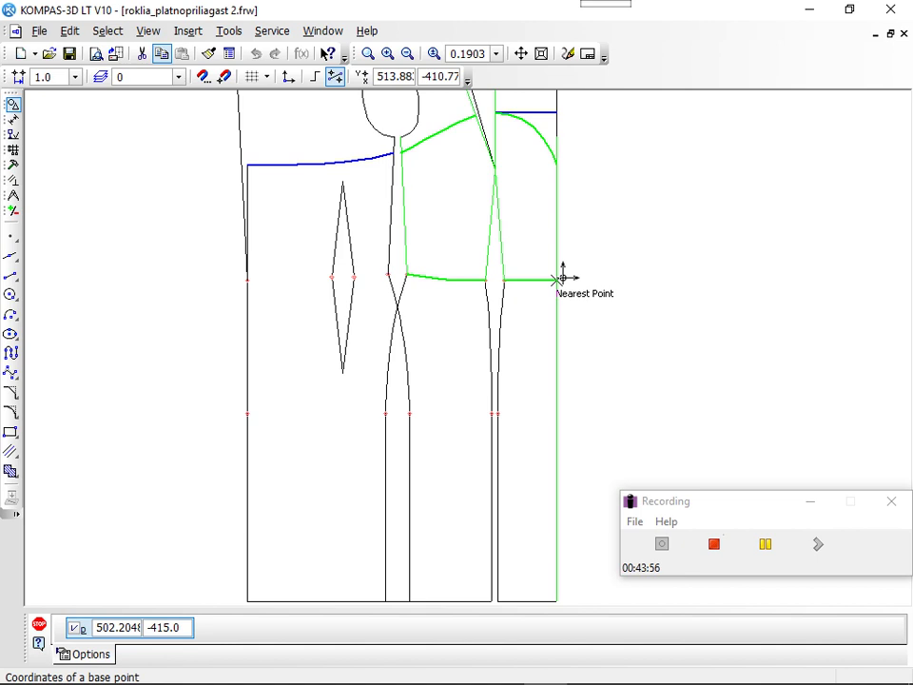
left_click(558, 279)
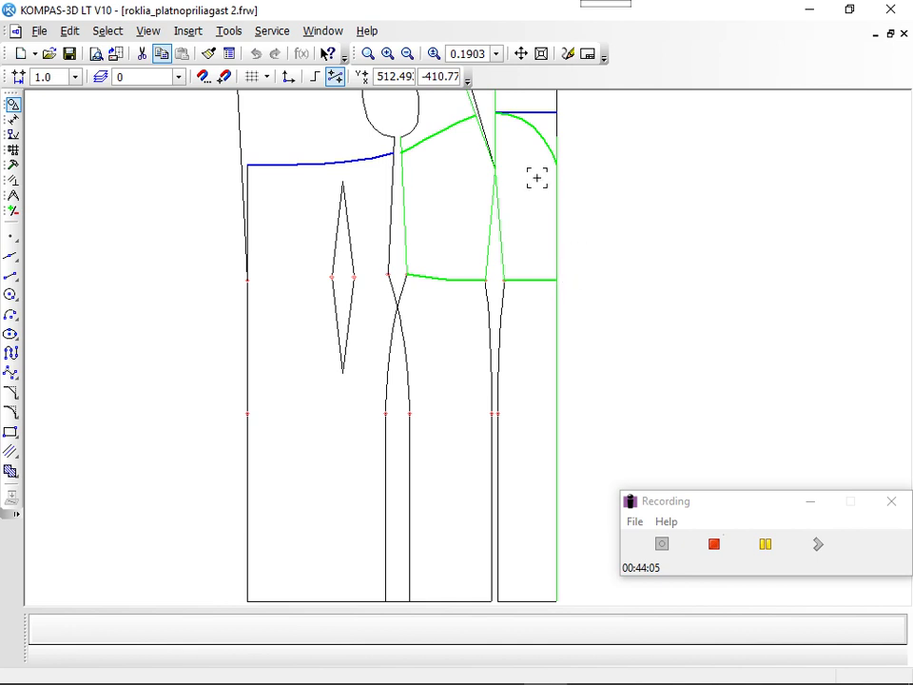
left_click(162, 53)
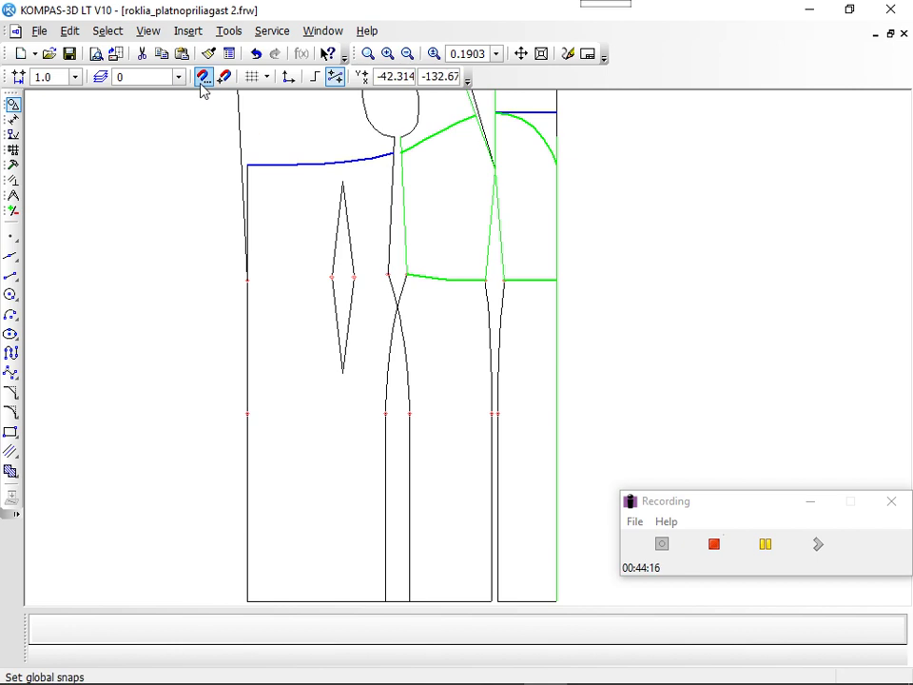
left_click(176, 60)
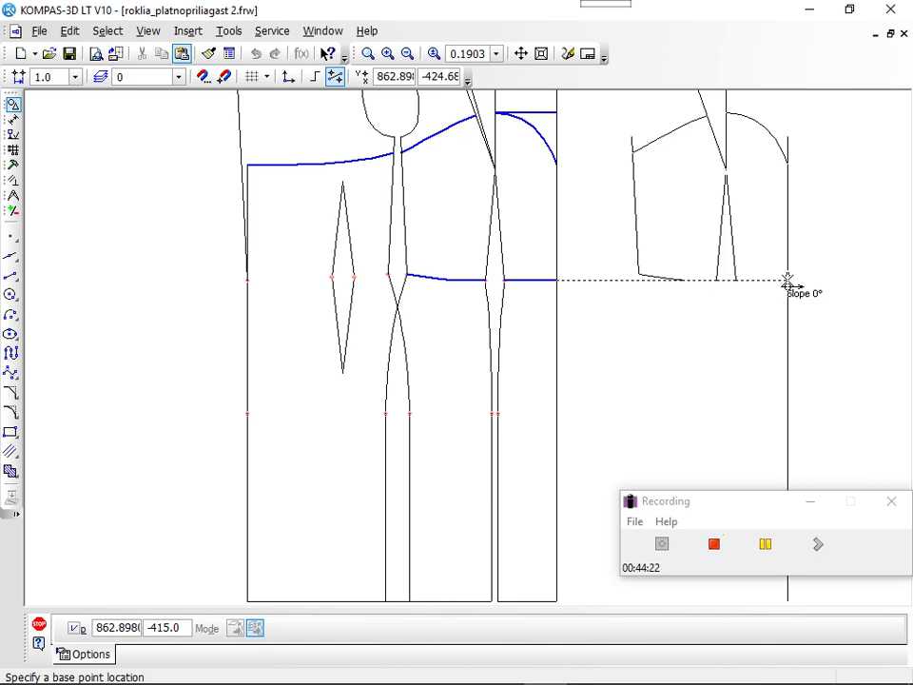
left_click(787, 279)
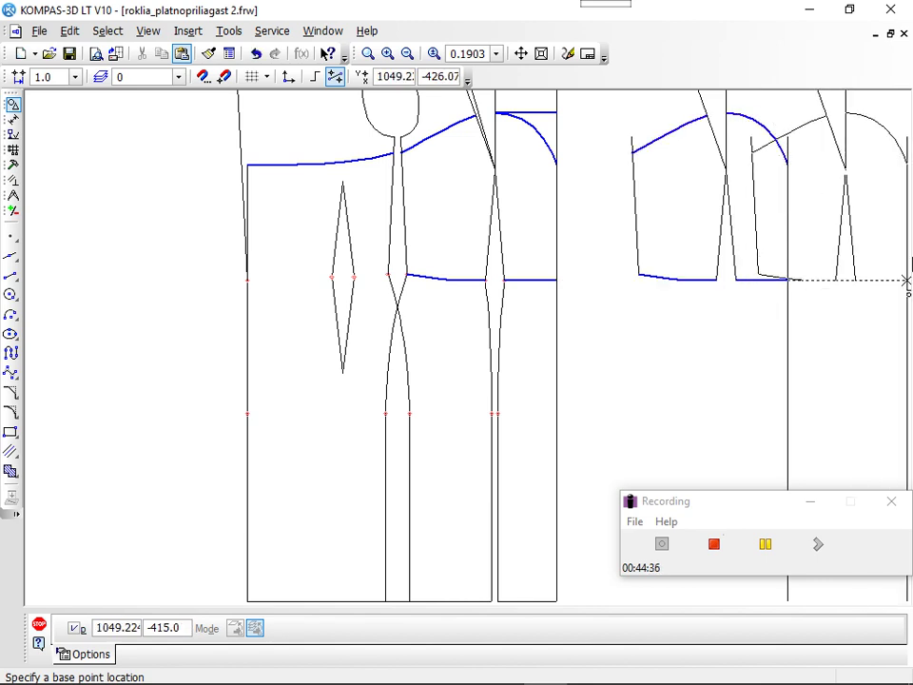
key("Escape")
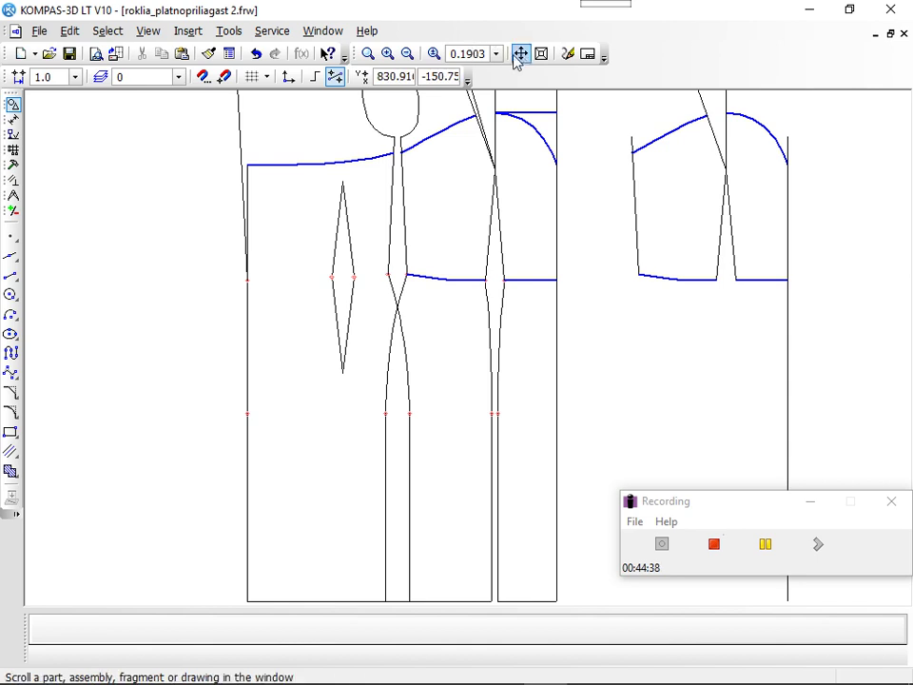
Pan the drawing left so the copied panel sits near the centre of the working area.
left_click(521, 54)
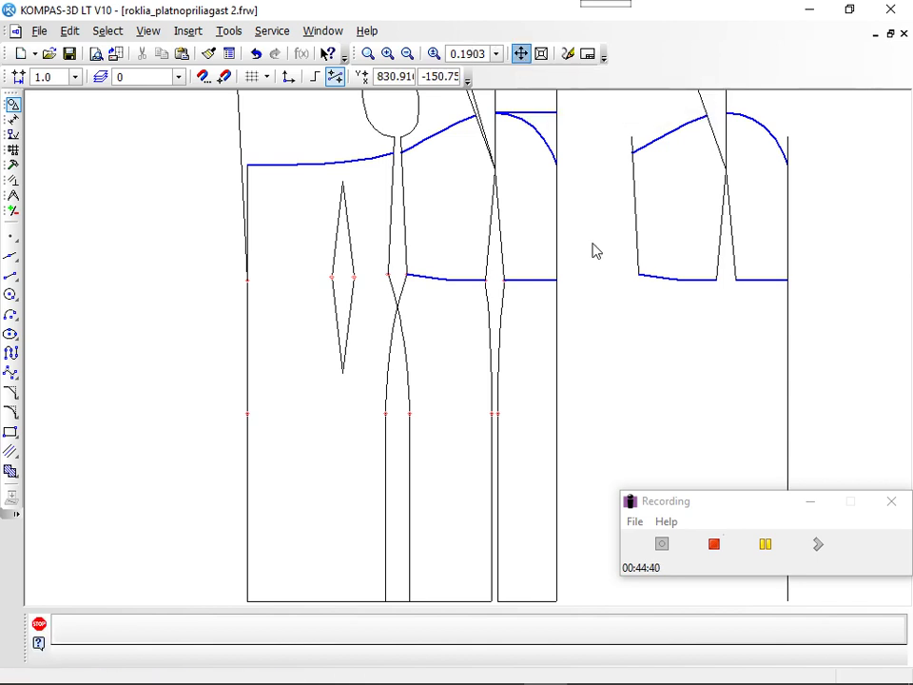
left_click_drag(666, 333, 371, 436)
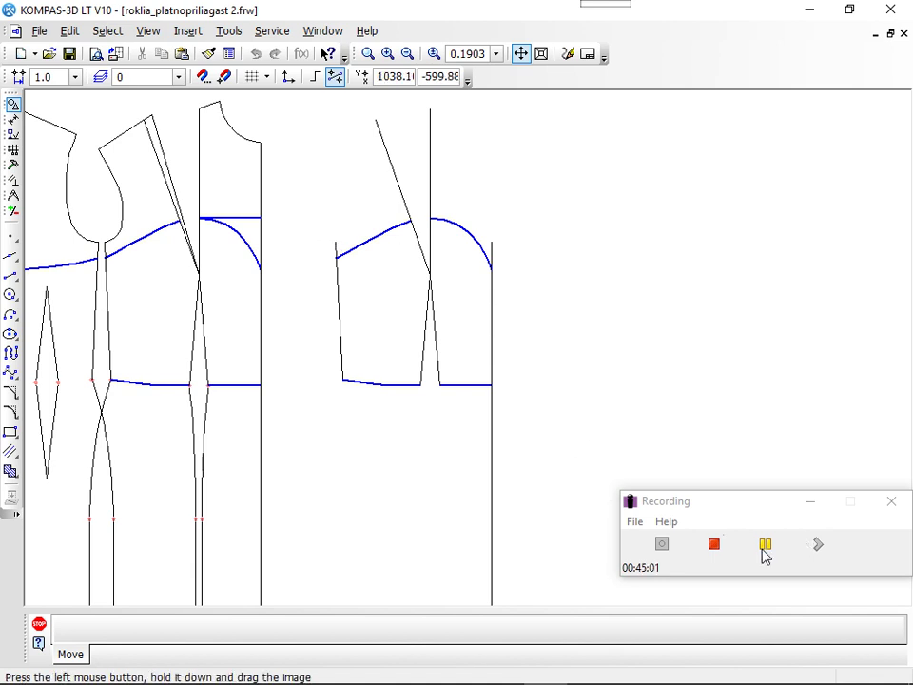
left_click(763, 550)
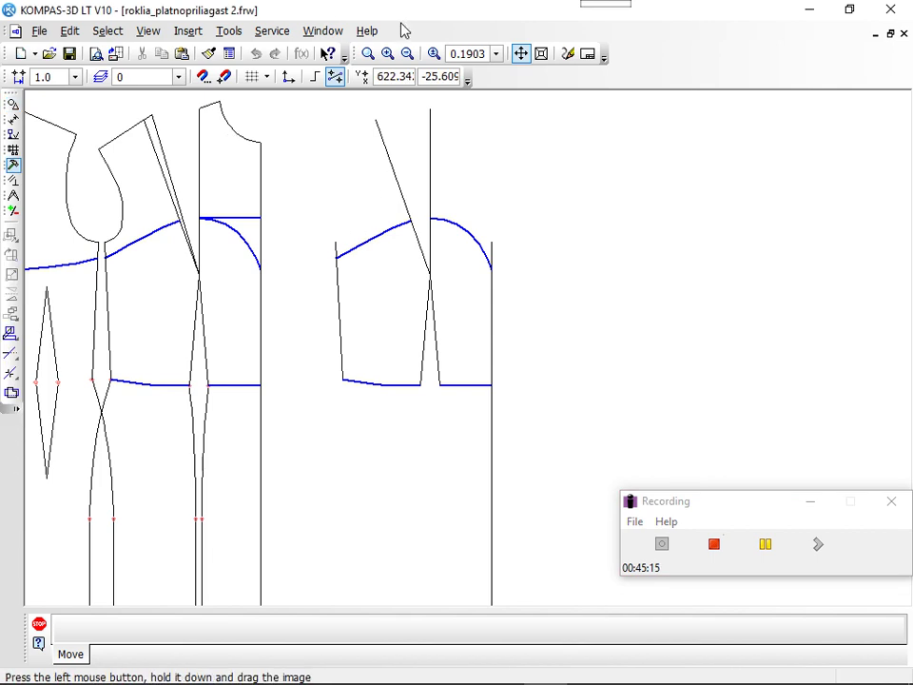
key("Escape")
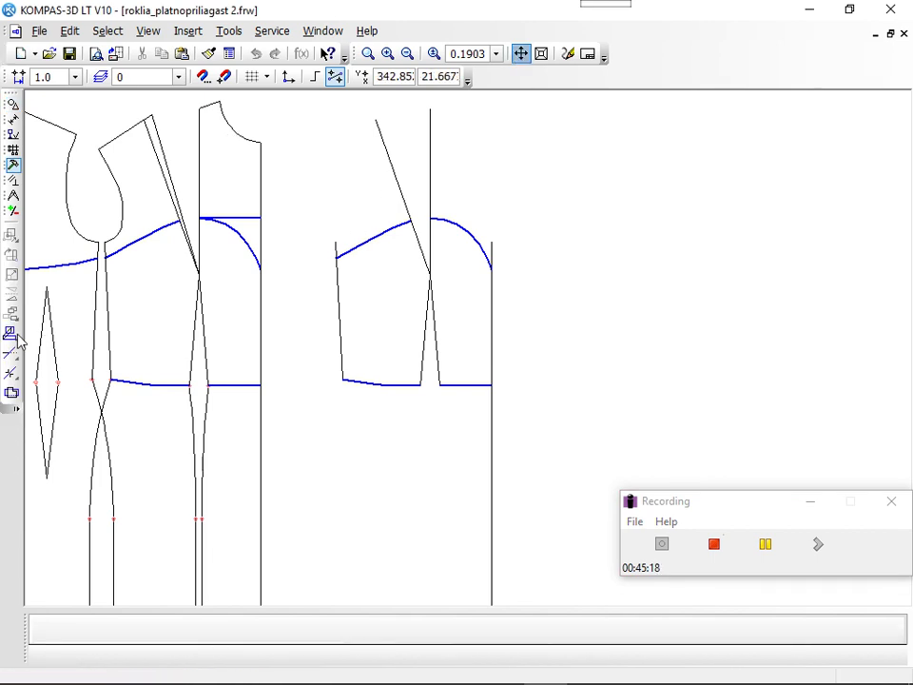
Trim the five stray line extensions above and below the copied panel's outline.
left_click(8, 356)
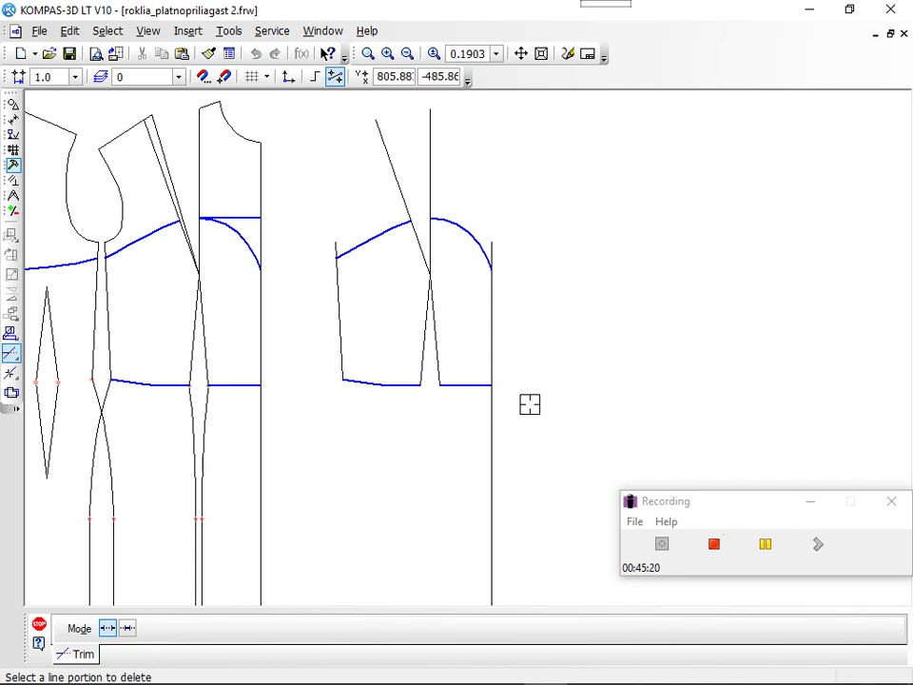
left_click(494, 416)
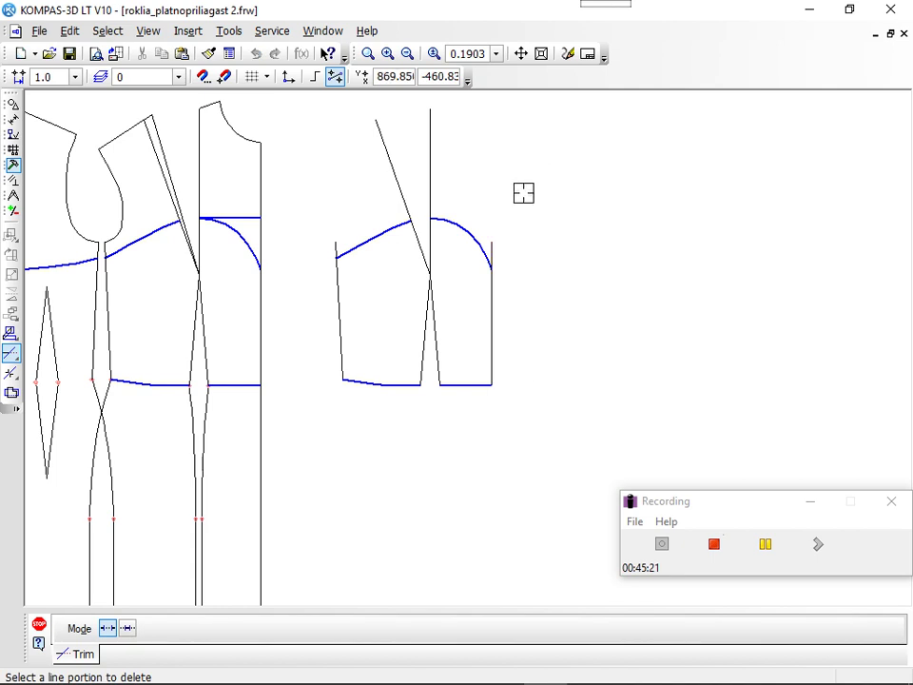
left_click(499, 240)
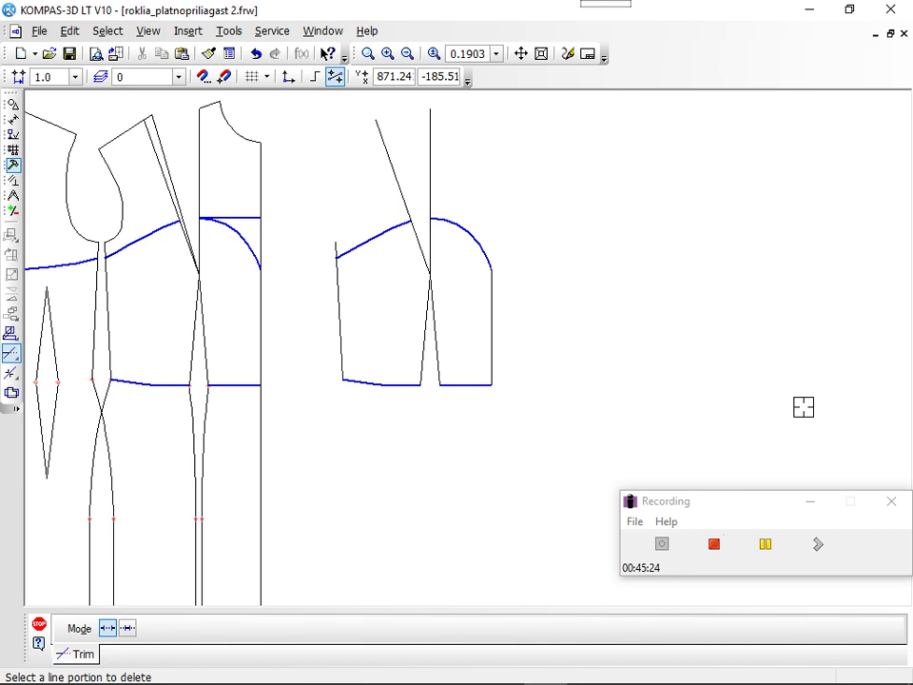
left_click(432, 176)
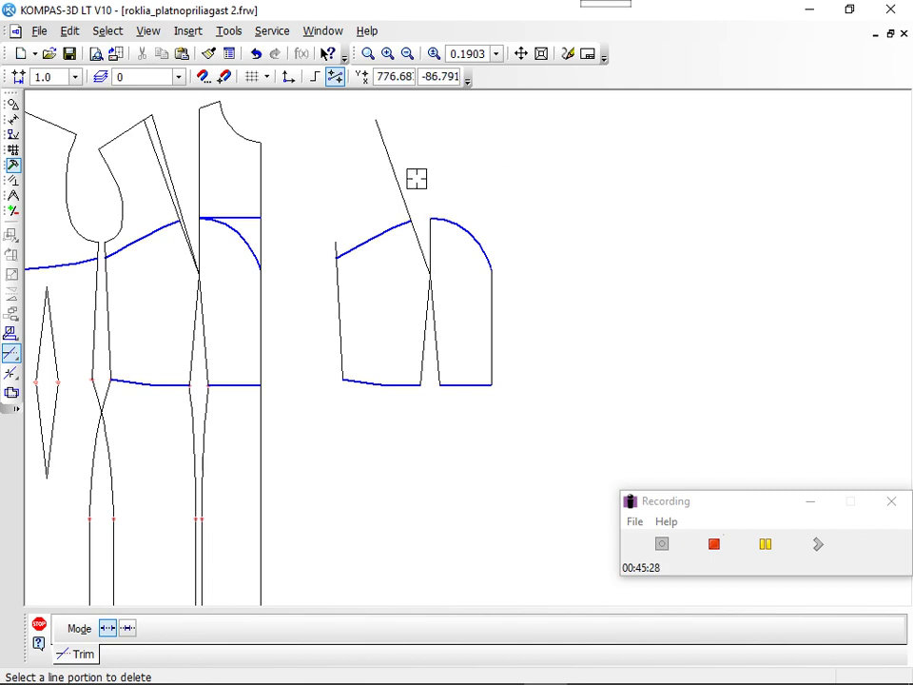
left_click(399, 195)
left_click(335, 246)
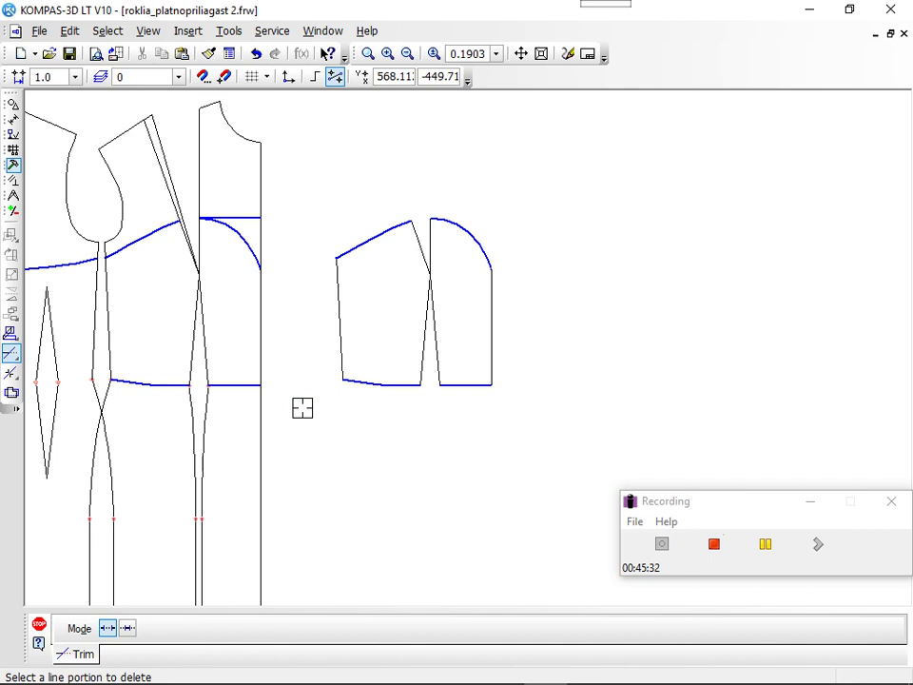
key("Escape")
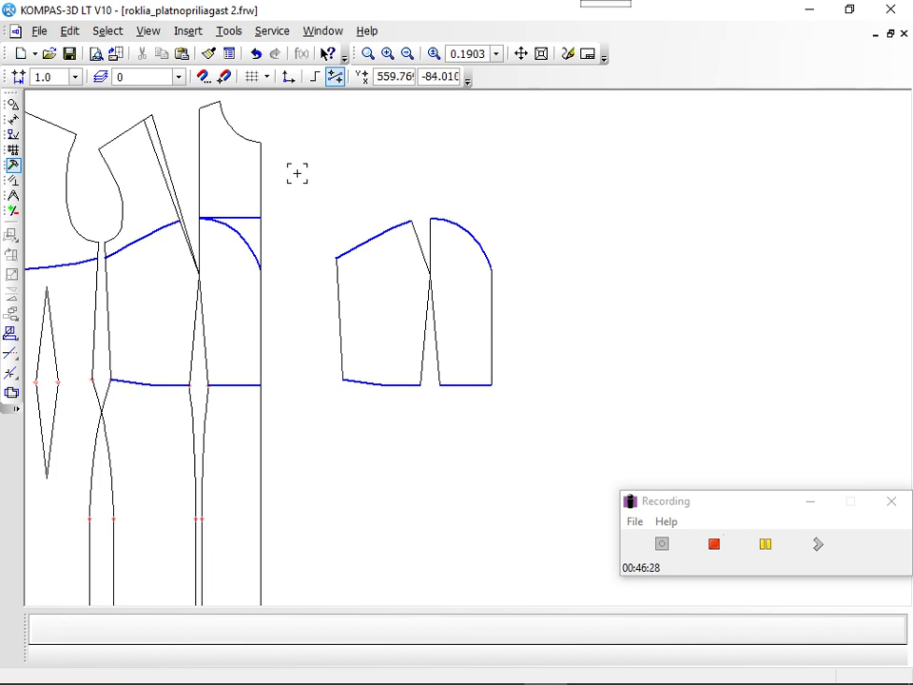
Box-select and copy the cleaned-up bodice piece, then cancel the started paste.
mouse_move(297, 173)
left_mouse_down()
mouse_move(423, 328)
mouse_move(504, 388)
mouse_move(523, 415)
left_mouse_up()
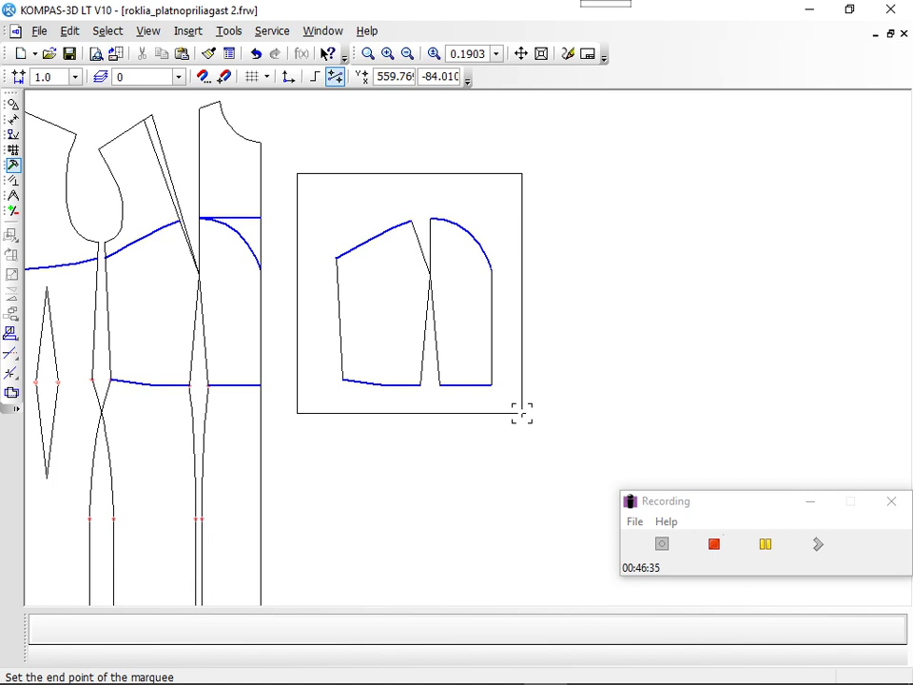
left_click(522, 413)
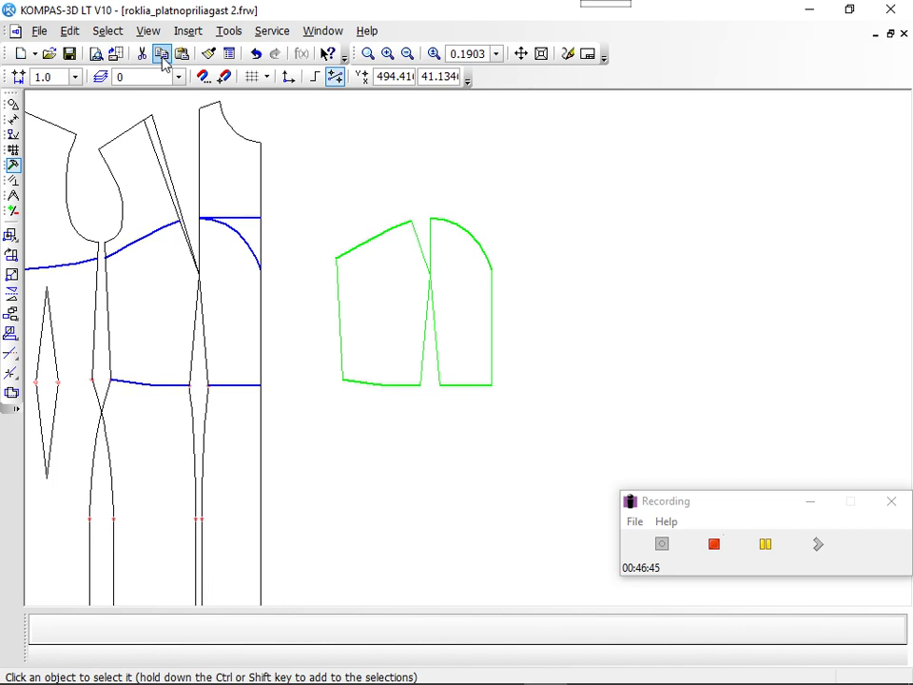
left_click(163, 57)
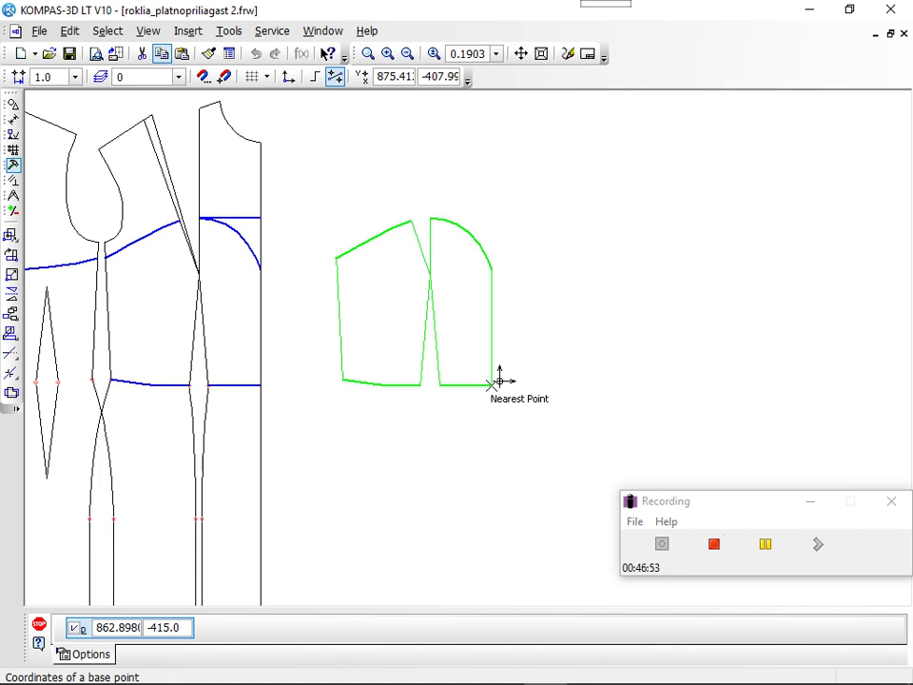
right_click(500, 381)
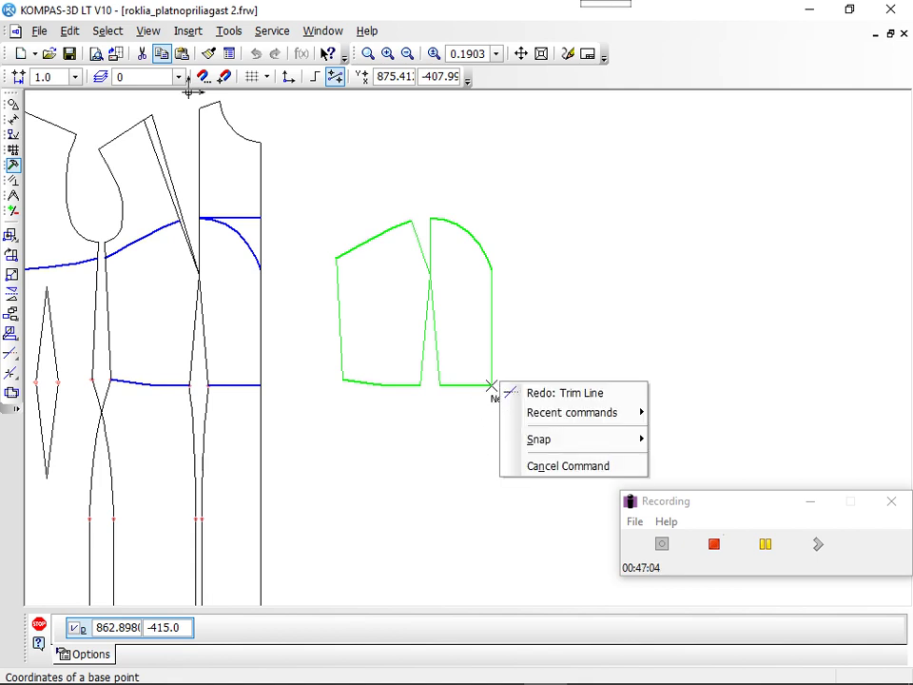
left_click(181, 54)
left_click(181, 54)
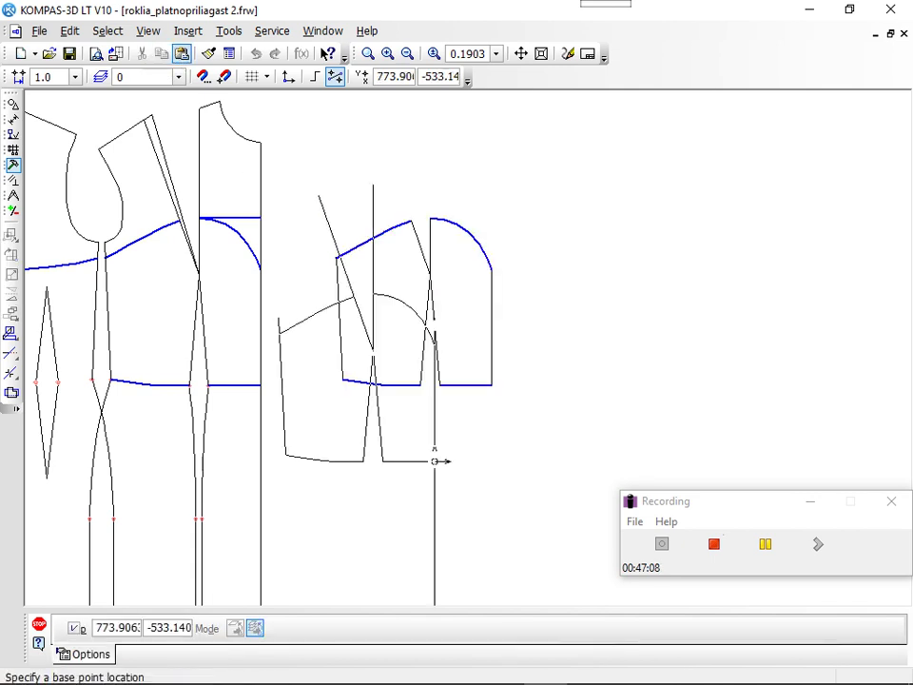
key("Escape")
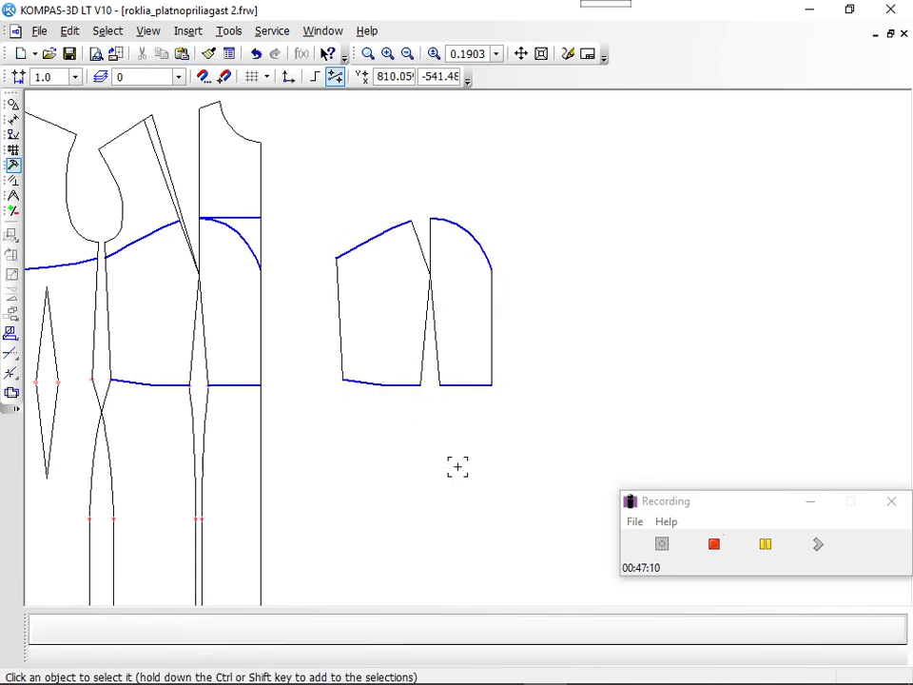
Copy the bodice piece from its corner base point and paste a duplicate below it.
left_click(318, 265)
left_click(323, 193)
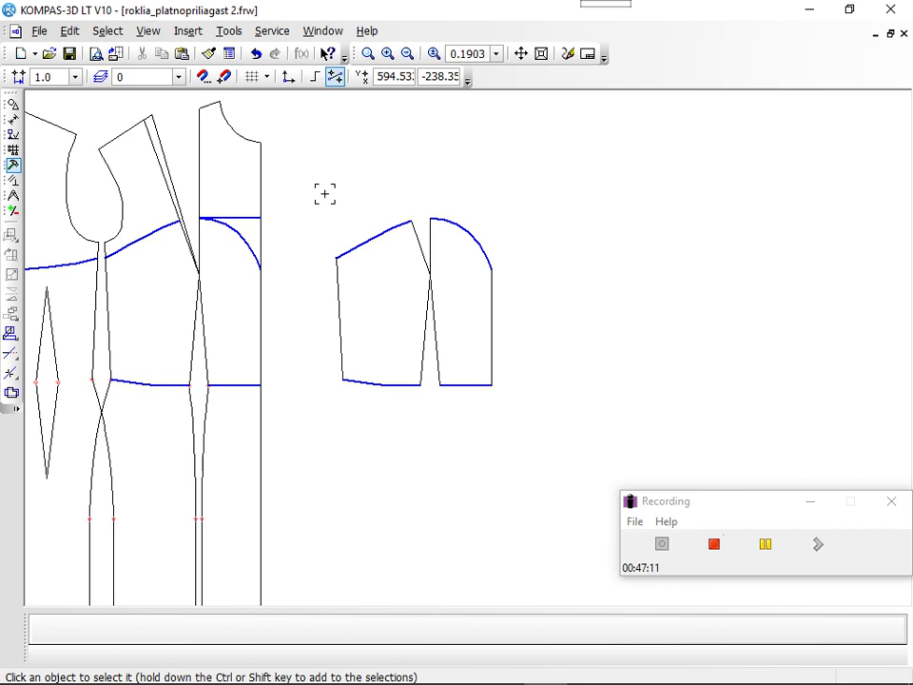
left_click(318, 188)
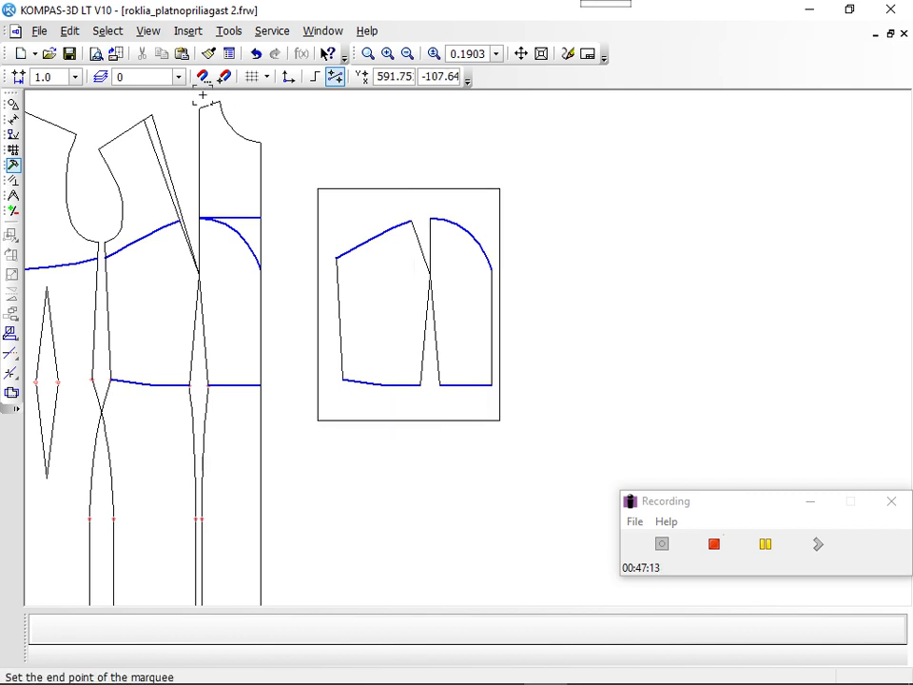
left_click(160, 53)
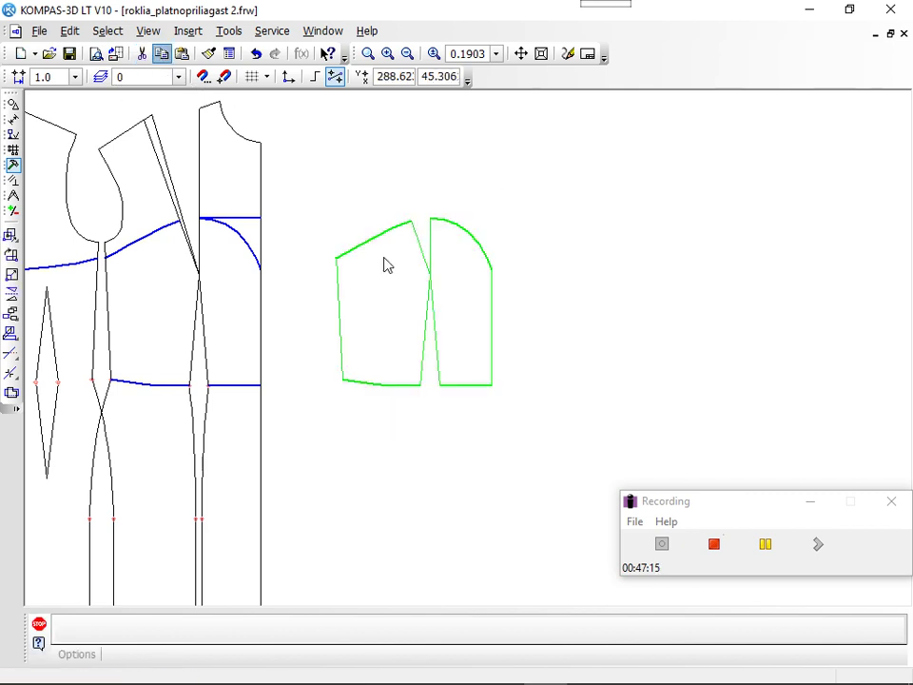
left_click(490, 384)
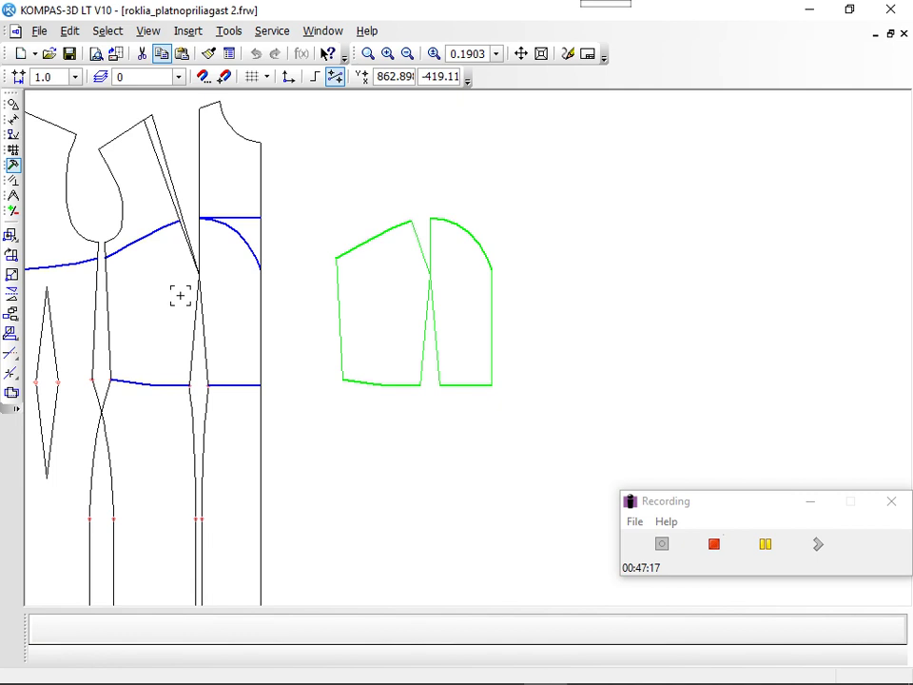
left_click(183, 54)
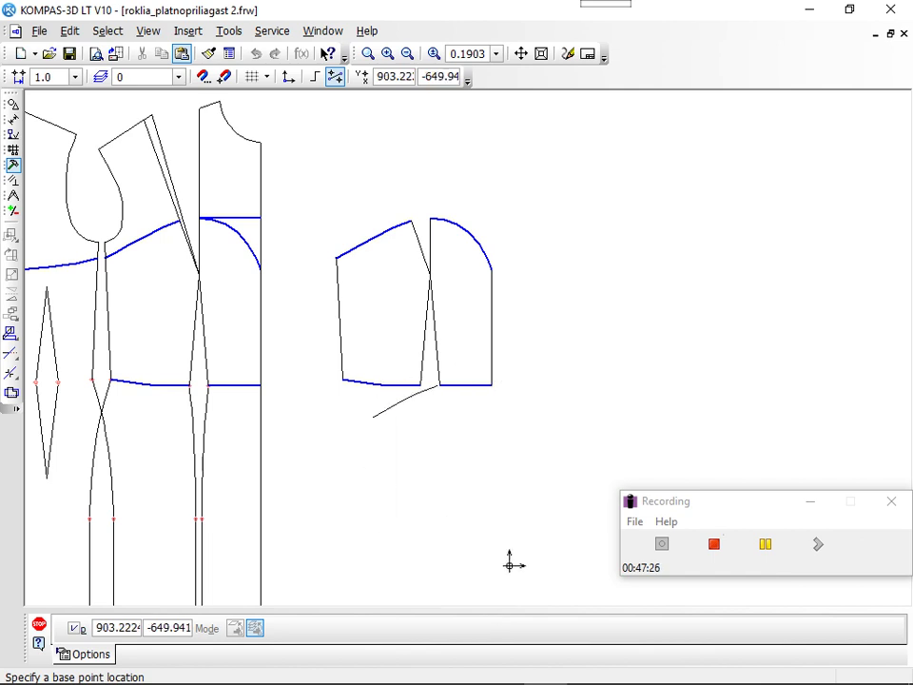
middle_click_drag(493, 593, 493, 572)
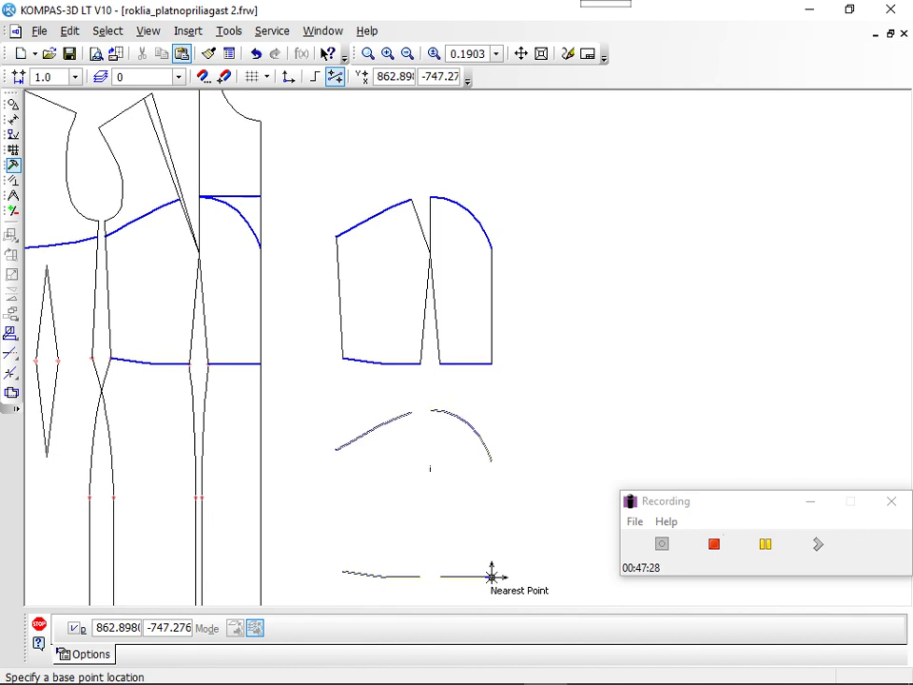
key("Escape")
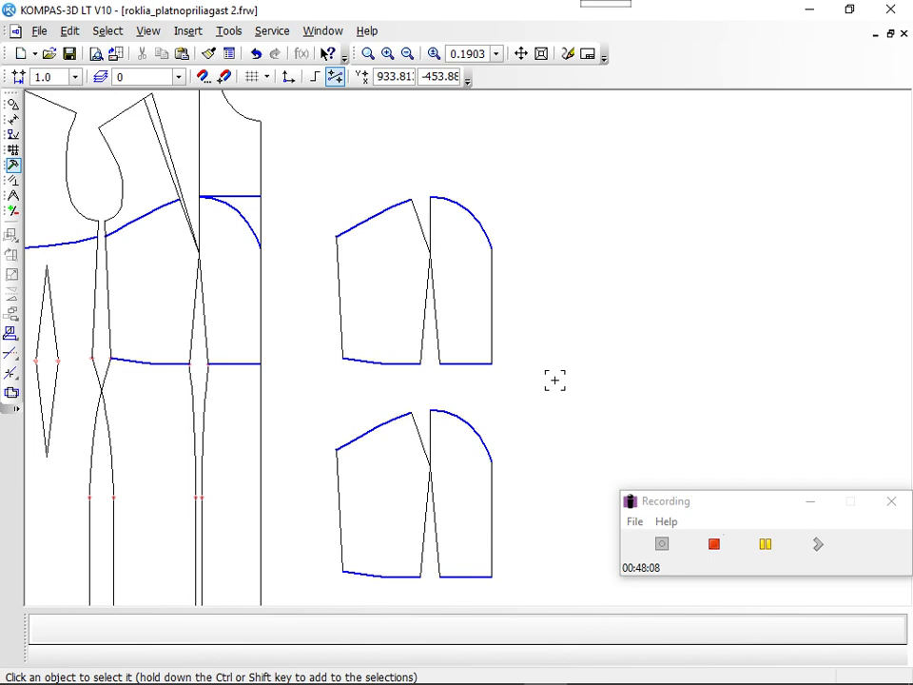
Cut the curved-top right panel's five edges out of the upper bodice, using a base point near the dart tip.
left_click(430, 221)
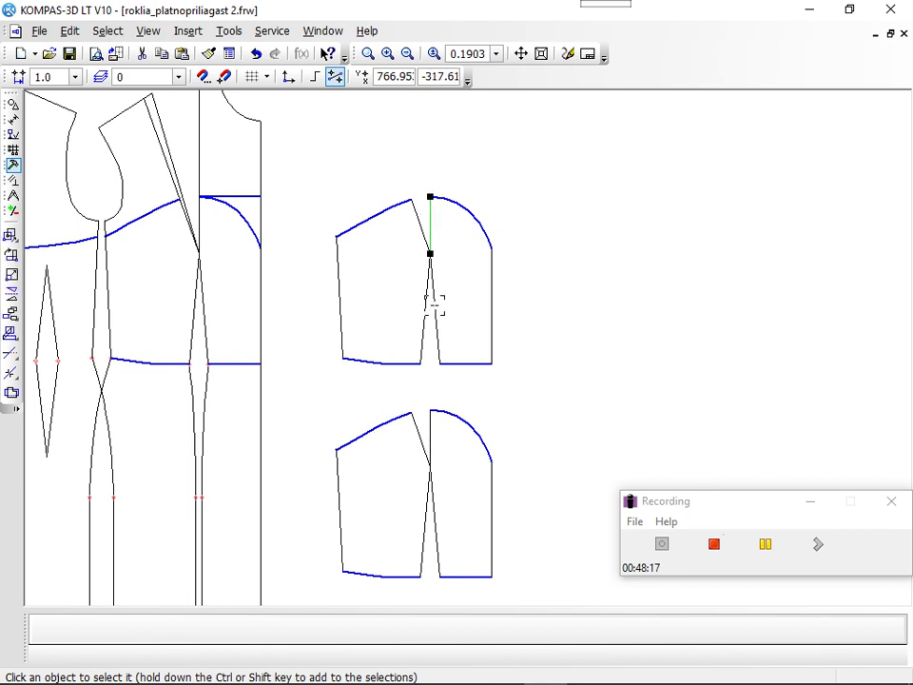
left_click(435, 305, "shift")
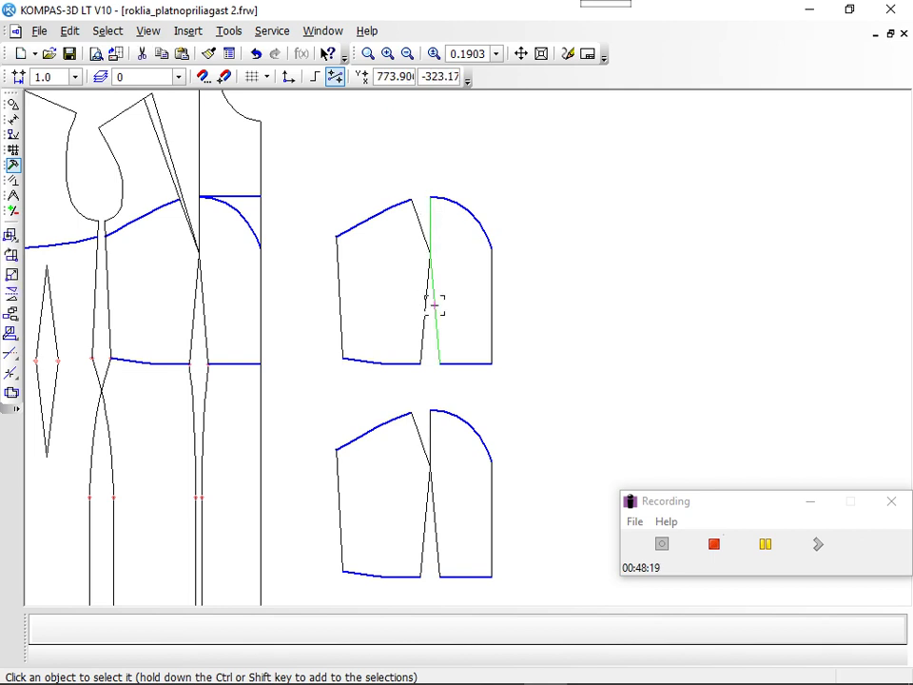
left_click(475, 223, "shift")
left_click(491, 275, "shift")
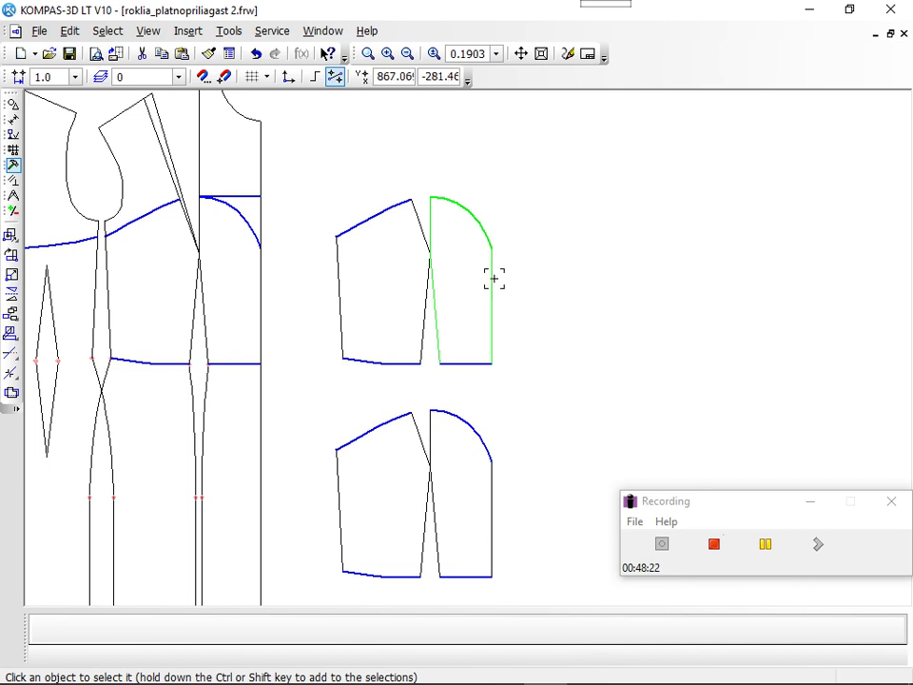
left_click(458, 363, "shift")
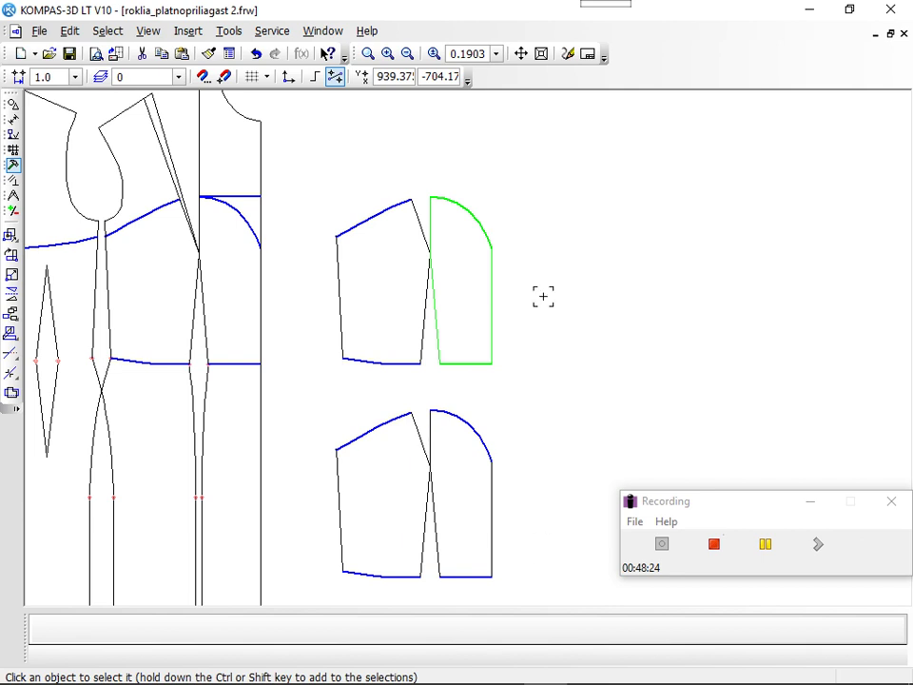
left_click(141, 55)
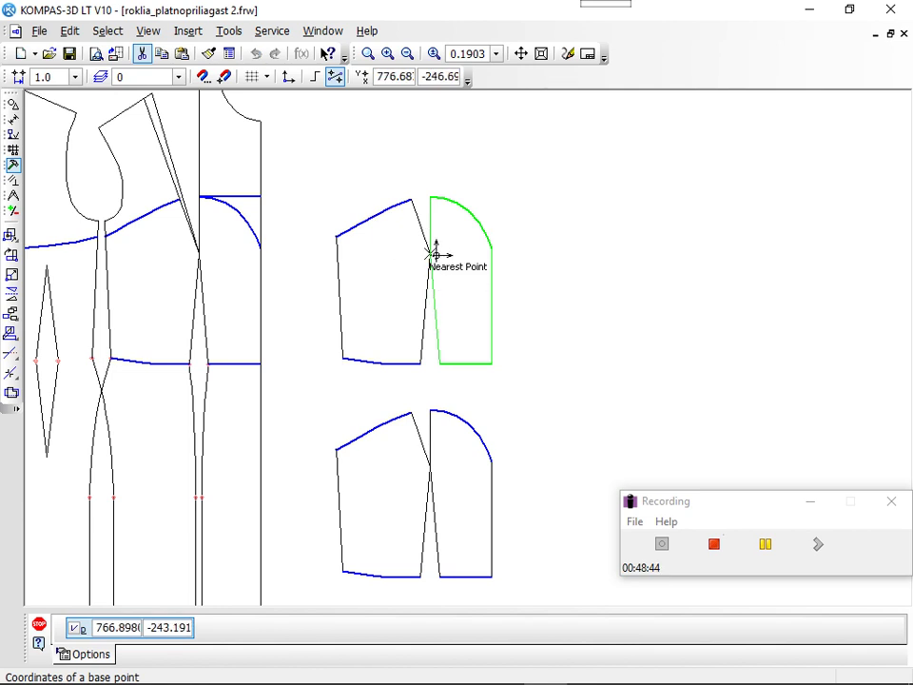
left_click(433, 253)
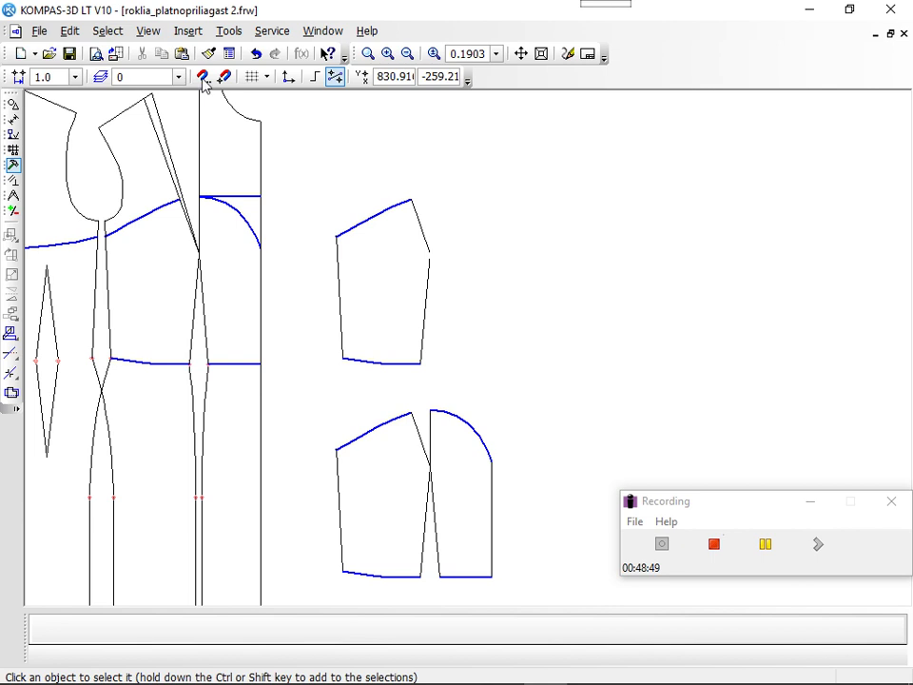
Paste the cut panel back as a separate piece just right of the left panel.
left_click(182, 53)
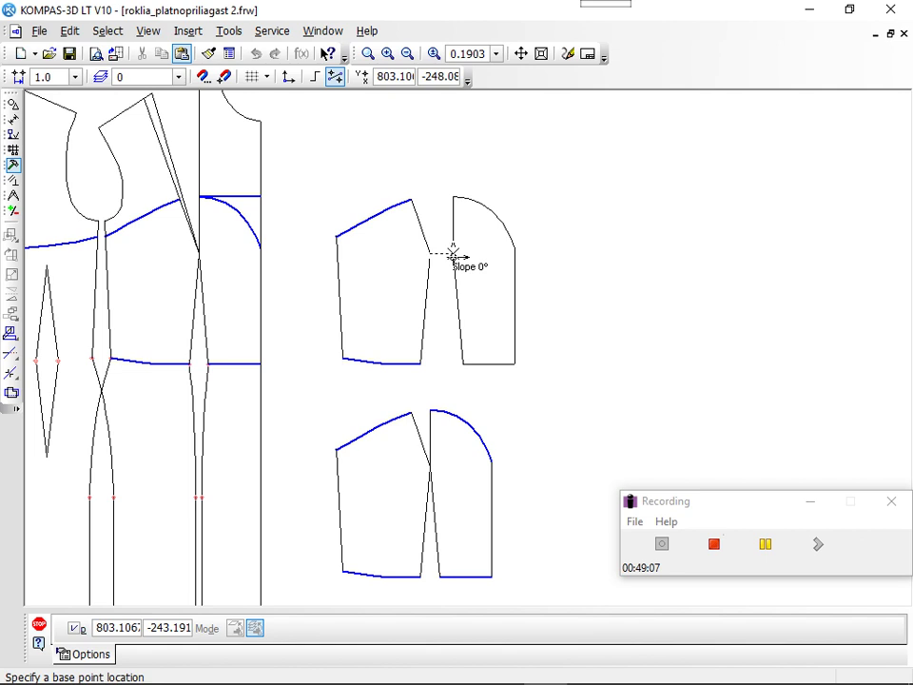
left_click(453, 255)
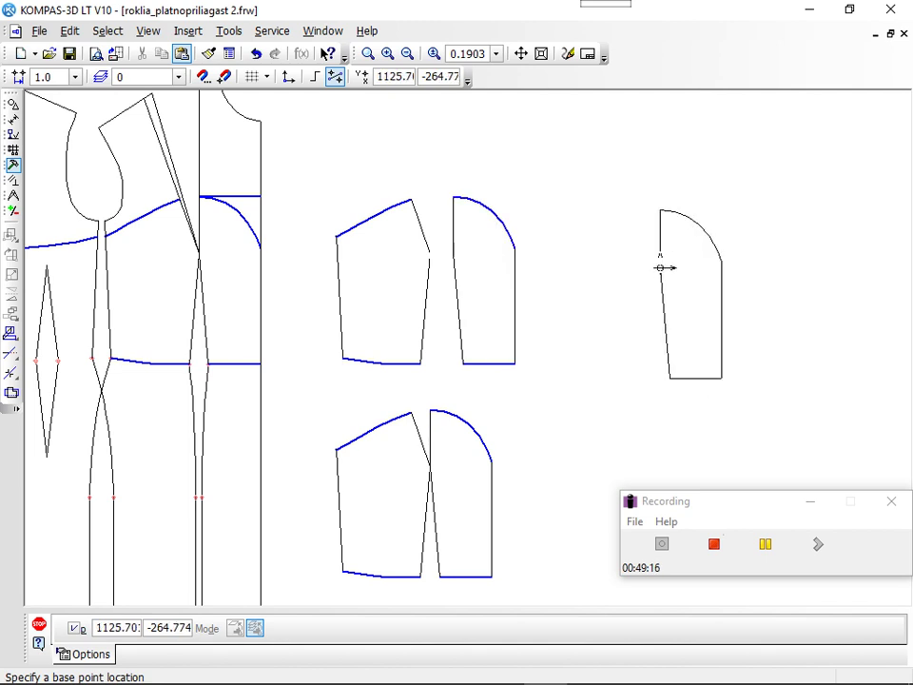
key("Escape")
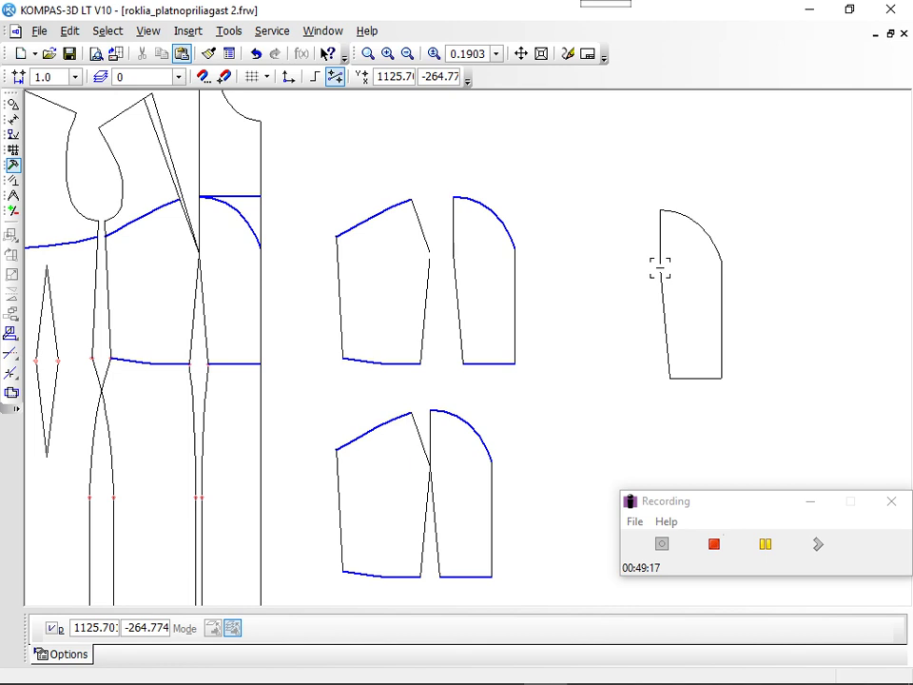
Zoom in three times and pan to centre the two separated upper bodice panels.
left_click(387, 55)
left_click(387, 54)
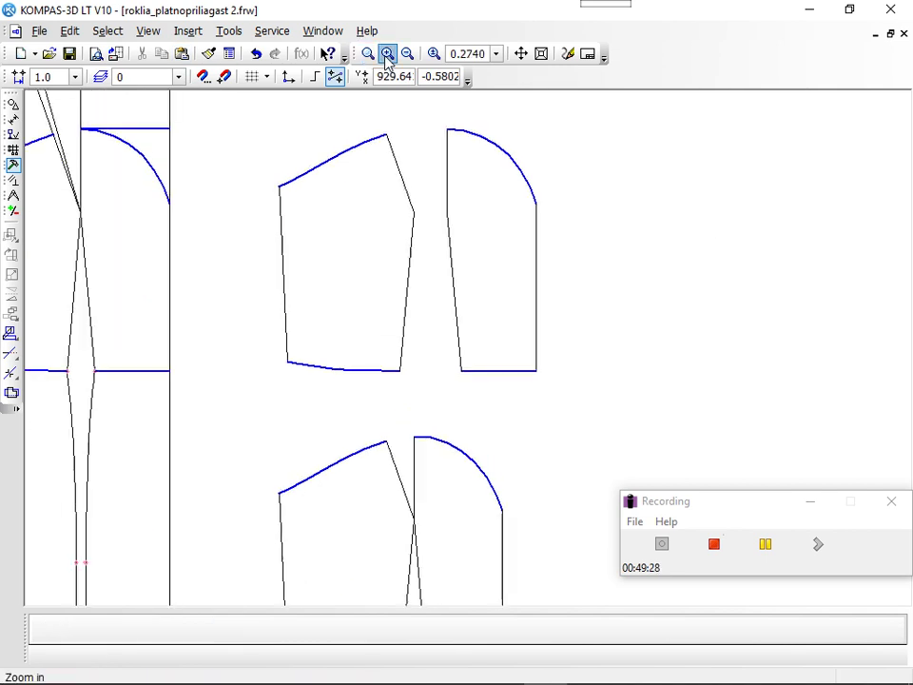
left_click(387, 54)
left_click(520, 55)
left_click_drag(508, 156, 519, 227)
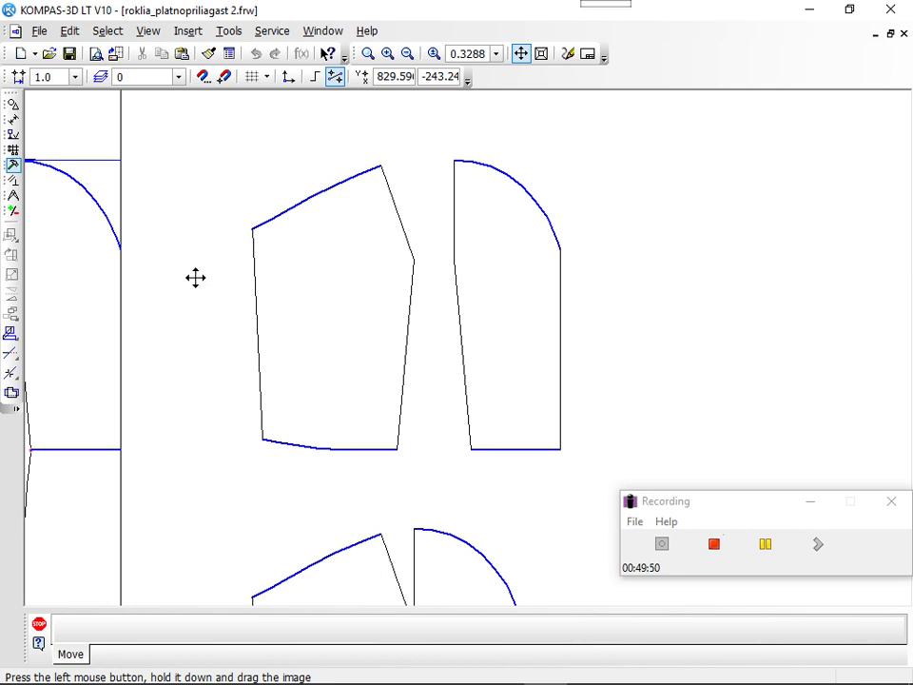
left_click(529, 58)
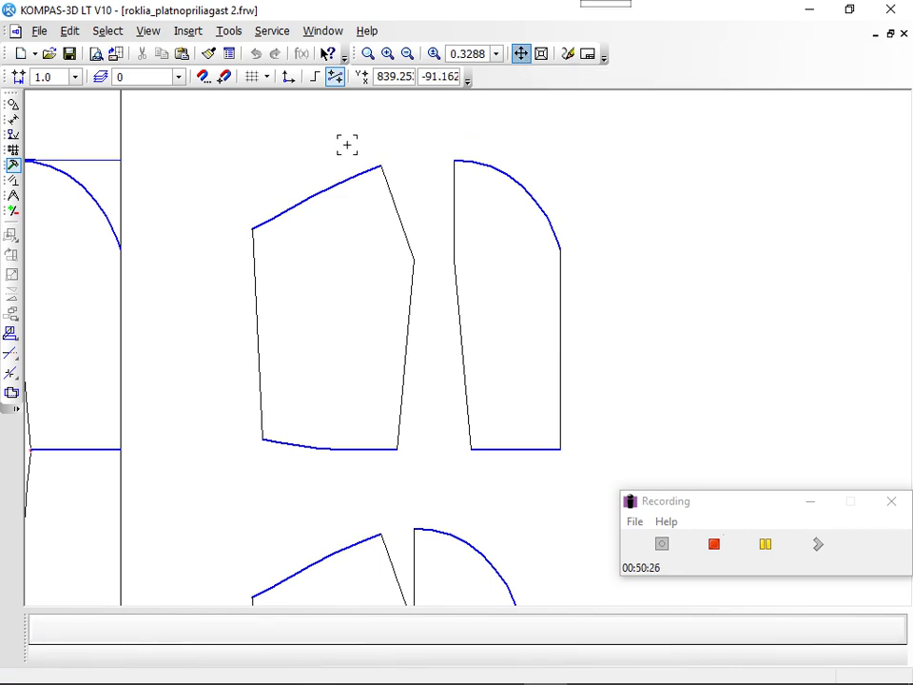
key("Escape")
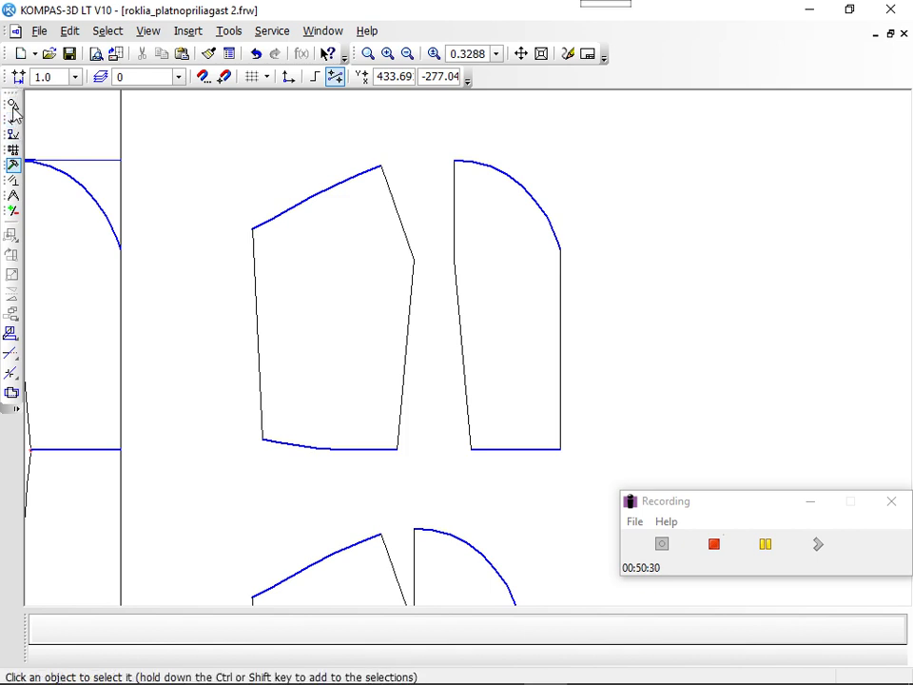
Draw a seven-point NURBS curve down the side seam from the armhole corner to the hem corner.
left_click(14, 99)
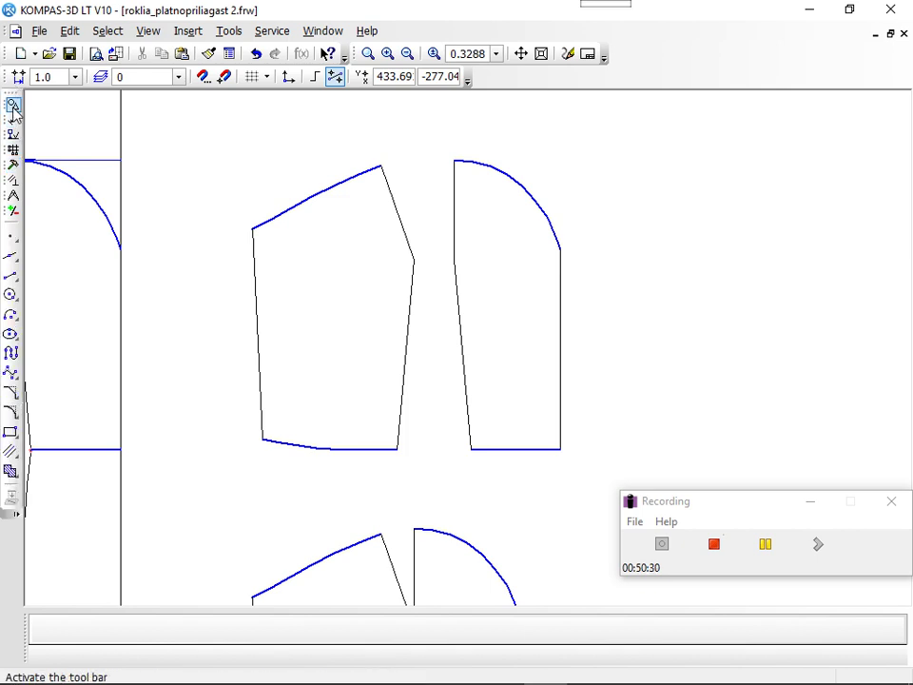
left_click(11, 375)
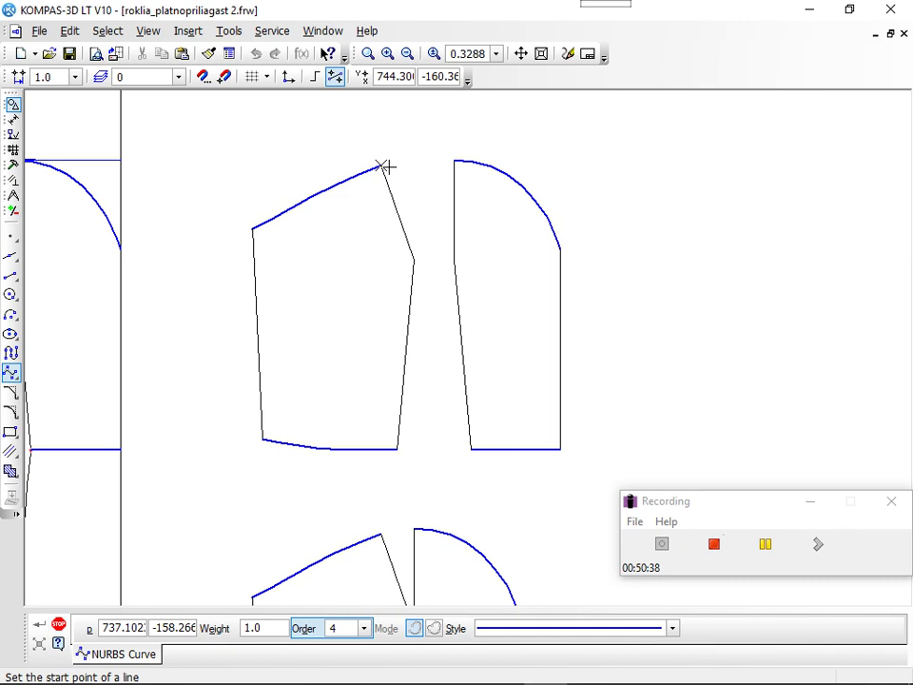
left_click(382, 166)
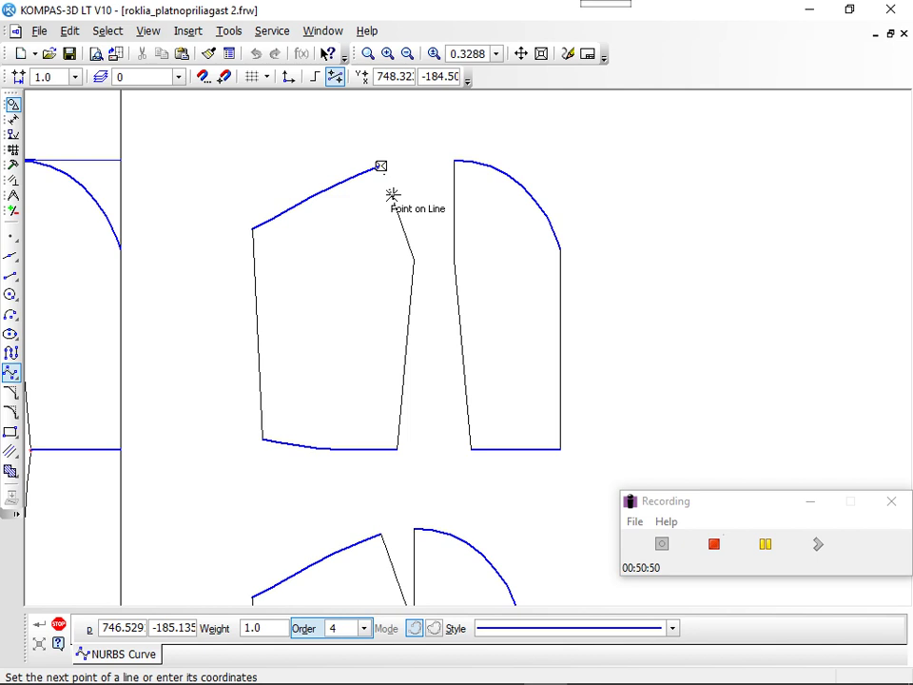
left_click(392, 195)
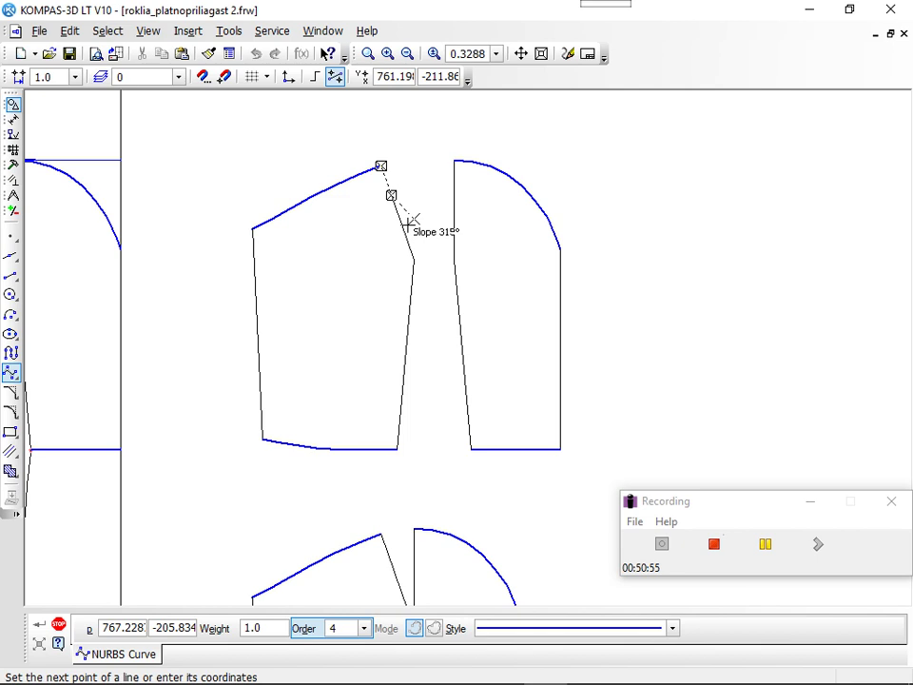
left_click(414, 218)
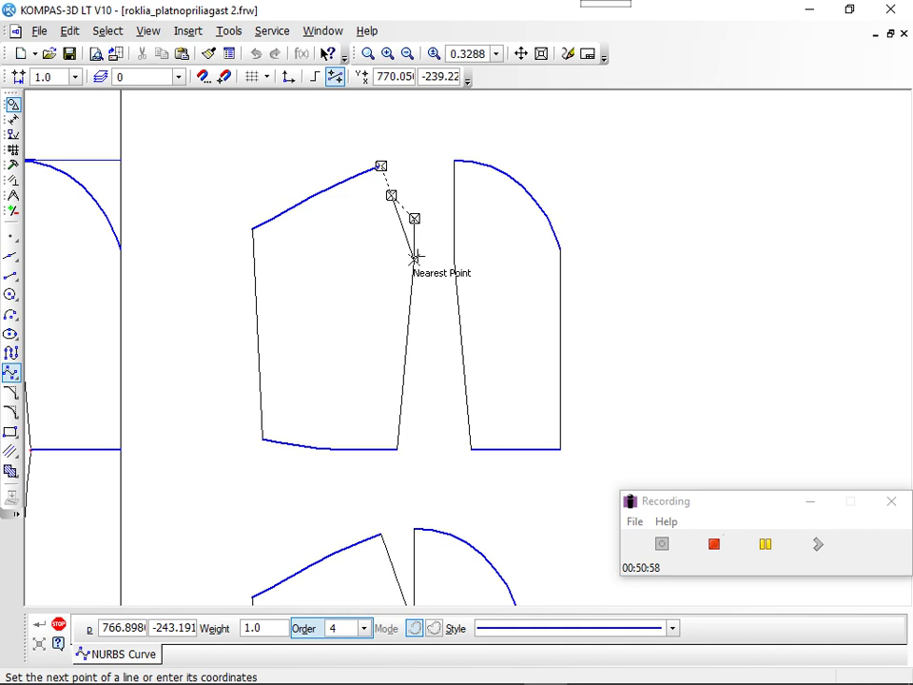
left_click(414, 258)
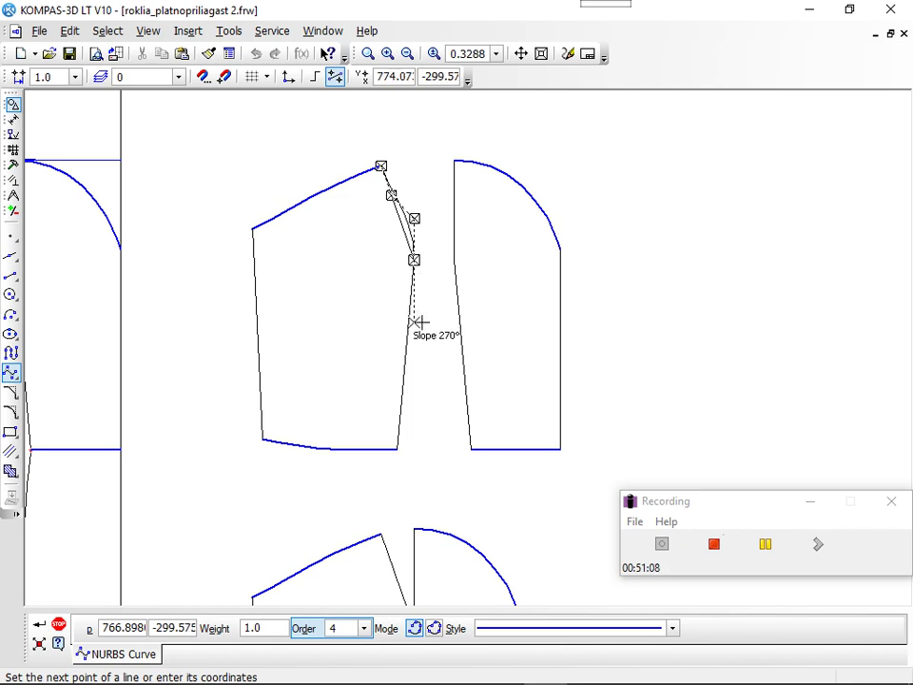
left_click(414, 325)
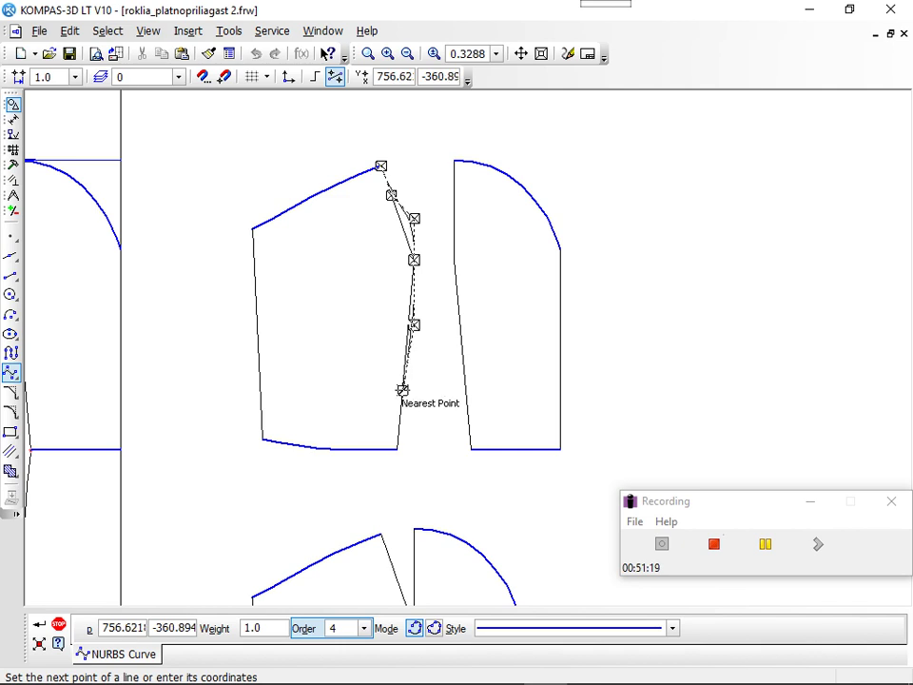
left_click(403, 390)
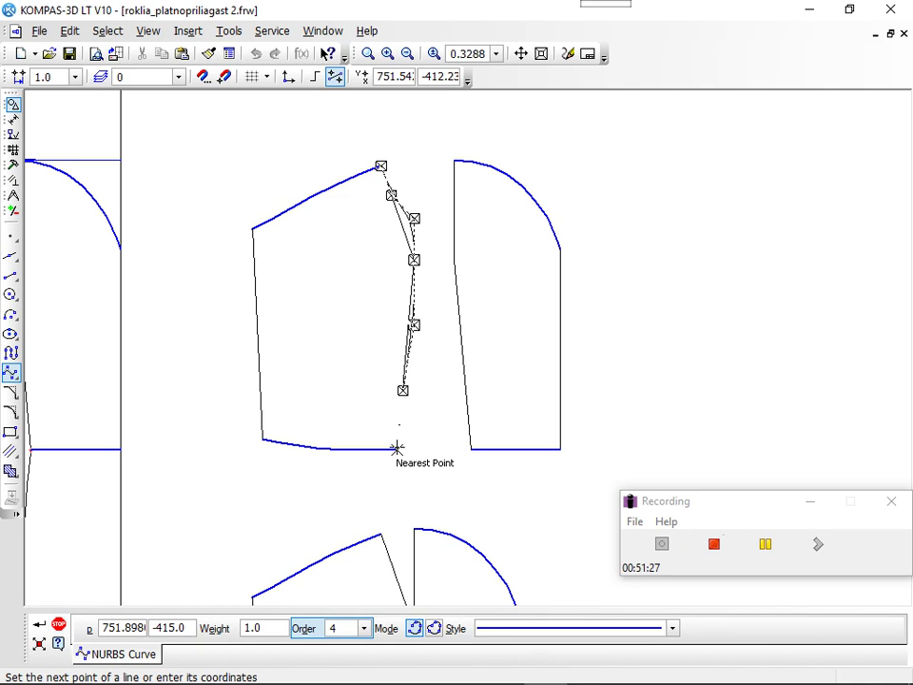
left_click(397, 448)
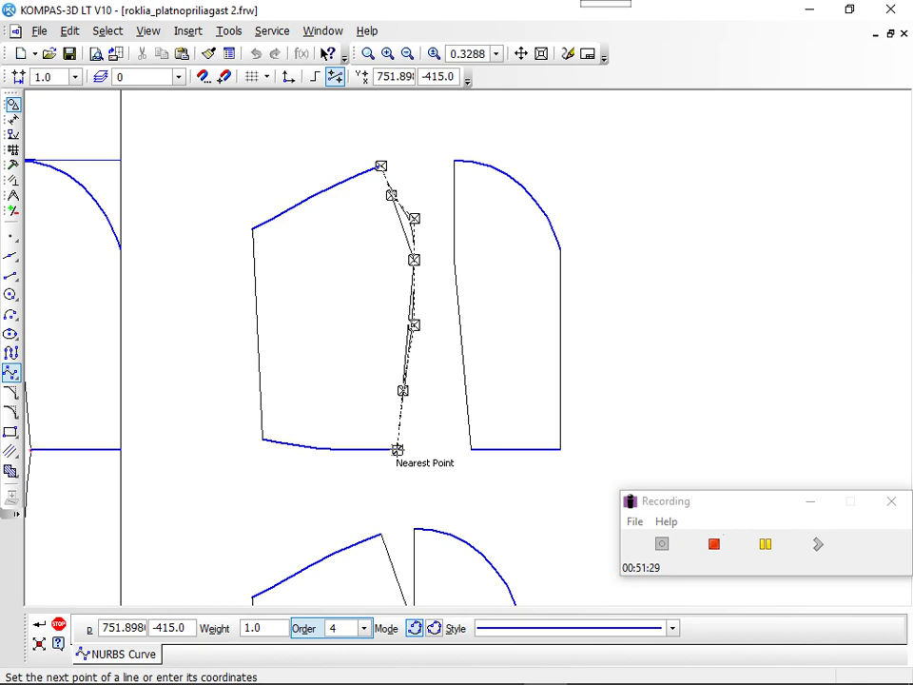
right_click(398, 450)
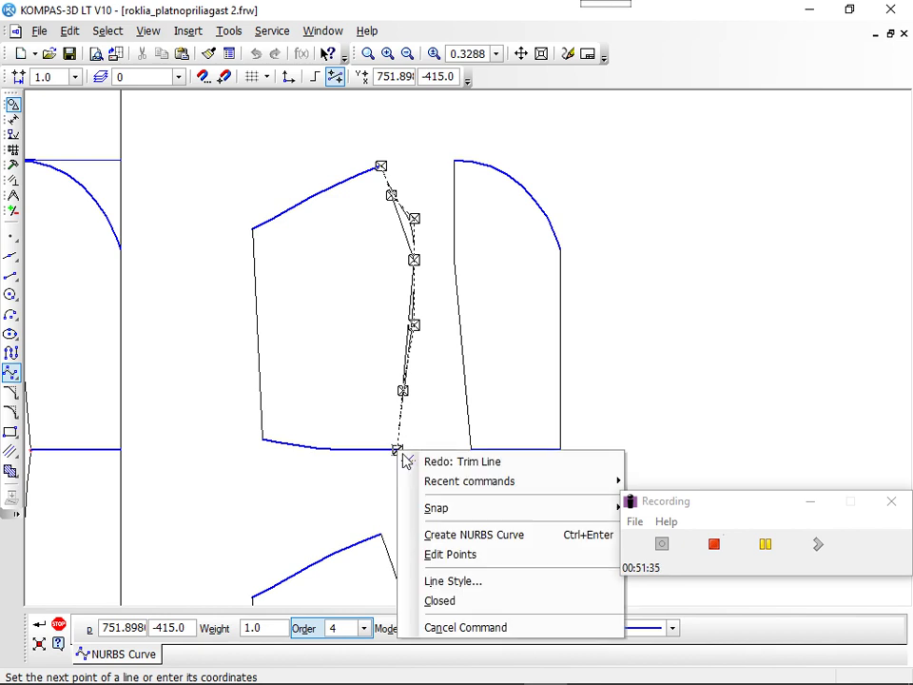
left_click(478, 538)
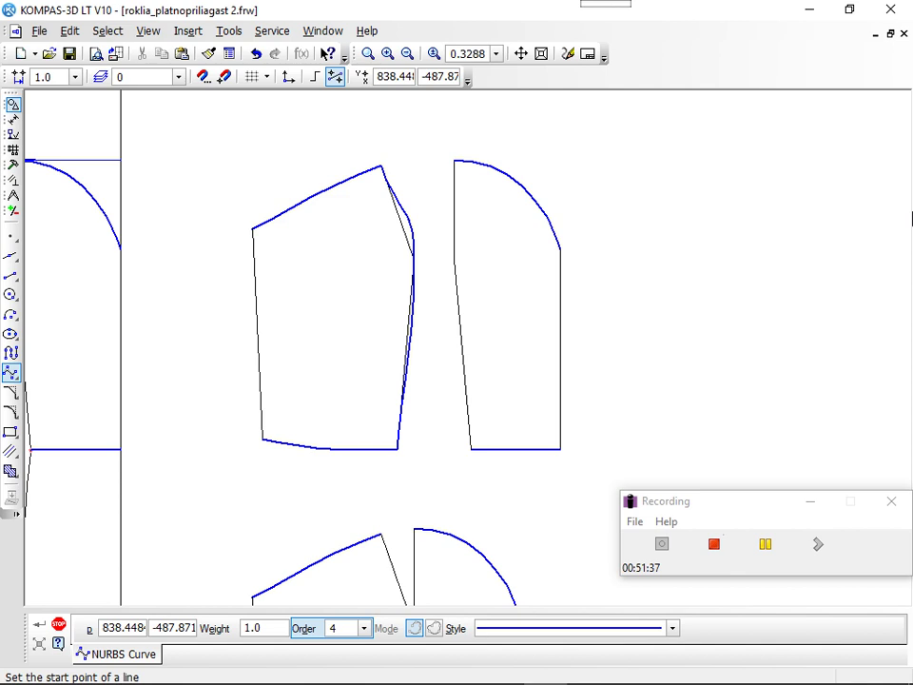
Zoom in twice and pan so the bodice front and neighbouring piece fill the view.
left_click(387, 54)
left_click(388, 55)
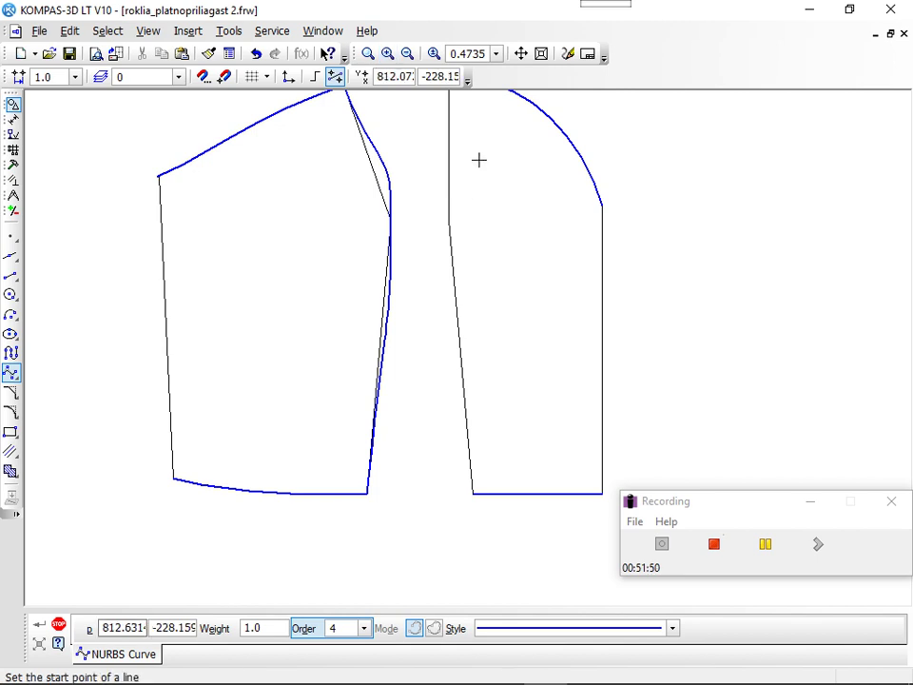
left_click(520, 54)
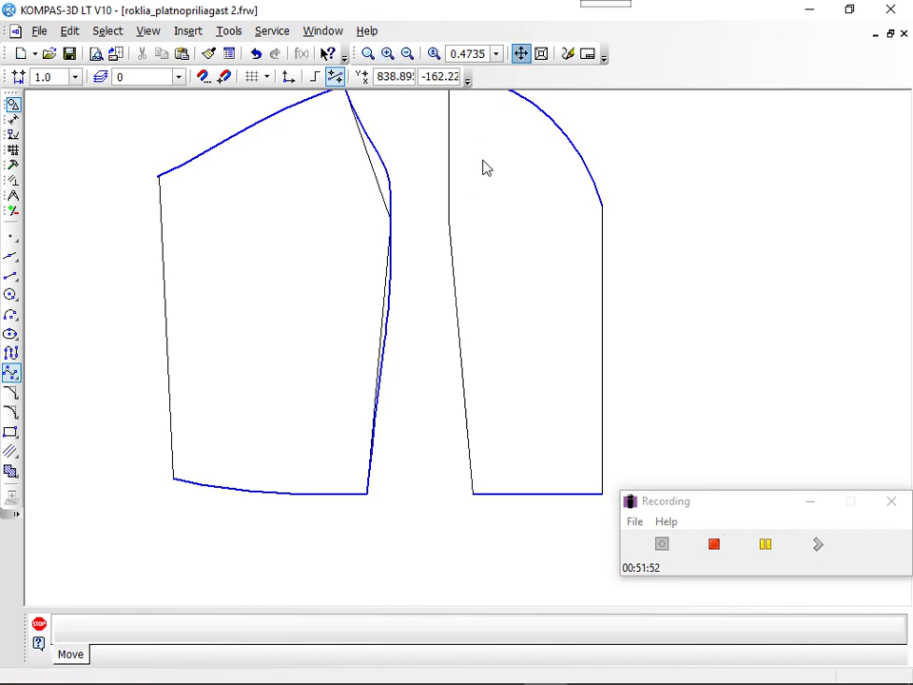
left_click_drag(498, 228, 507, 311)
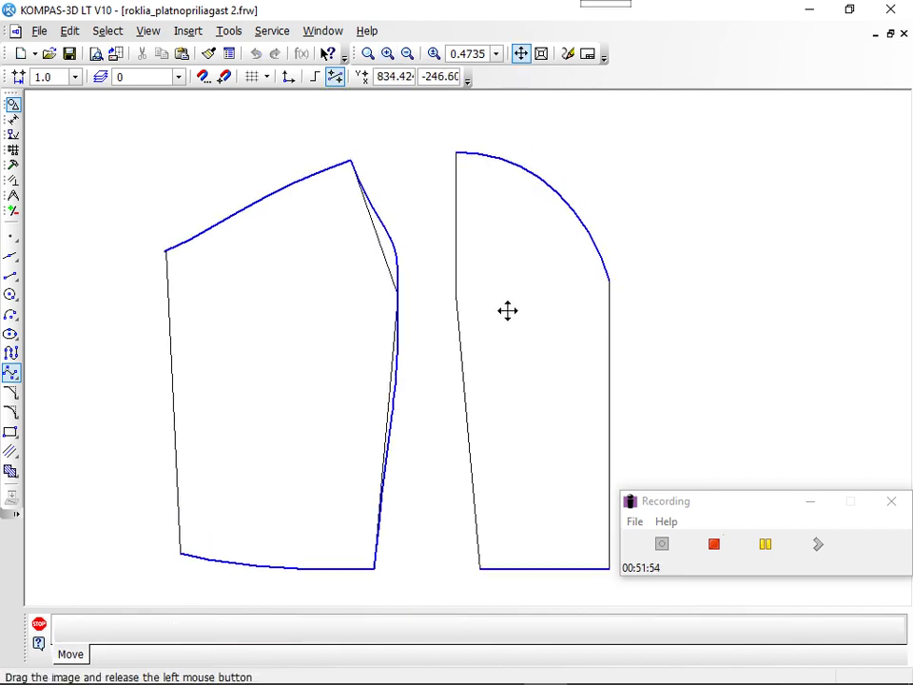
key("Escape")
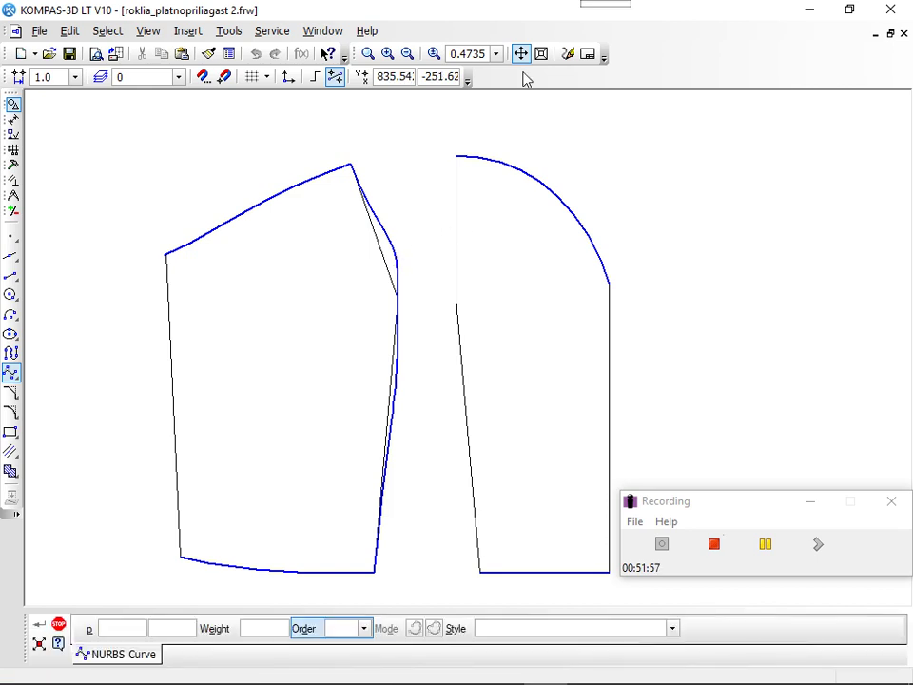
key("Escape")
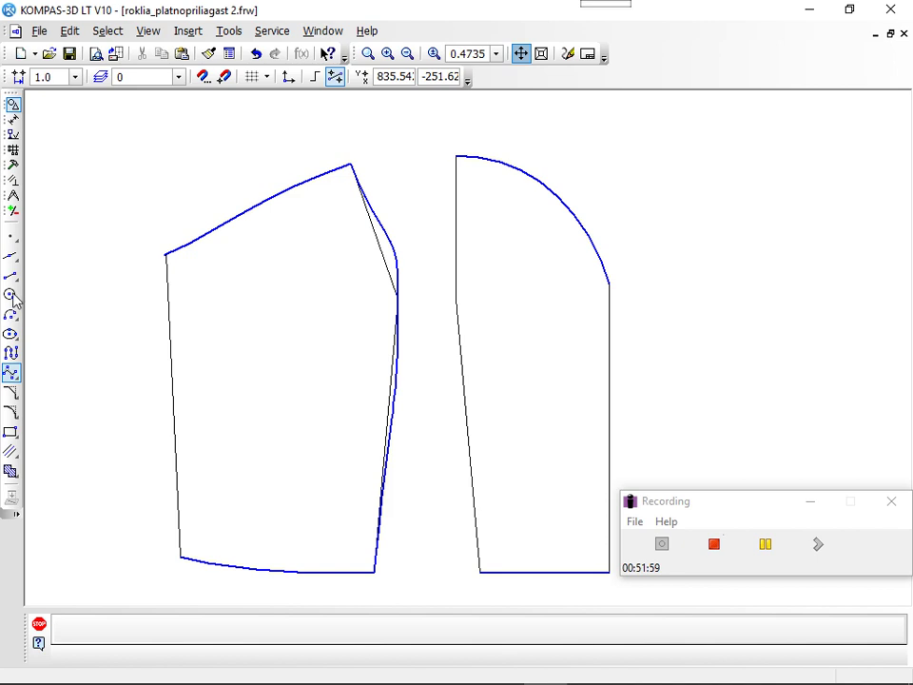
left_click(11, 296)
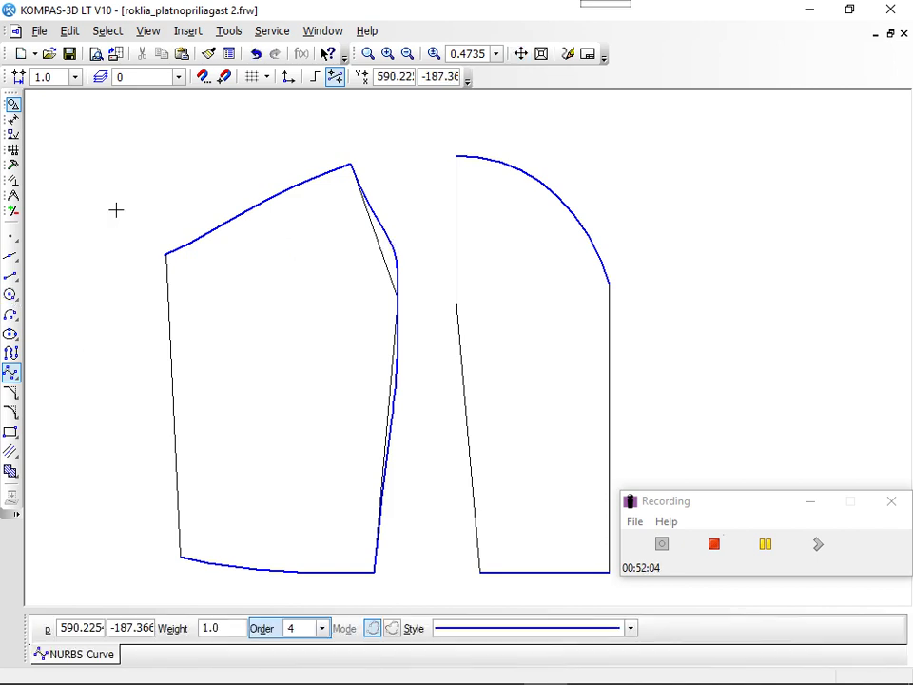
Check the new seam curve, then bring up the construction line variants to reach Vertical Line.
key("Escape")
left_click(393, 239)
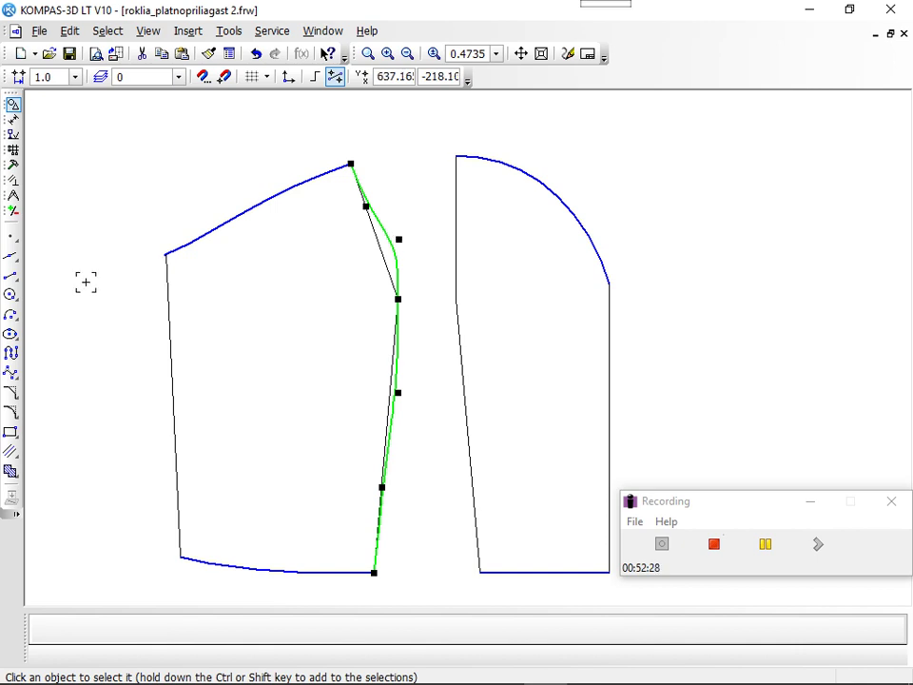
left_click_drag(12, 259, 69, 266)
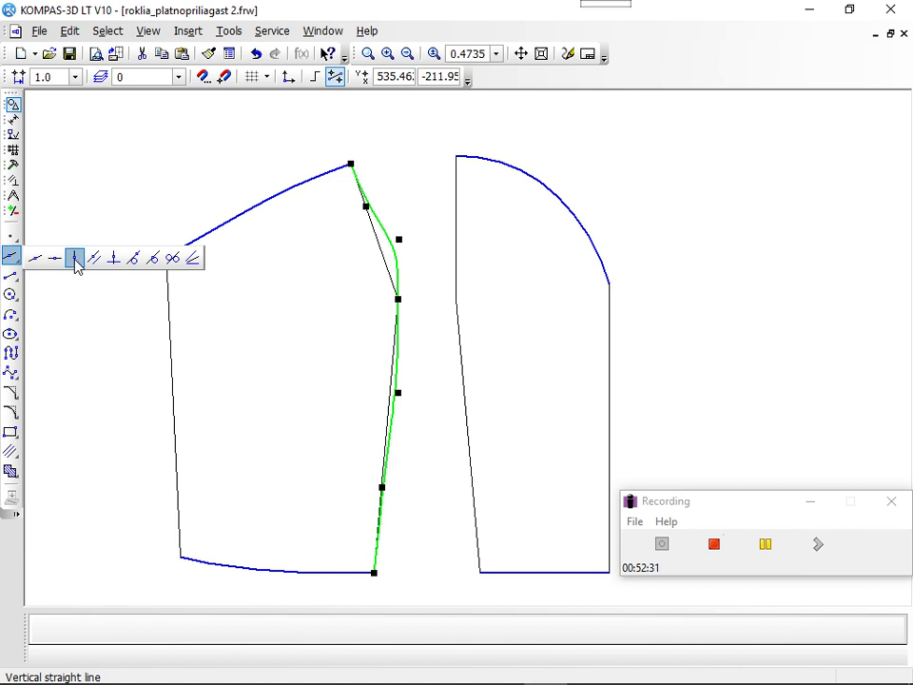
Place a vertical construction line through the side seam's widest point.
left_click(77, 259)
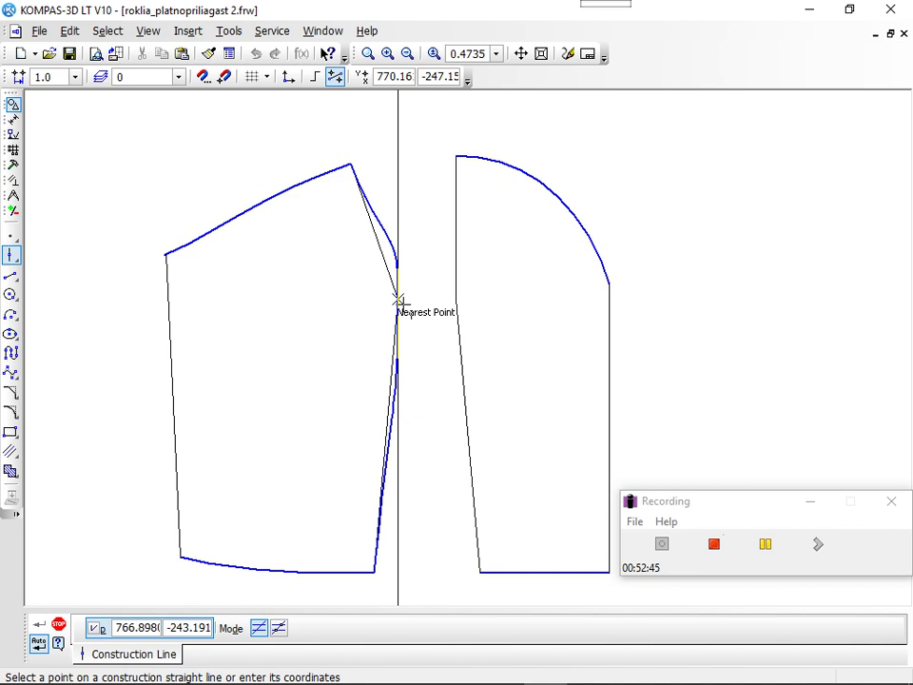
left_click(398, 300)
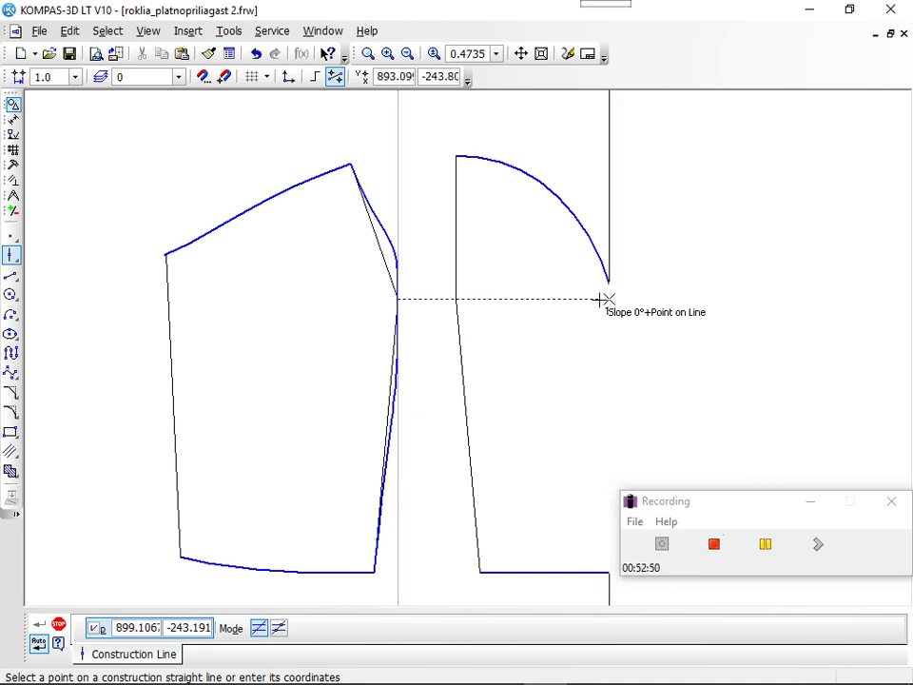
key("Escape")
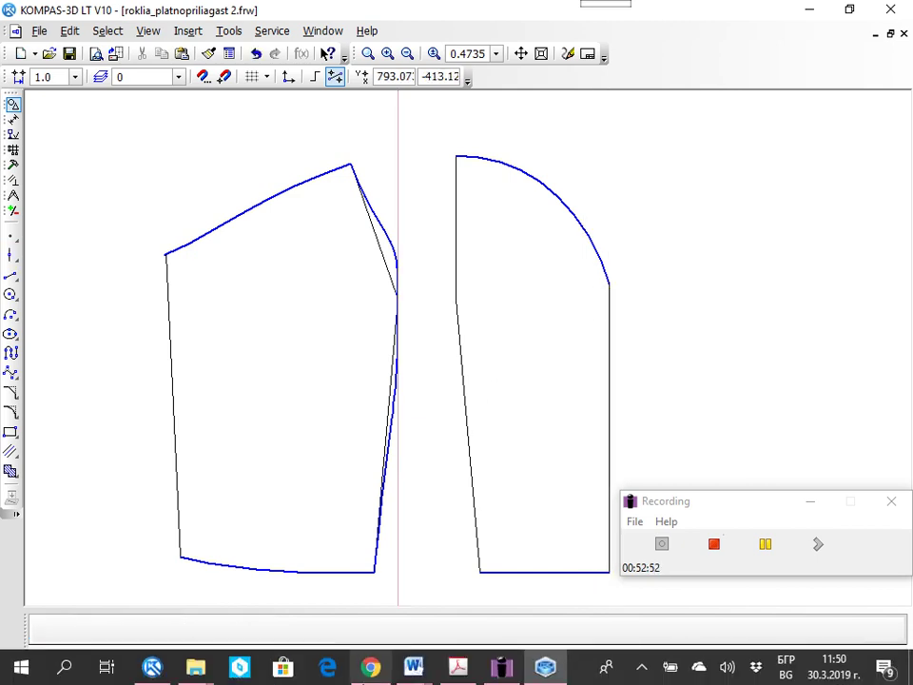
Zoom in and adjust the seam spline so it no longer bulges past the vertical line.
left_click(387, 55)
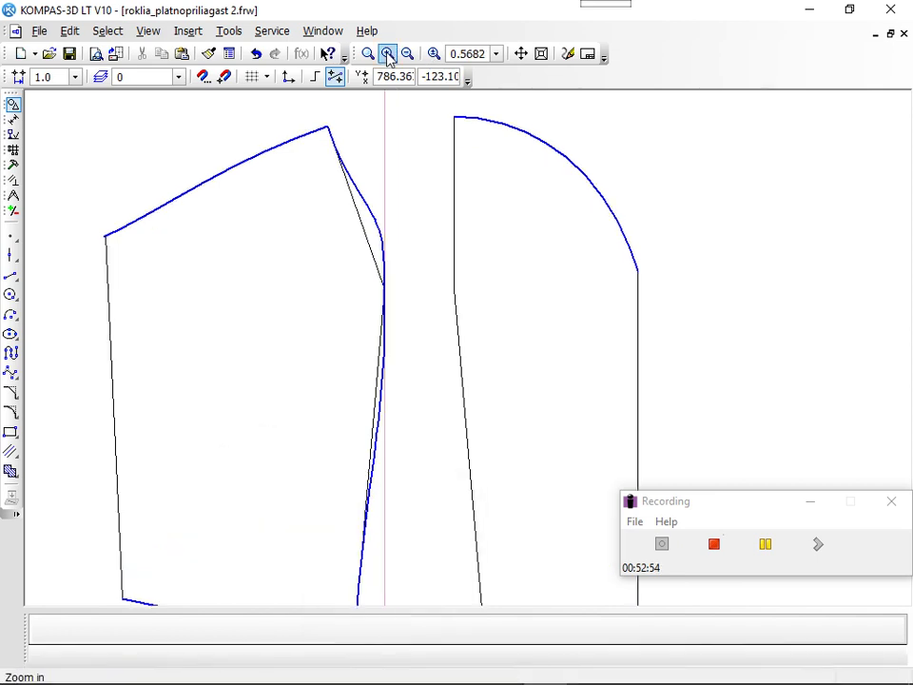
left_click(368, 213)
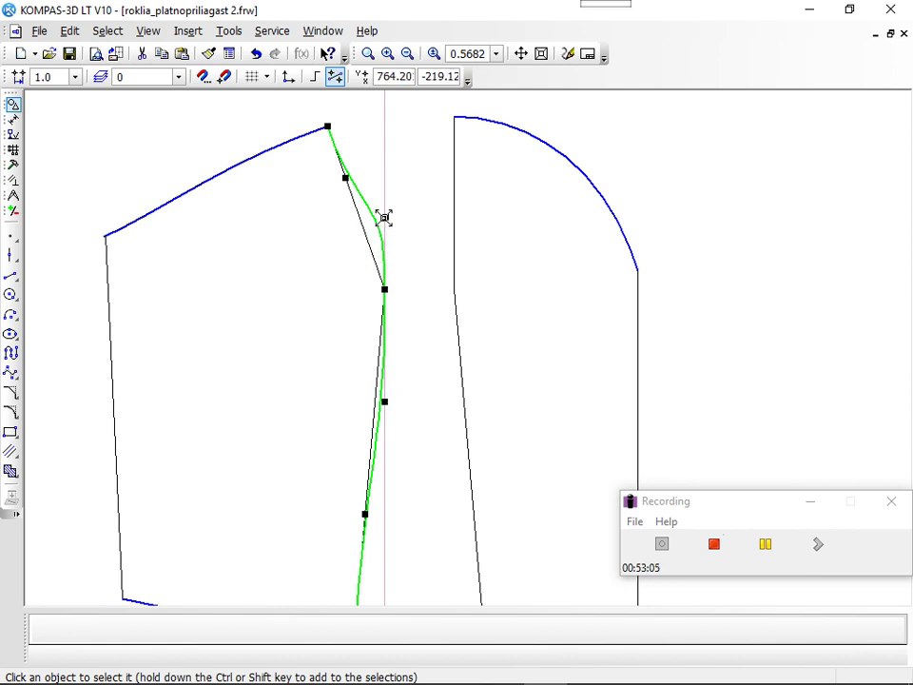
key("Delete")
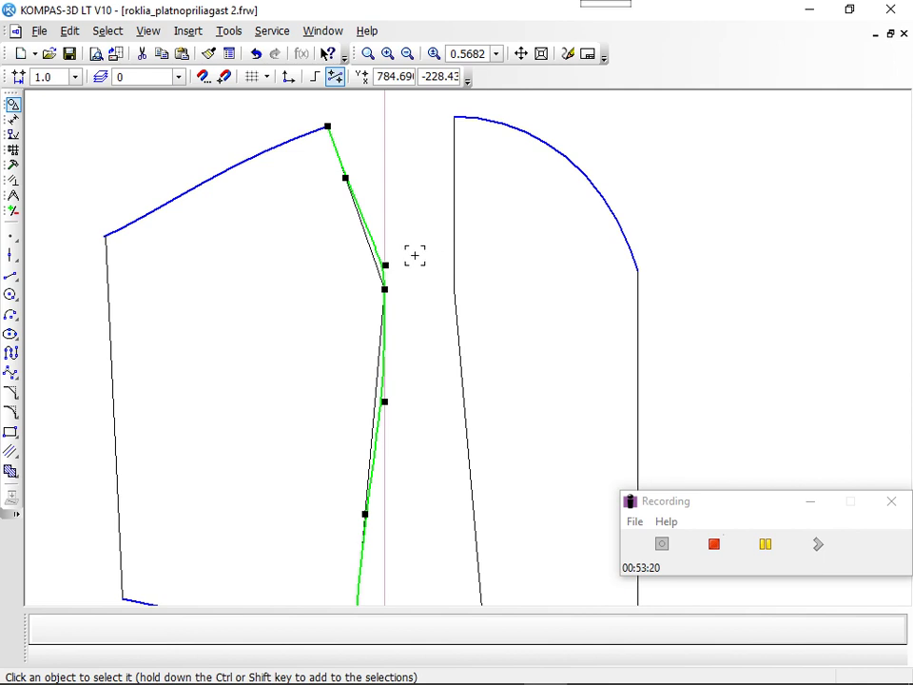
key("Escape")
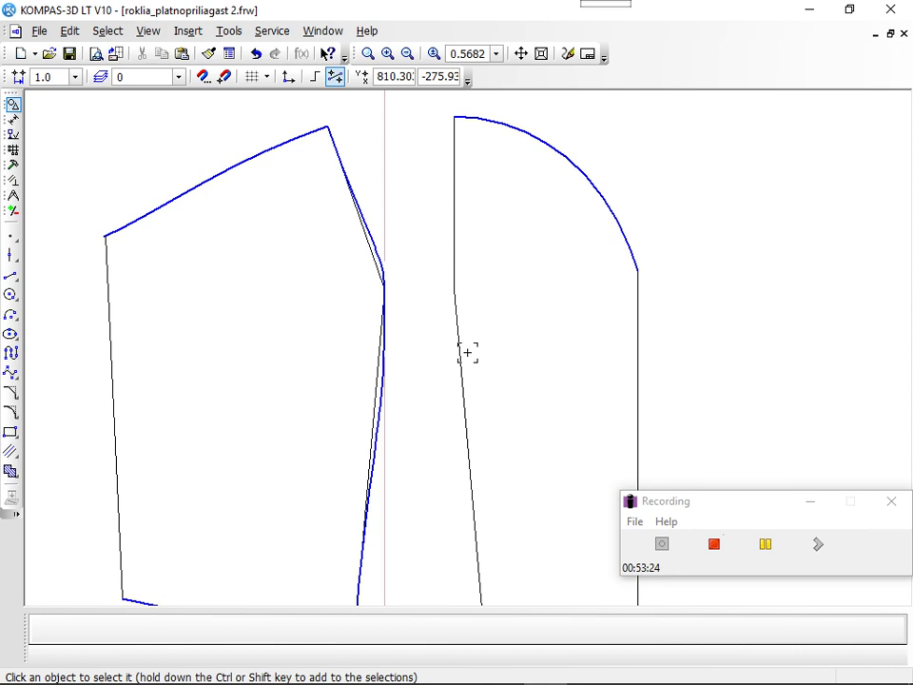
Pan the drawing up to show the bodice front's hem, then check and deselect the seam curve.
left_click(522, 56)
left_click_drag(560, 322, 557, 300)
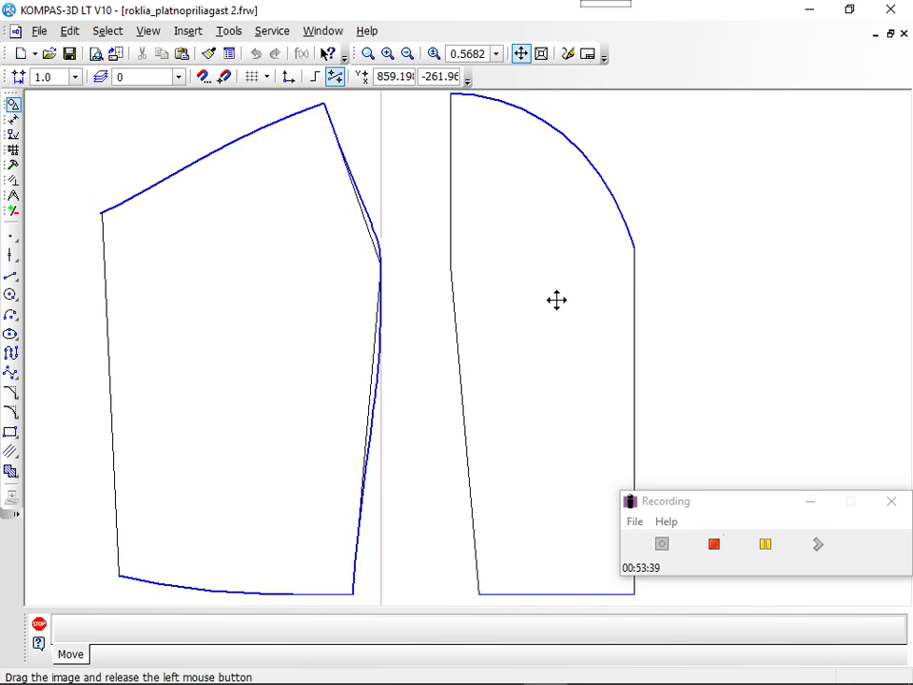
key("Escape")
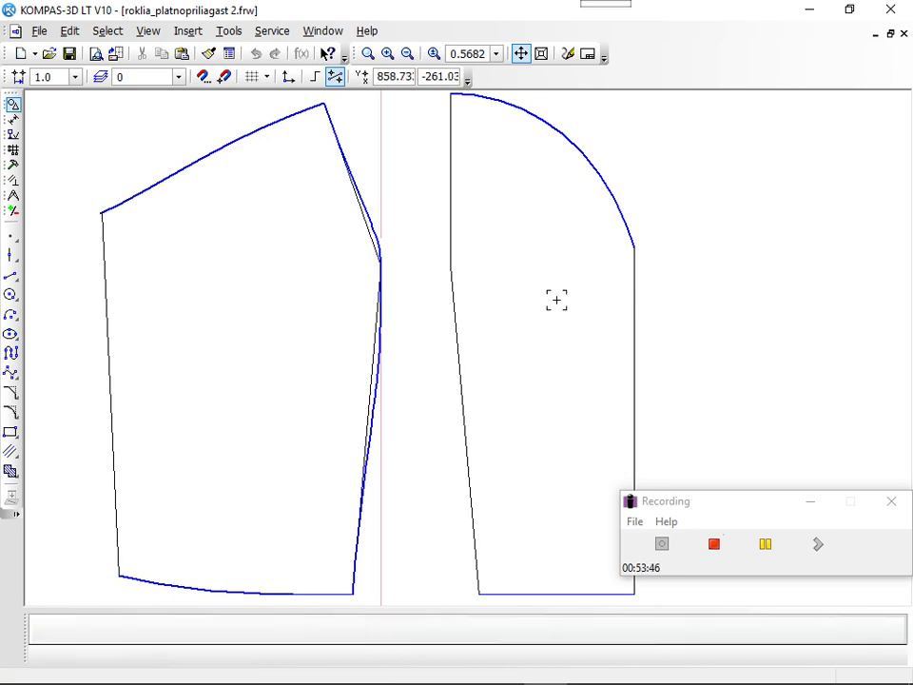
left_click(368, 212)
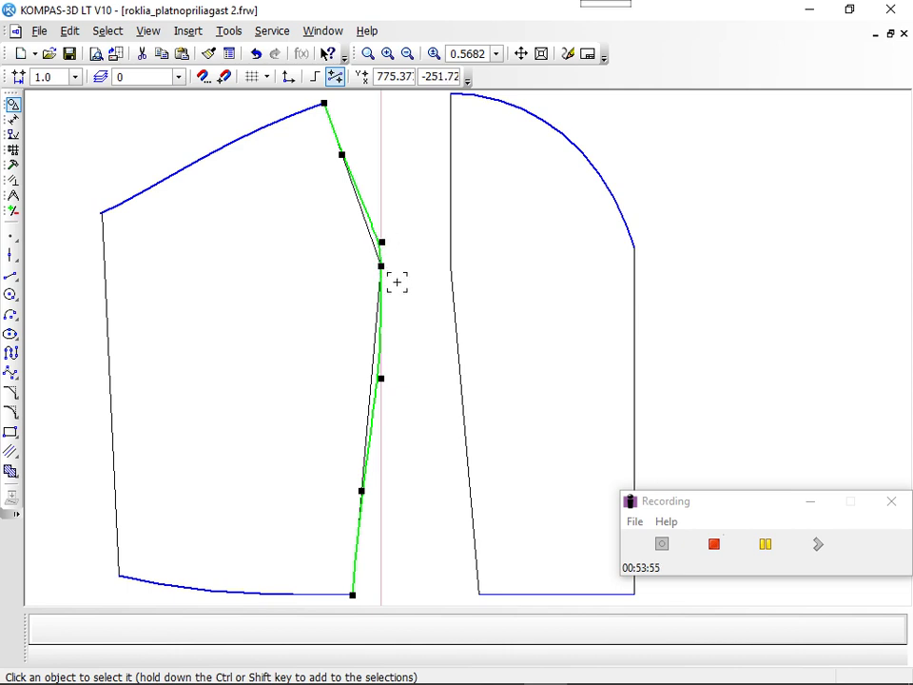
left_click(410, 318)
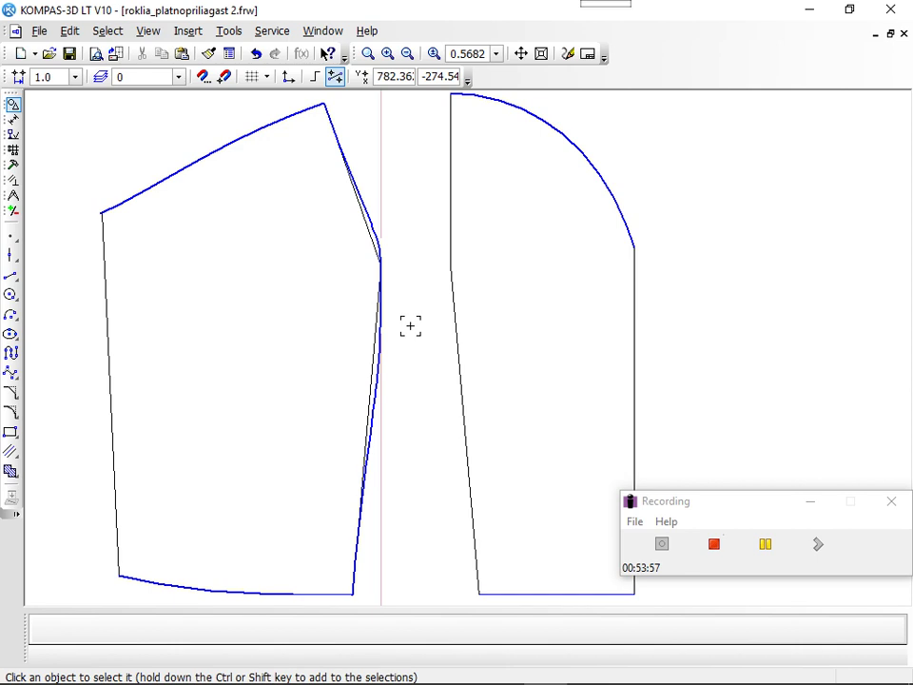
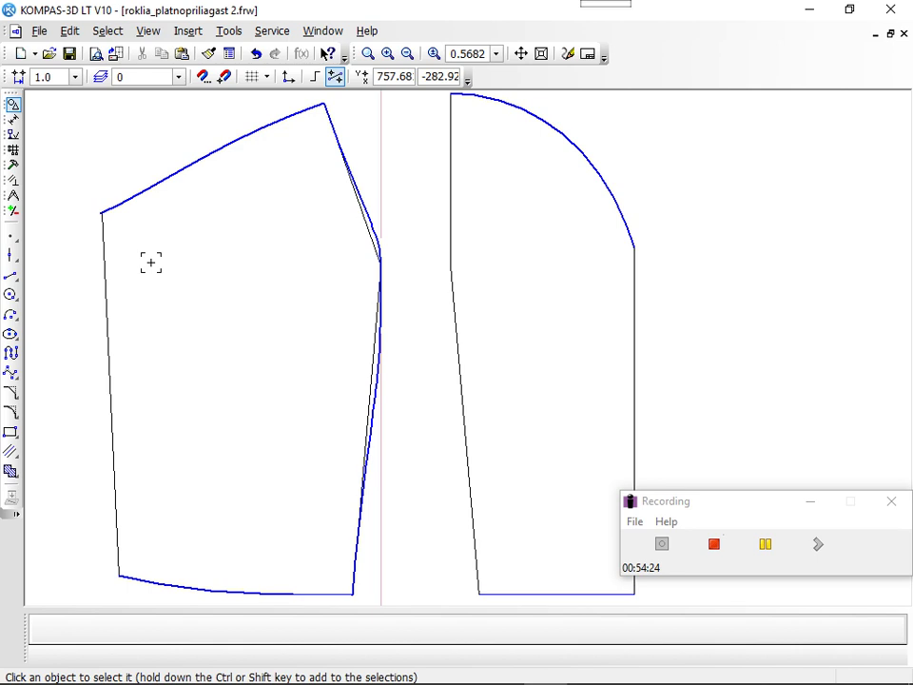
Inspect the front piece's dart-edge contour and its nodes, then start a NURBS curve.
left_click(365, 217)
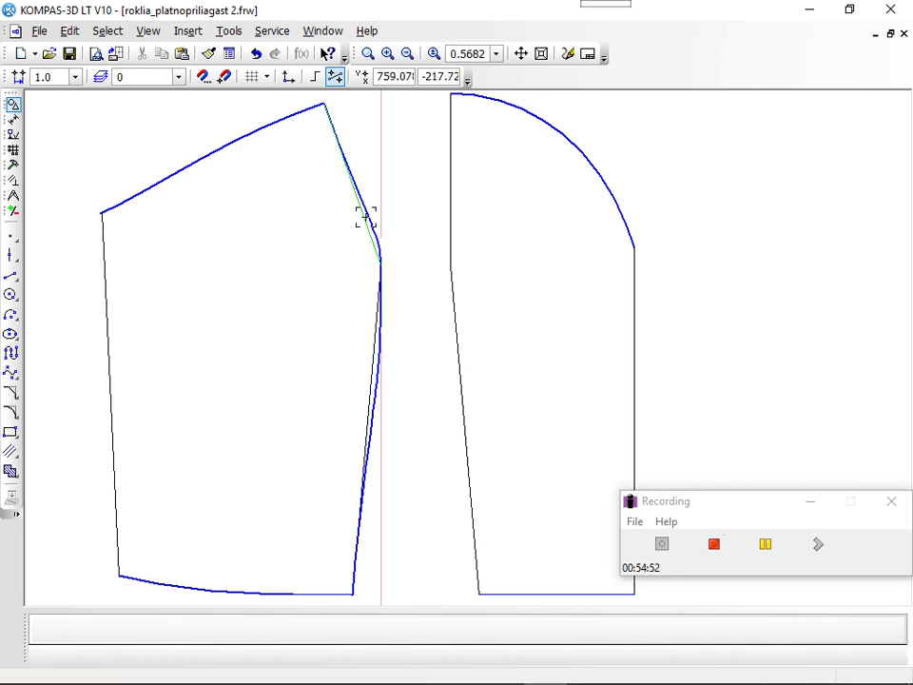
left_click(373, 403)
left_click(373, 404)
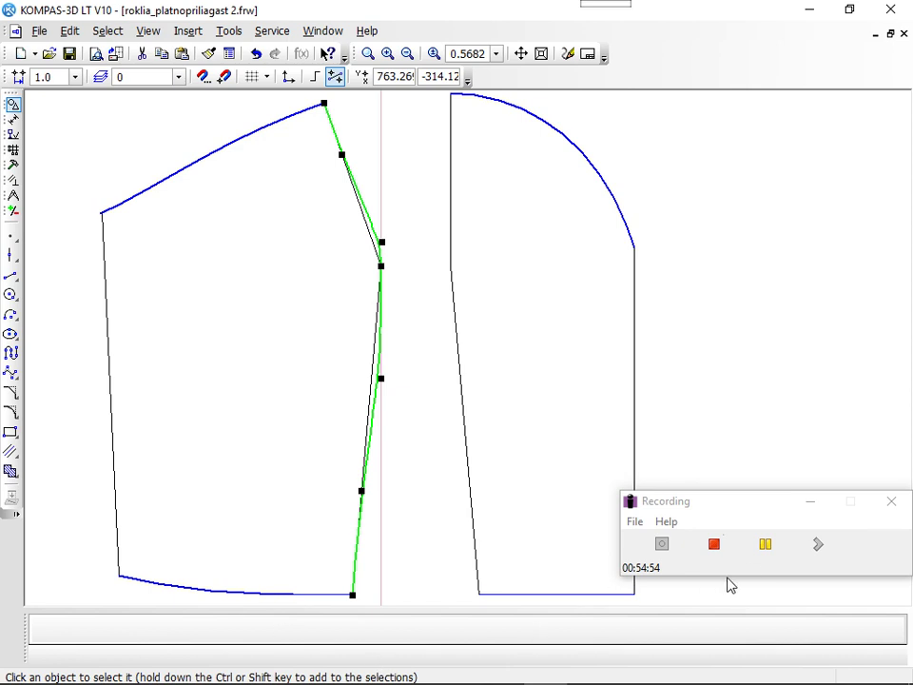
left_click(767, 546)
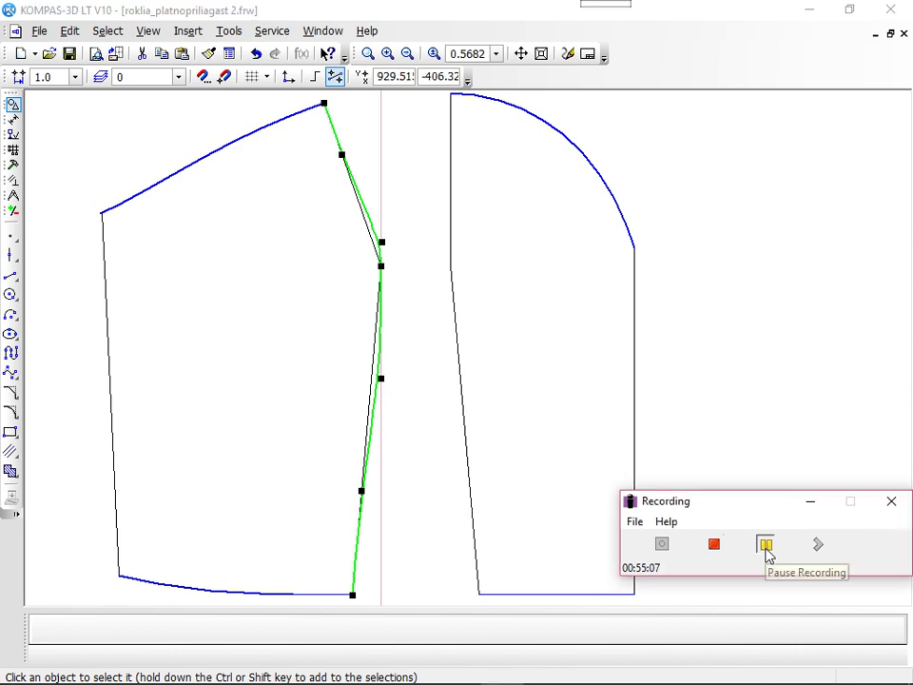
left_click(830, 370)
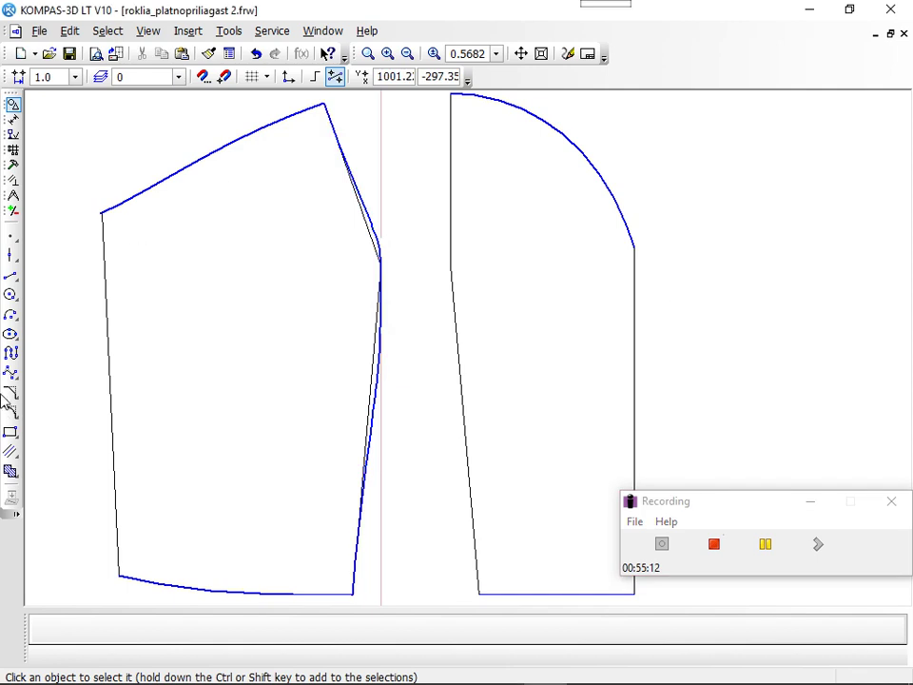
left_click(12, 373)
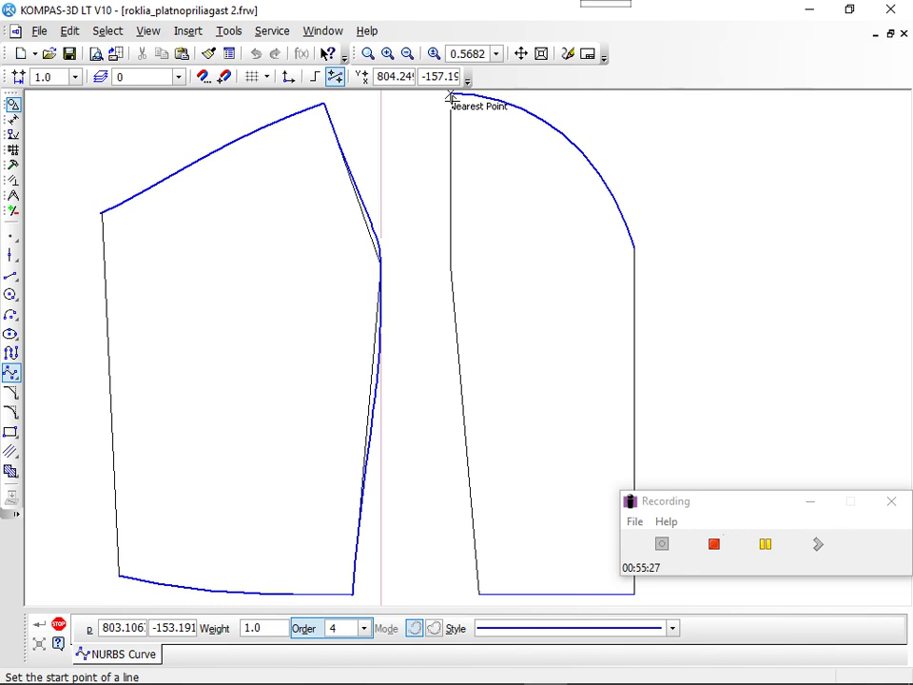
Draw a six-point NURBS curve down the side panel's left edge from top corner to hem.
left_click(451, 98)
middle_click_drag(451, 98, 451, 121)
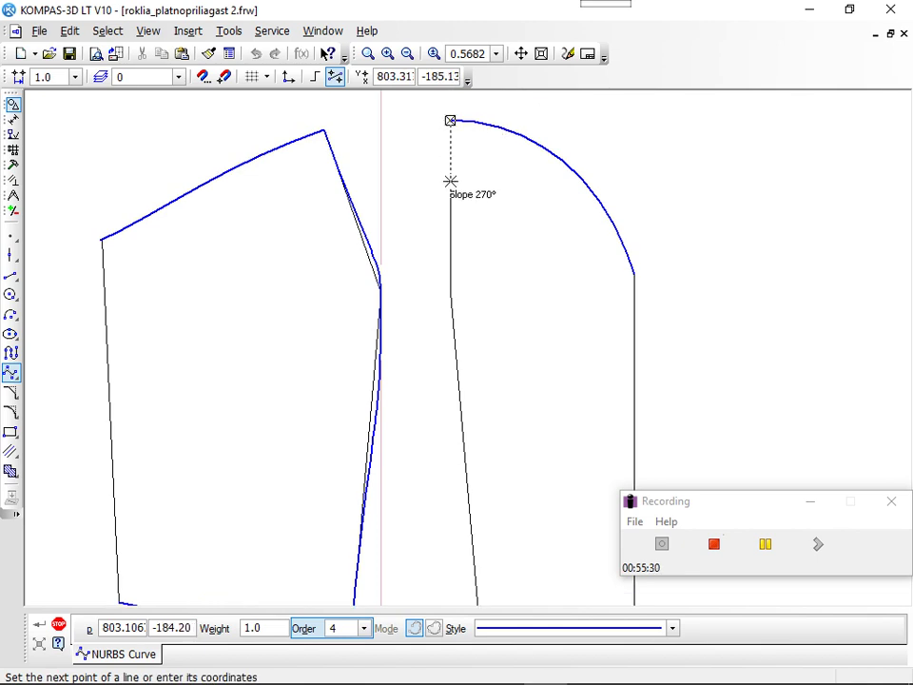
left_click(407, 54)
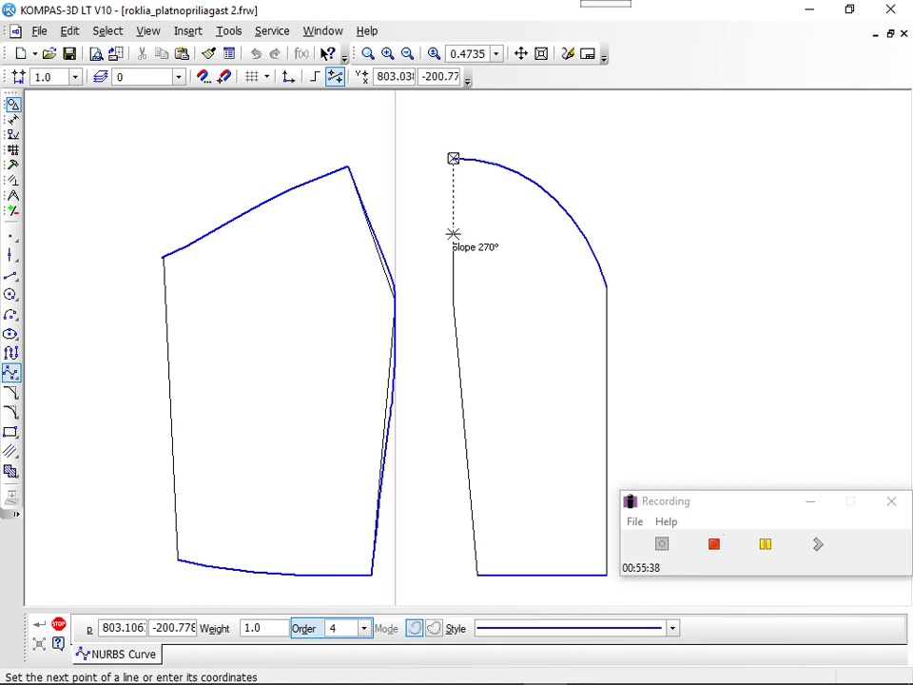
left_click(453, 233)
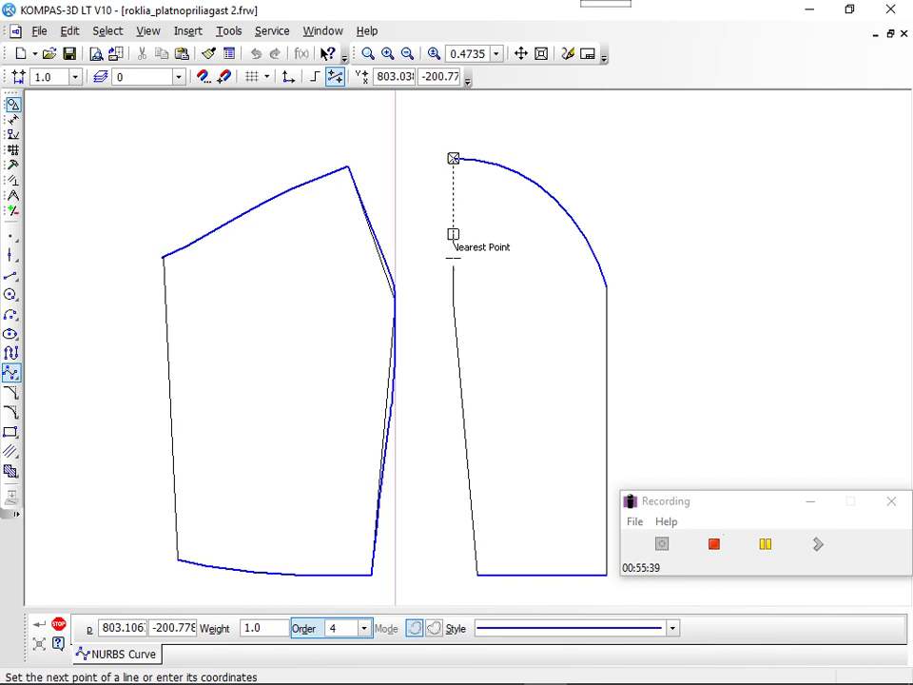
left_click(452, 302)
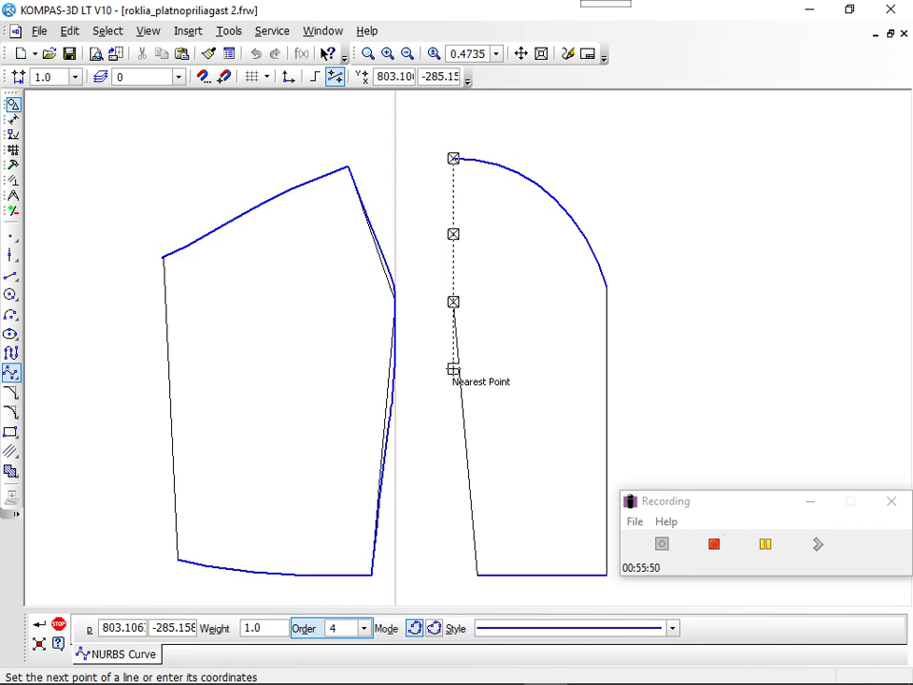
left_click(453, 369)
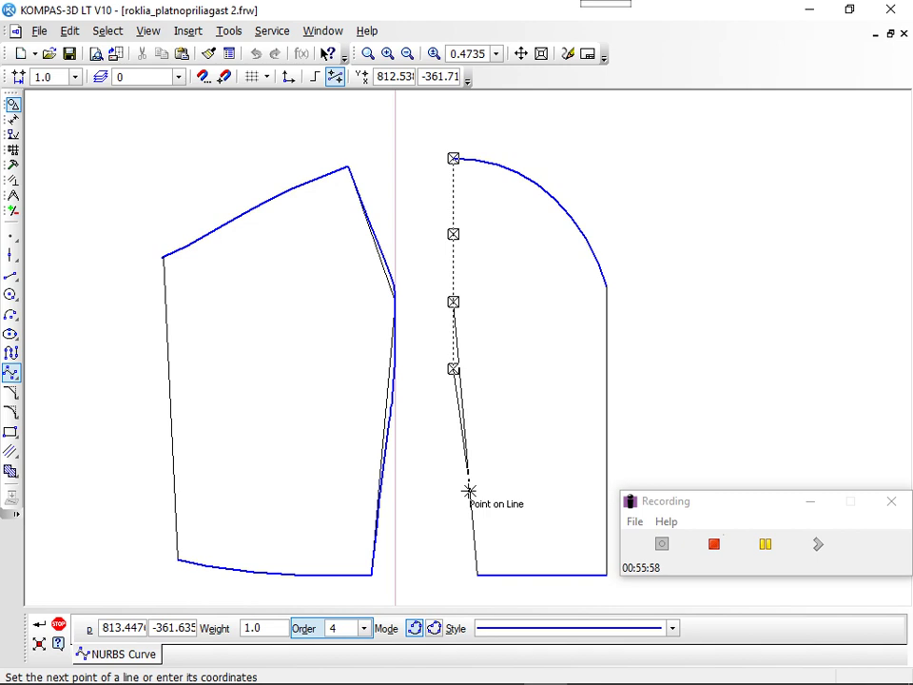
left_click(469, 491)
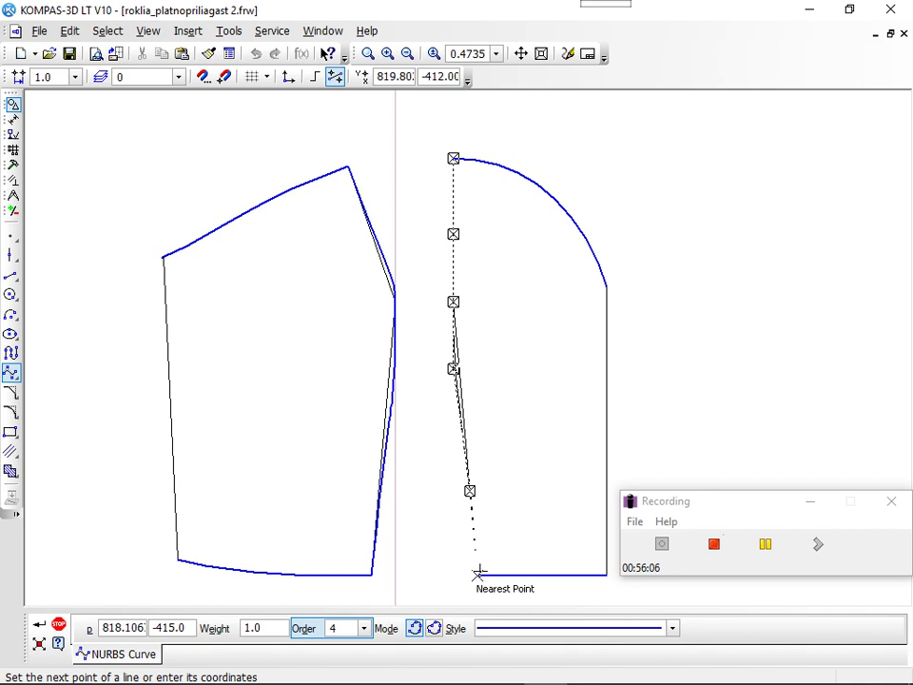
left_click(478, 573)
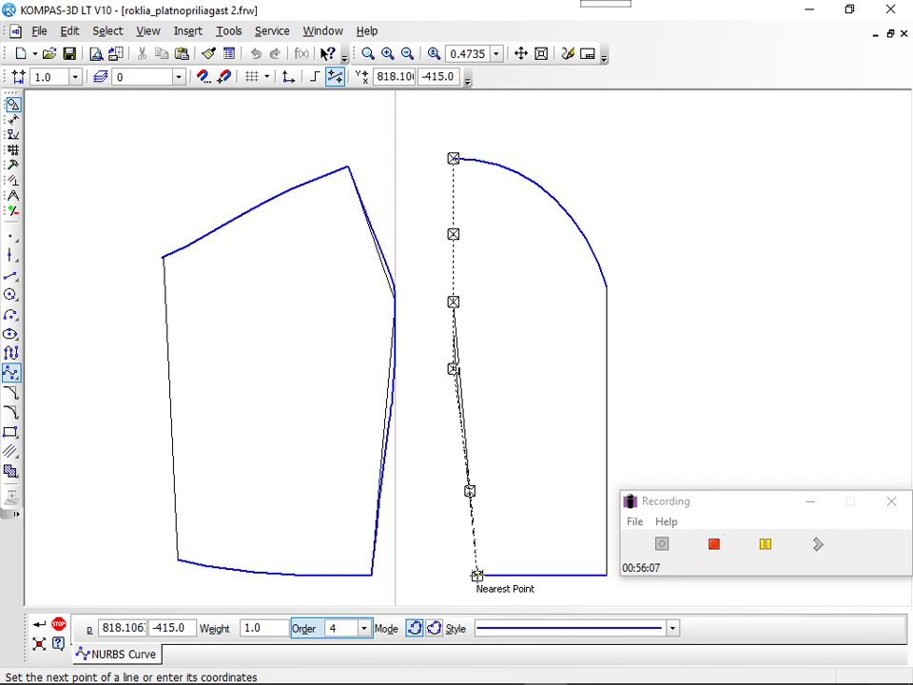
right_click(478, 574)
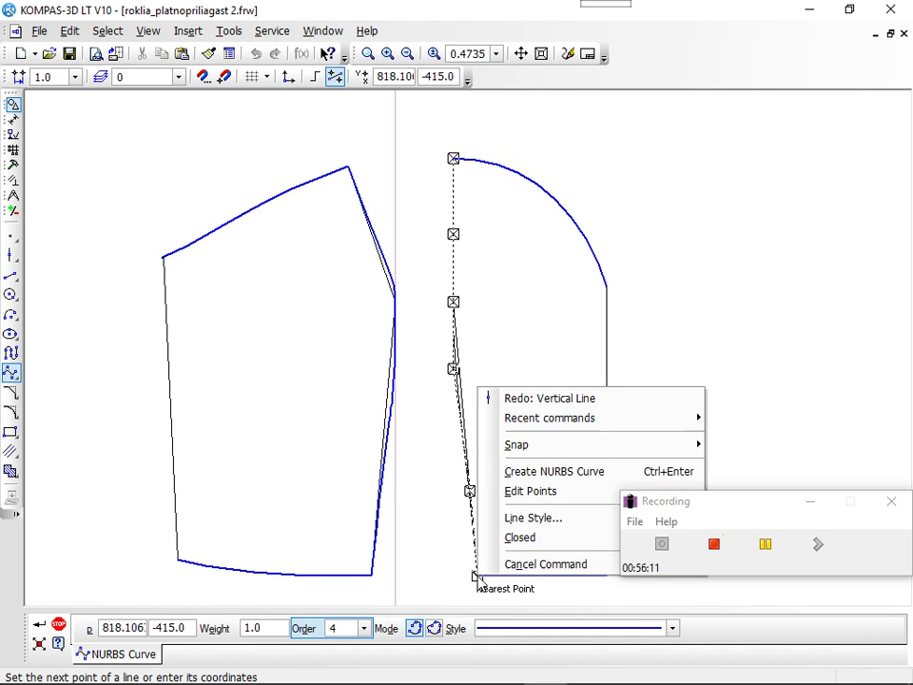
left_click(561, 474)
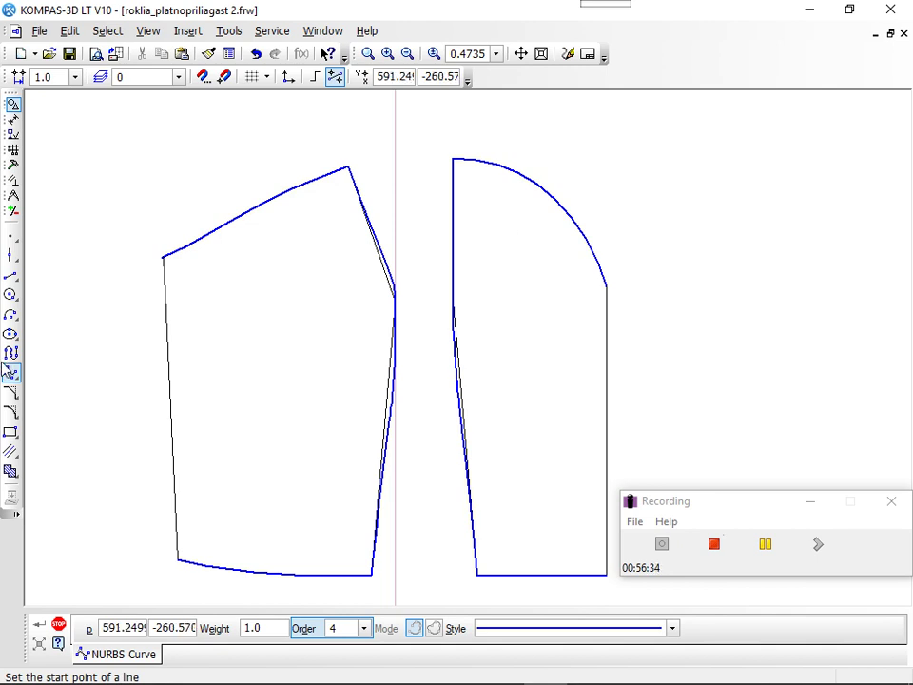
Place seam points at the front piece's dart tip and the matching spot on the side panel.
left_click(10, 236)
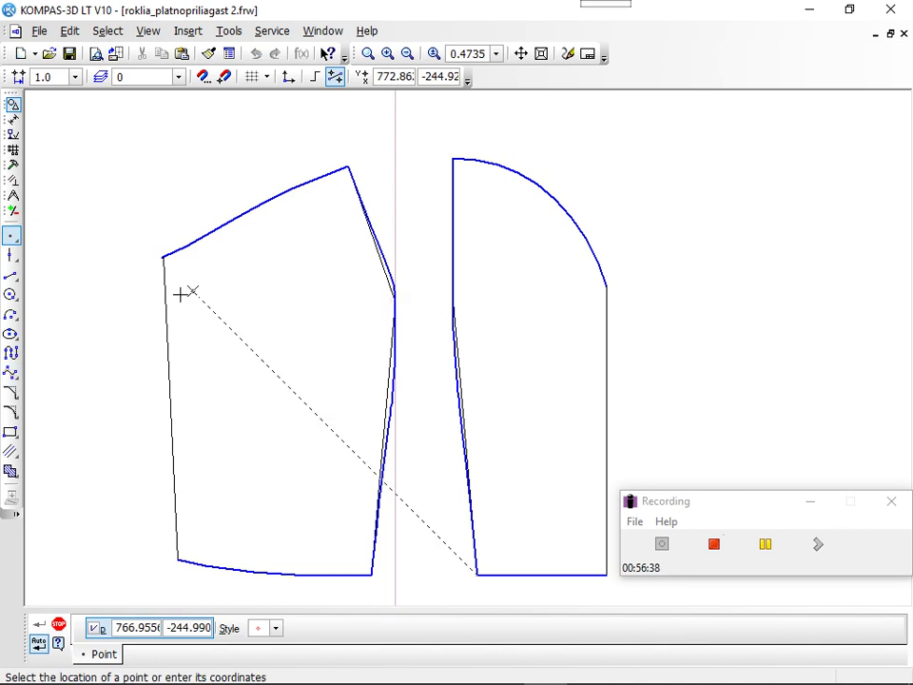
left_click(12, 242)
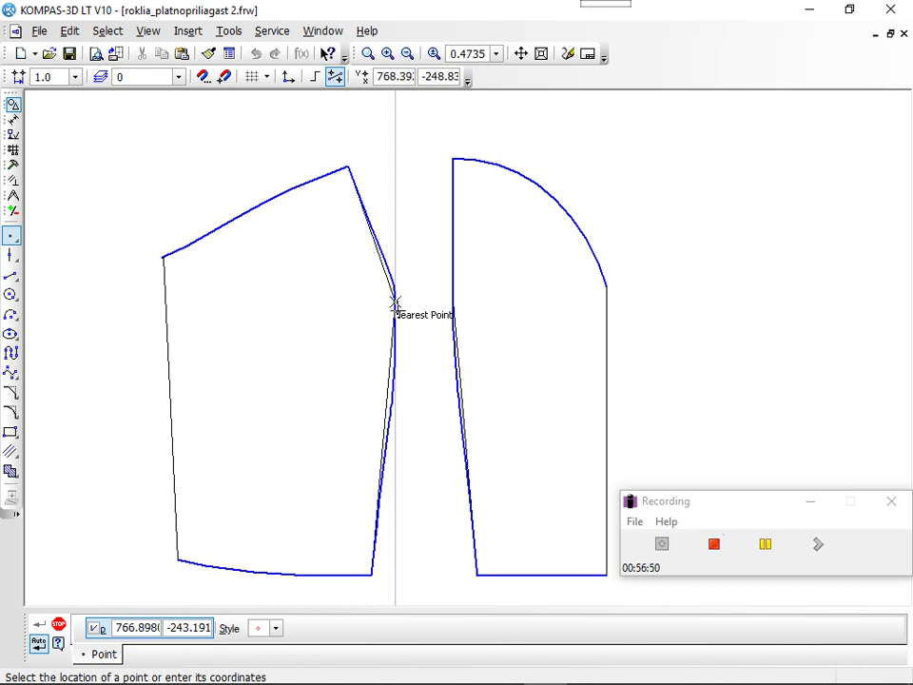
left_click(395, 303)
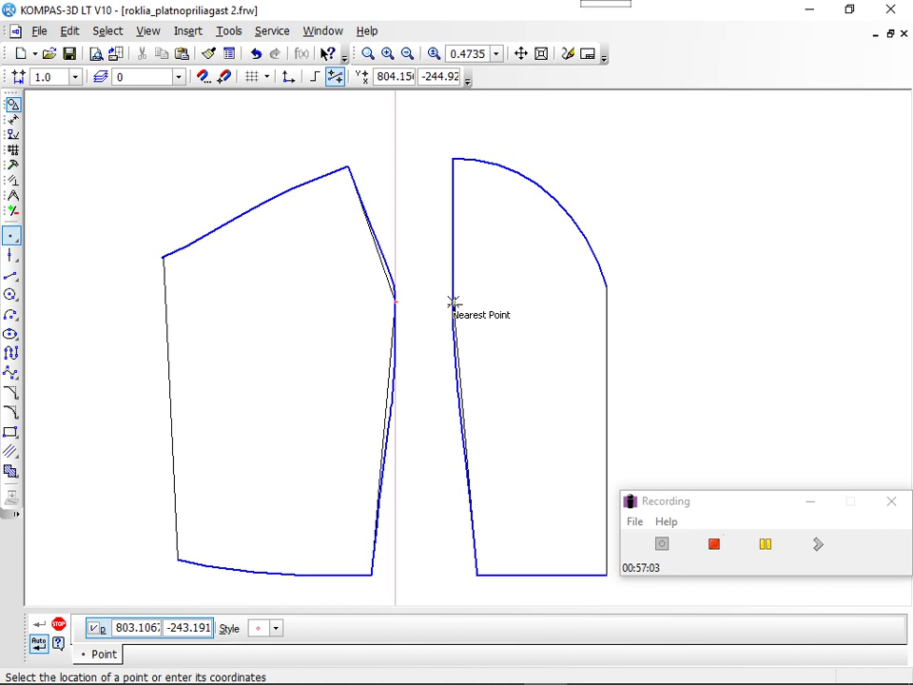
left_click(454, 303)
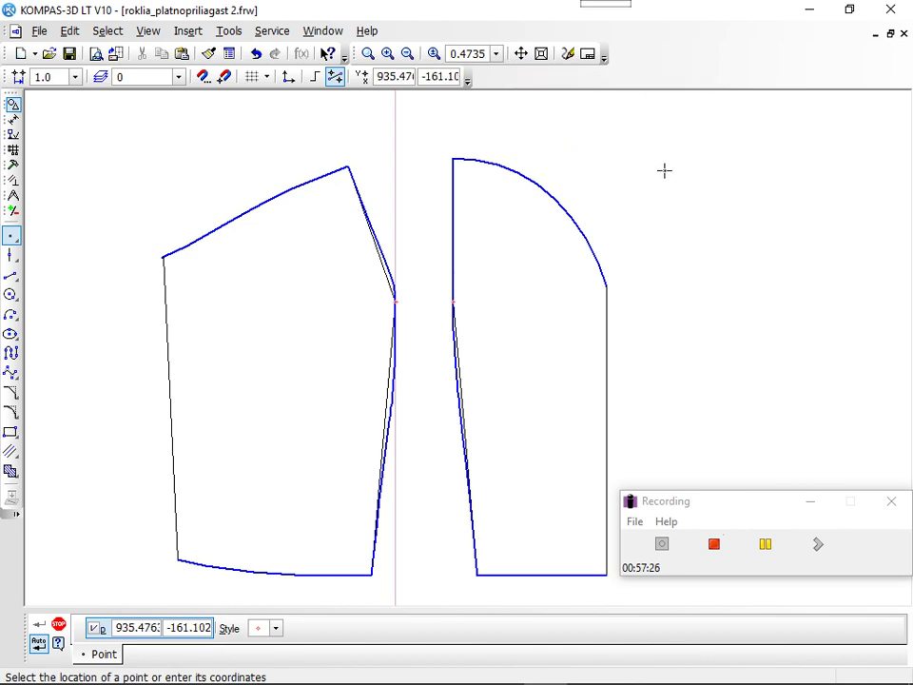
key("Escape")
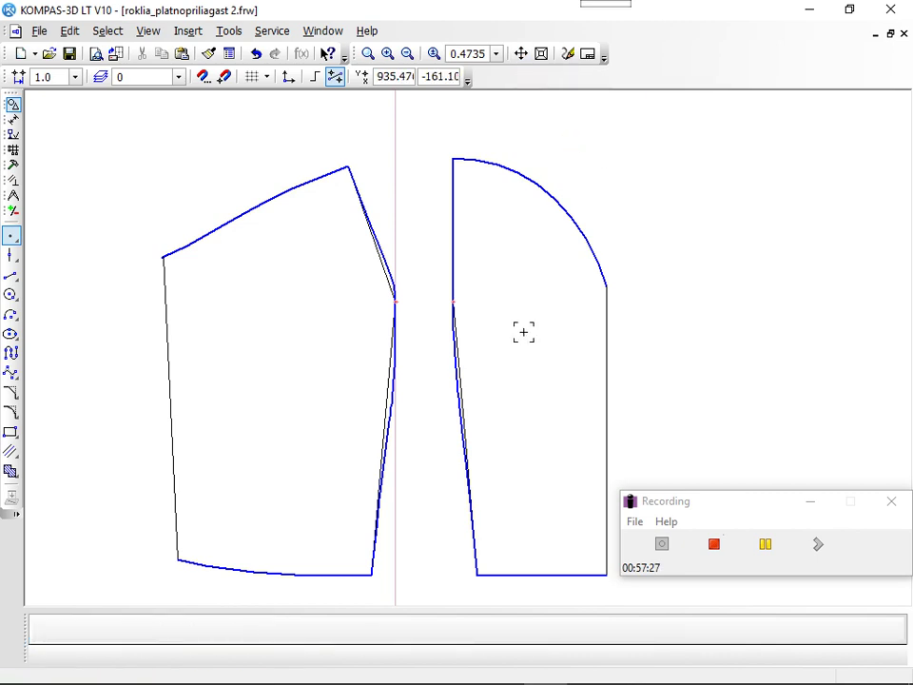
Pan the view up and remove the vertical construction line between the two pieces.
left_click(521, 54)
mouse_move(530, 444)
left_mouse_down()
mouse_move(524, 286)
mouse_move(519, 387)
mouse_move(522, 310)
left_mouse_up()
mouse_move(519, 544)
left_mouse_down()
mouse_move(542, 413)
mouse_move(548, 306)
left_mouse_up()
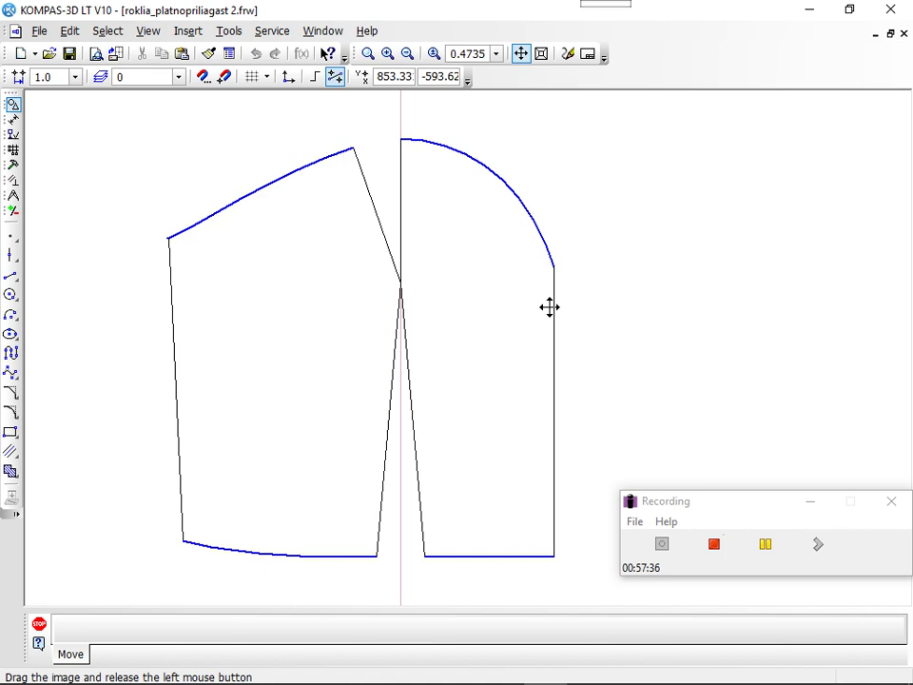
key("Escape")
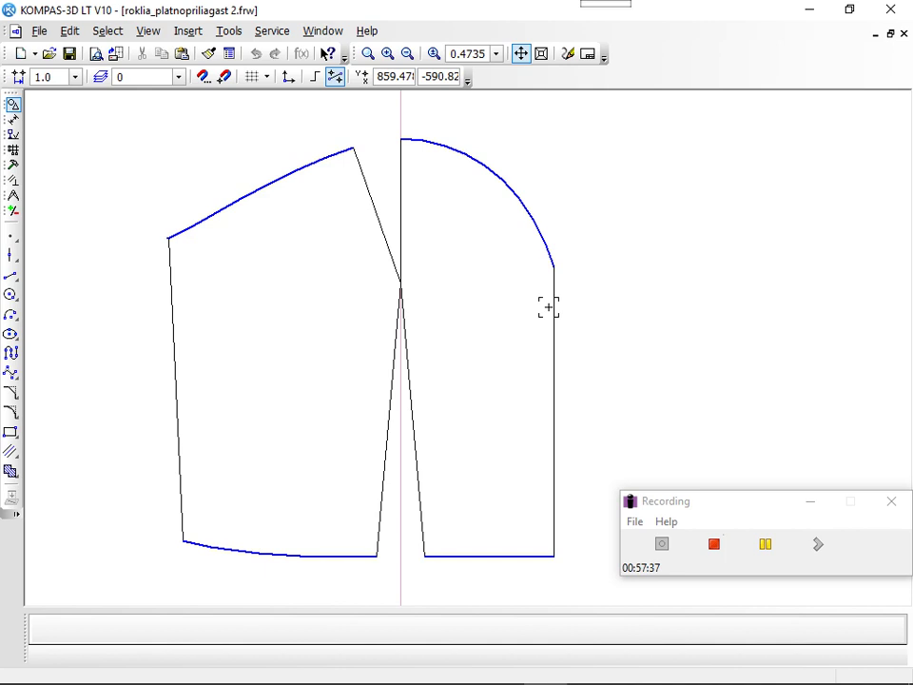
key("Escape")
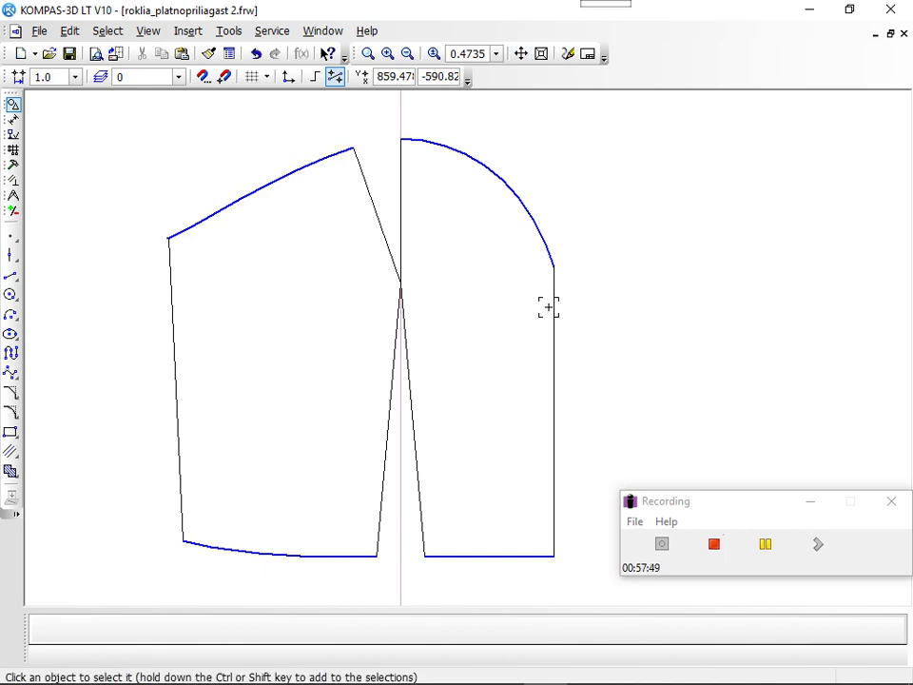
left_click(400, 541)
key("Delete")
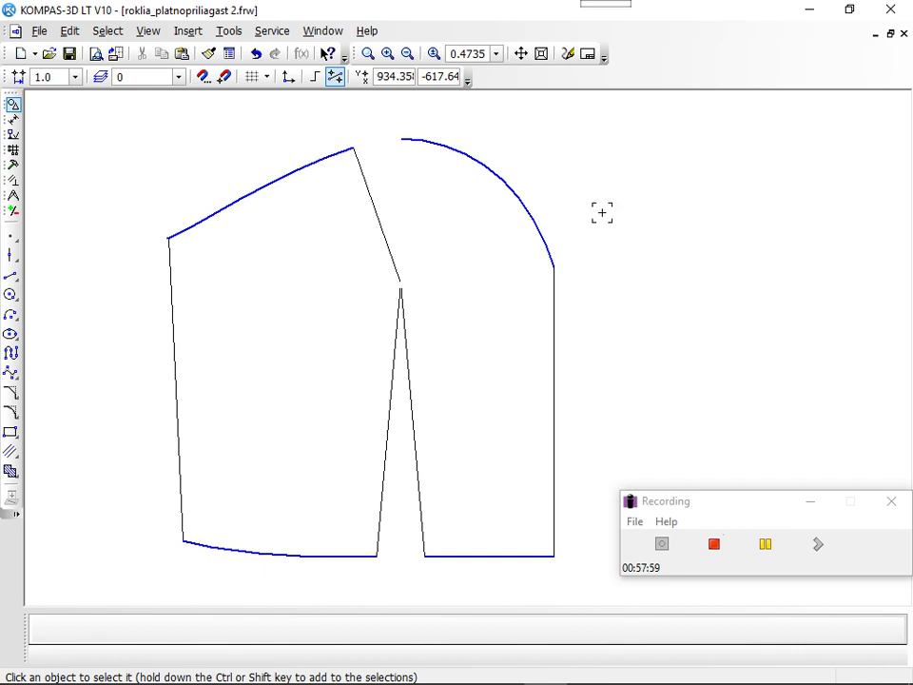
left_click(389, 54)
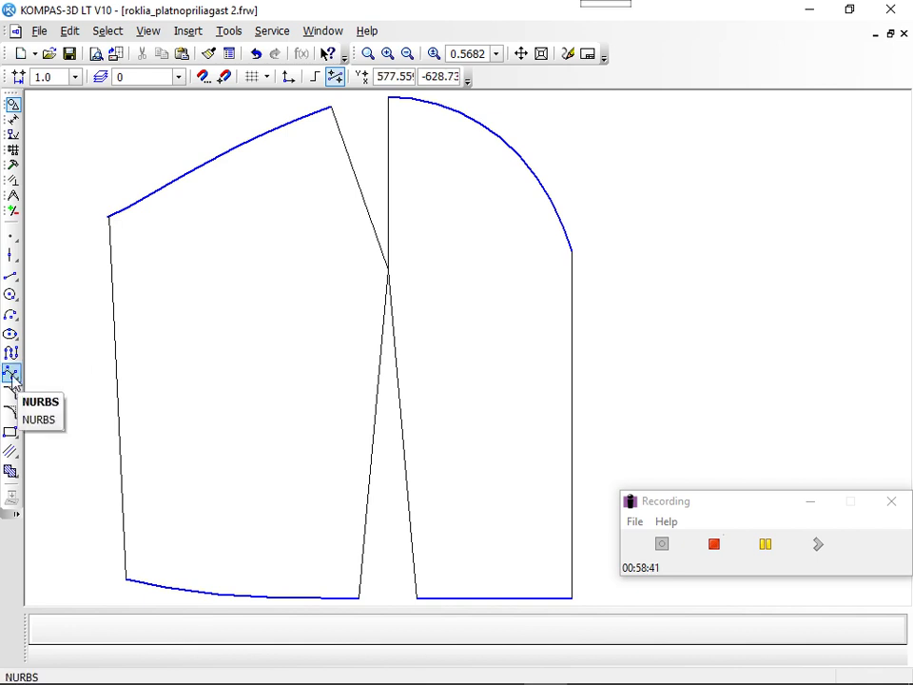
Draw a NURBS curve from the dart's lower right corner through the dart to the shoulder line.
left_click(11, 375)
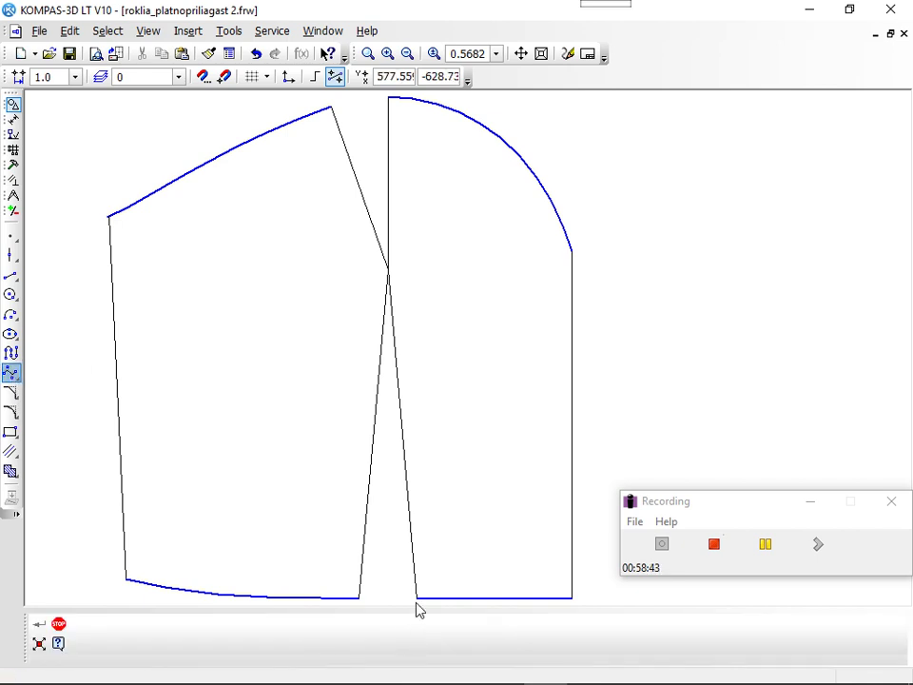
middle_click_drag(416, 598, 415, 575)
left_click(416, 576)
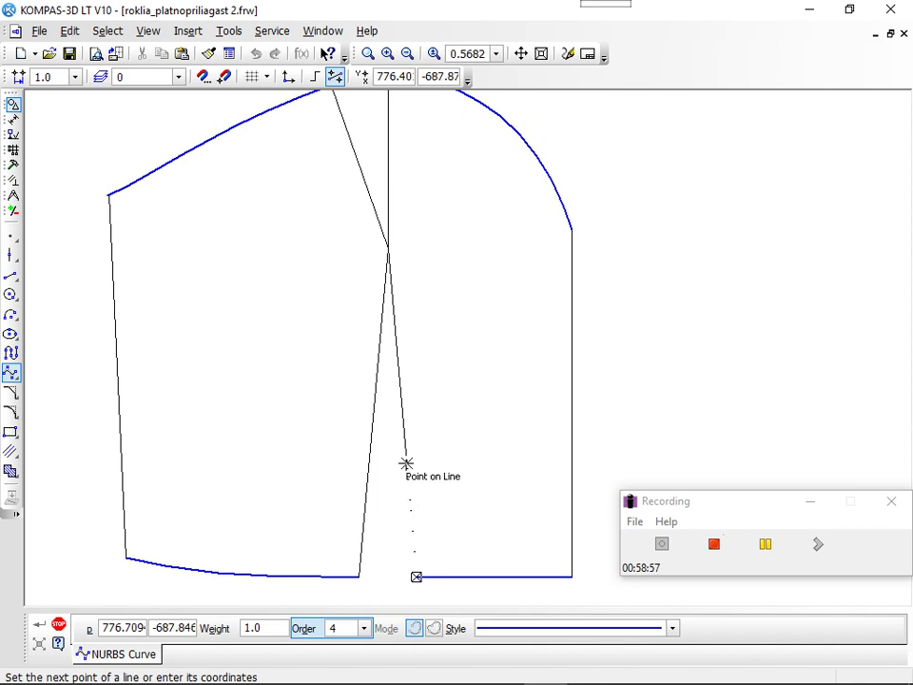
left_click(406, 464)
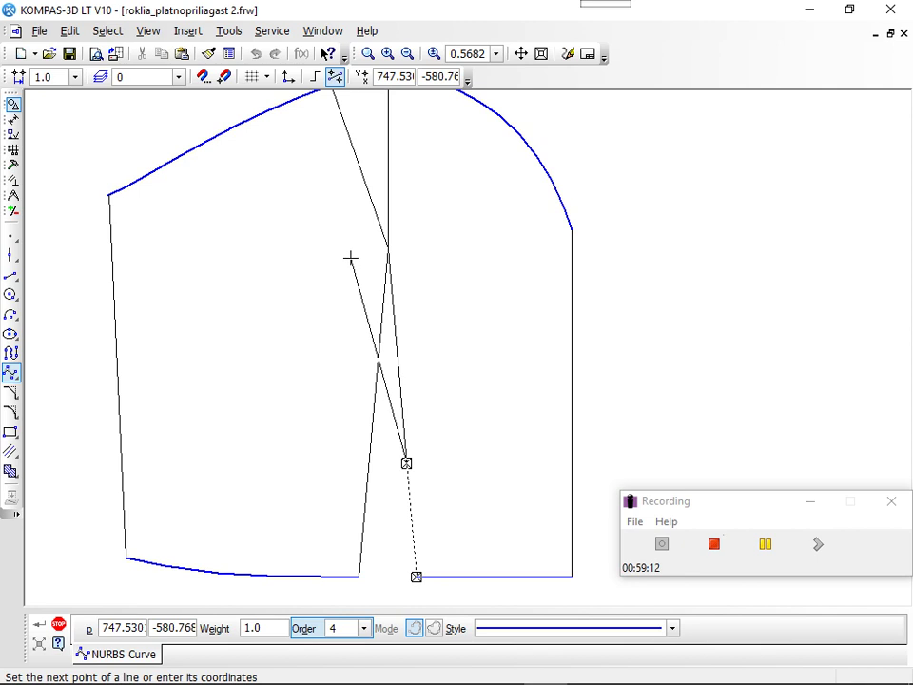
left_click(350, 258)
left_click(350, 258)
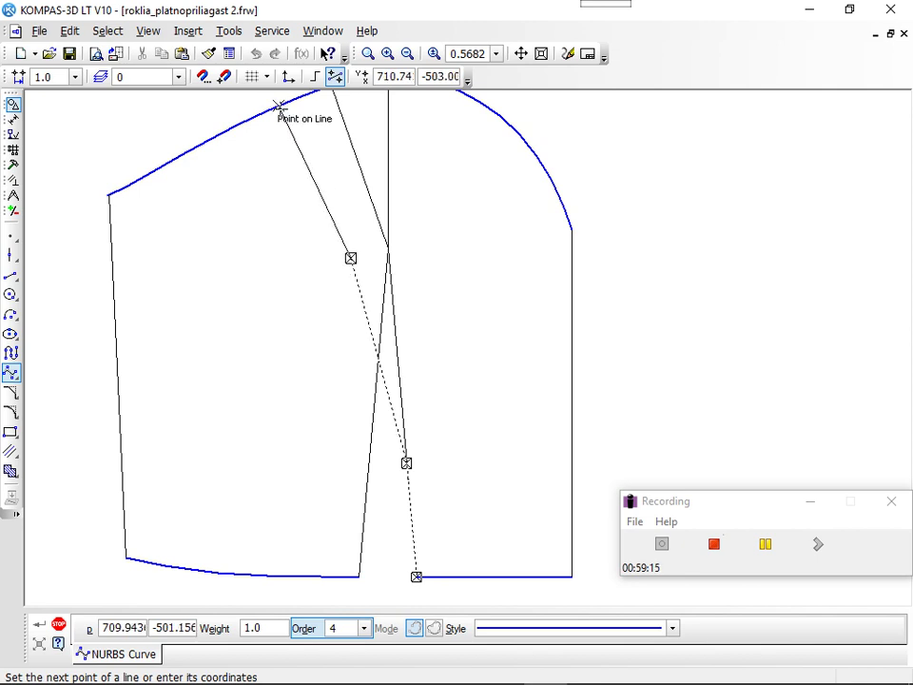
left_click(279, 110)
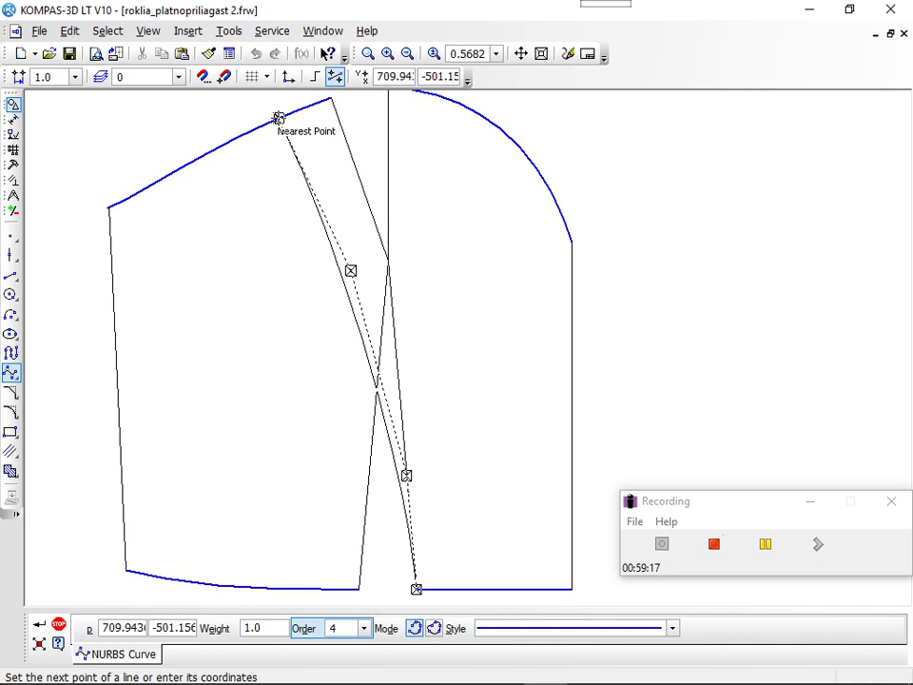
right_click(279, 118)
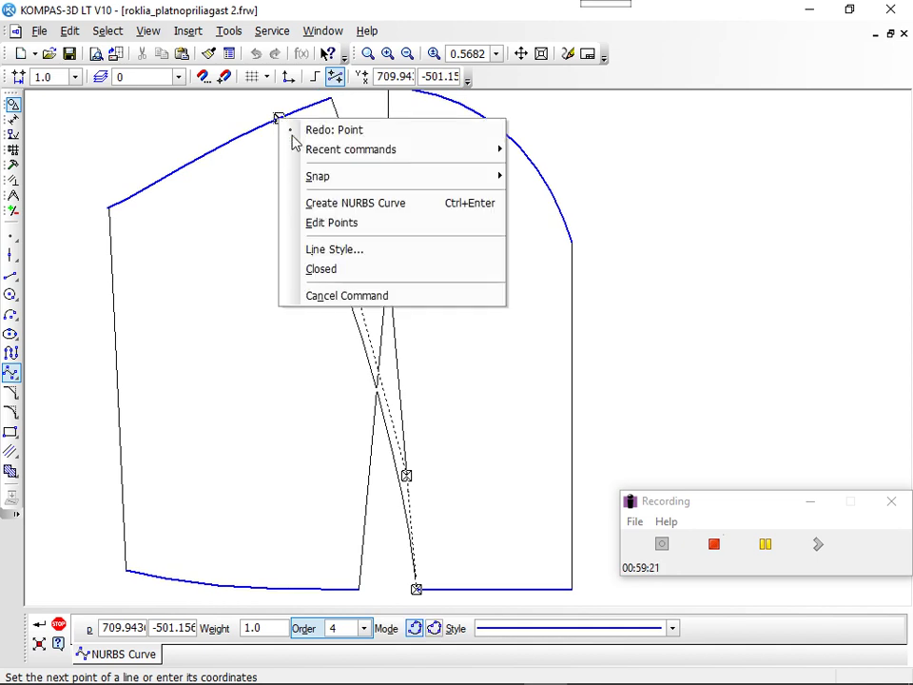
left_click(350, 204)
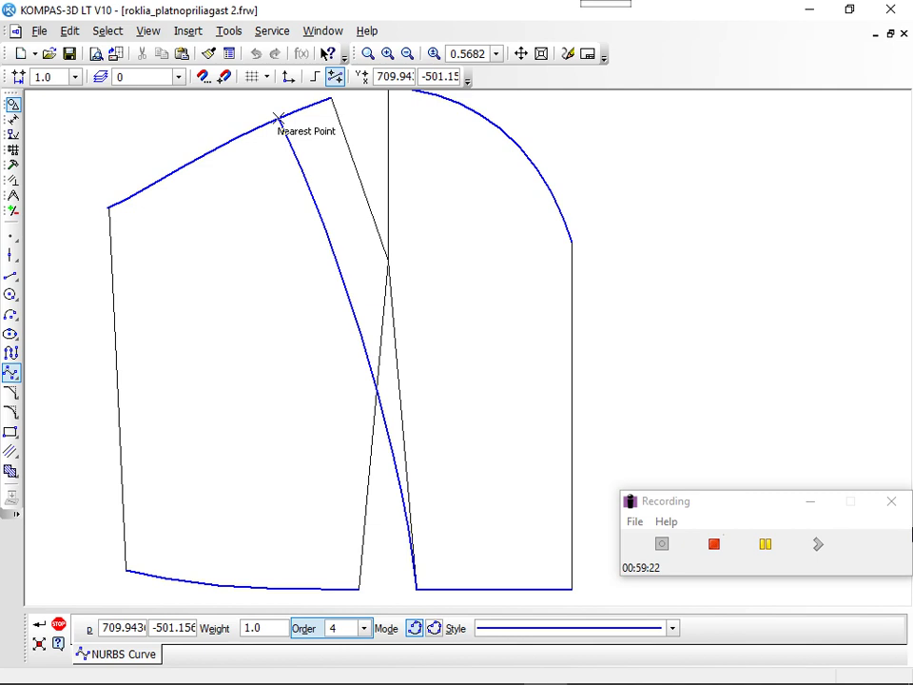
key("ctrl+Return")
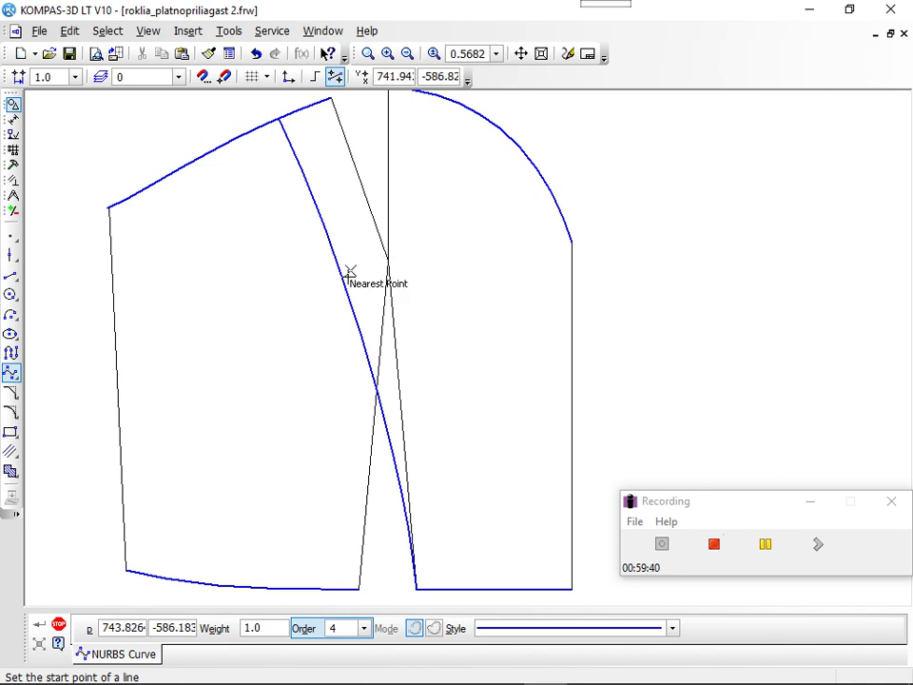
Start a circle centred at the dart's top point, then cancel it without creating one.
left_click(11, 294)
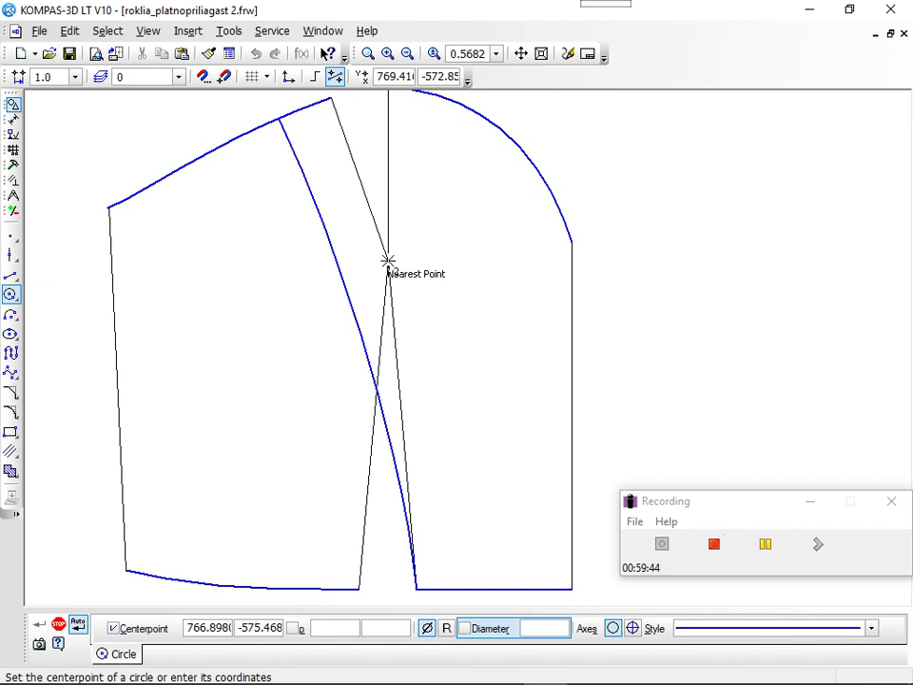
left_click(388, 259)
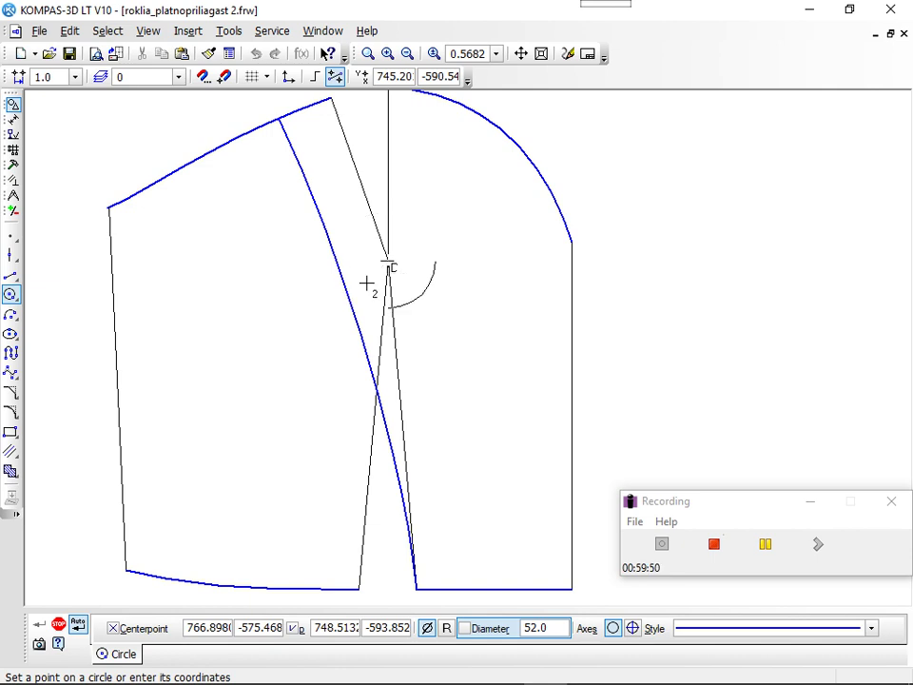
key("Escape")
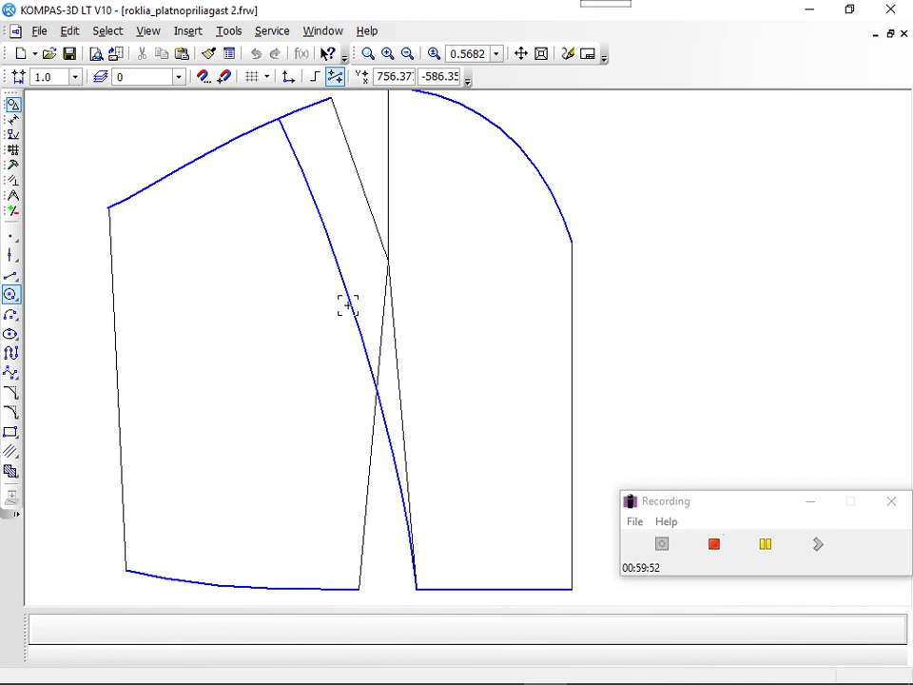
key("Escape")
Reshape the princess-seam curve by dragging a point near the dart slightly to the right.
left_click(346, 301)
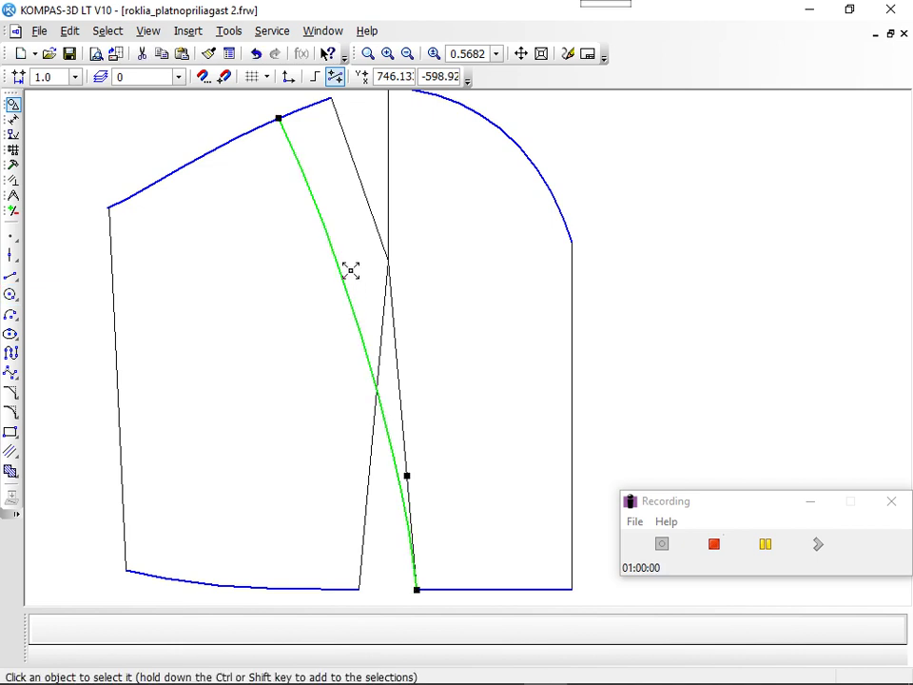
left_click_drag(354, 269, 373, 262)
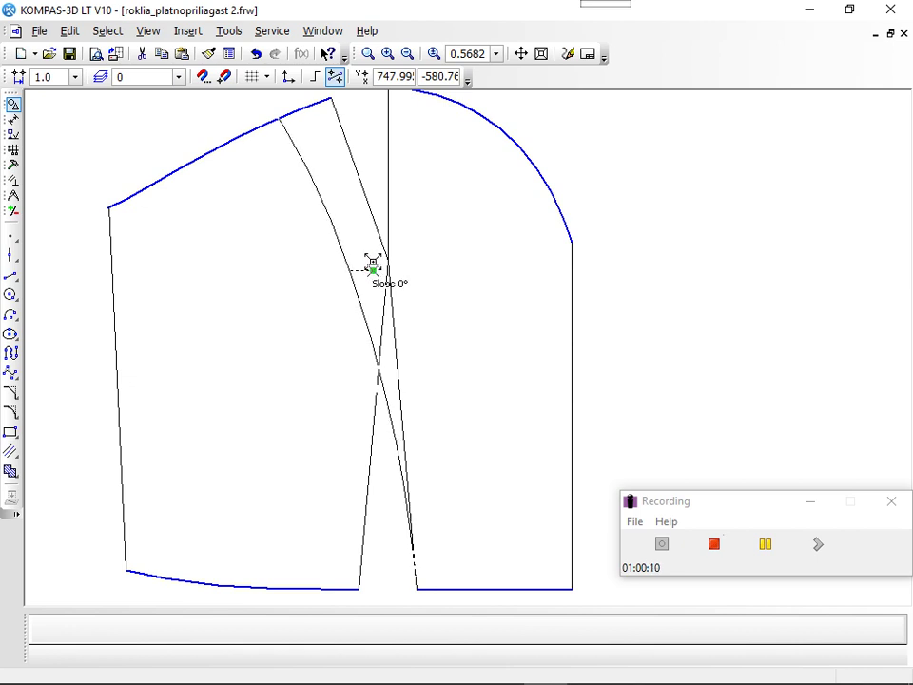
left_click_drag(373, 263, 377, 265)
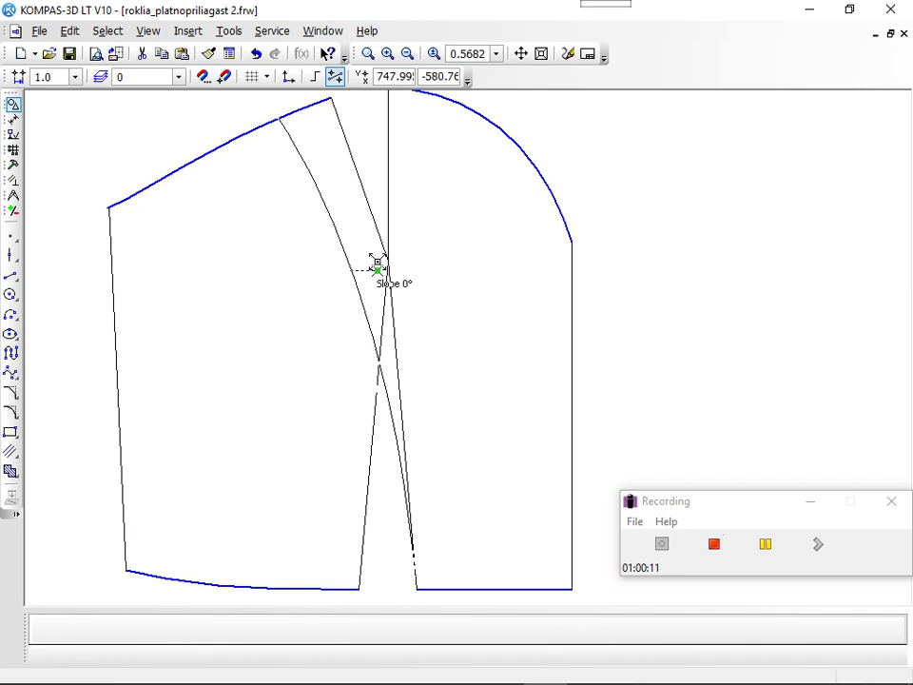
left_click_drag(377, 264, 377, 264)
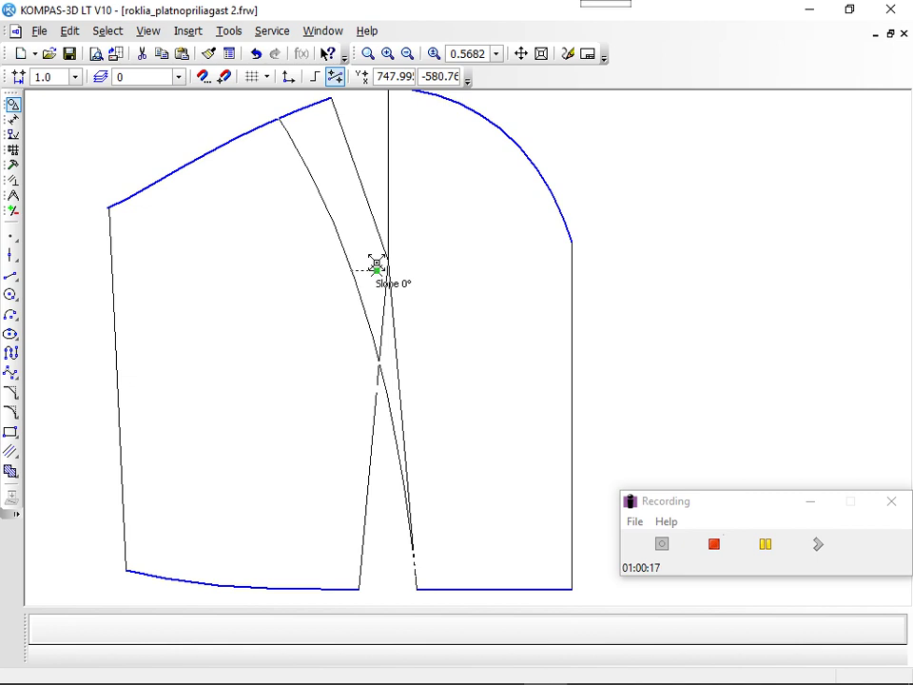
left_click_drag(377, 263, 375, 266)
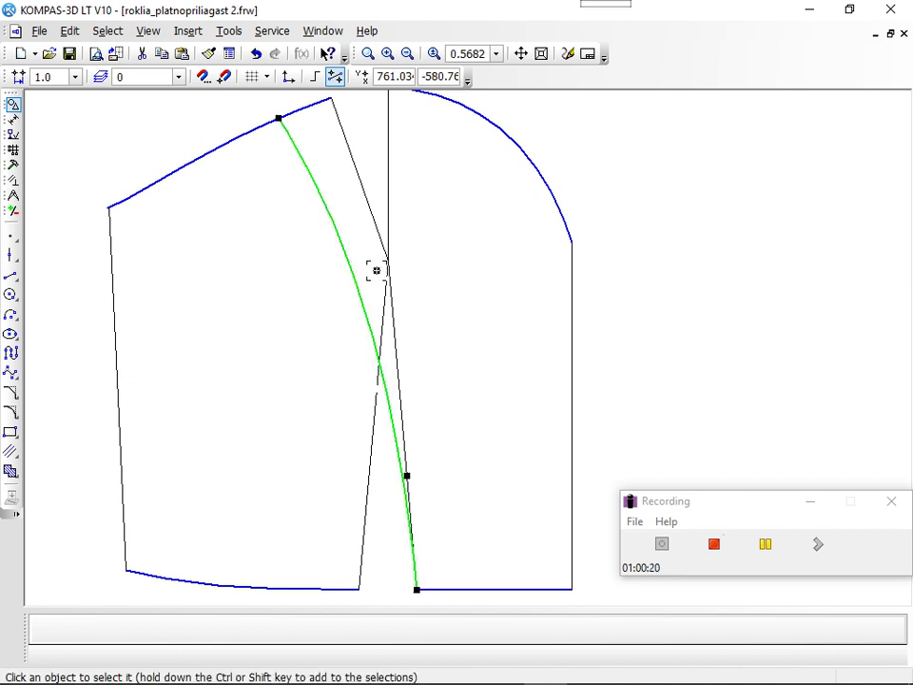
left_click(471, 328)
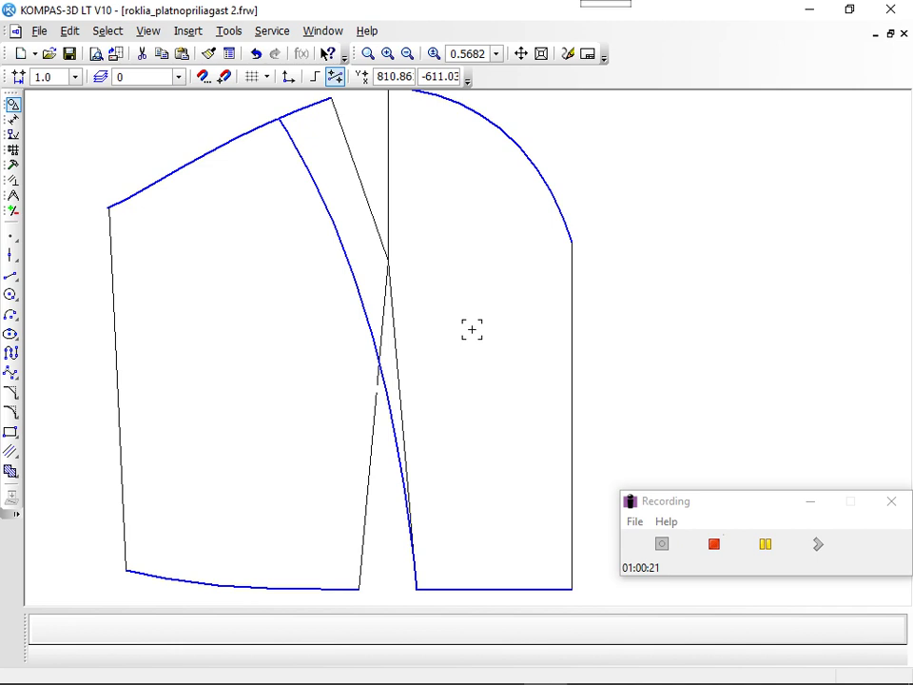
left_click(351, 277)
left_click(322, 307)
left_click(329, 218)
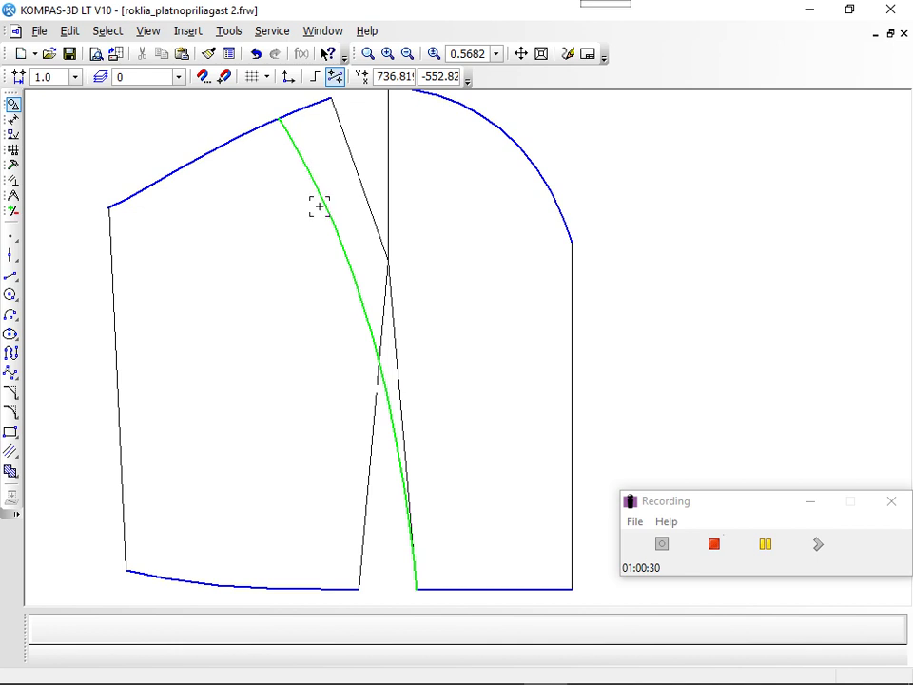
left_click(348, 229)
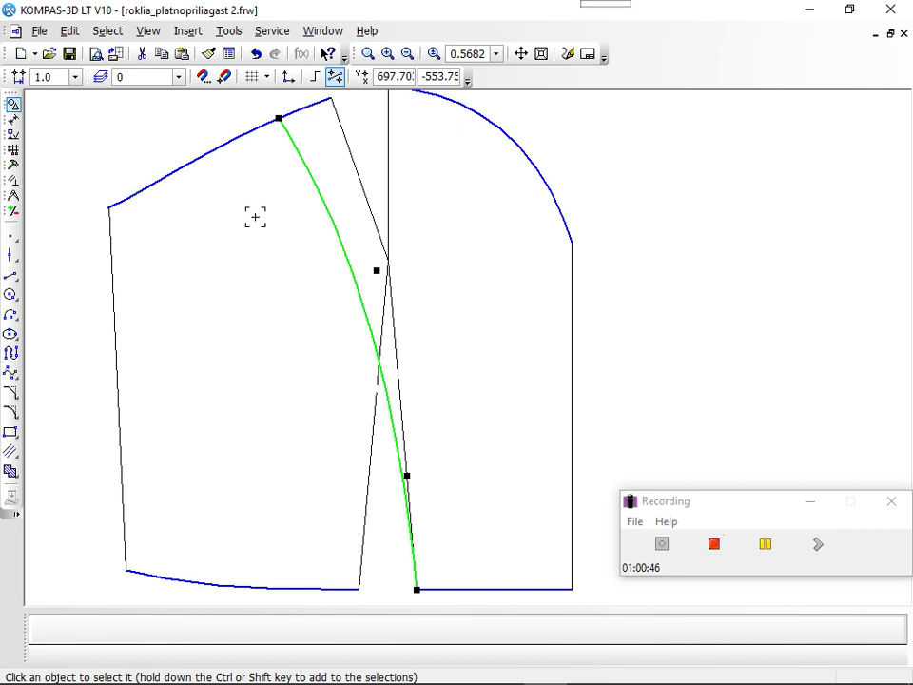
Move an upper control point of the seam curve and rebuild it as a NURBS curve.
double_click(348, 257)
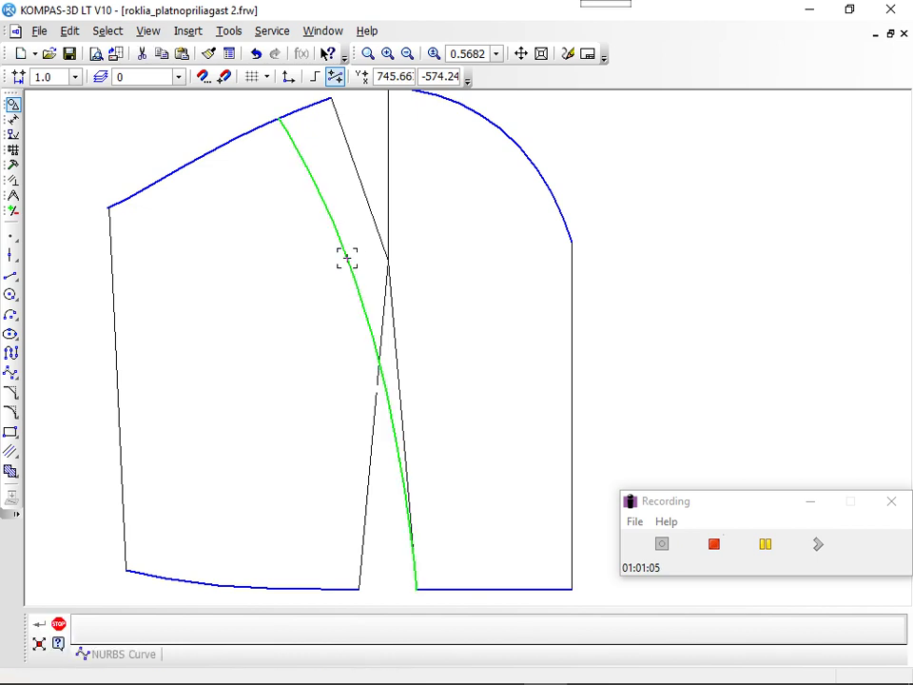
left_click(347, 257)
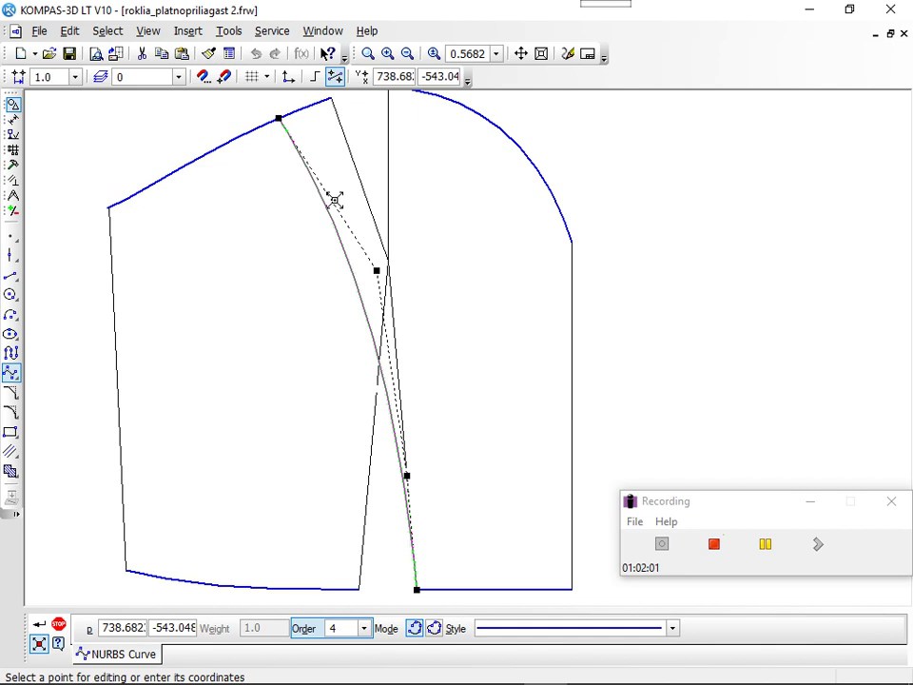
left_click(335, 200)
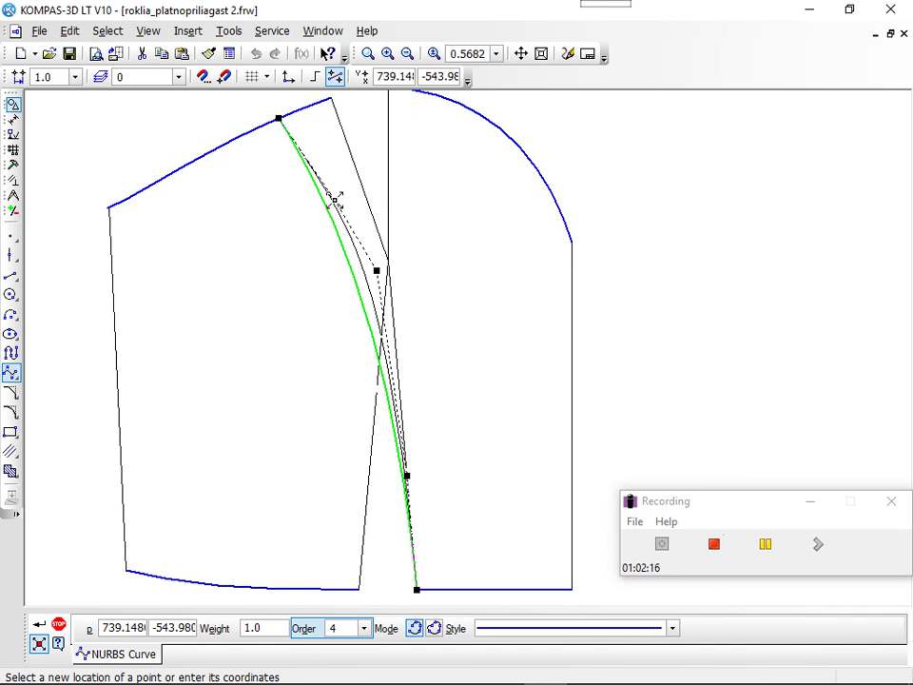
left_click(335, 200)
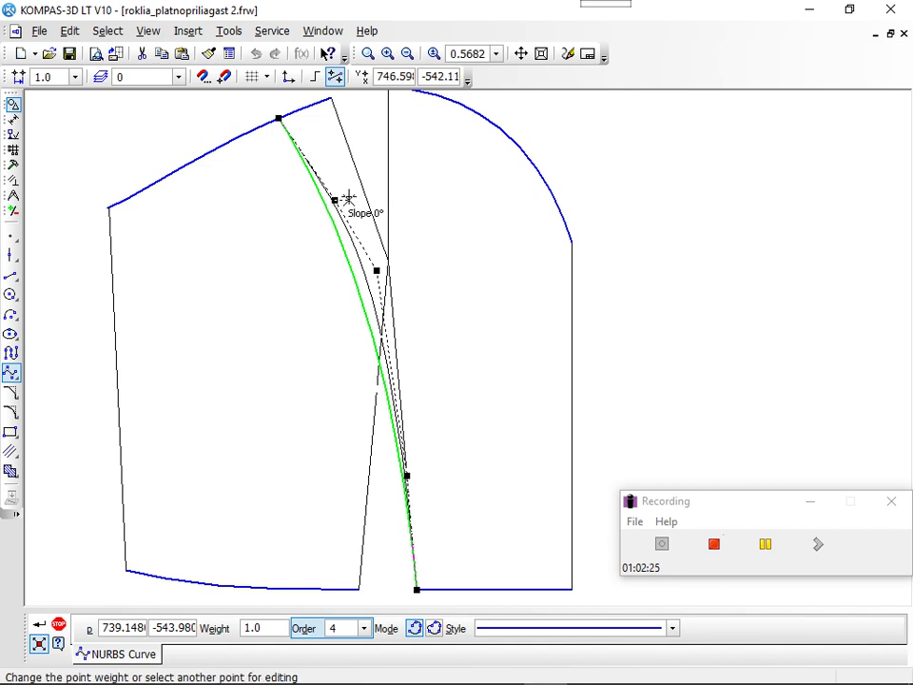
right_click(349, 197)
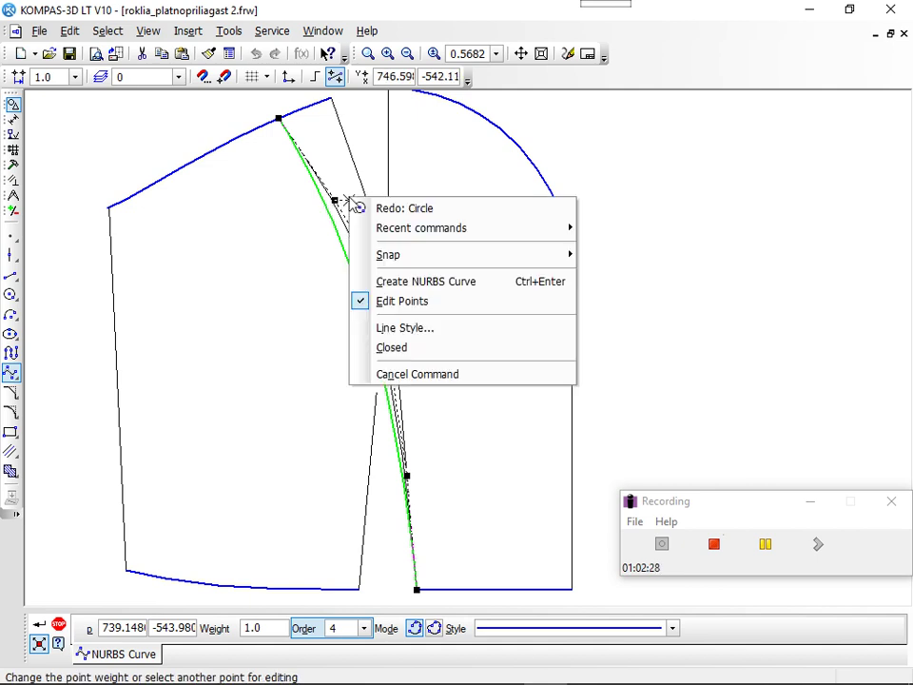
left_click(432, 282)
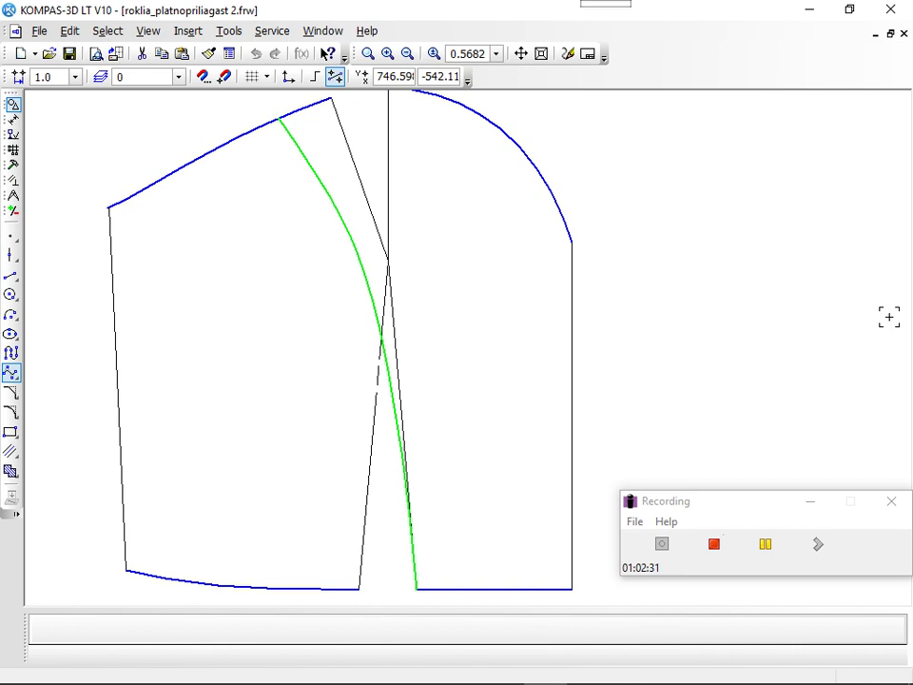
Delete the edited seam curve, undo the deletion, and reselect the restored curve.
key("Escape")
left_click(335, 197)
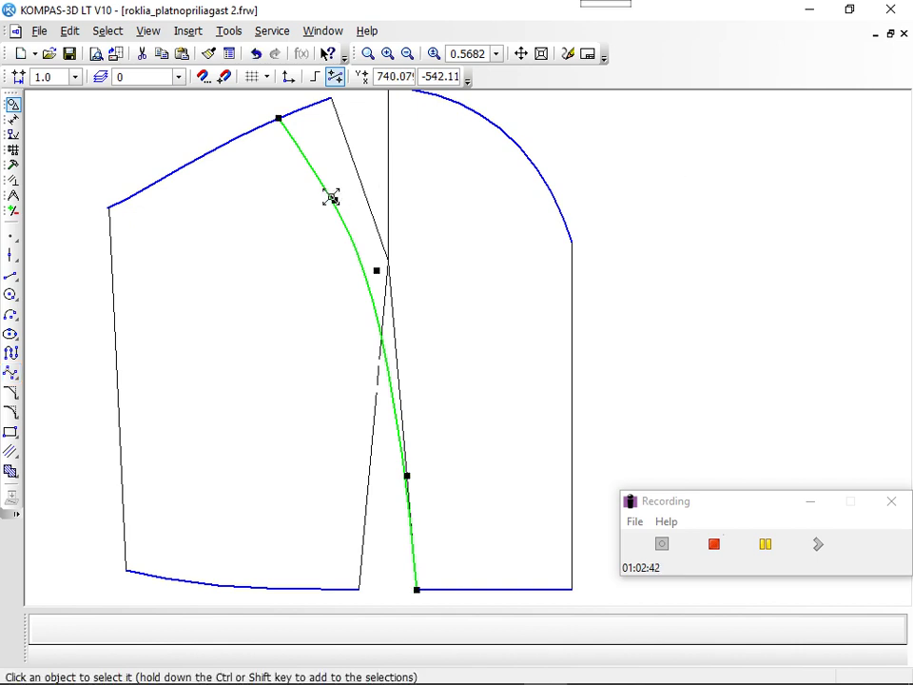
key("Delete")
key("ctrl+z")
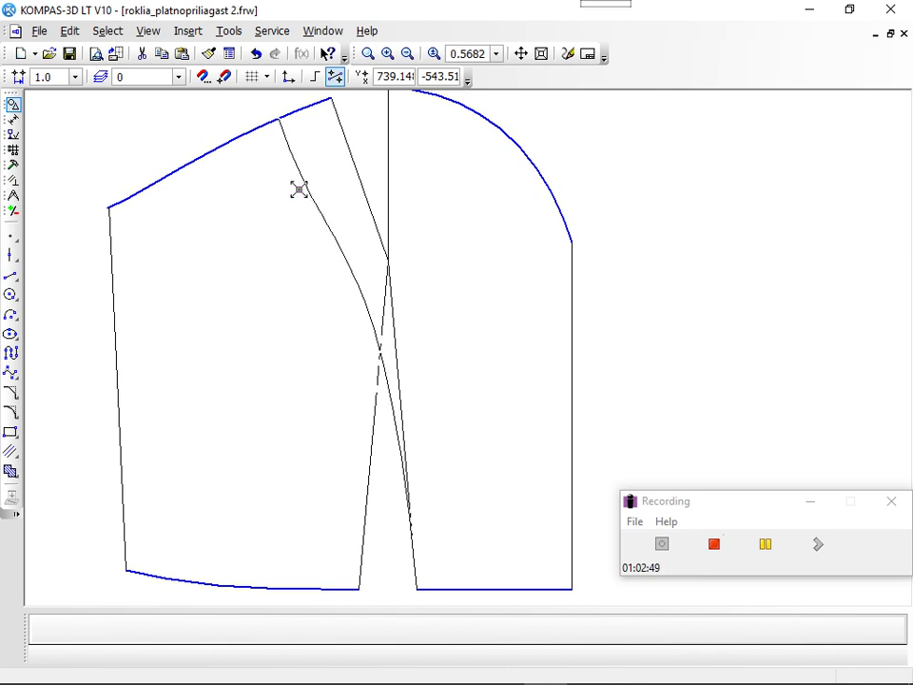
left_click(299, 189)
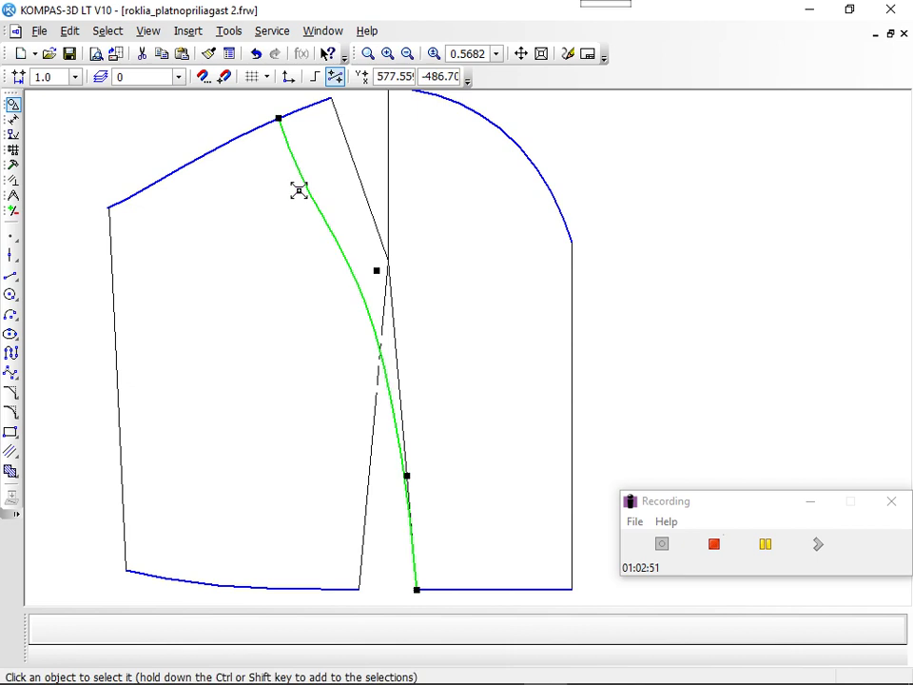
left_click(323, 270)
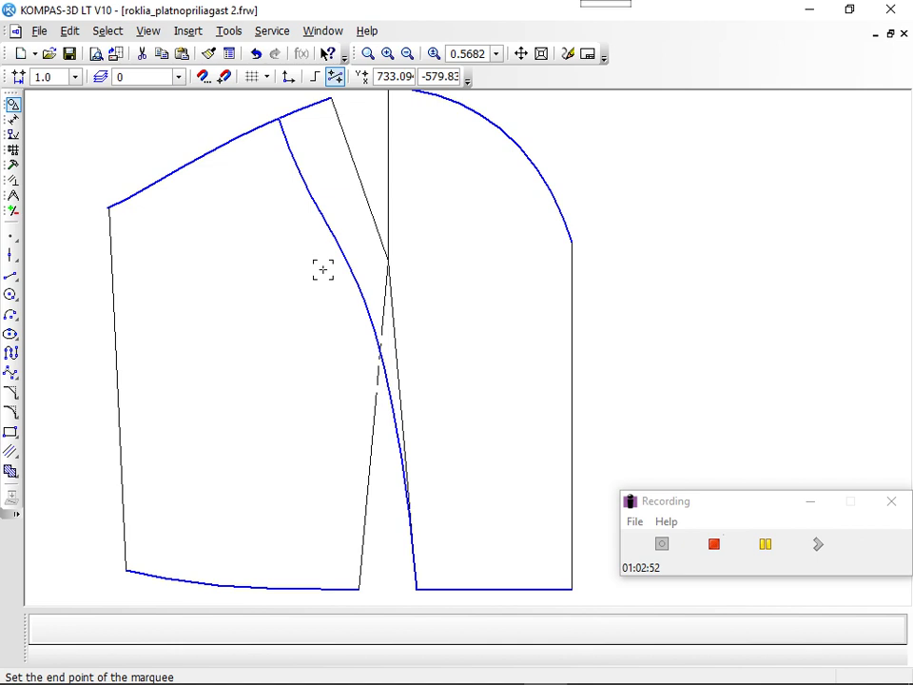
left_click(317, 214)
Adjust the seam curve's points so its middle bulges further left, then review the whole pattern.
double_click(303, 190)
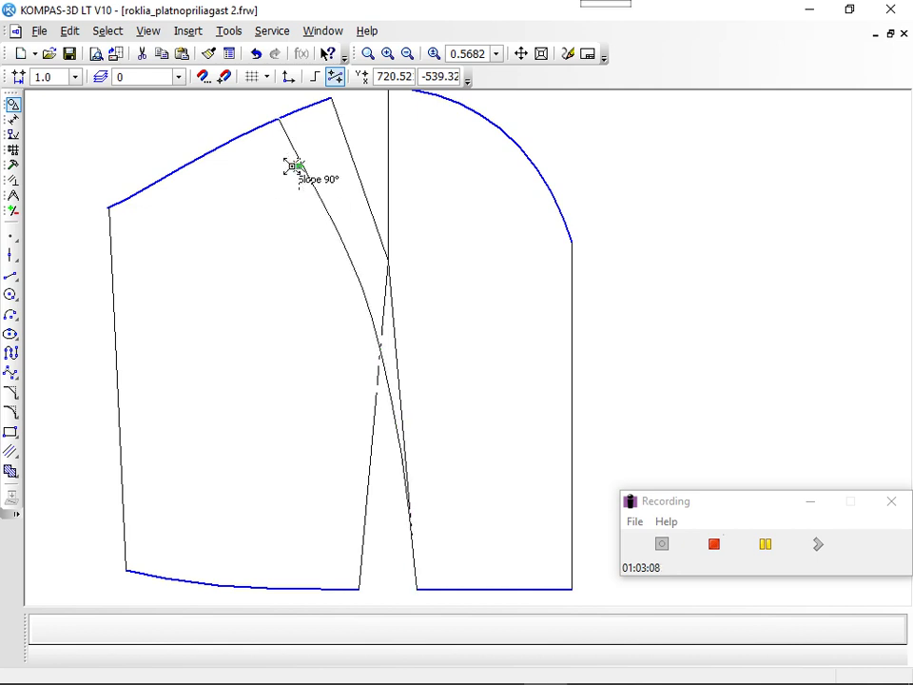
left_click(293, 168)
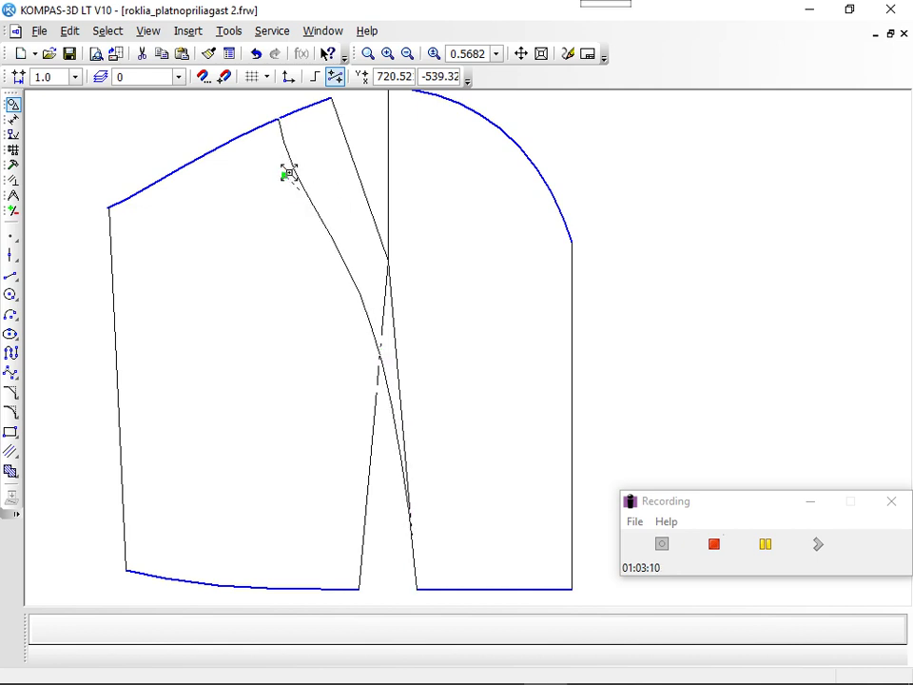
left_click(298, 270)
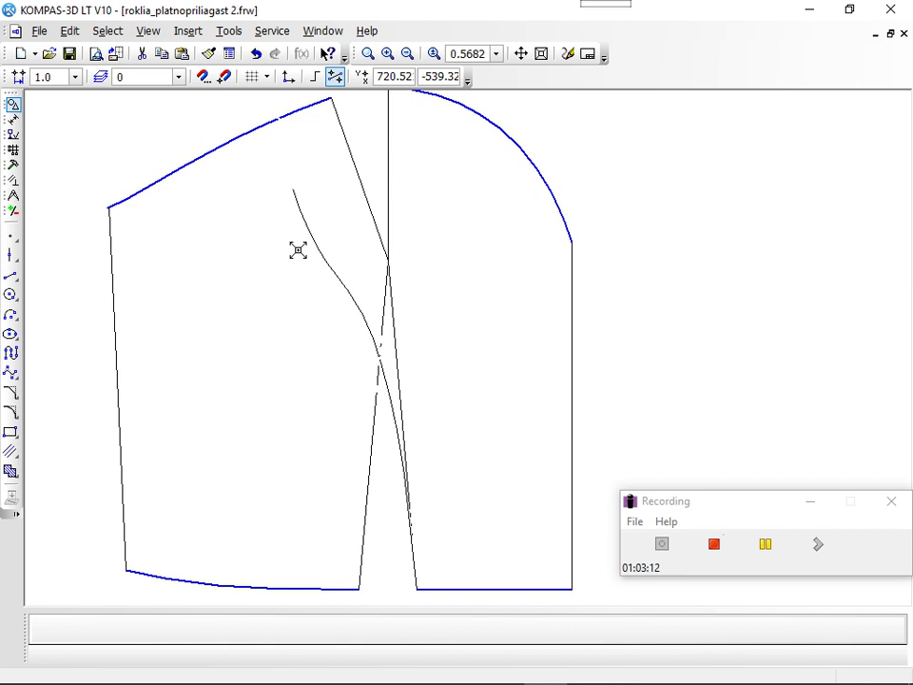
left_click(300, 214)
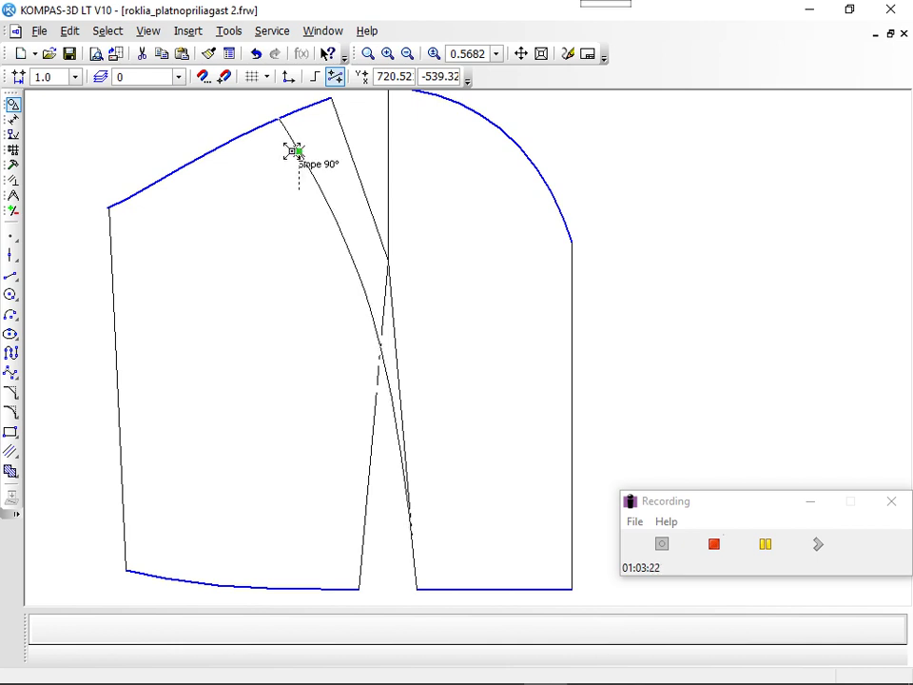
double_click(294, 152)
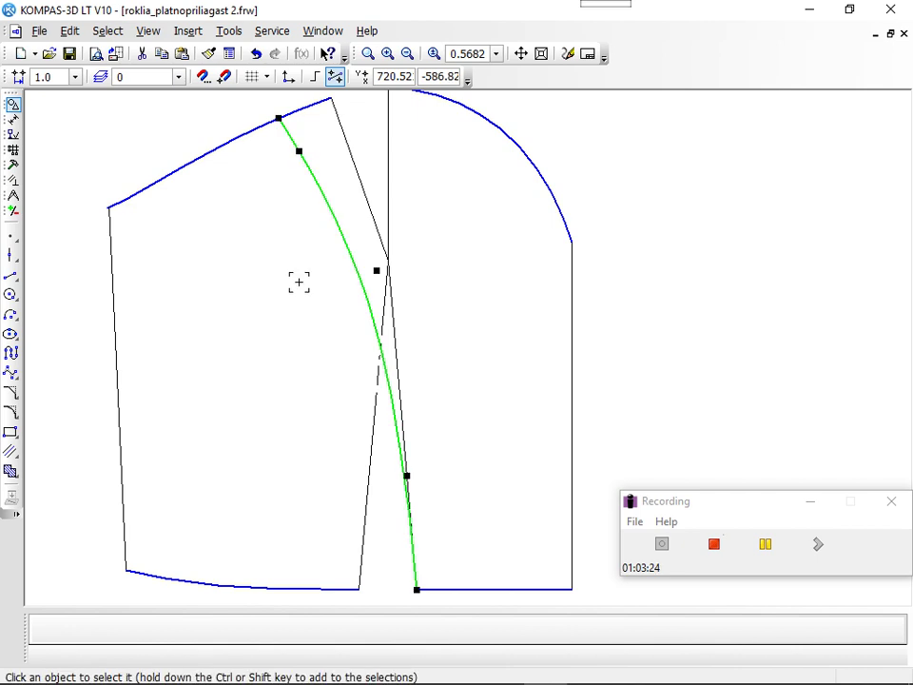
left_click(298, 283)
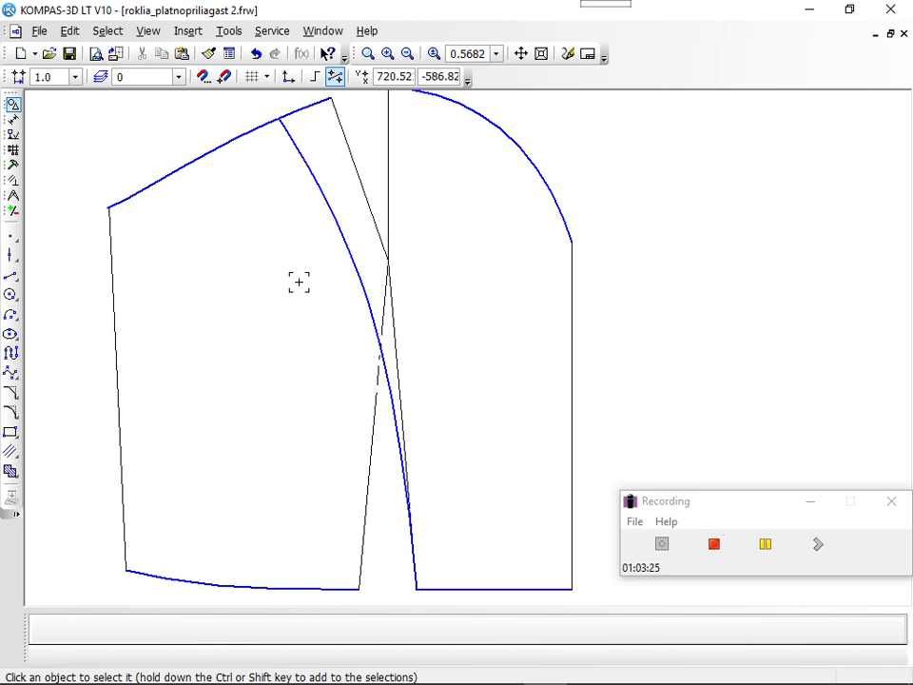
left_click(361, 274)
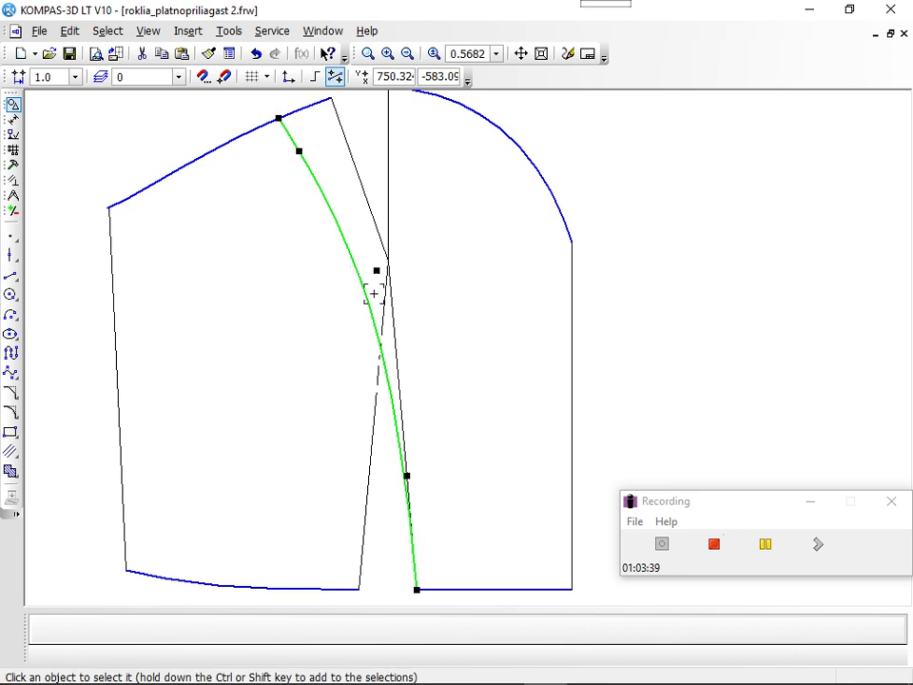
left_click(310, 359)
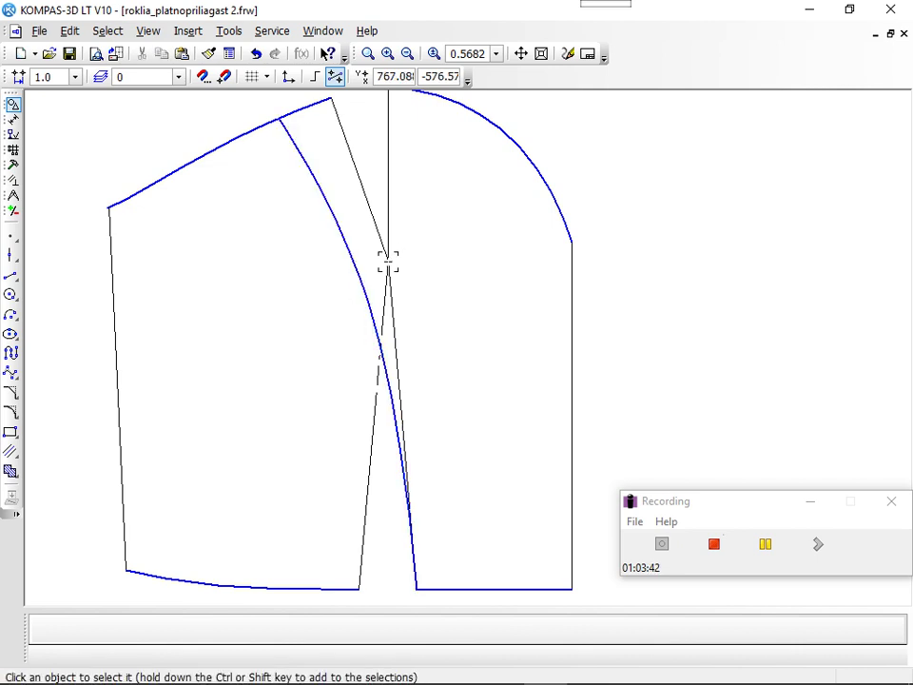
left_click(407, 53)
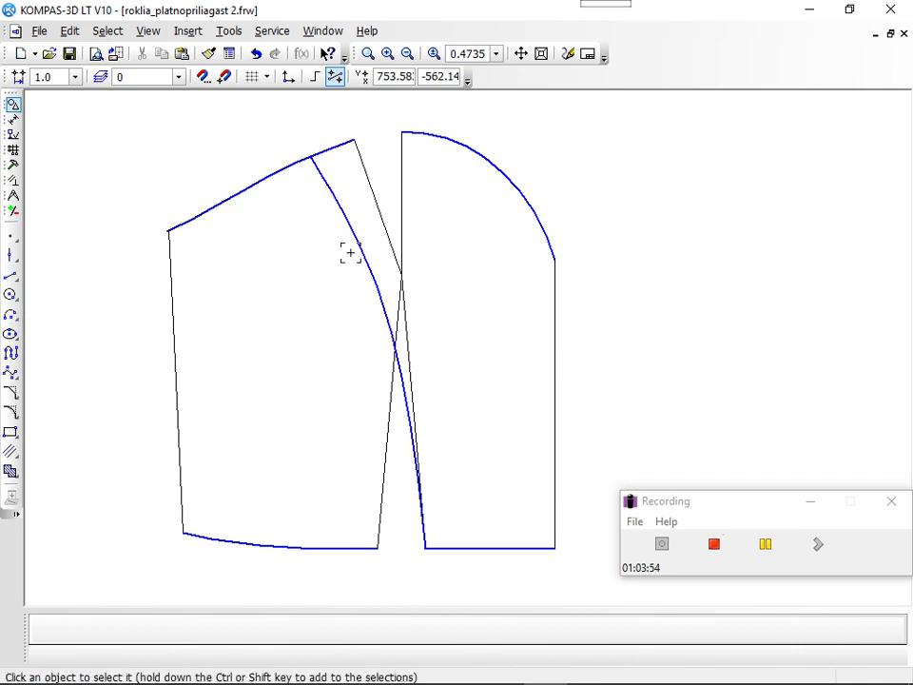
Draw a thin 16.85-long line from the dart tip perpendicular to the princess-seam curve.
left_click(11, 278)
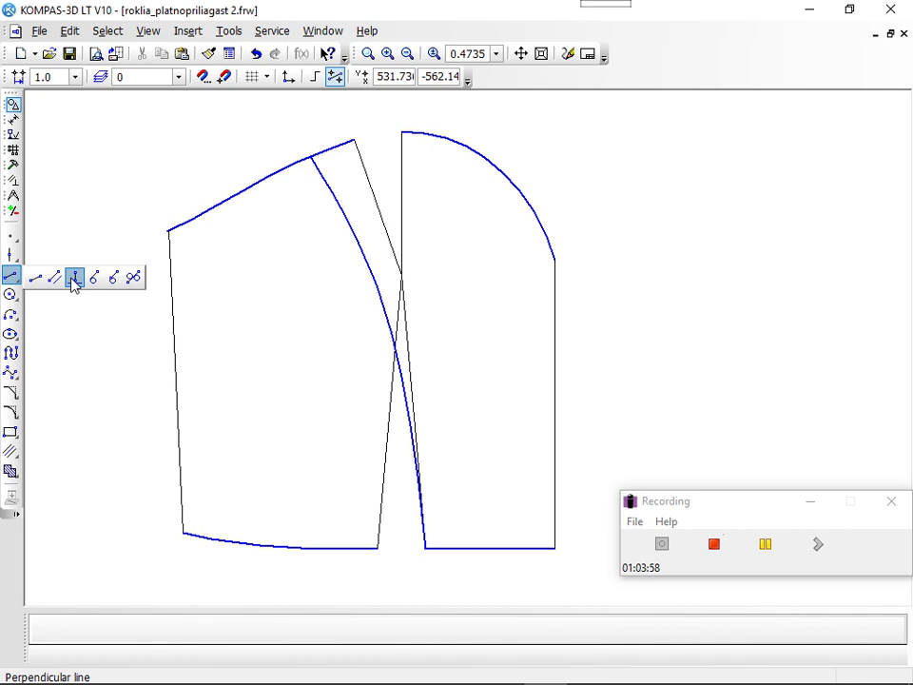
left_click(75, 277)
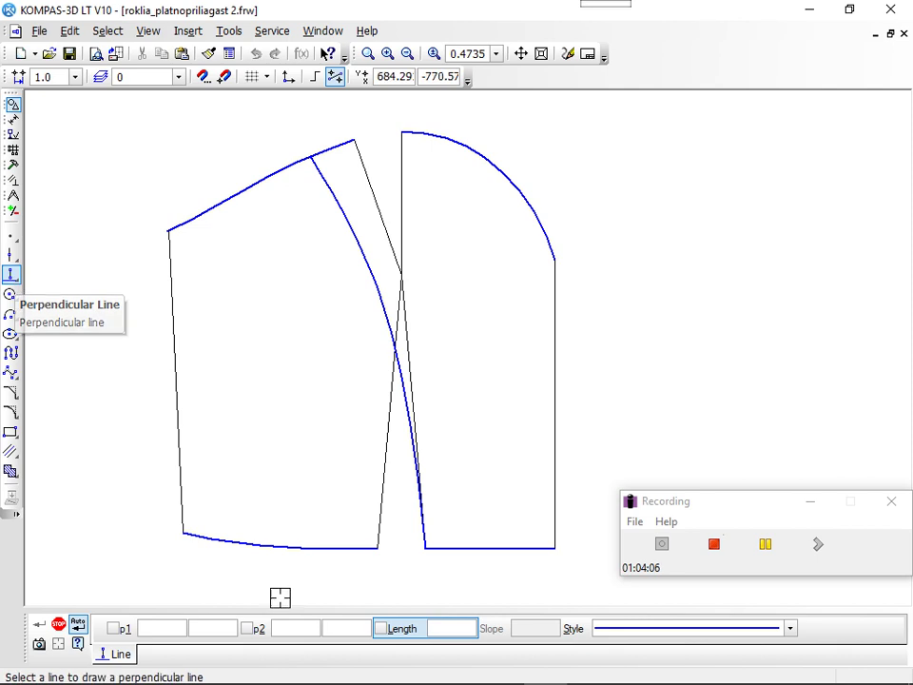
left_click(793, 631)
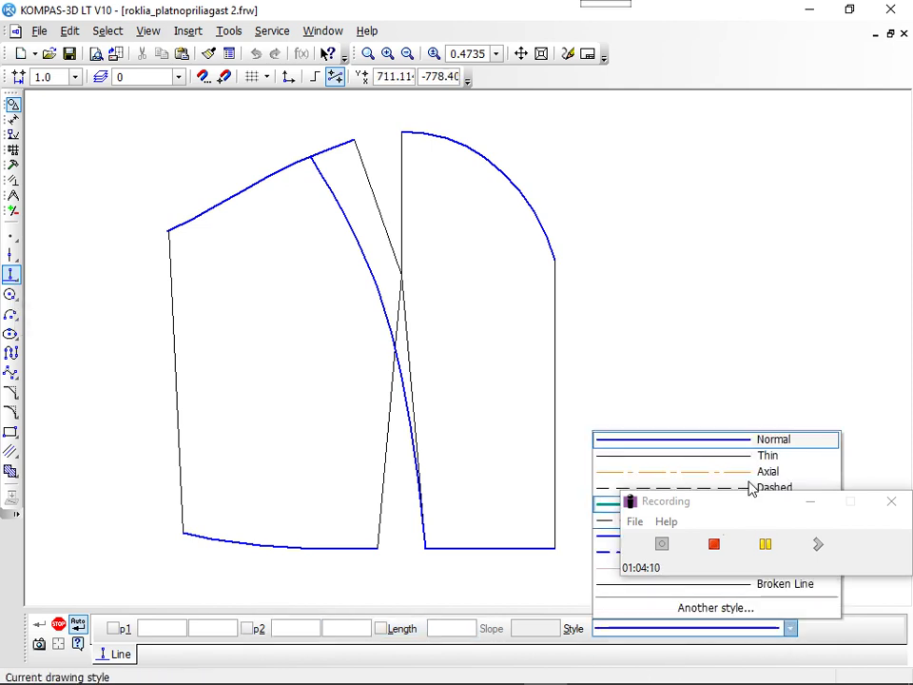
left_click(699, 462)
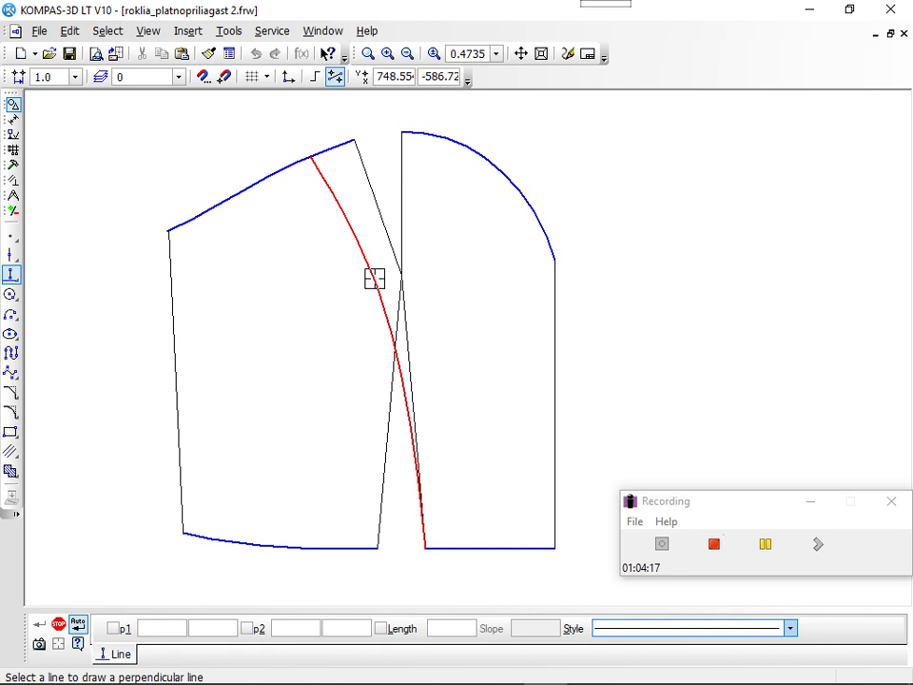
left_click(375, 278)
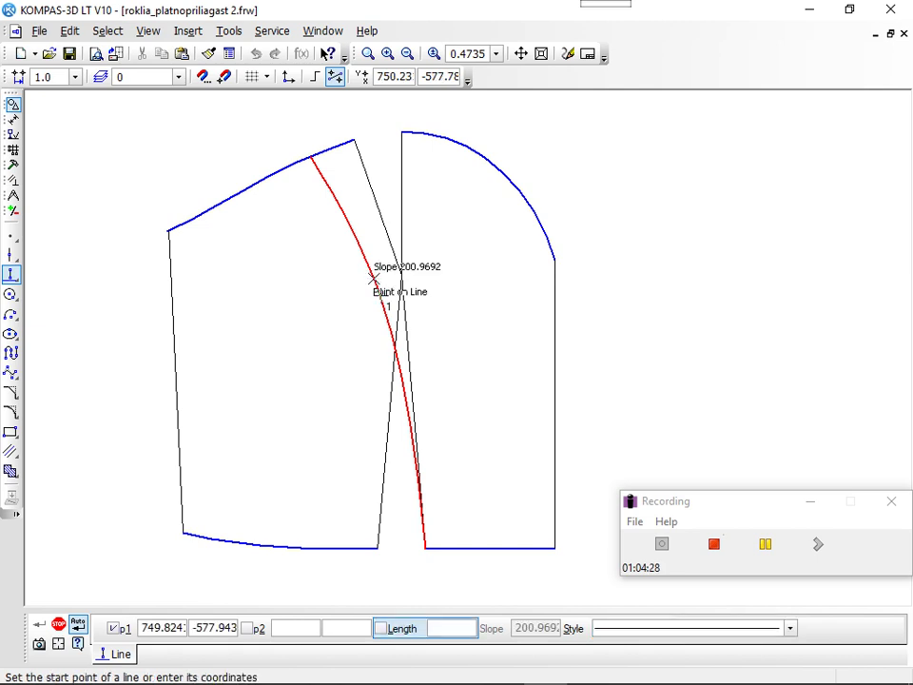
left_click(401, 275)
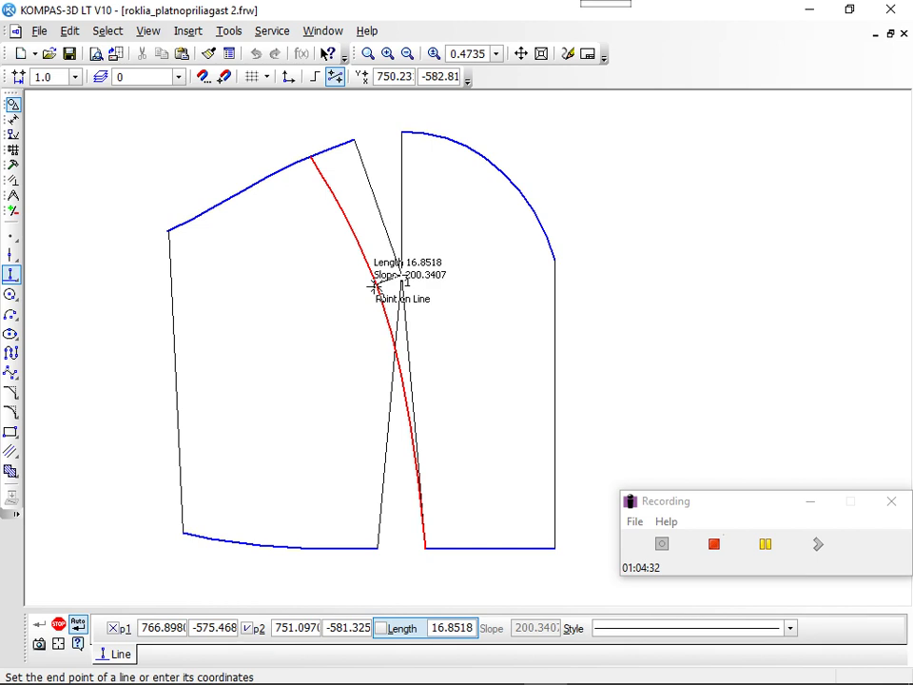
left_click(375, 285)
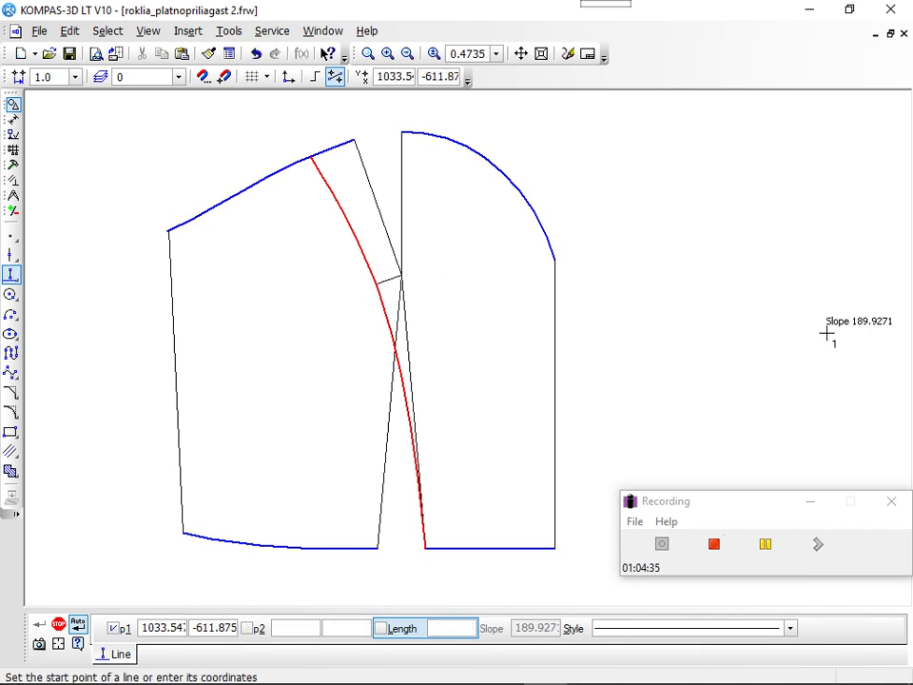
Finish the perpendicular lines and start an order-4 NURBS curve.
key("Escape")
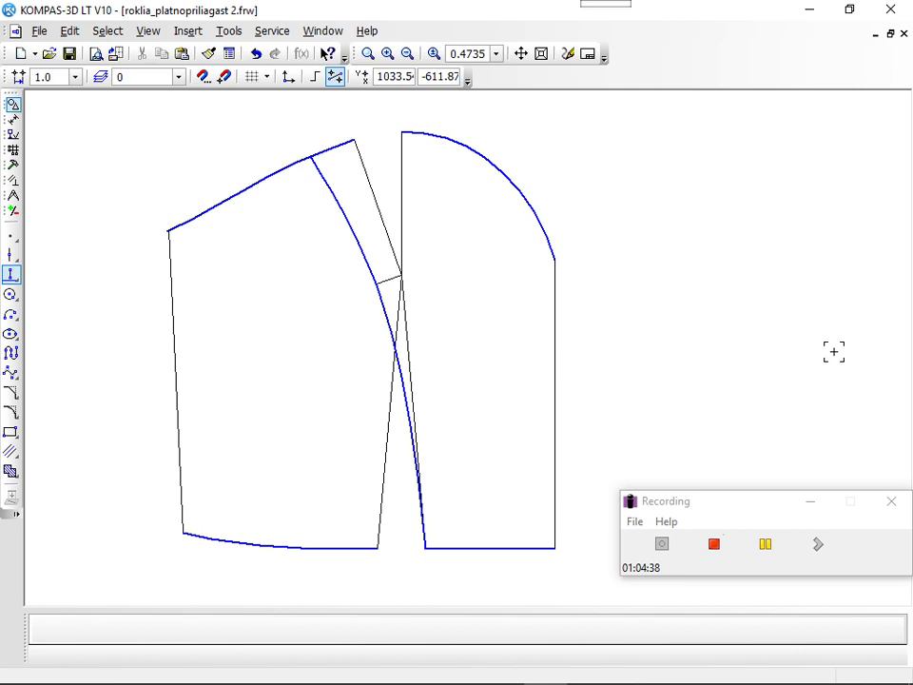
key("Escape")
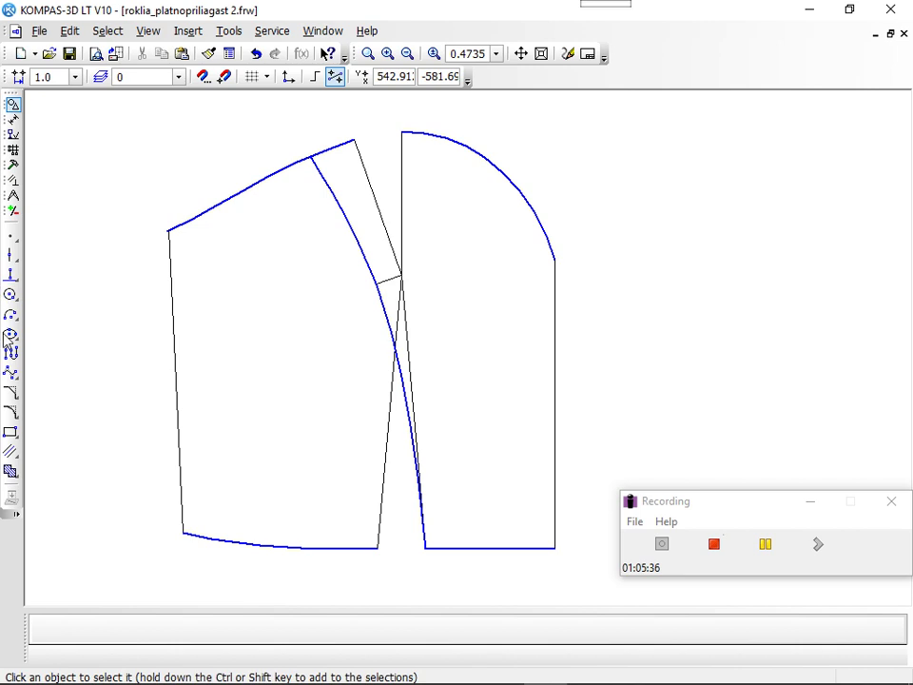
left_click(12, 374)
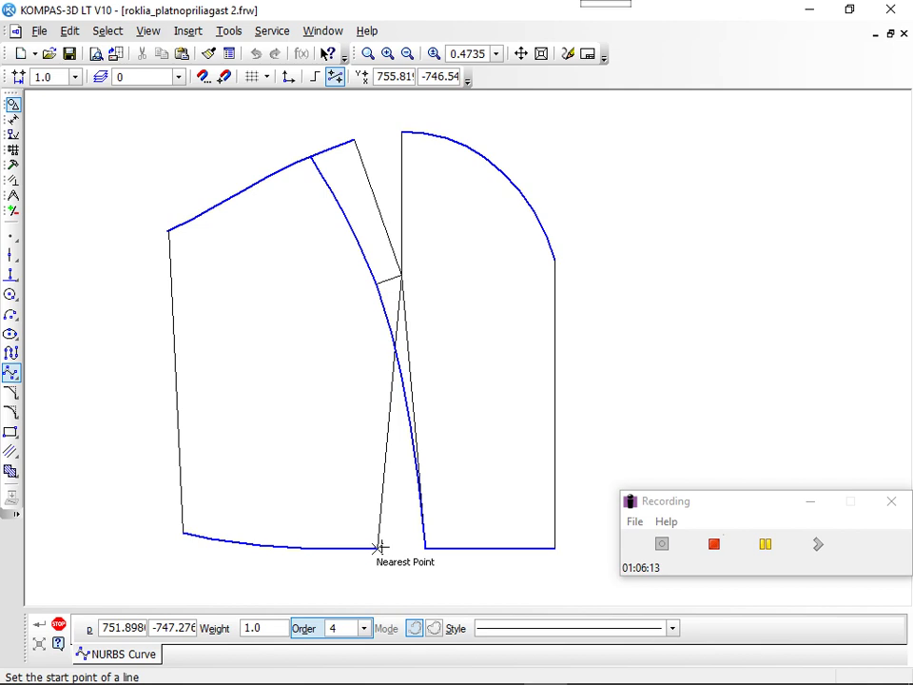
Create a four-point NURBS curve from the left dart leg's lower end up to the seam point.
left_click(378, 548)
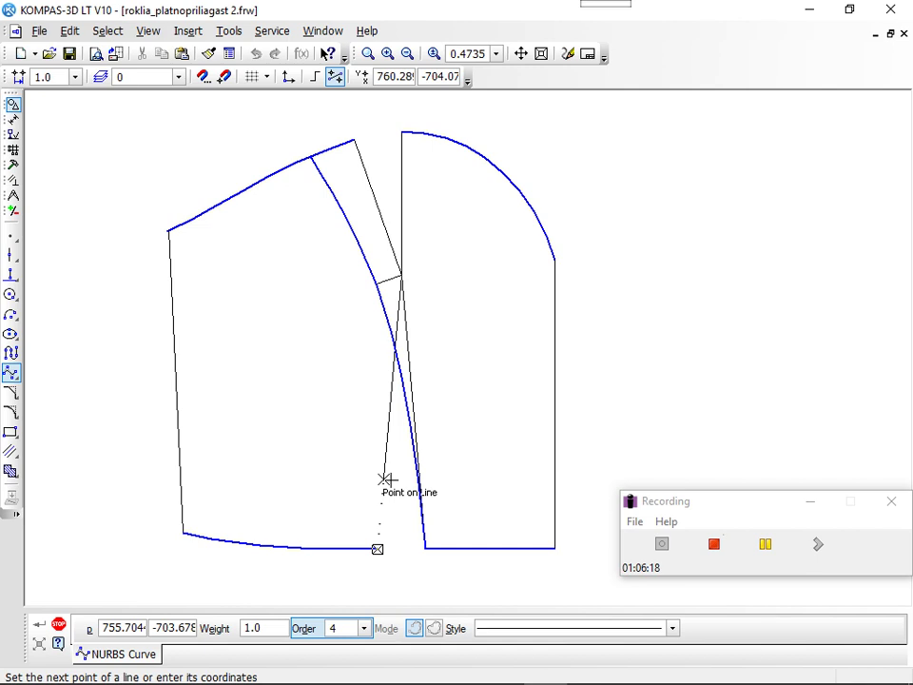
left_click(383, 478)
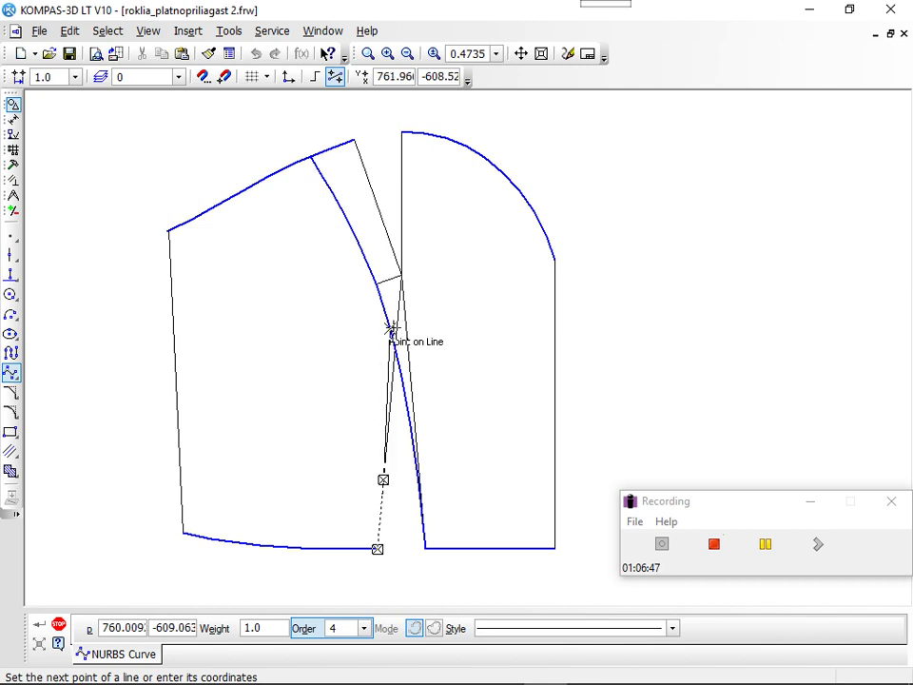
left_click(390, 328)
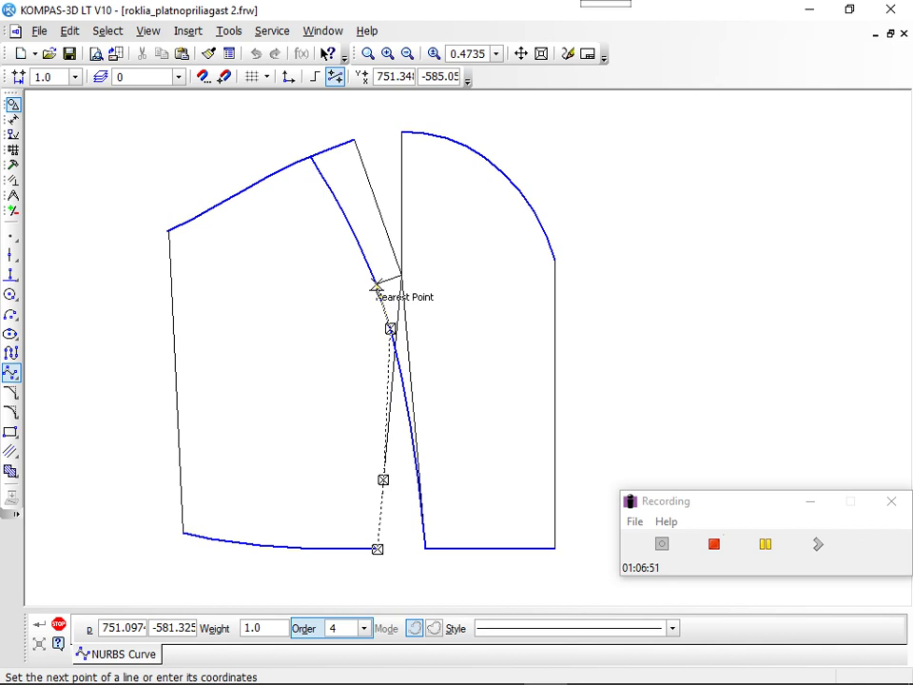
left_click(376, 284)
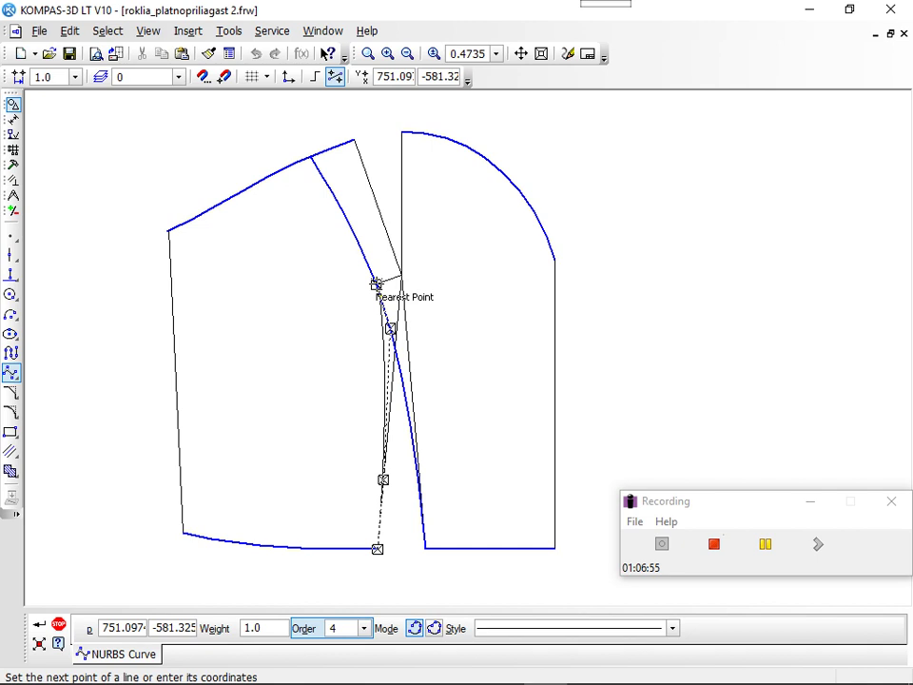
right_click(376, 283)
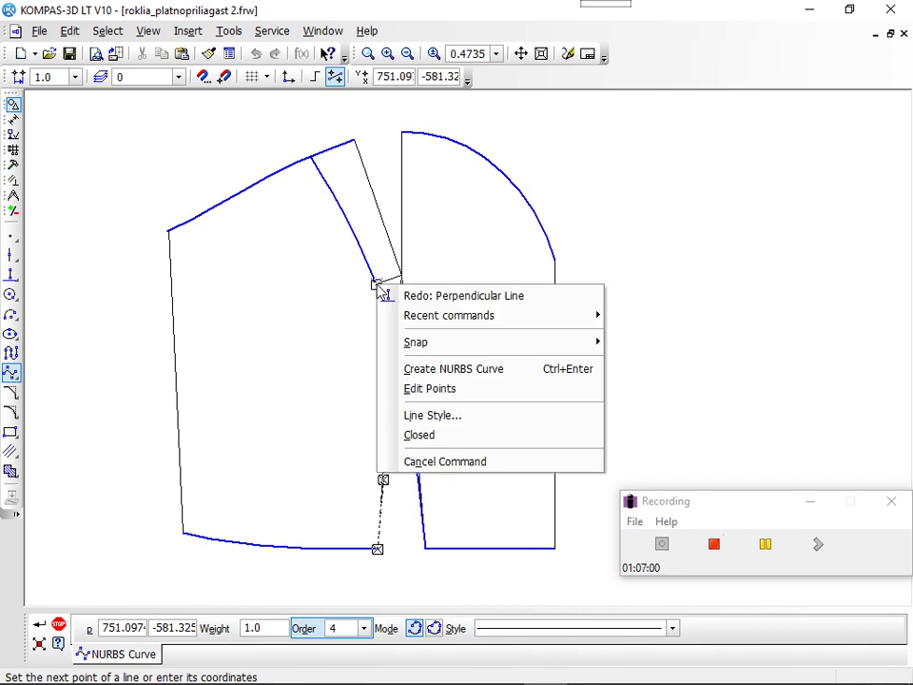
left_click(478, 372)
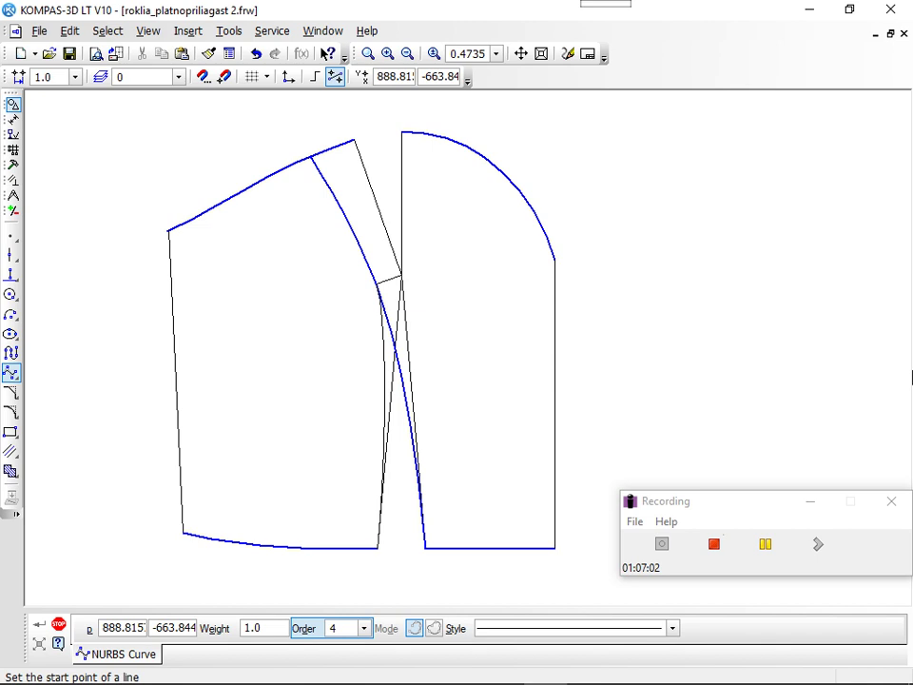
Drag a control point of the dart-side curve so it bows gently to the hem, then reselect it.
key("Escape")
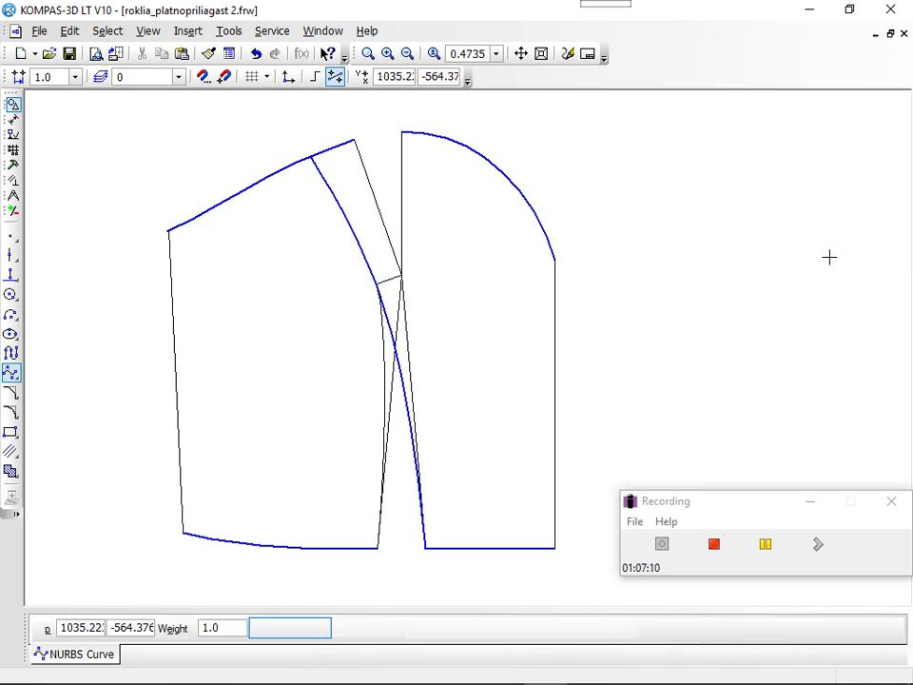
left_click(385, 334)
key("Escape")
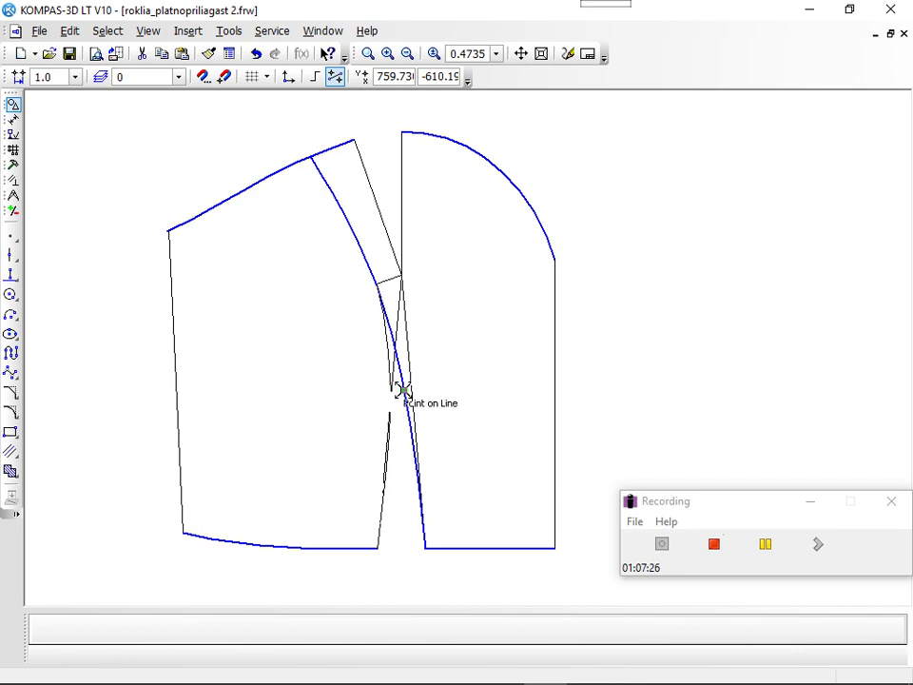
left_click(402, 387)
key("Escape")
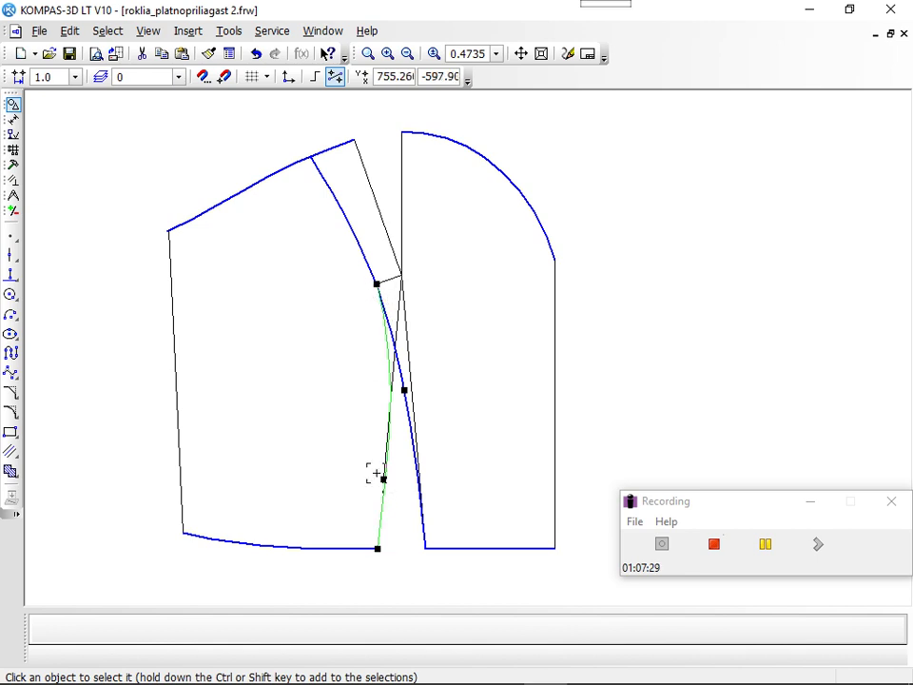
left_click_drag(383, 481, 388, 435)
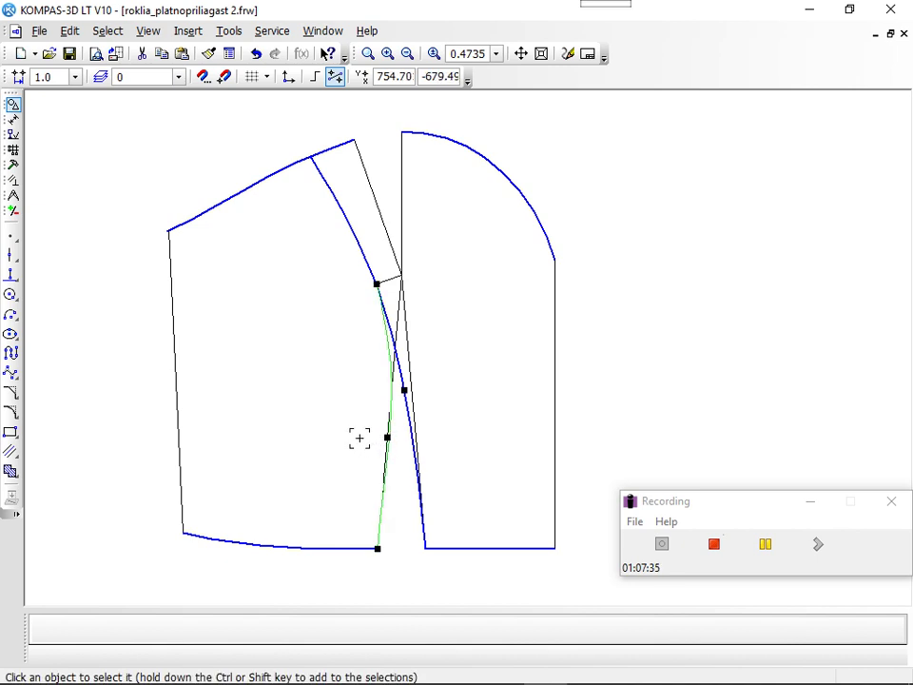
left_click(358, 441)
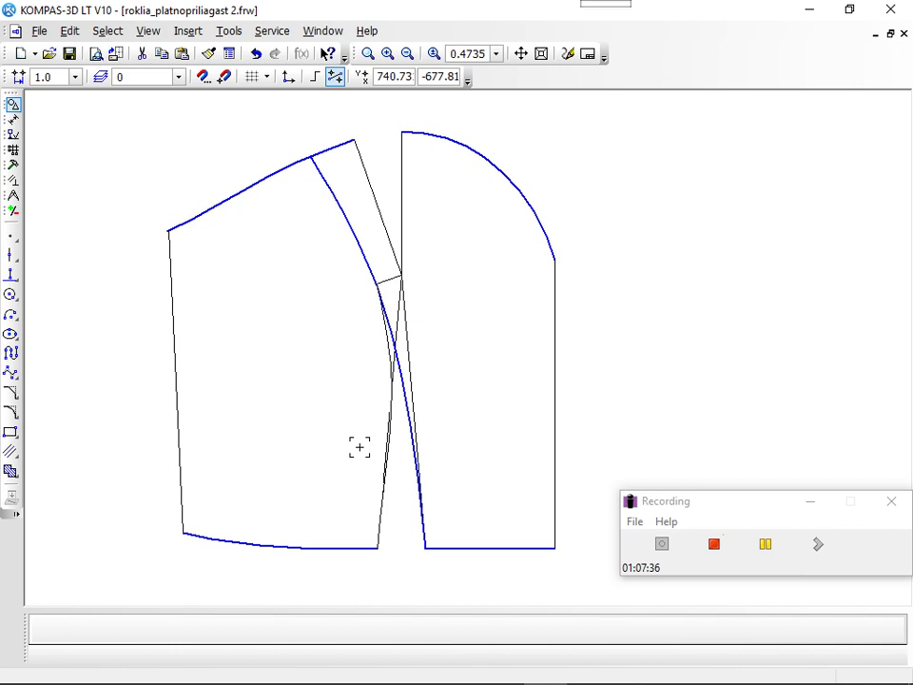
left_click(387, 449)
left_click(382, 346)
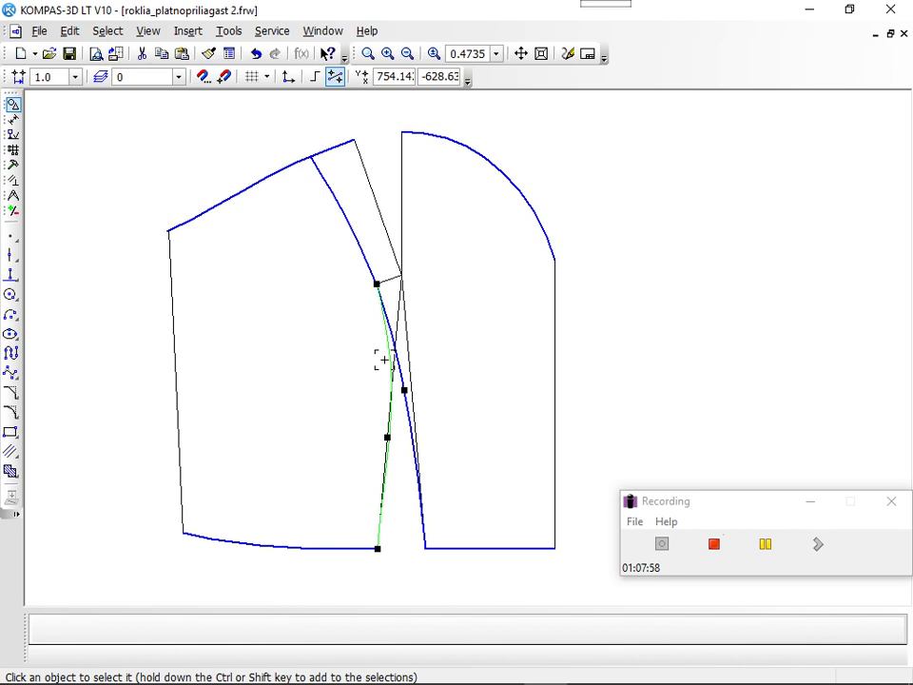
Change the dart-side curve's line style from Thin to Normal and deselect it.
right_click(385, 361)
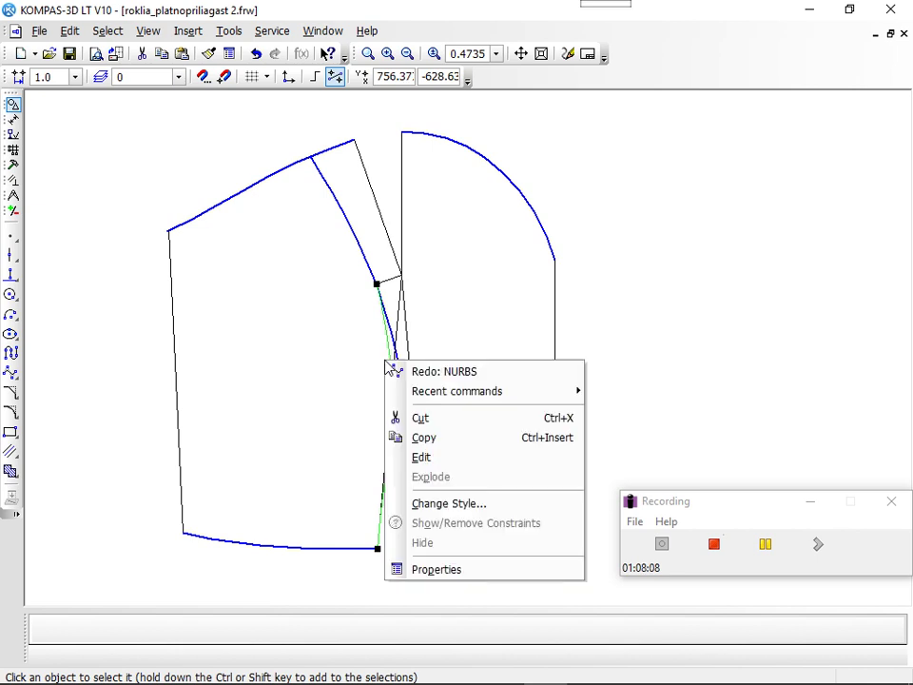
key("Escape")
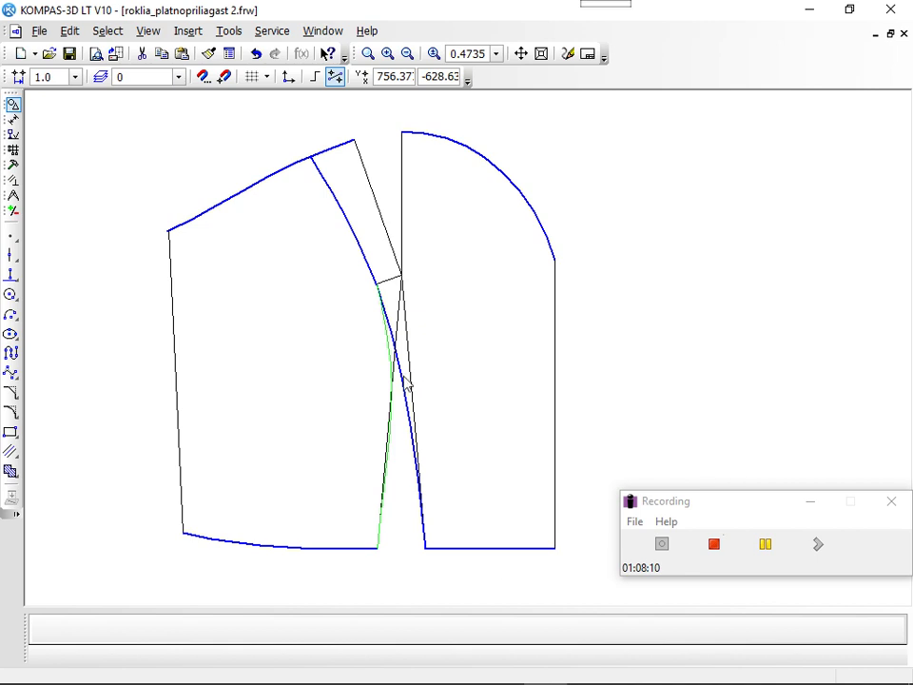
left_click(576, 339)
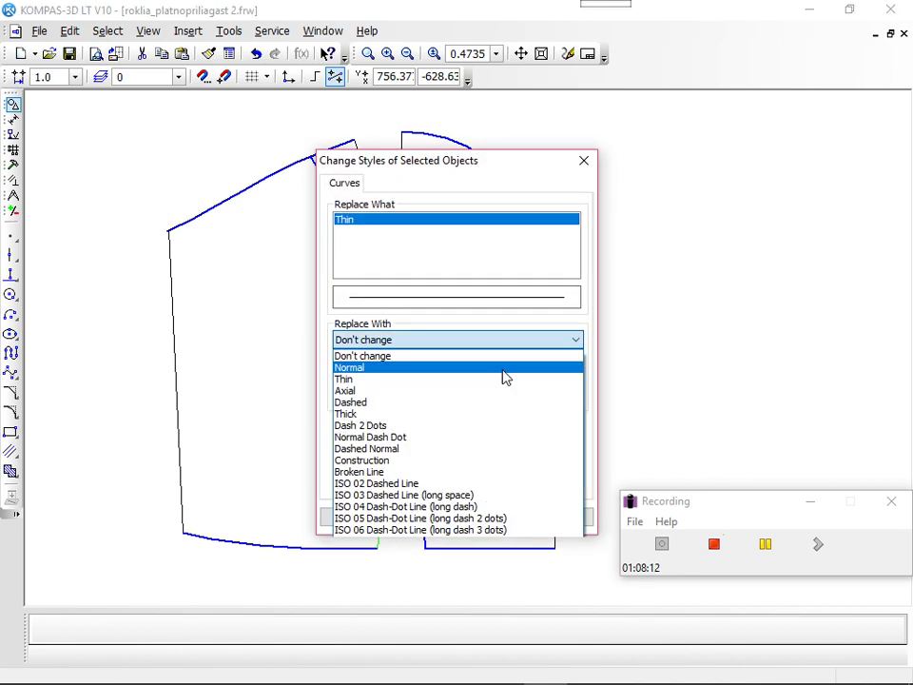
left_click(495, 369)
left_click(375, 526)
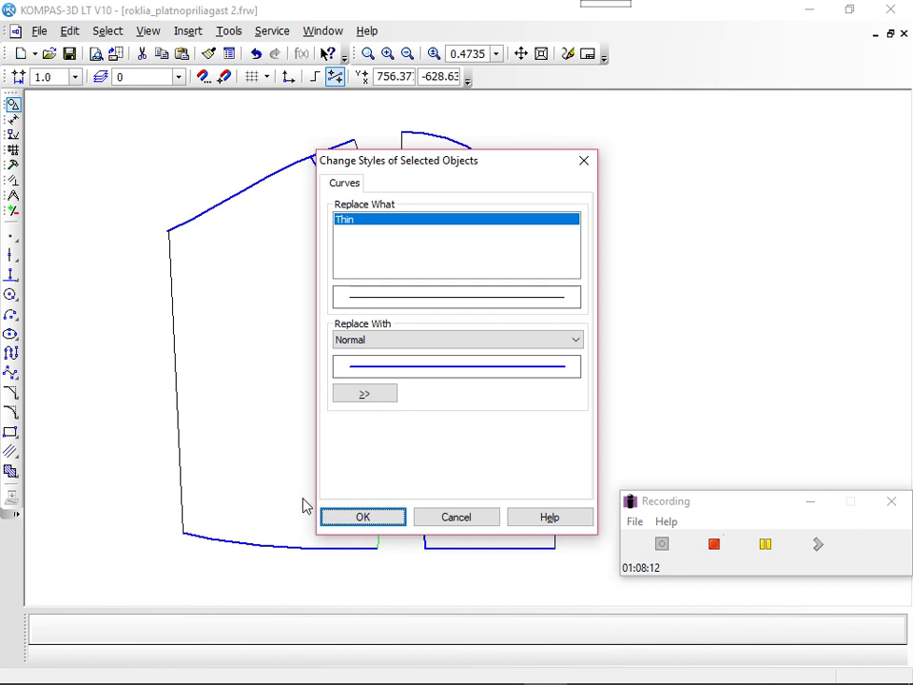
left_click(382, 587)
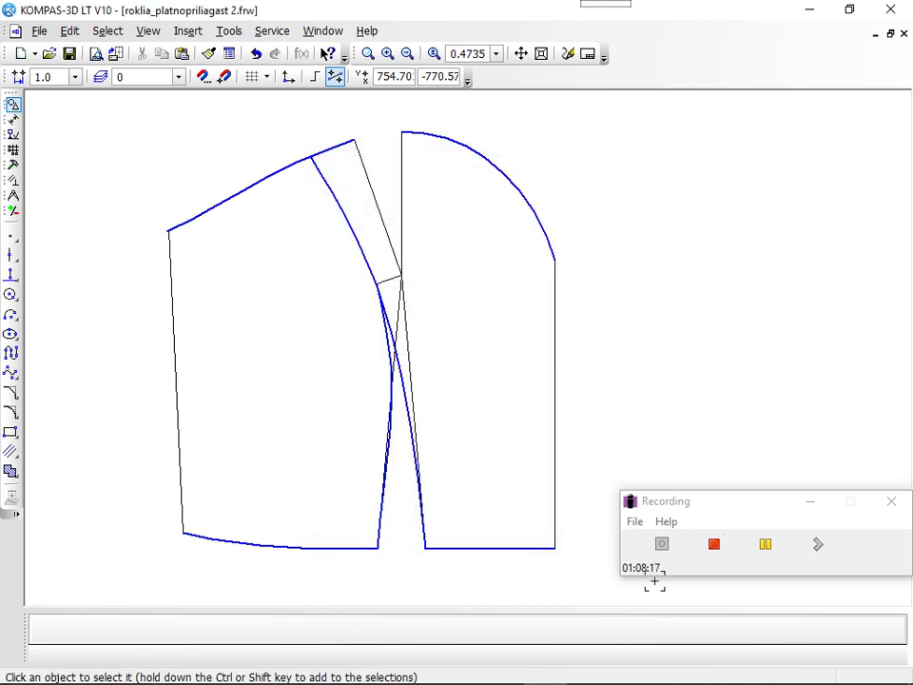
left_click(772, 551)
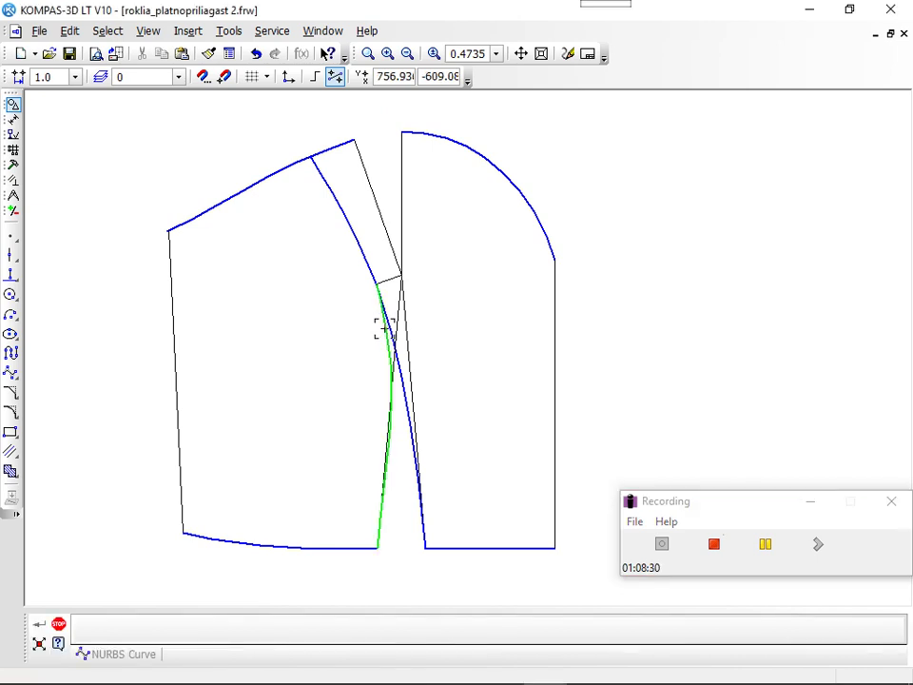
double_click(383, 328)
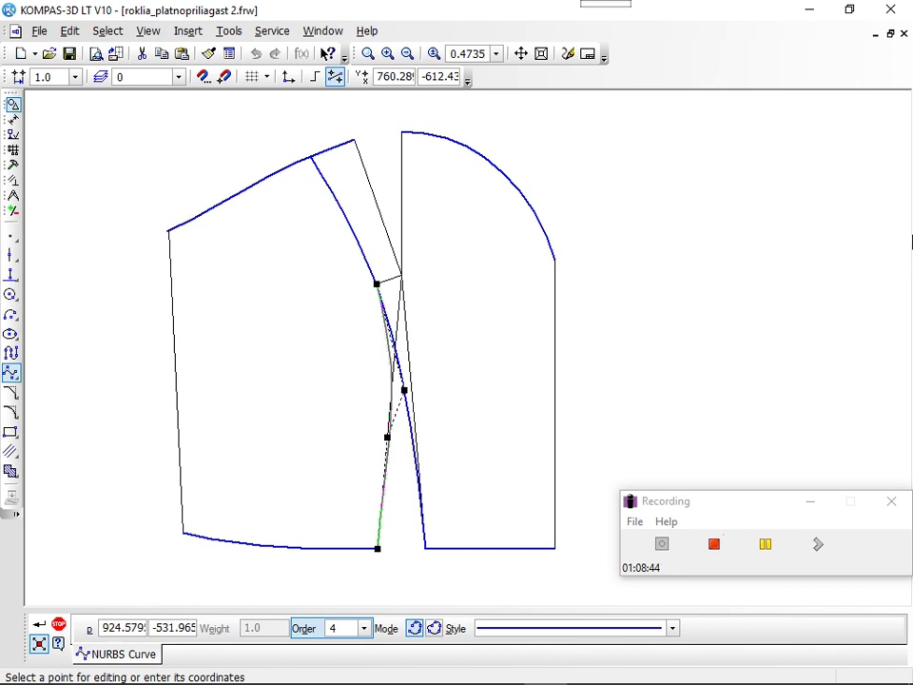
key("Escape")
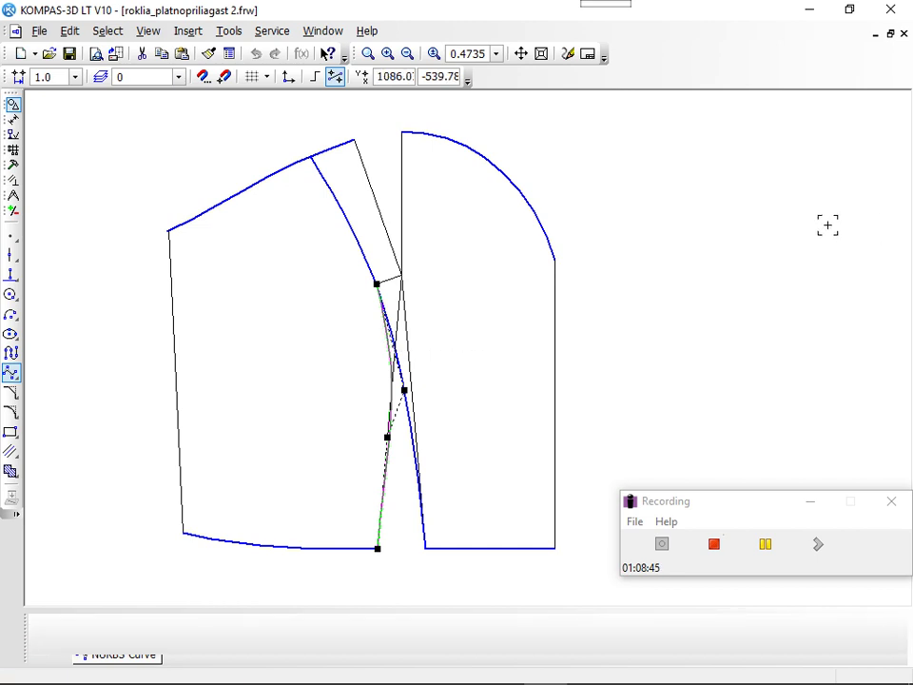
key("ctrl+Return")
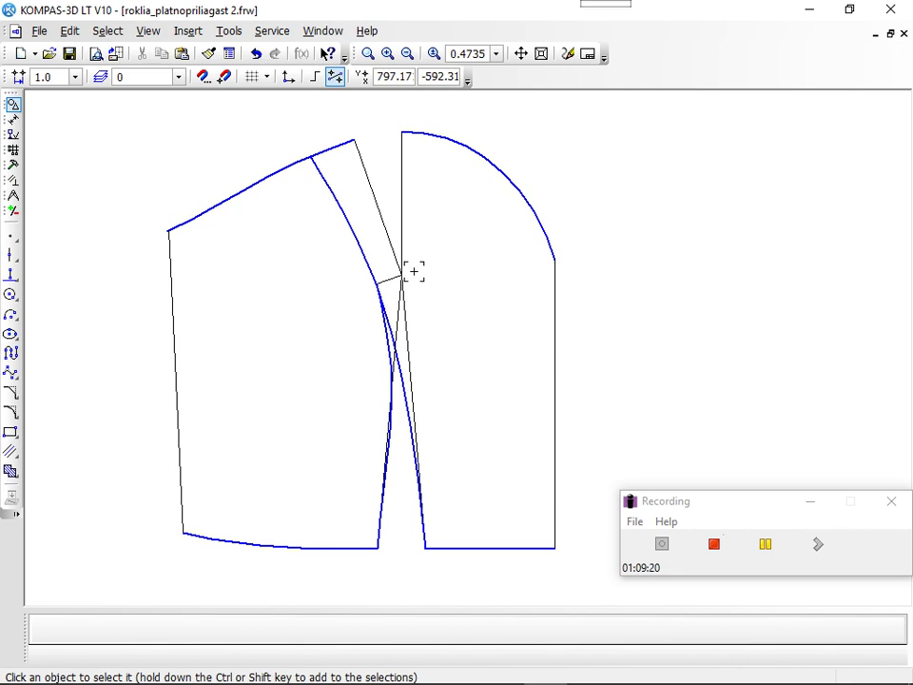
Delete both straight dart legs meeting at the dart tip.
left_click(400, 310)
left_click(405, 317, "shift")
key("Delete")
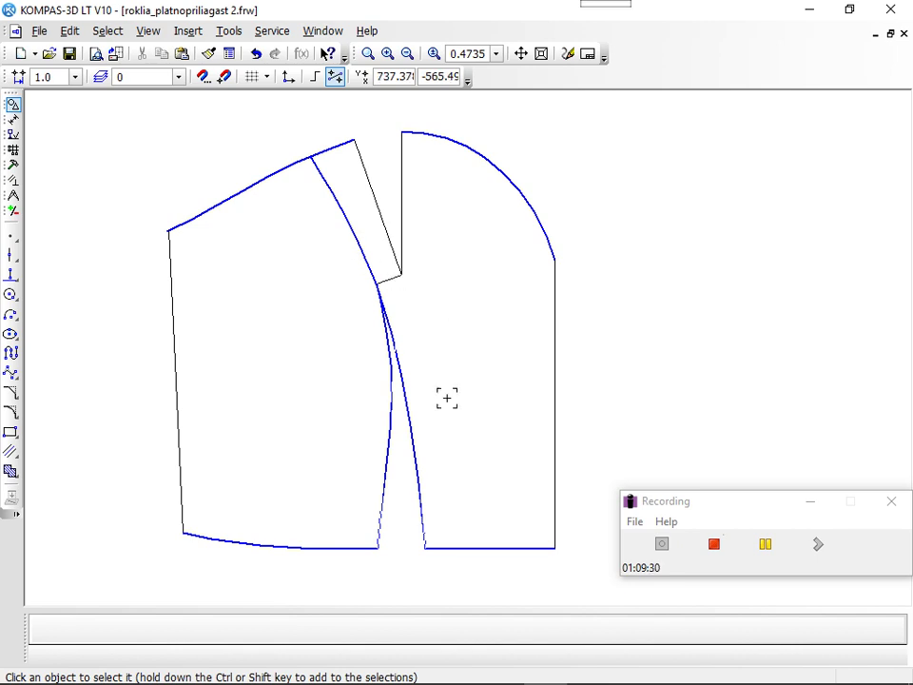
left_click(415, 438)
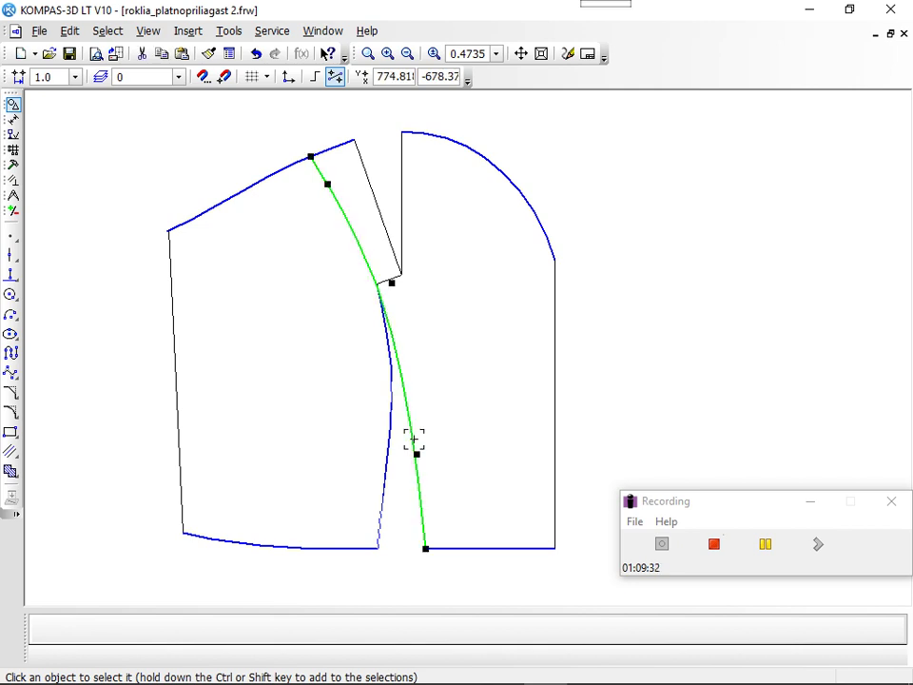
left_click(633, 354)
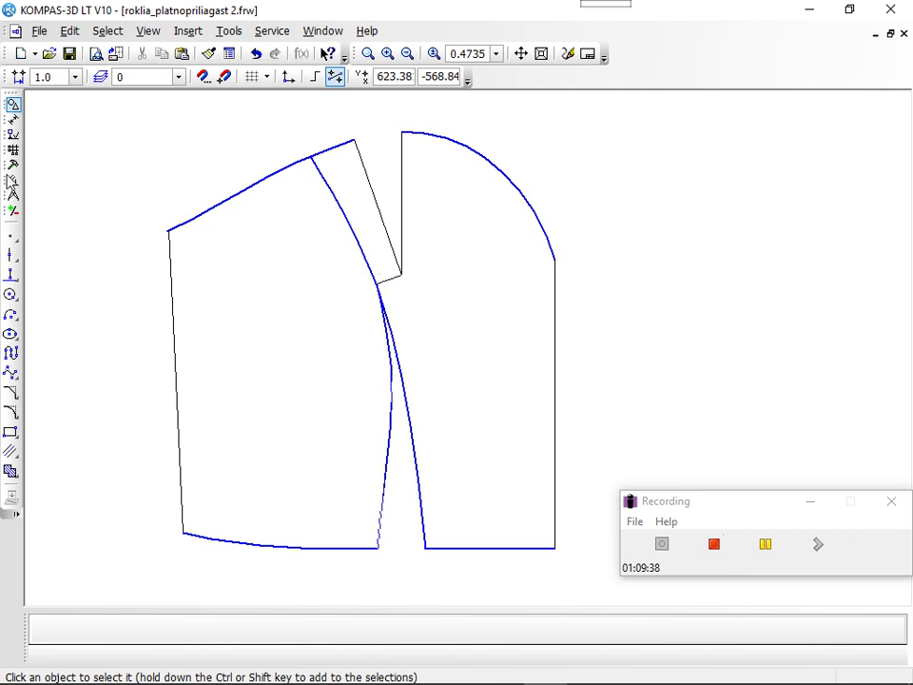
left_click(13, 165)
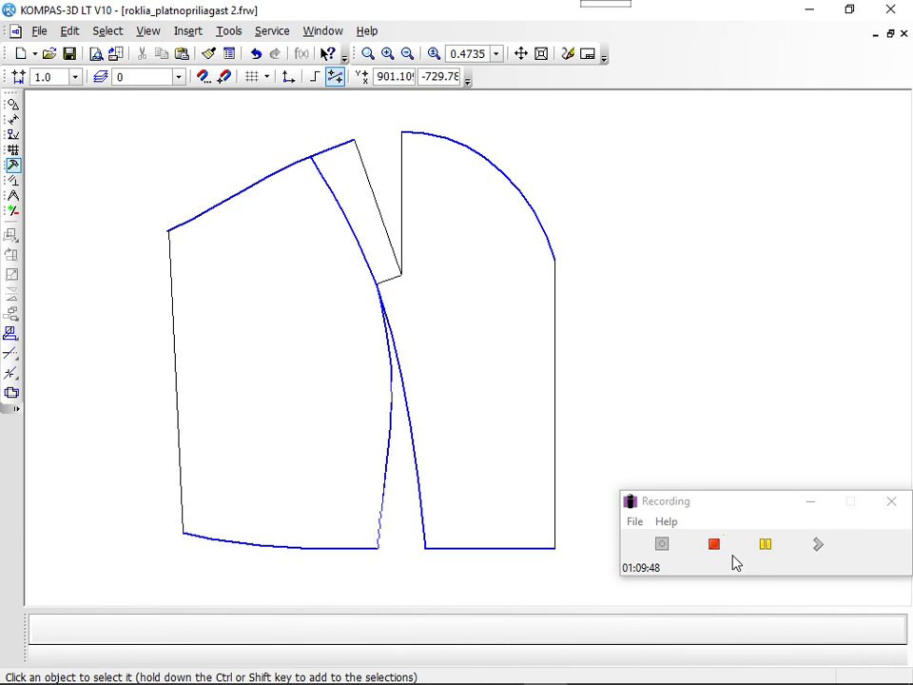
Break the side panel's princess seam curve at the dart tip.
left_click(12, 374)
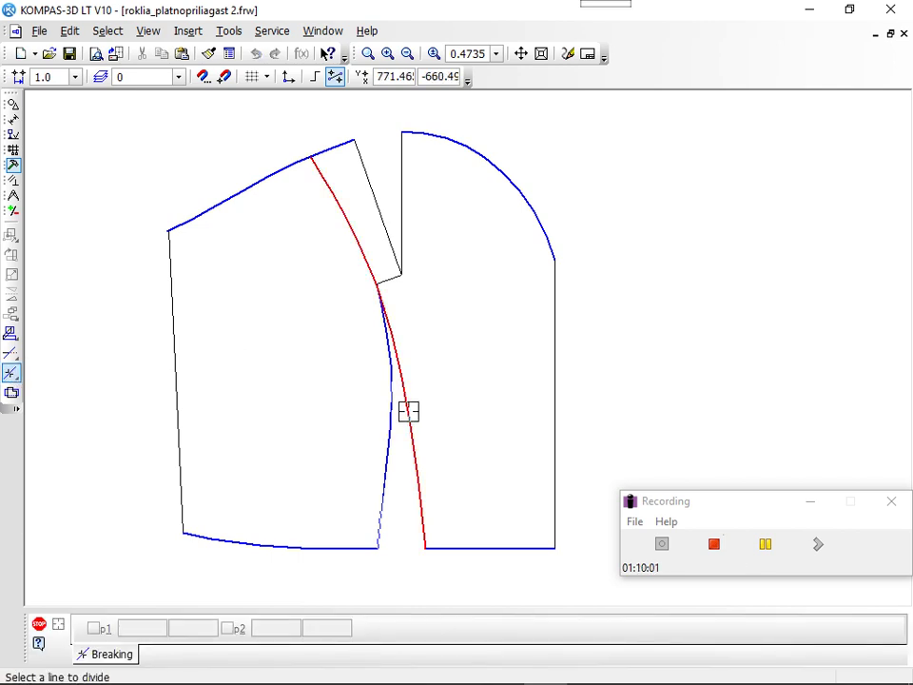
left_click(408, 411)
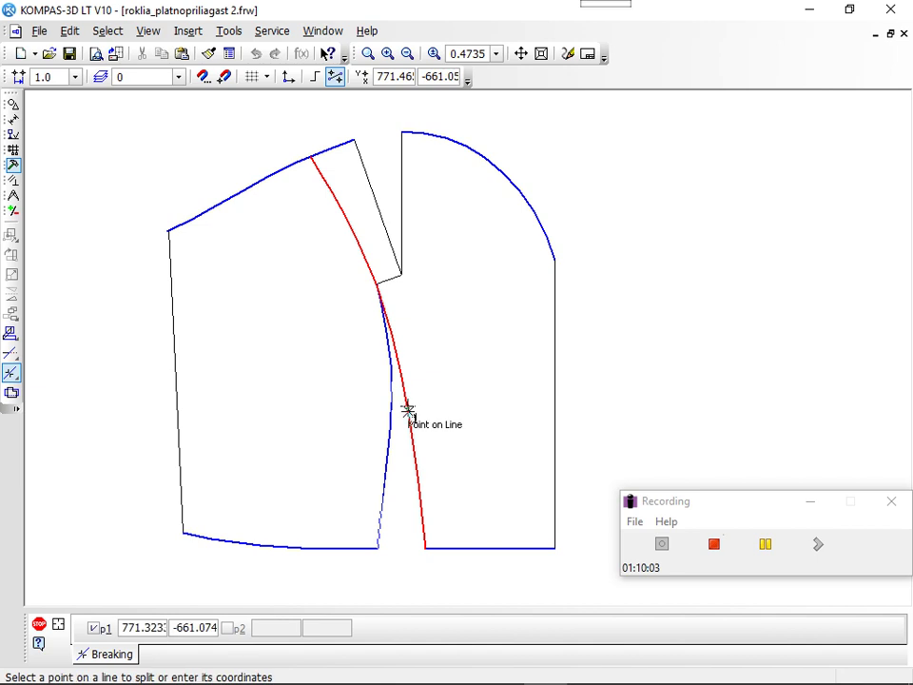
left_click(398, 359)
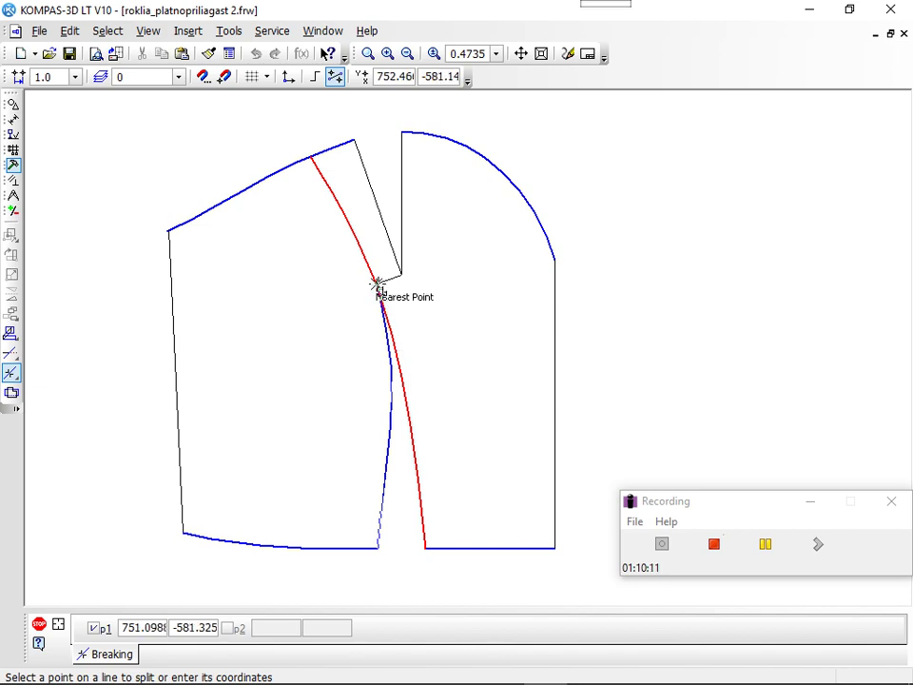
left_click(377, 284)
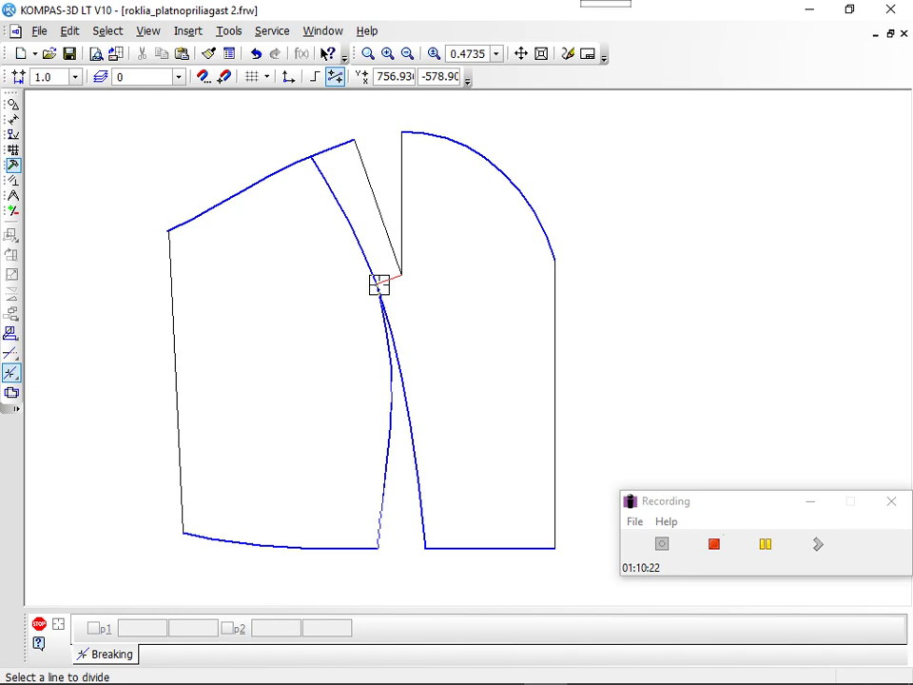
key("Escape")
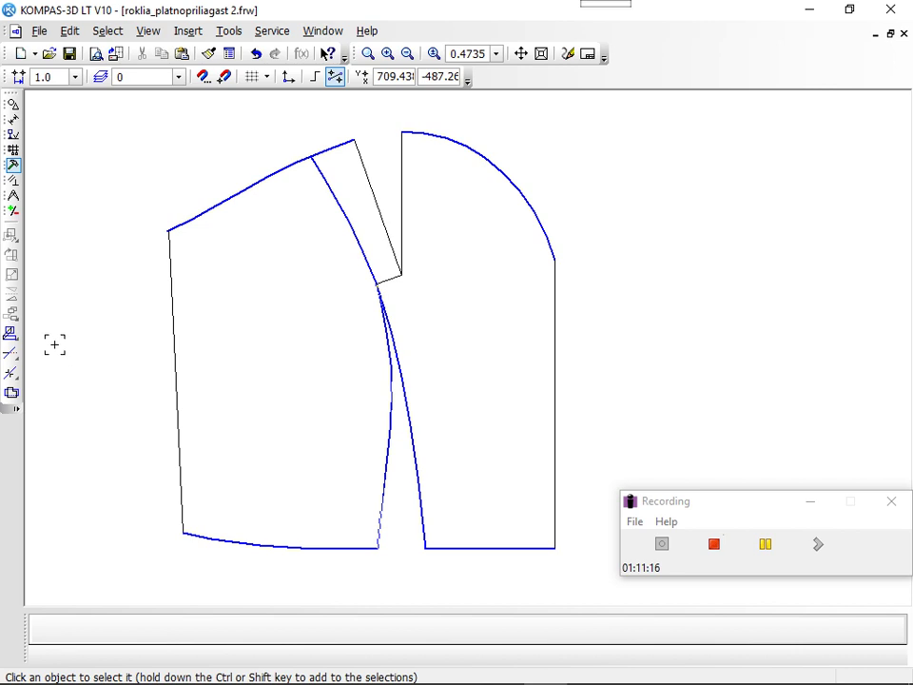
Break the shoulder line where the princess seam crosses it.
left_click(11, 373)
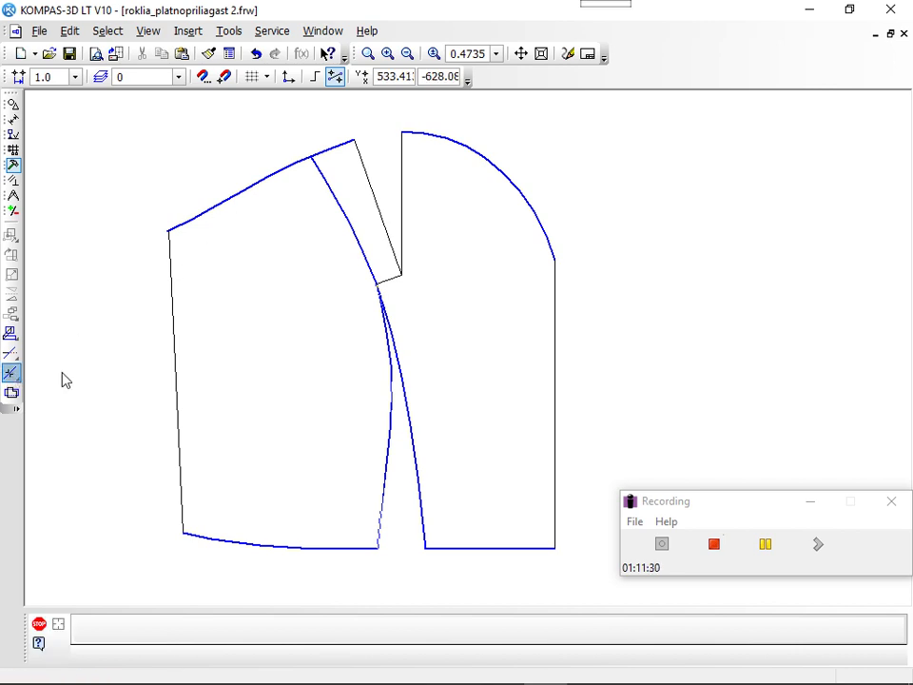
left_click(242, 189)
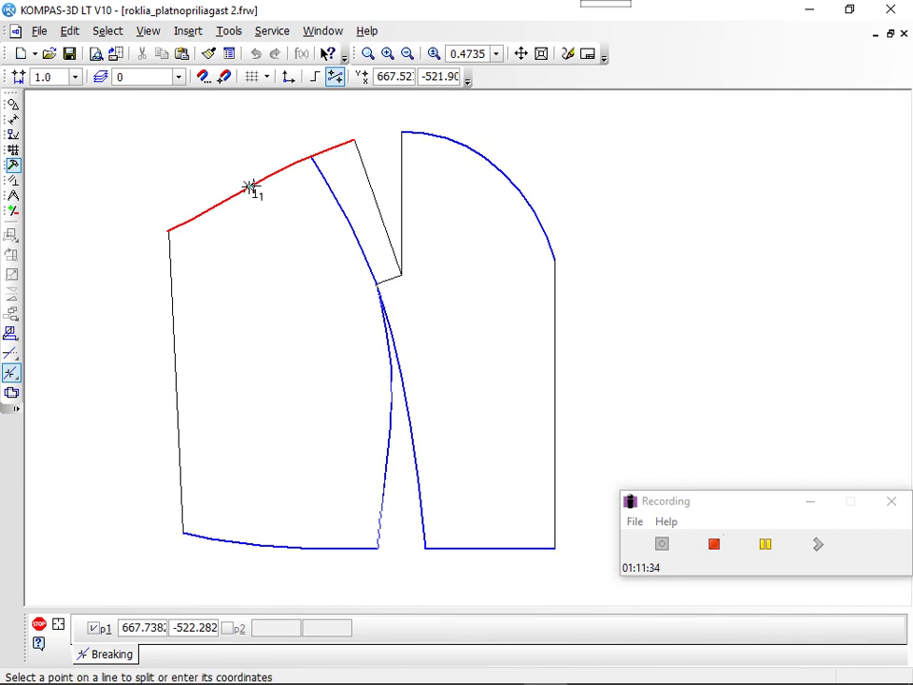
left_click(311, 157)
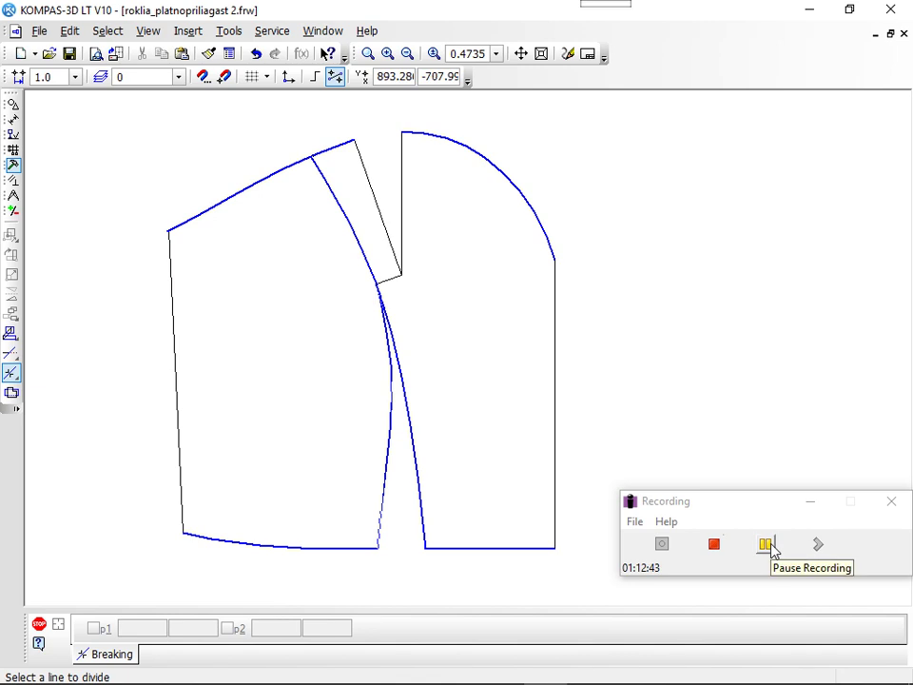
left_click(769, 546)
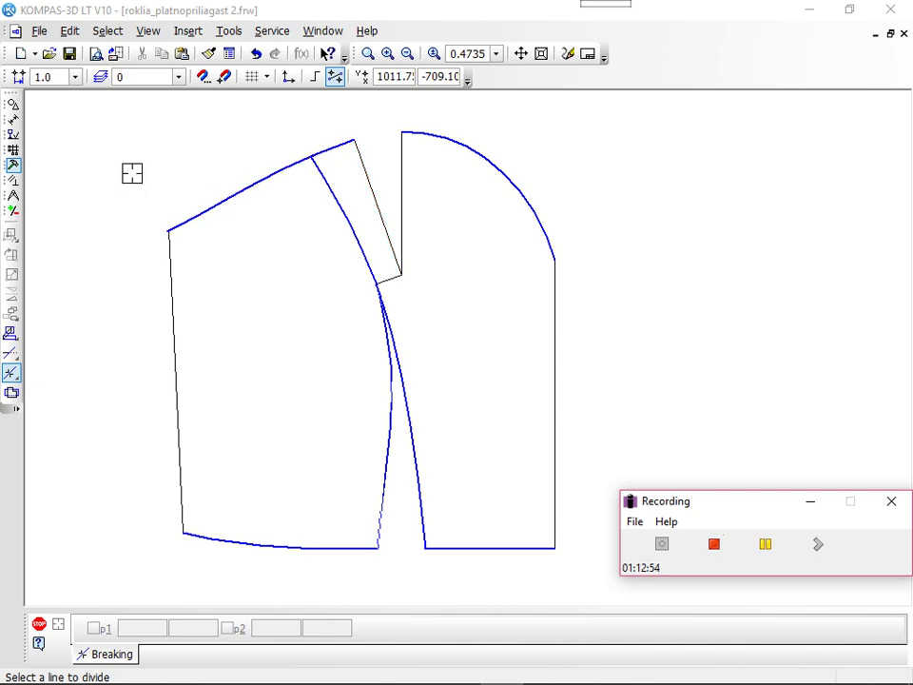
key("Escape")
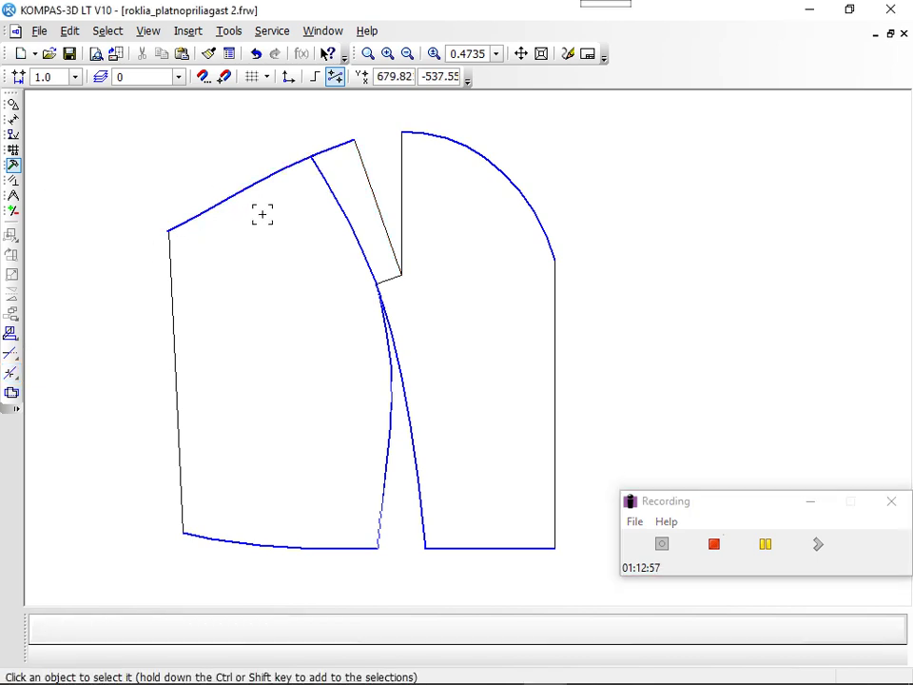
Select the upper seam curve, short shoulder piece and diagonal dart line together.
left_click(331, 198)
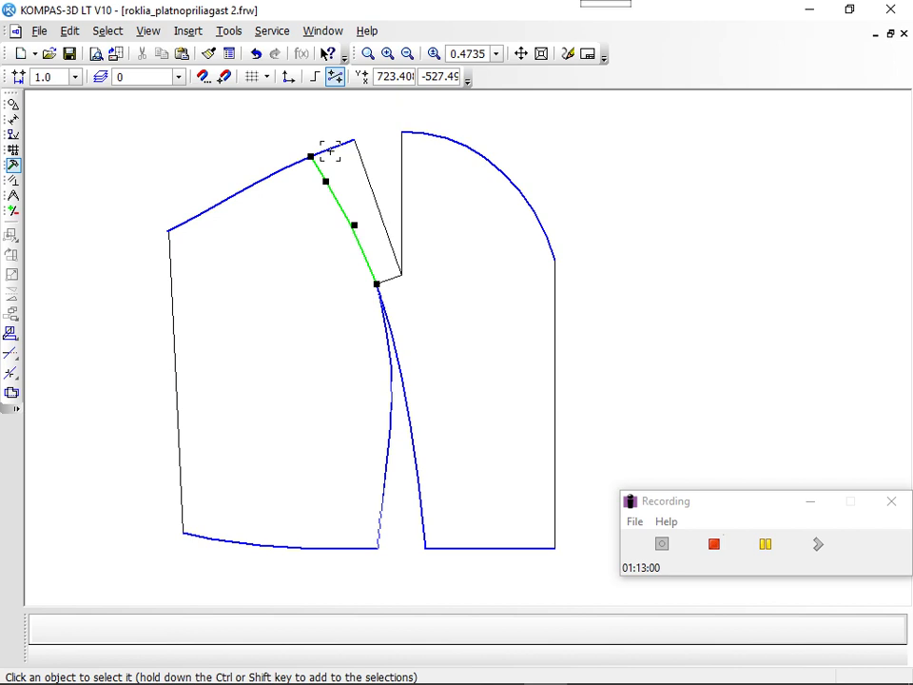
left_click(331, 150, "shift")
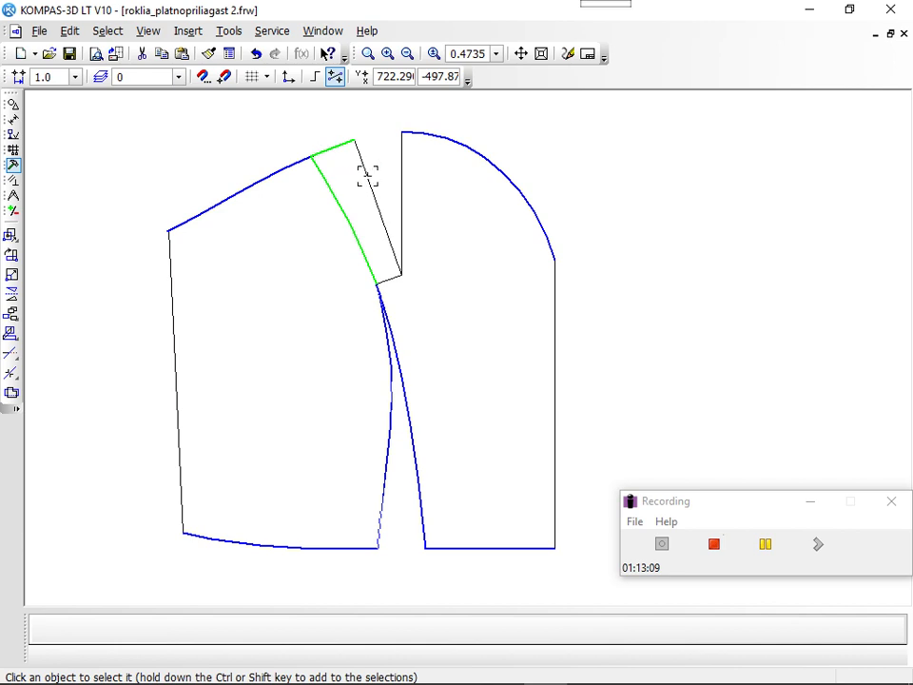
left_click(367, 176, "shift")
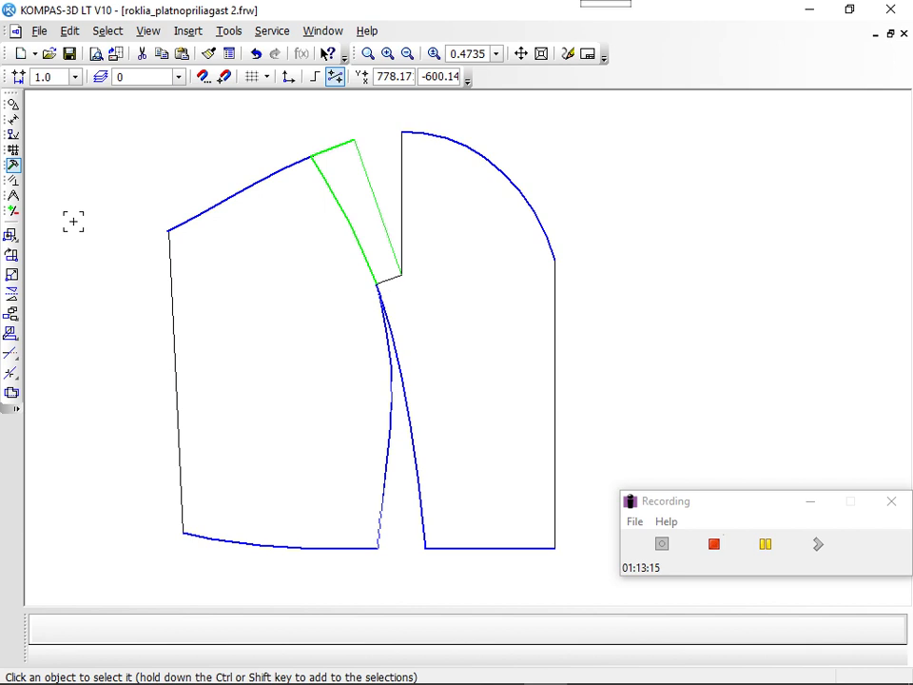
Start the Rotate command on the selected wedge lines.
left_click(13, 256)
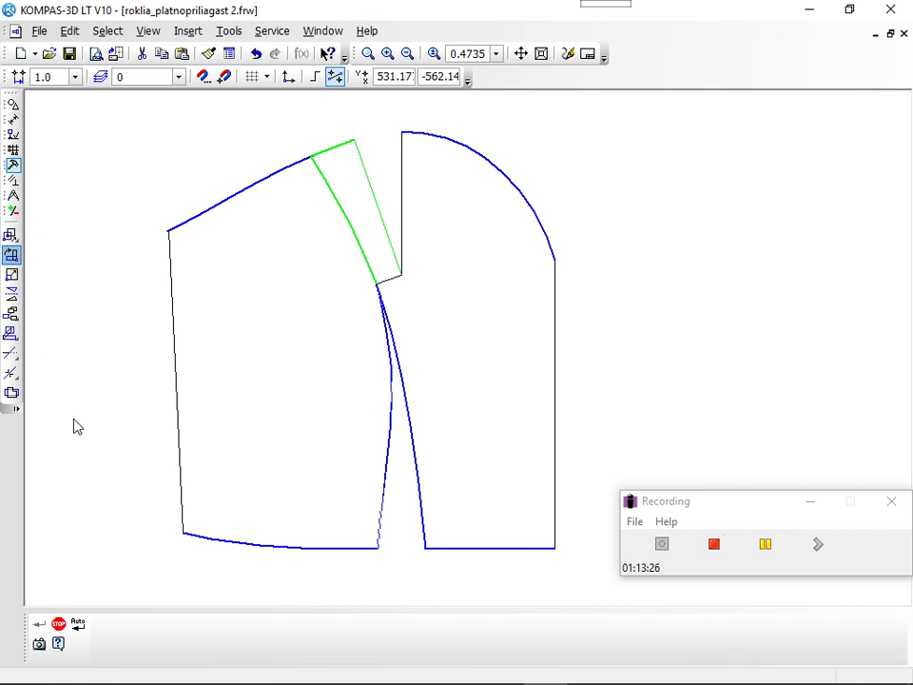
left_click(170, 601)
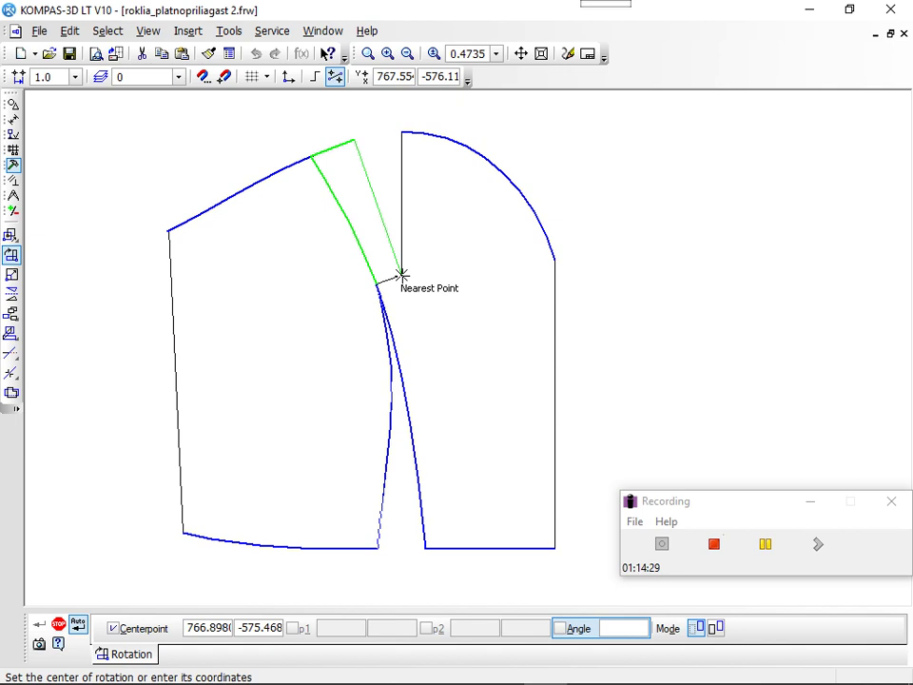
Rotate the wedge about −14.9° around the dart tip onto the top of the dart line.
left_click(401, 275)
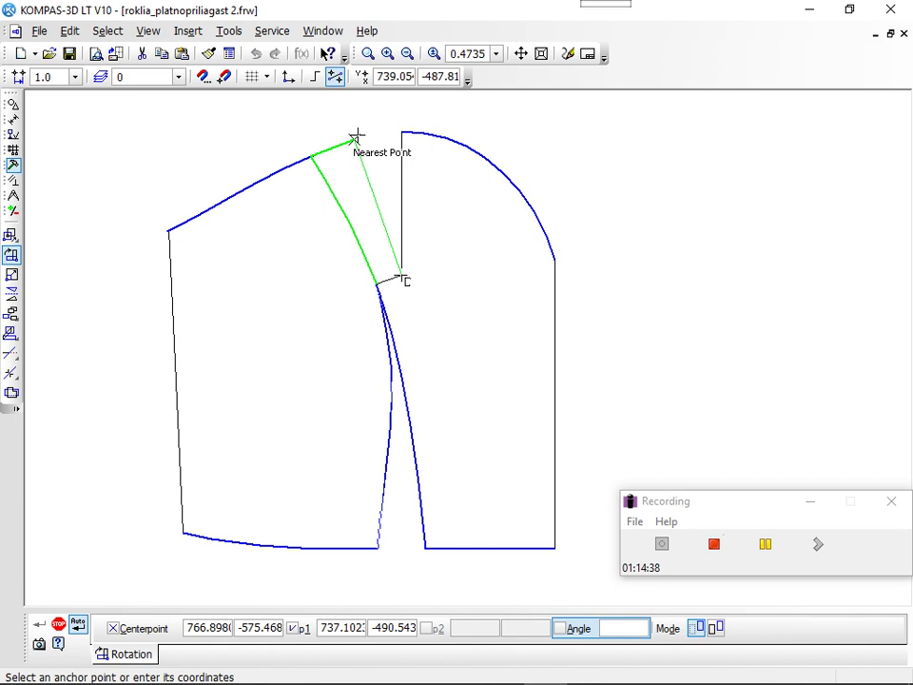
left_click(355, 138)
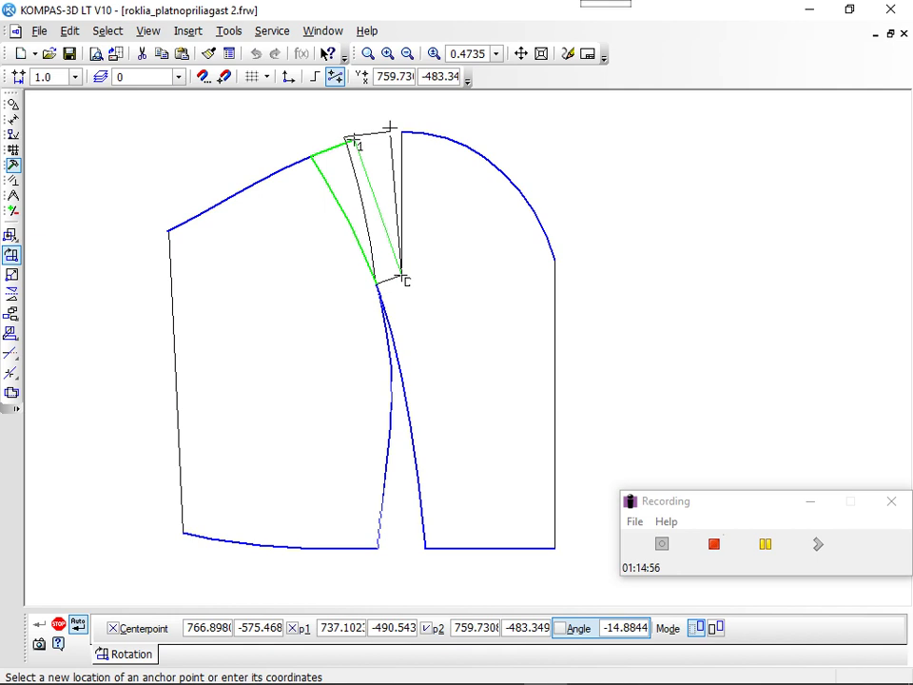
left_click(400, 131)
key("Escape")
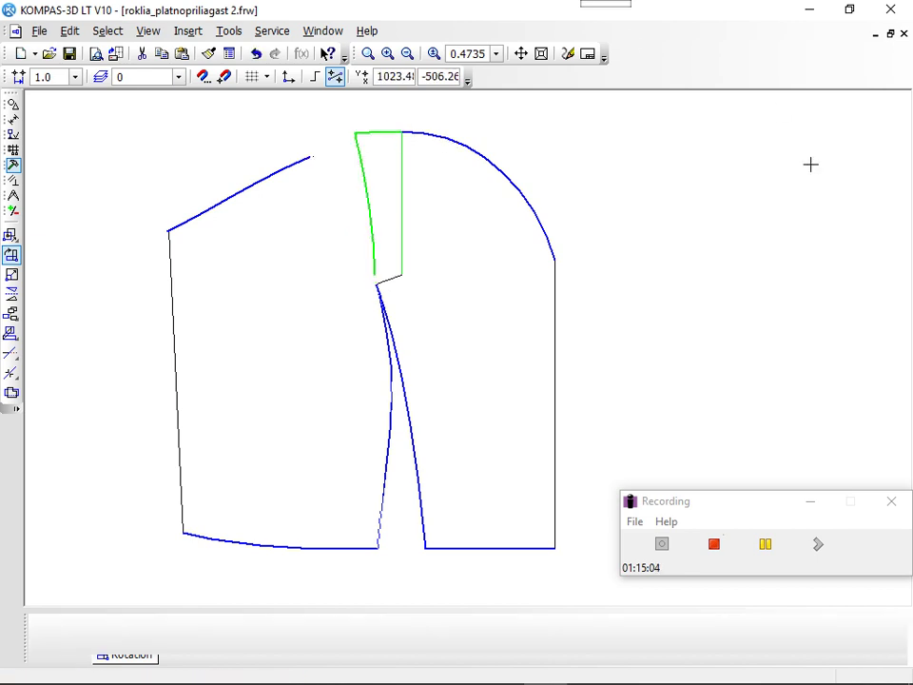
key("Escape")
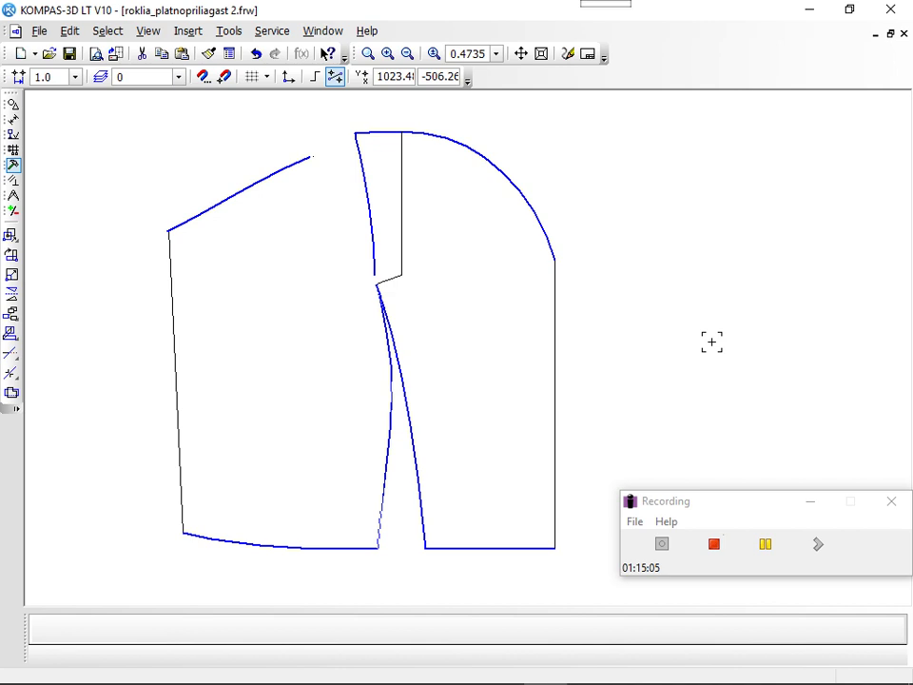
left_click(768, 550)
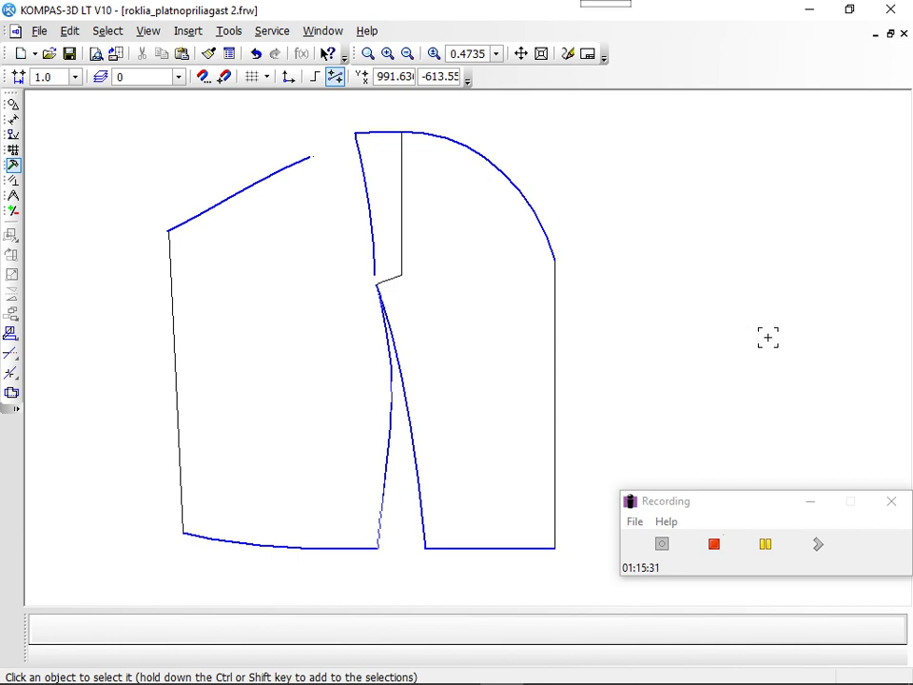
Reconnect the short line under the wedge so it runs from the curve's lower end to the dart line.
left_click(386, 281)
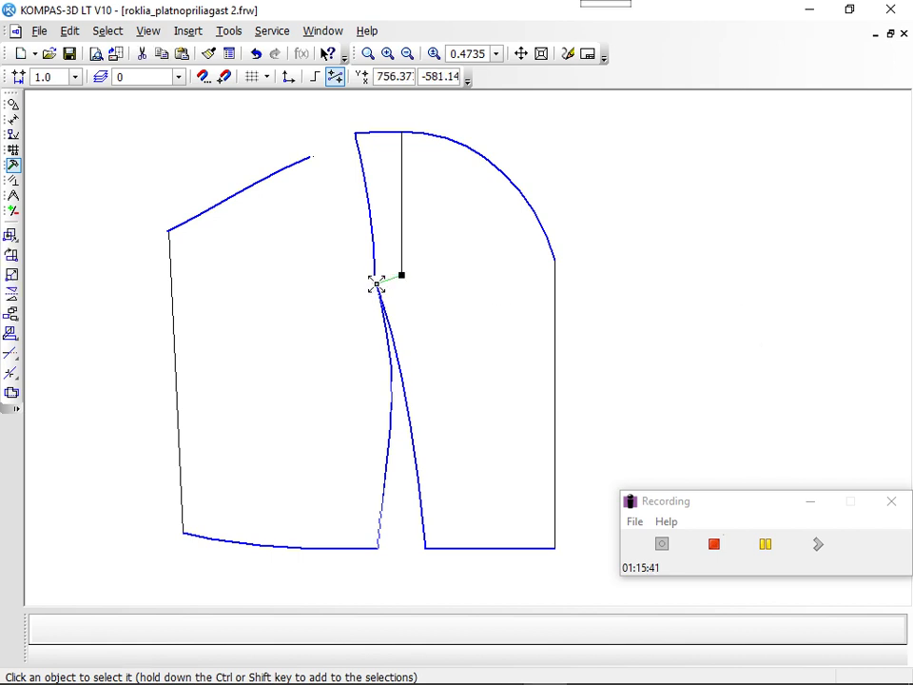
left_click_drag(377, 284, 375, 276)
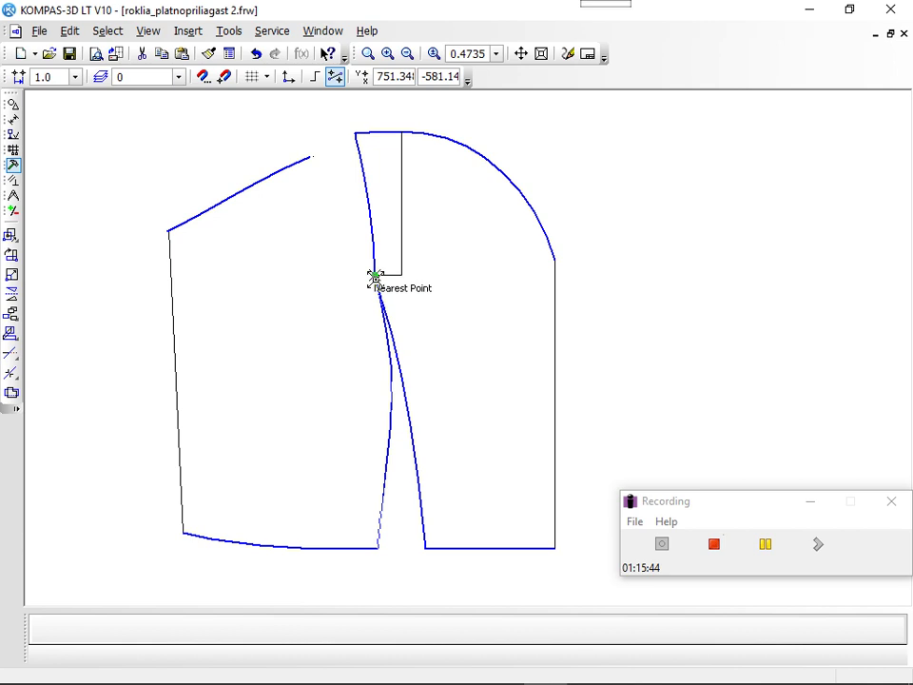
left_click(452, 326)
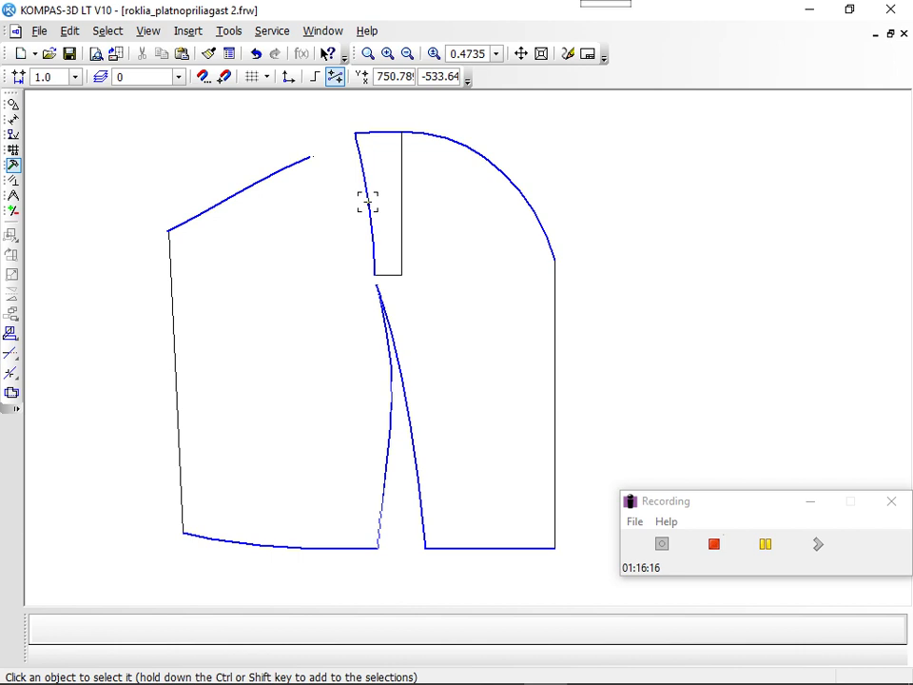
Rotate a copy of the wedge curve and bottom line 19.33° about the dart tip onto the shoulder end.
left_click(368, 203)
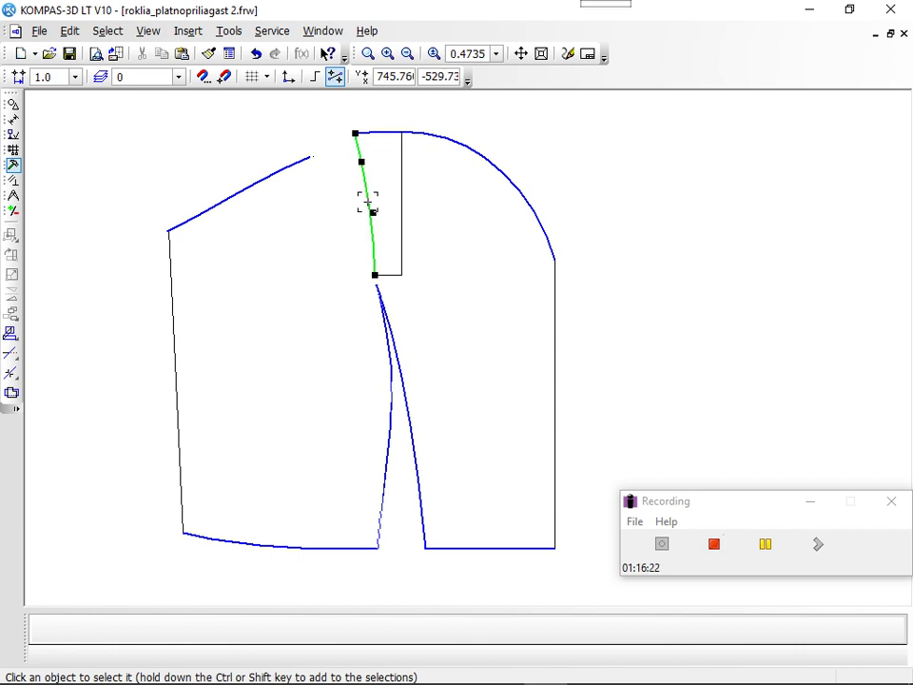
left_click(388, 275, "shift")
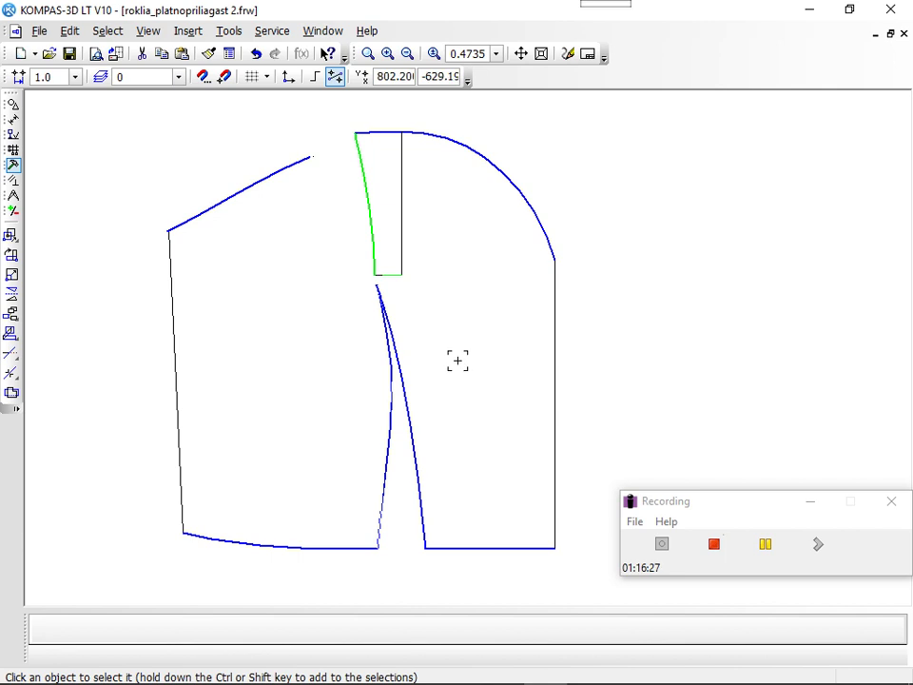
left_click(14, 256)
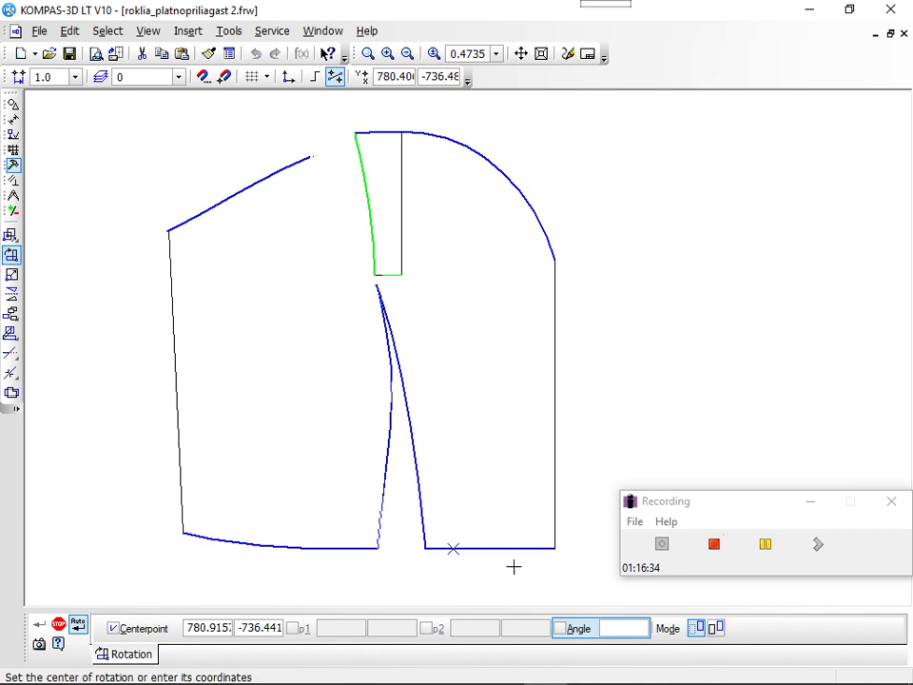
left_click(720, 629)
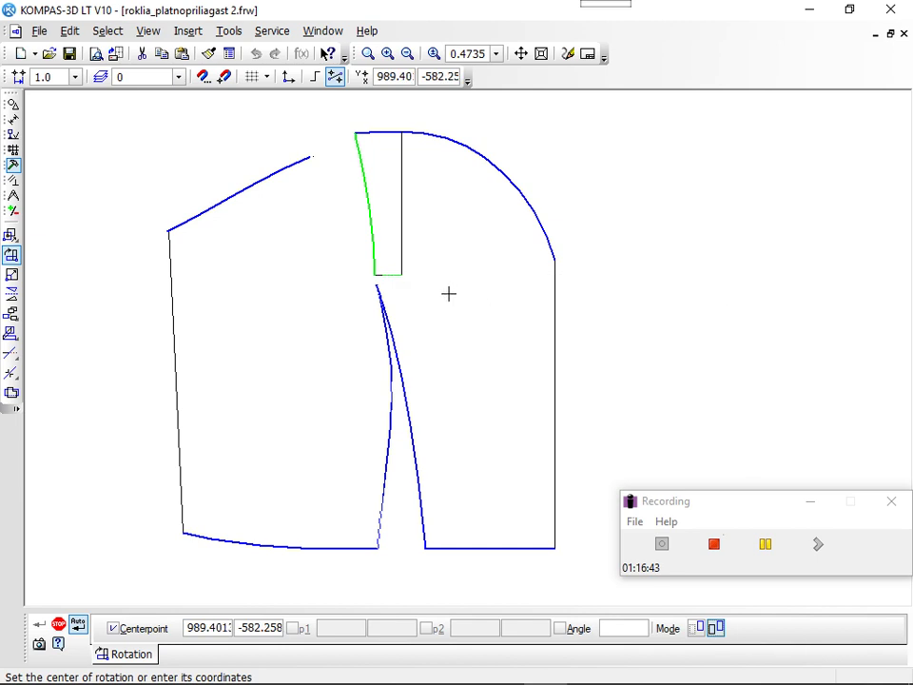
left_click(401, 276)
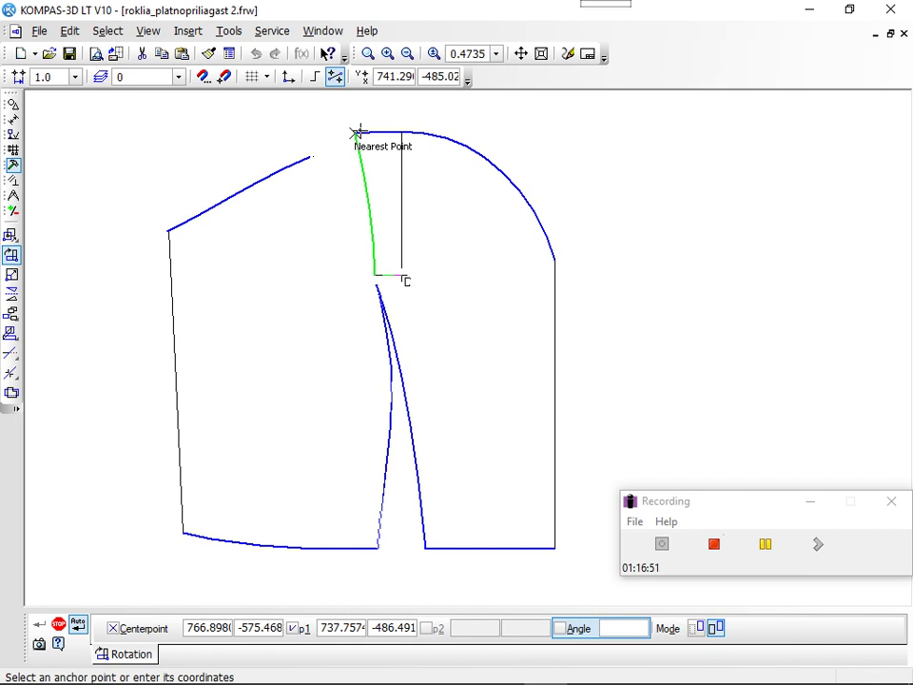
left_click(356, 132)
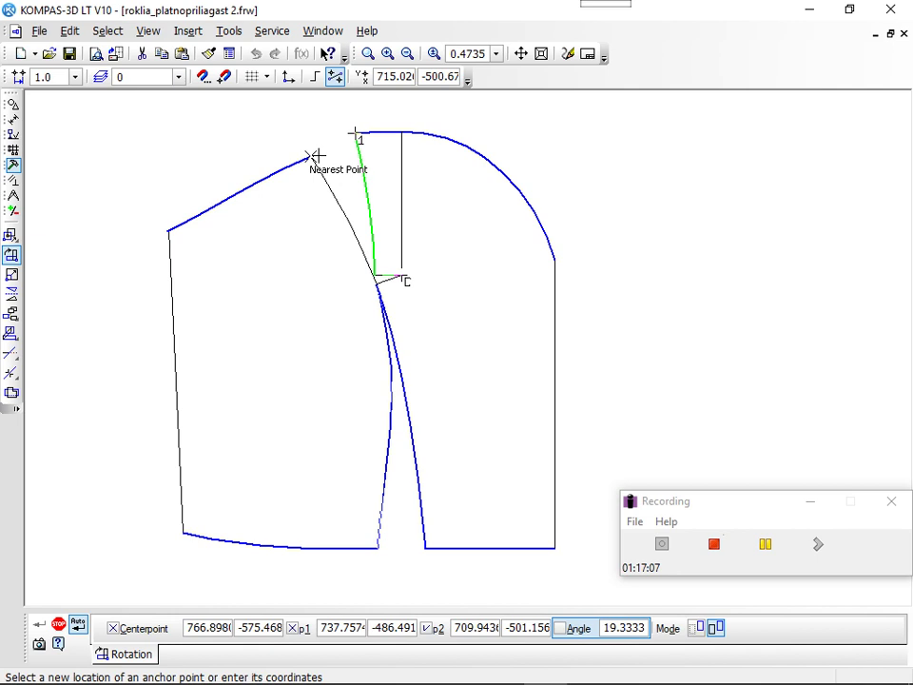
left_click(314, 156)
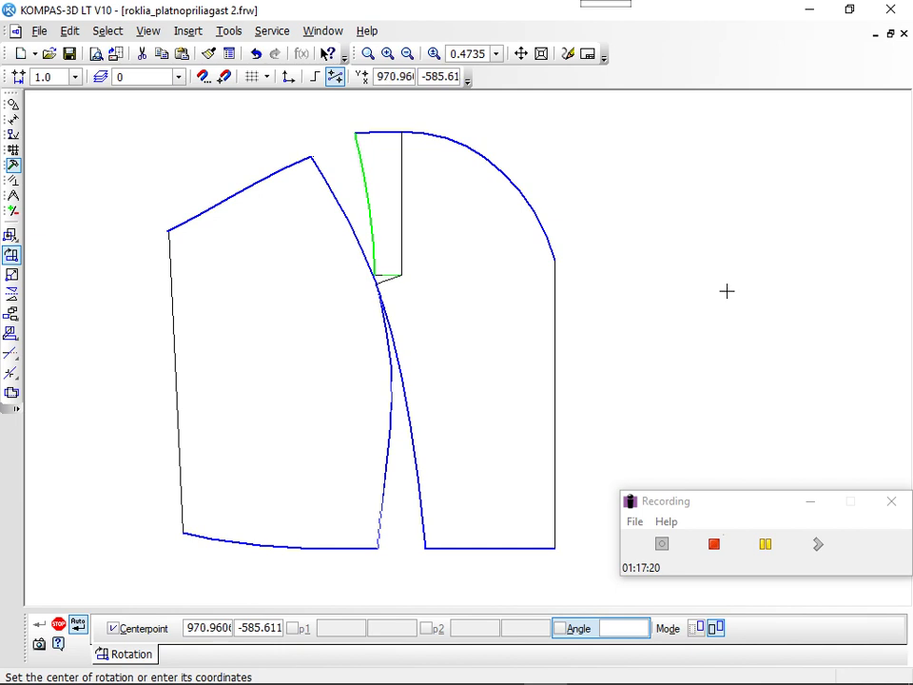
End the Rotation command, keeping the copied seam curve from shoulder end to dart tip.
key("Escape")
key("Escape")
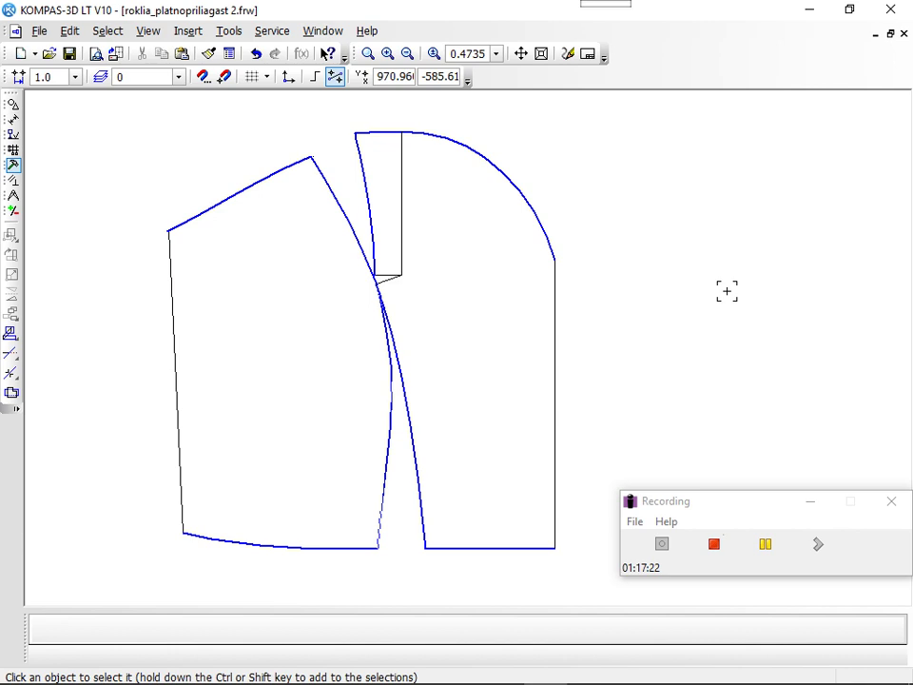
left_click(767, 543)
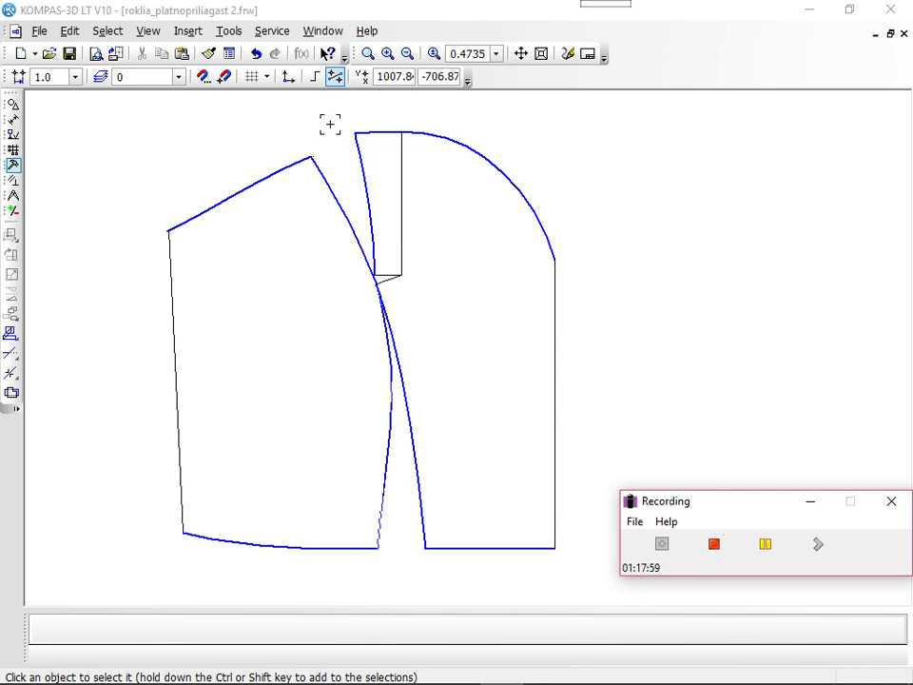
Cut the left panel's five lines using the dart tip as base point, then paste them further left.
left_click(233, 194)
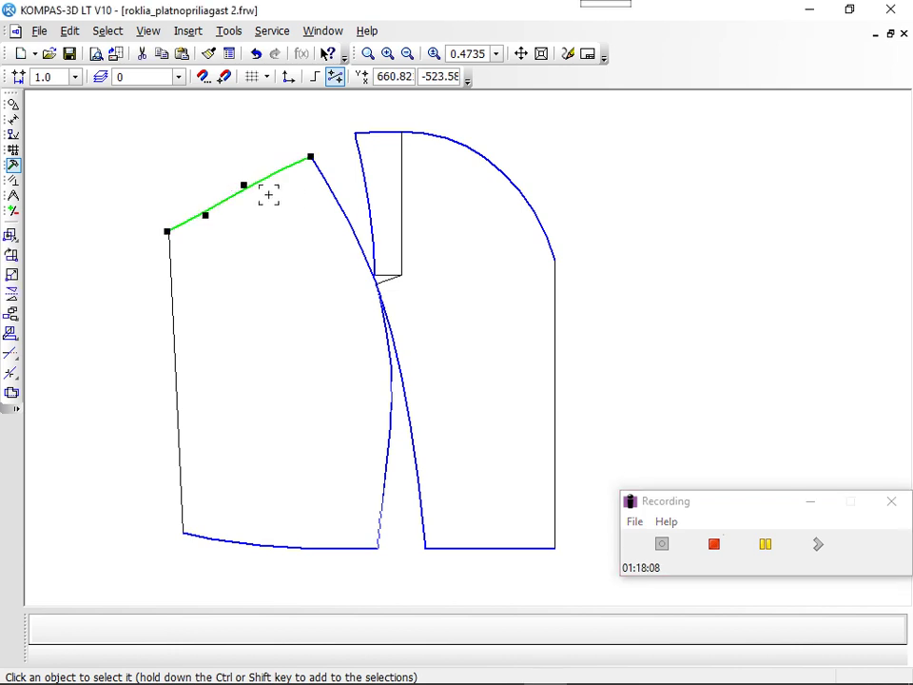
left_click(338, 205, "shift")
left_click(388, 370, "shift")
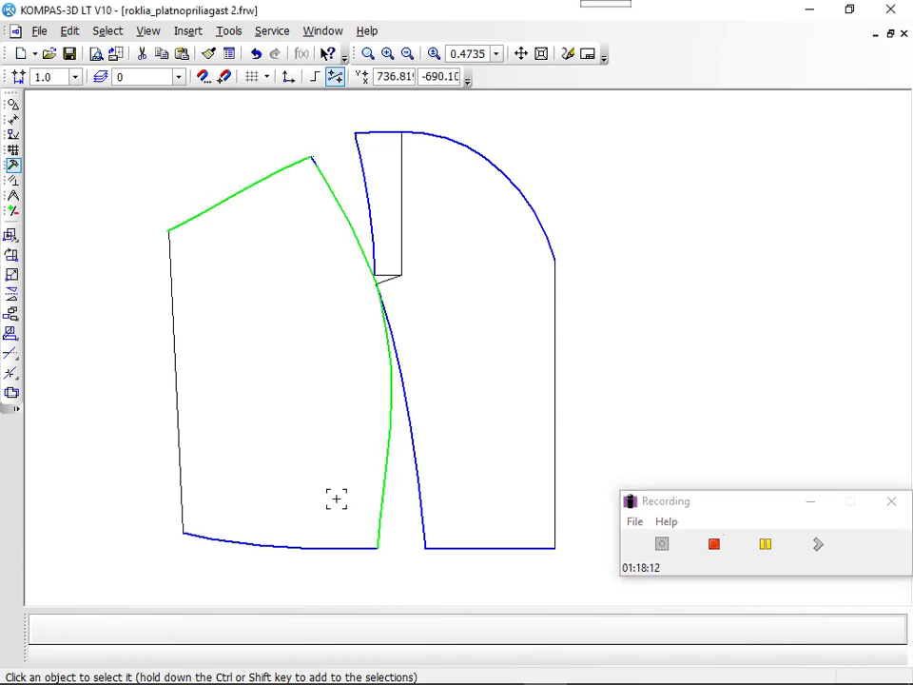
left_click(317, 555, "shift")
left_click(176, 427, "shift")
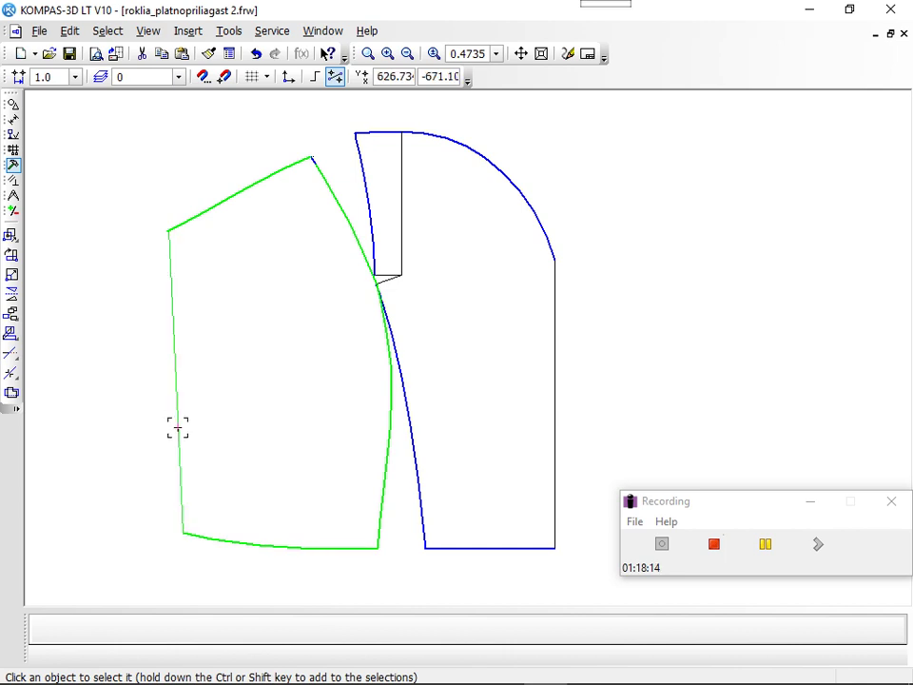
left_click(142, 53)
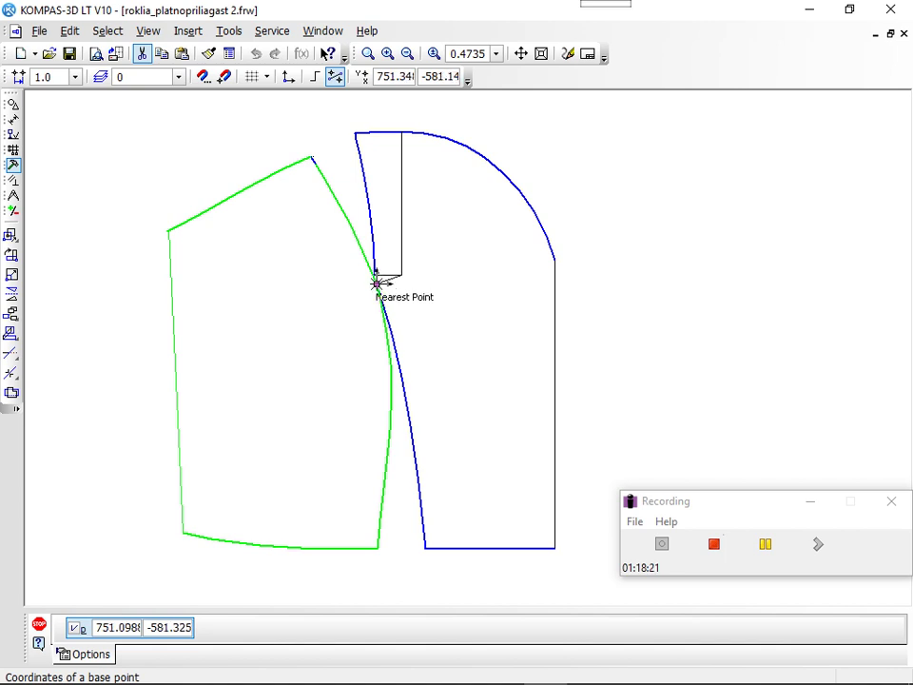
left_click(377, 283)
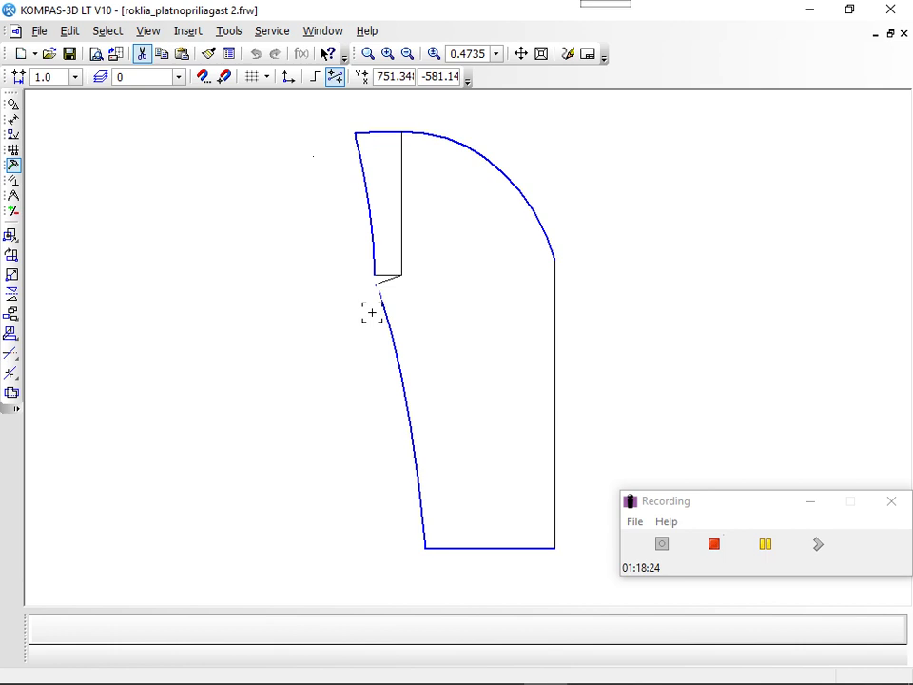
left_click(182, 54)
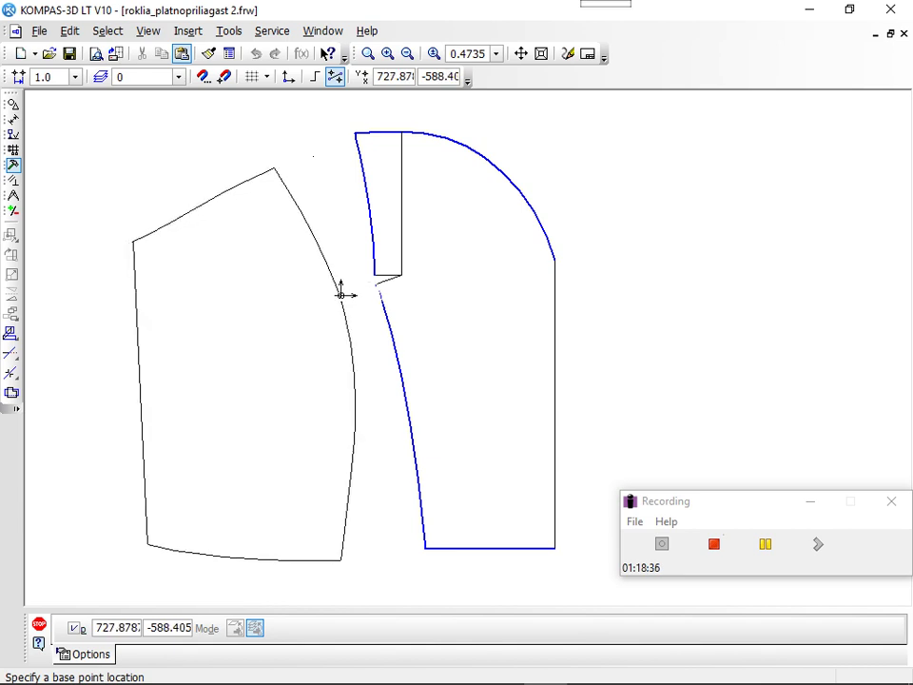
left_click(342, 289)
key("Escape")
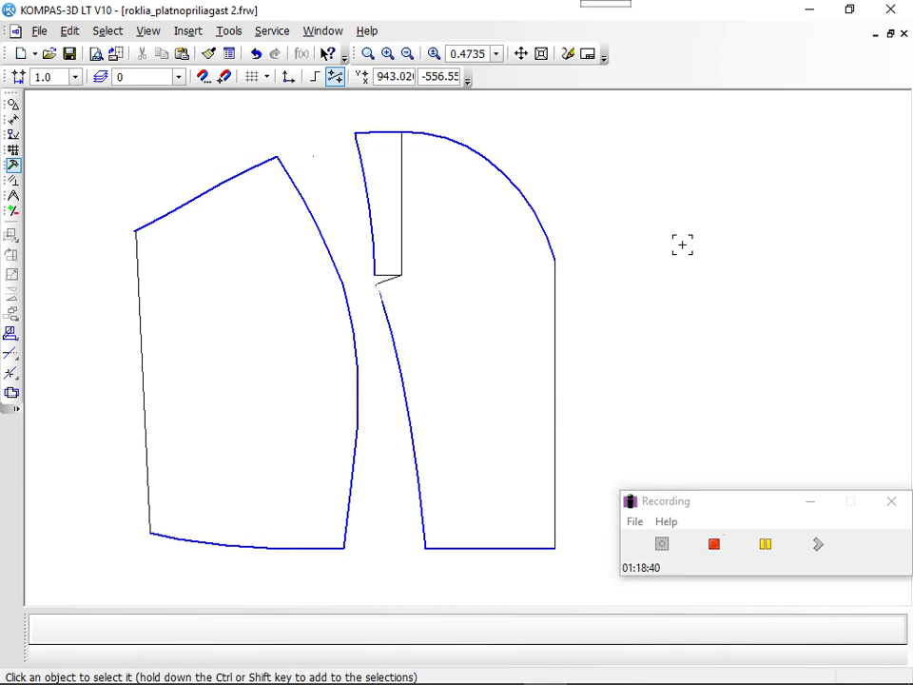
Change the side panel's left side line from Thin to the Normal line style.
left_click(406, 55)
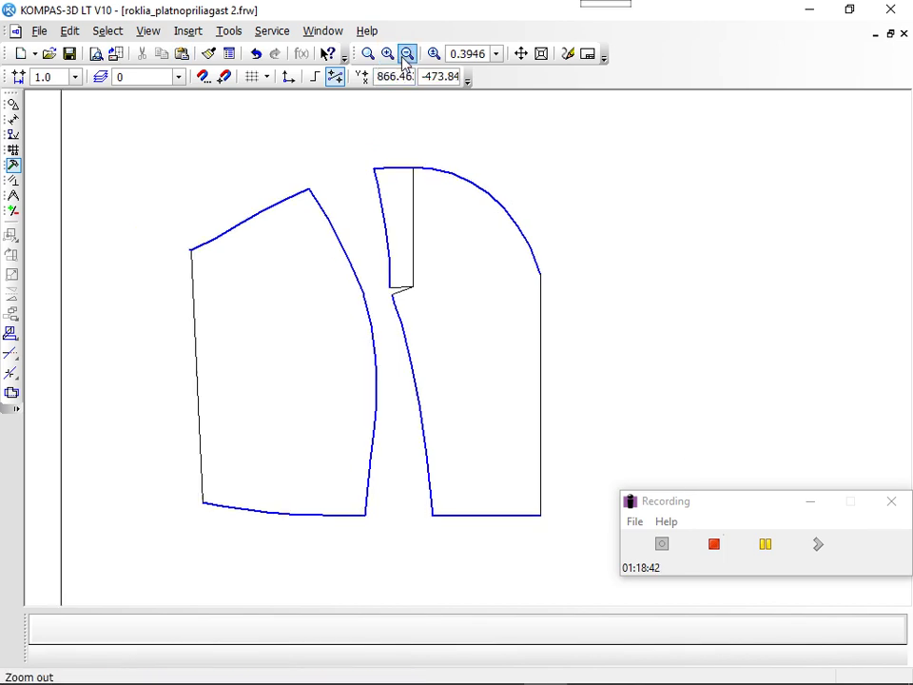
left_click(387, 54)
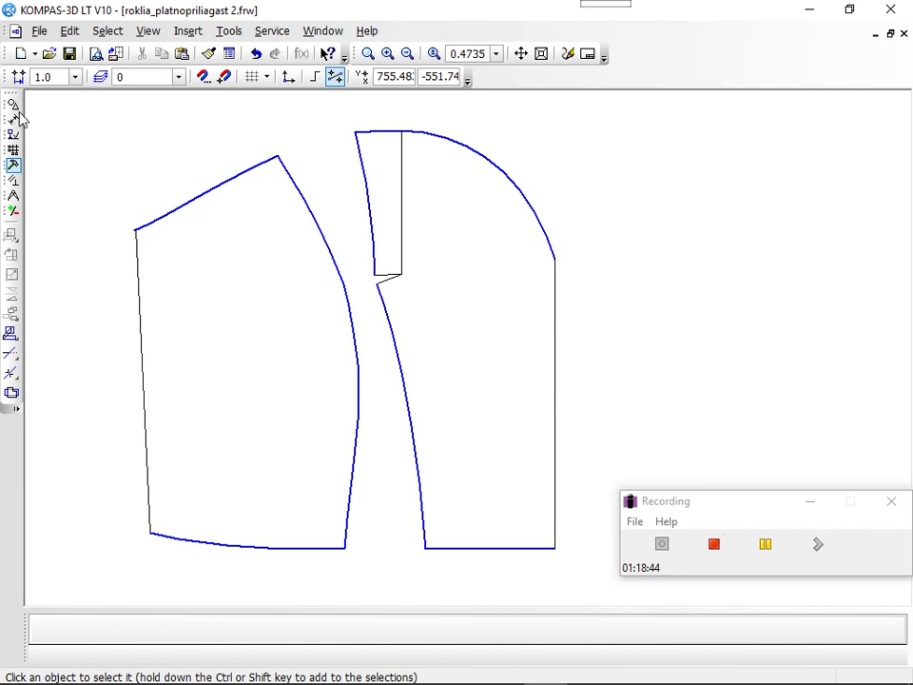
left_click(135, 368)
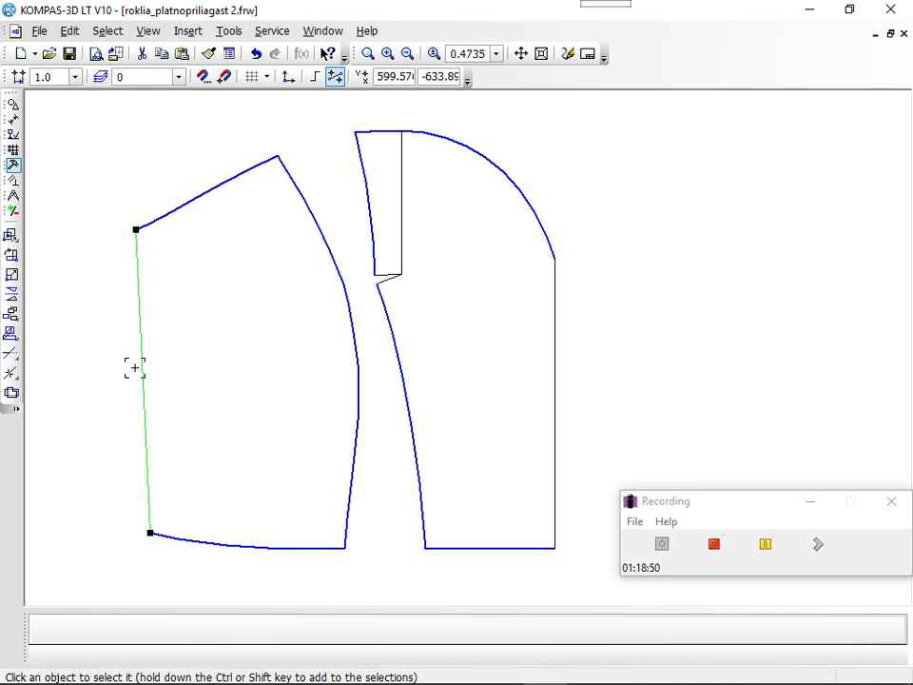
right_click(134, 368)
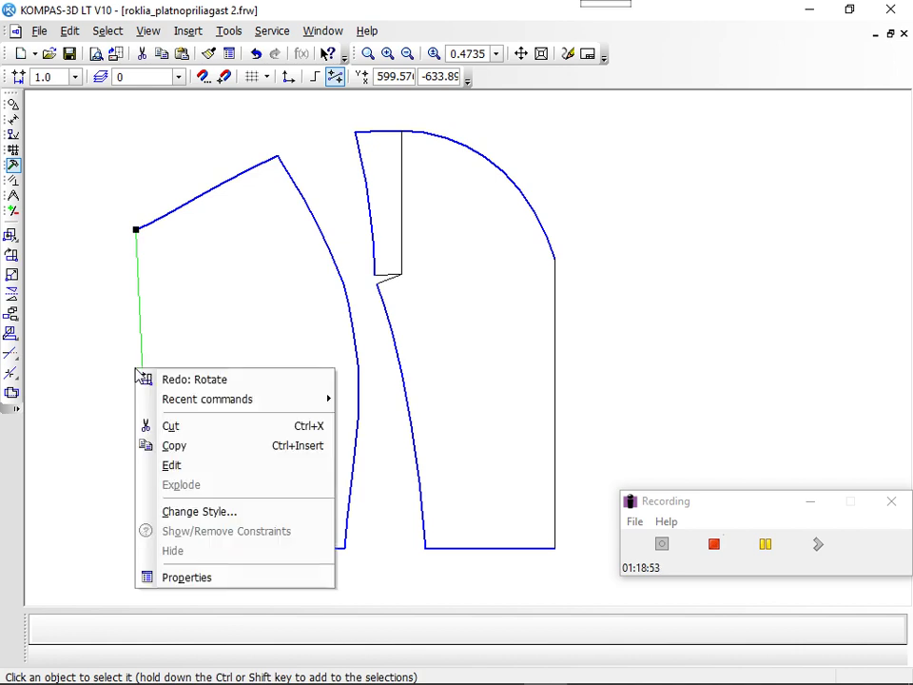
left_click(265, 514)
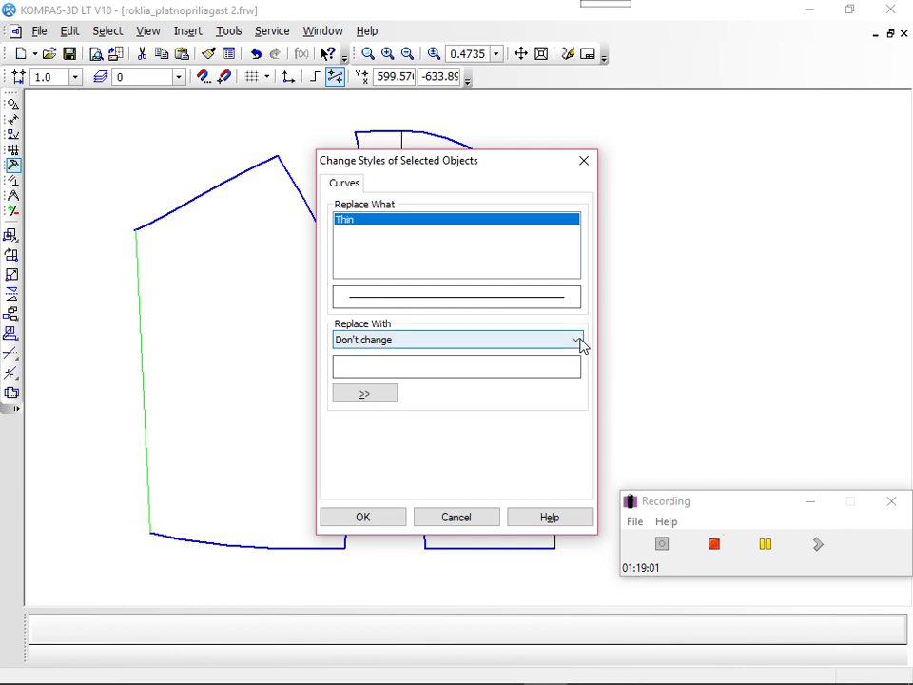
left_click(580, 339)
left_click(522, 374)
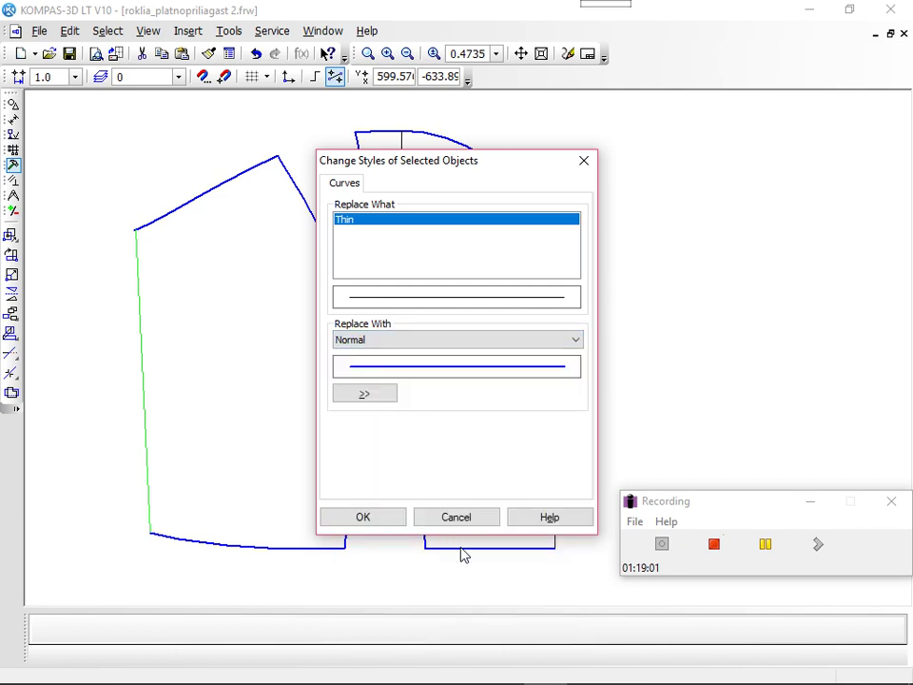
left_click(405, 520)
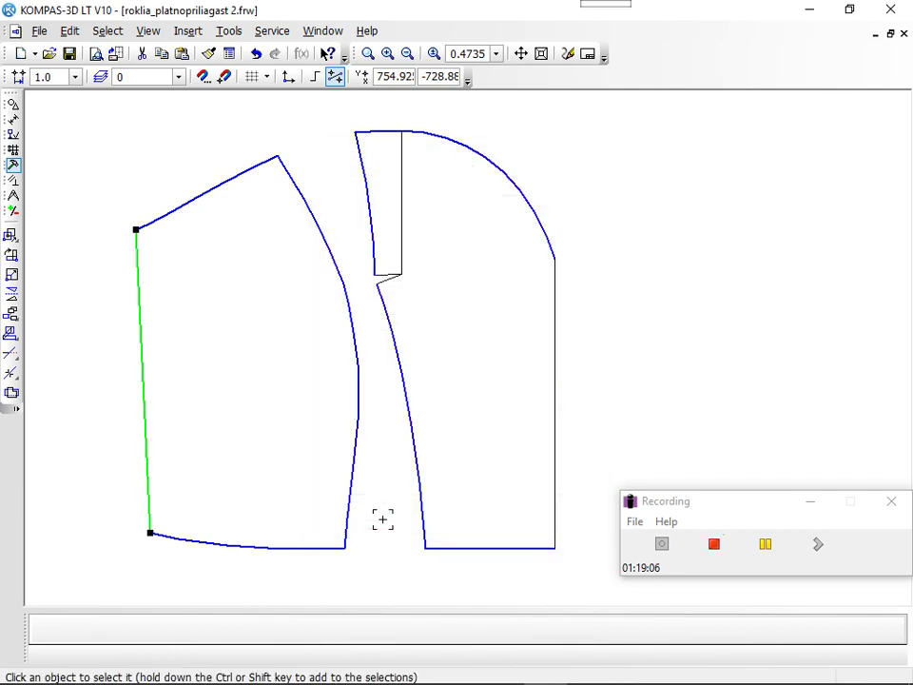
left_click(13, 103)
Place seam points on the left piece's princess-seam curve, undoing the stray point on the right panel.
left_click(12, 236)
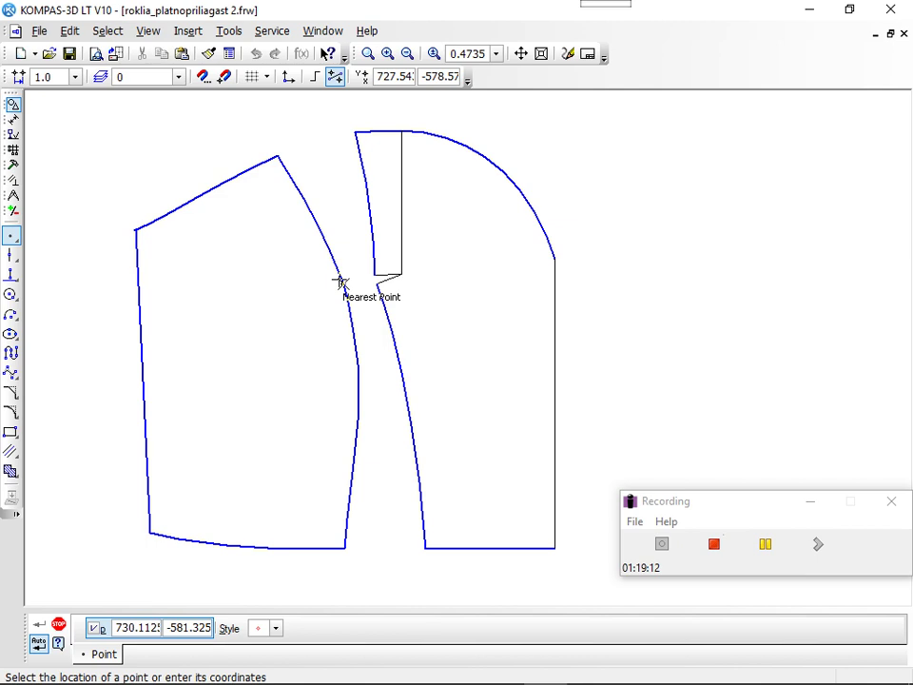
left_click(340, 282)
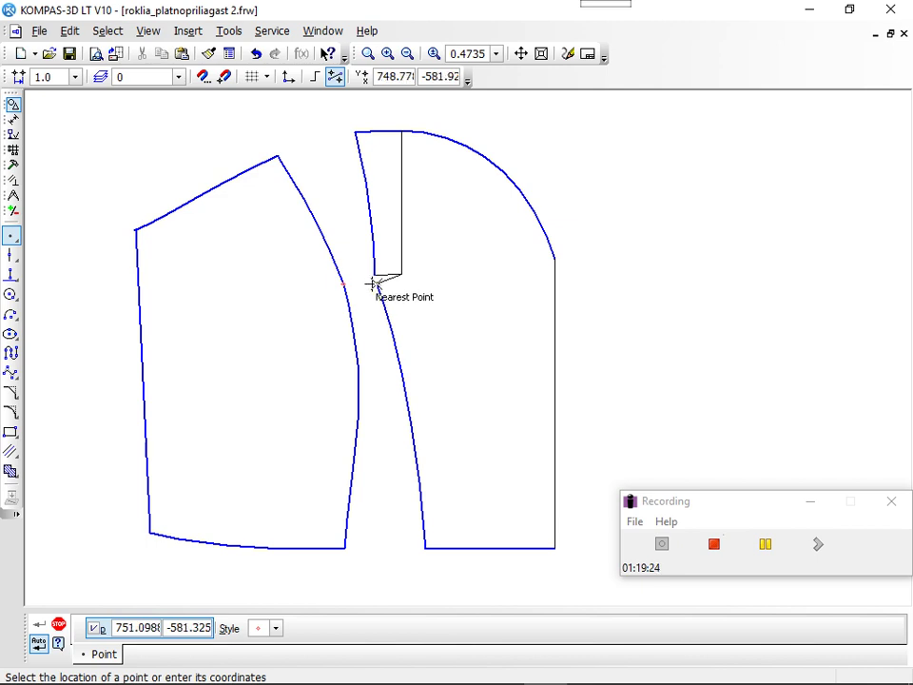
left_click(372, 276)
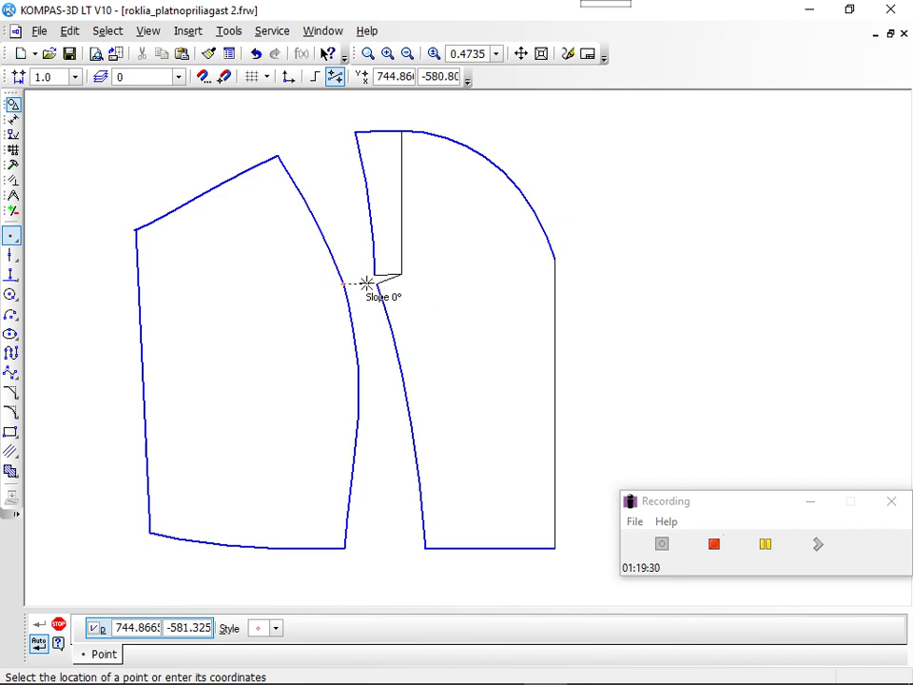
left_click(527, 255)
key("ctrl+z")
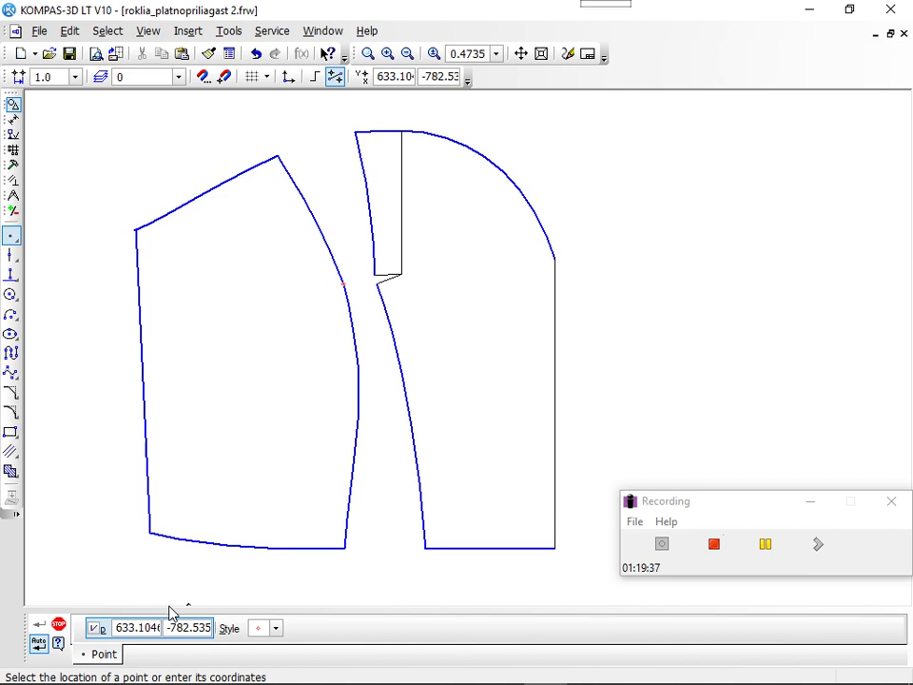
key("Escape")
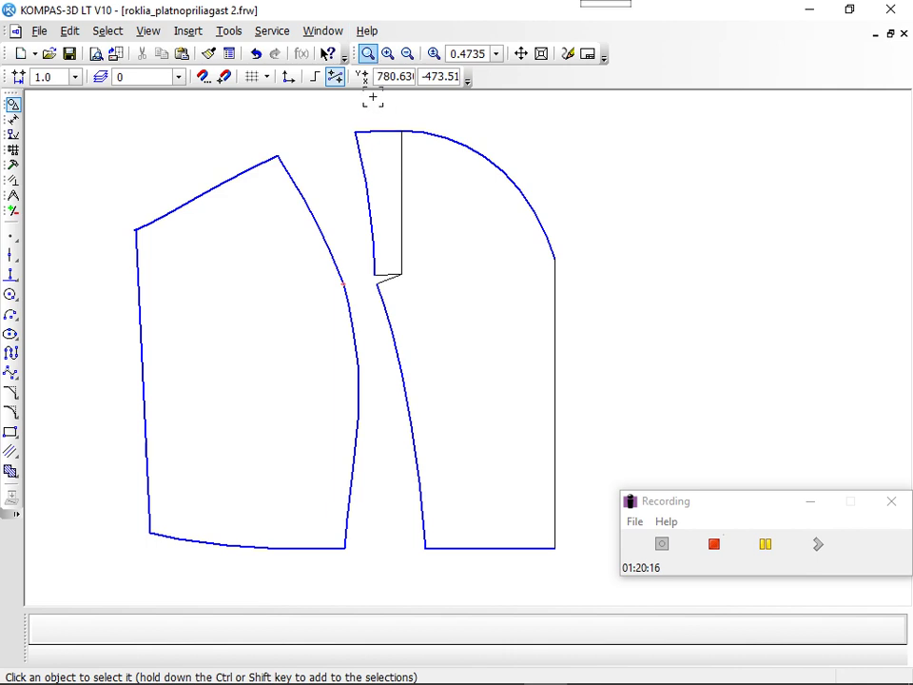
Zoom in twice and back out once so the bodice pieces fill more of the drawing.
key("Escape")
left_click(387, 54)
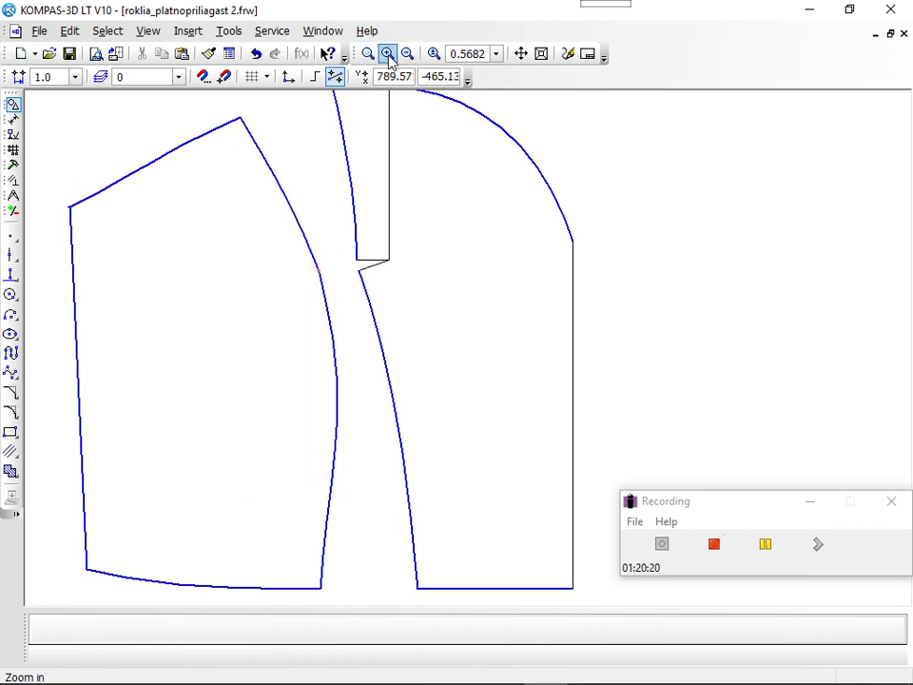
left_click(387, 54)
left_click_drag(457, 215, 548, 294)
left_click(548, 294)
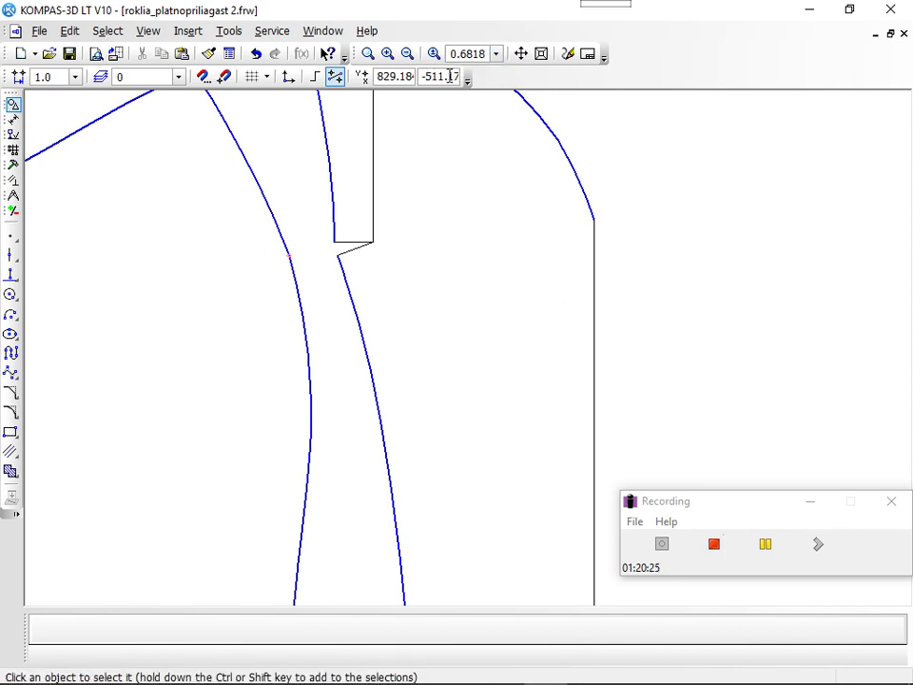
left_click(406, 54)
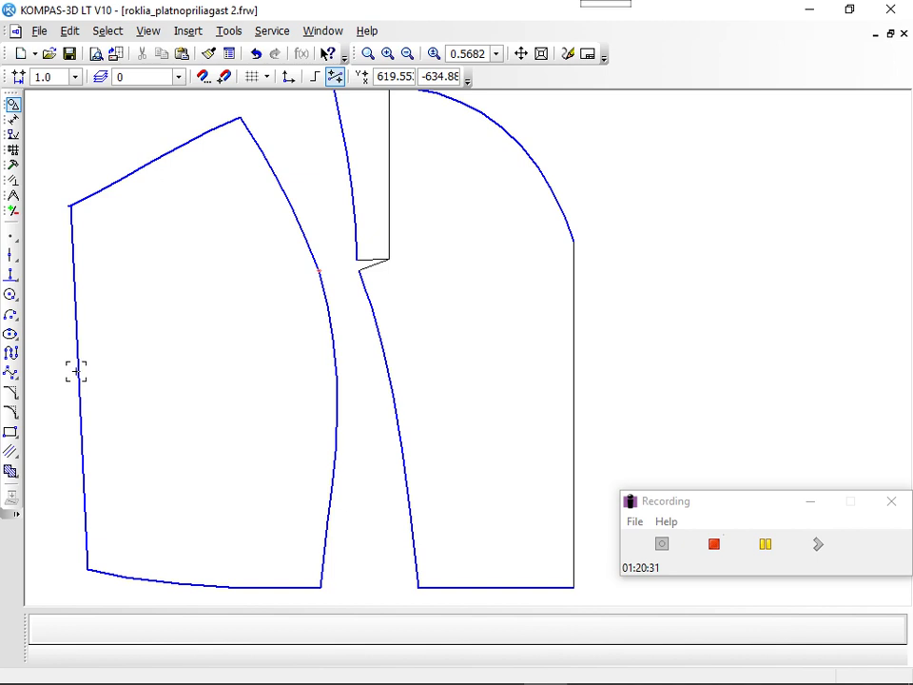
left_click(77, 373)
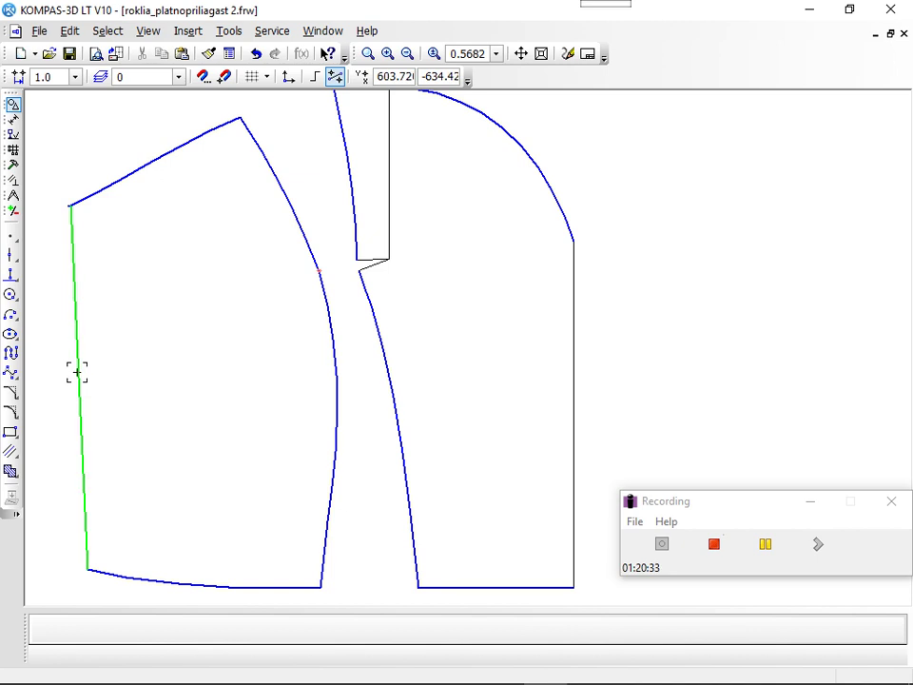
left_click(96, 374)
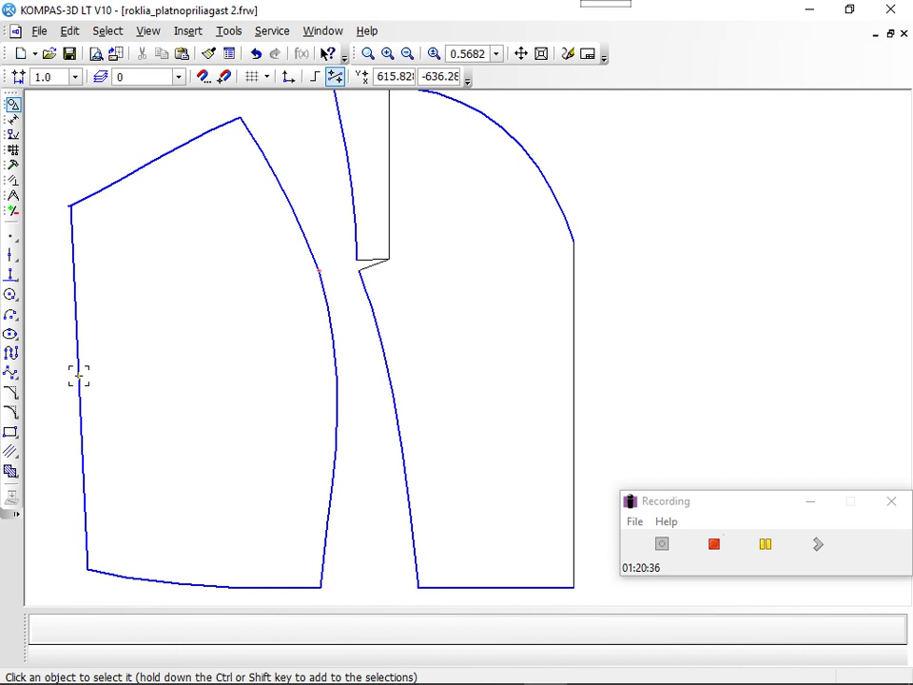
right_click(82, 381)
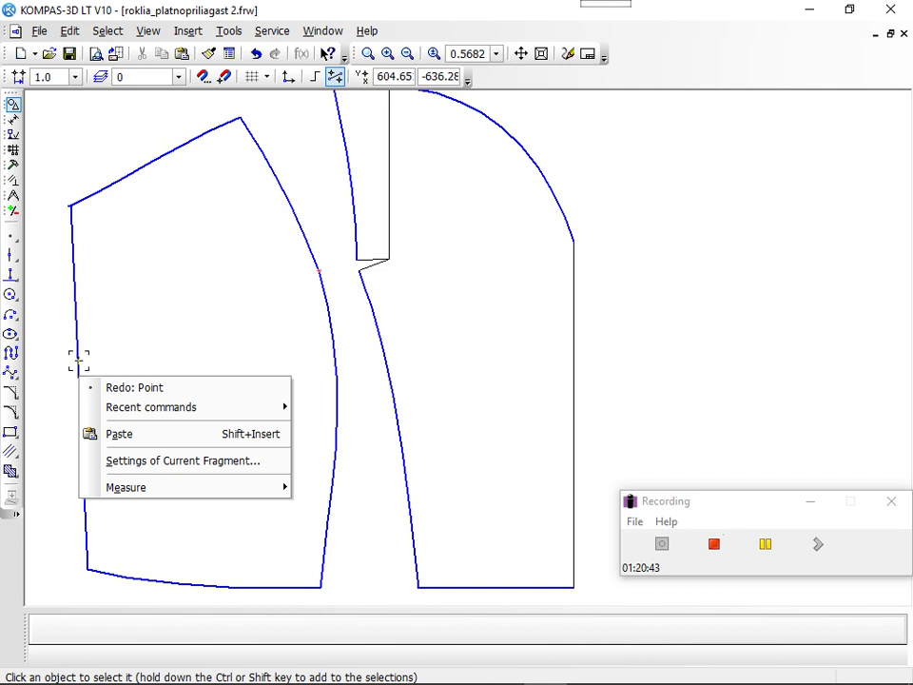
left_click(78, 356)
right_click(78, 357)
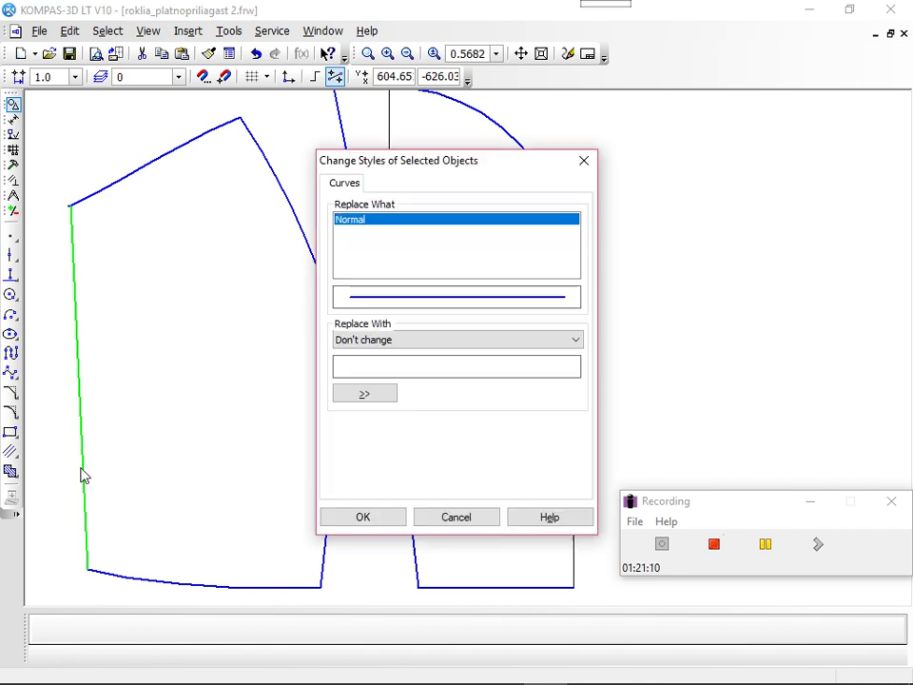
left_click(576, 343)
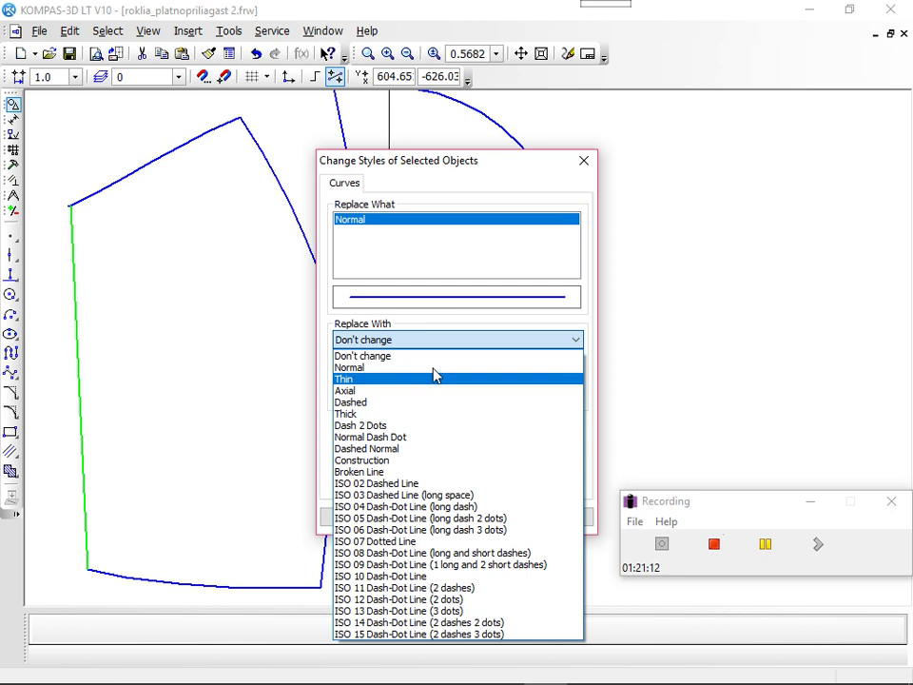
left_click(660, 289)
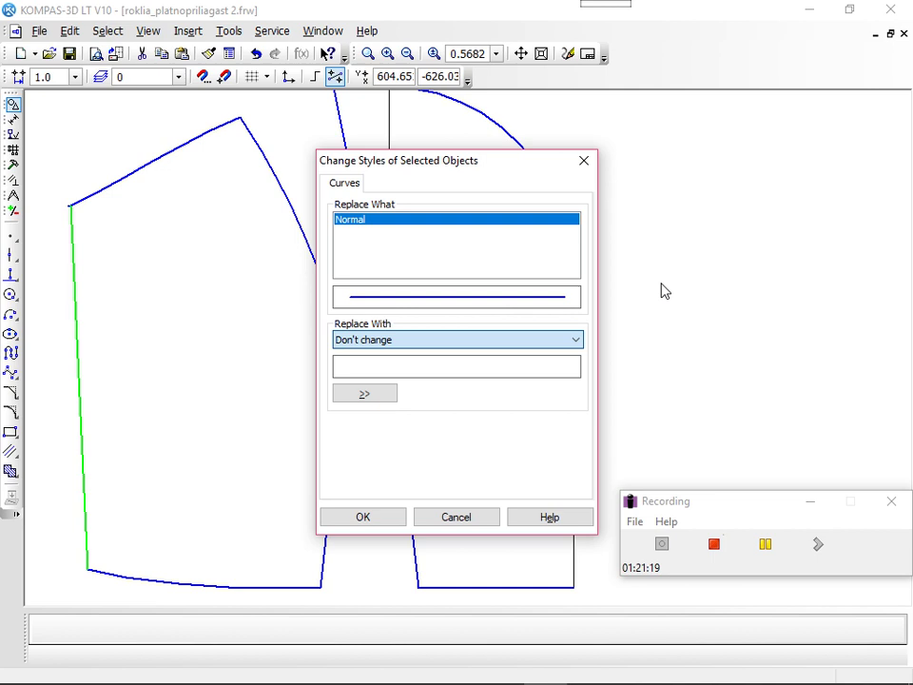
left_click(583, 161)
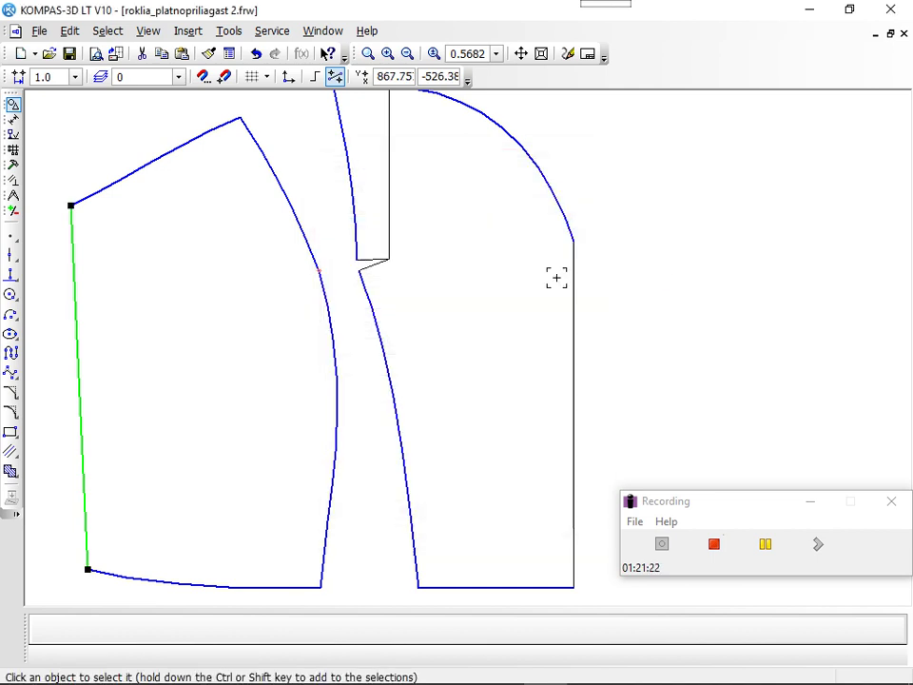
Draw a trial arc centred at the dart corner, then undo it.
left_click(467, 297)
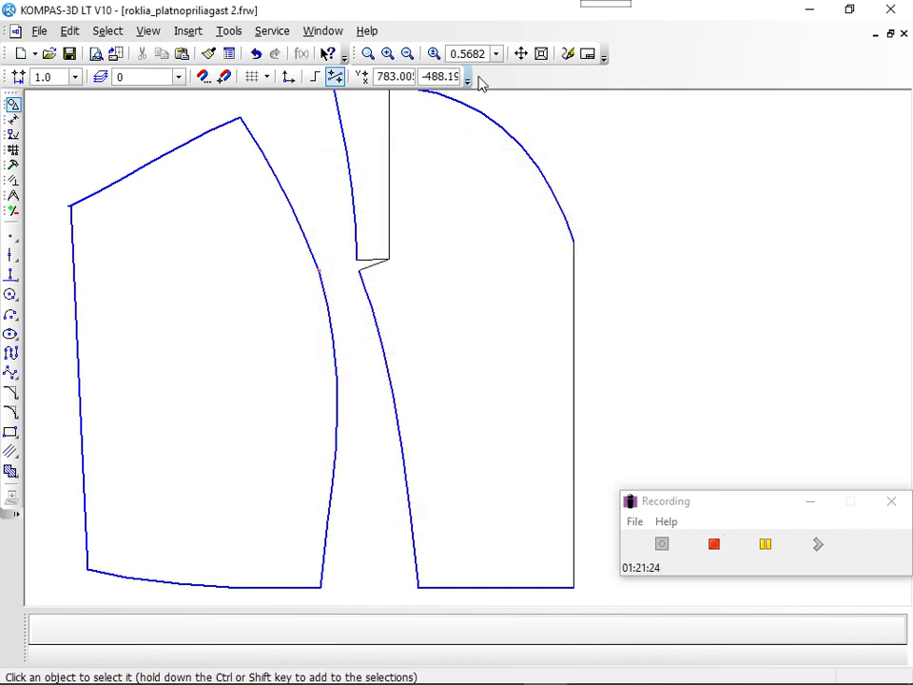
left_click(521, 53)
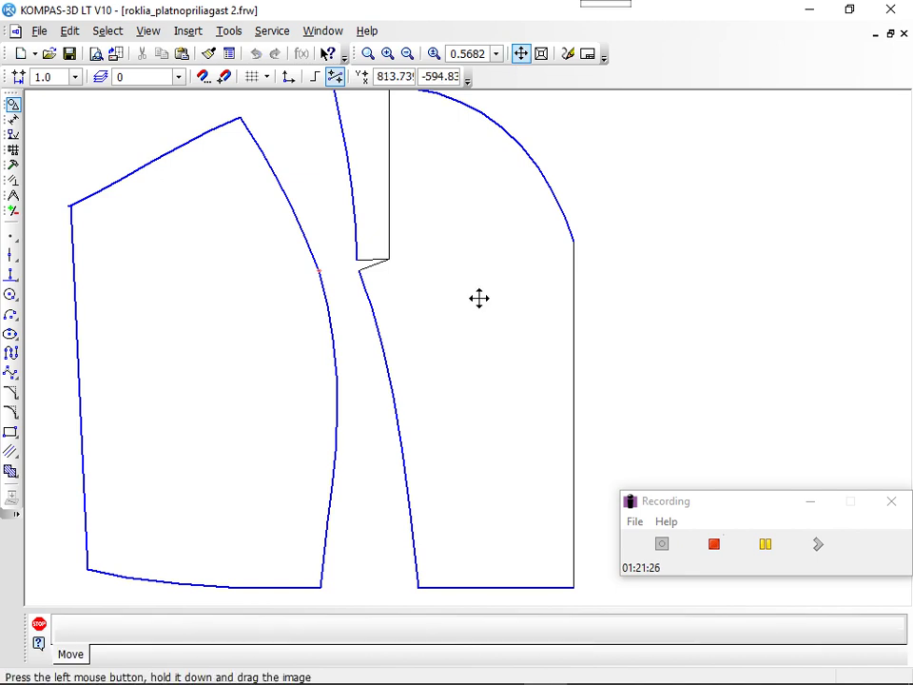
left_click_drag(478, 298, 519, 316)
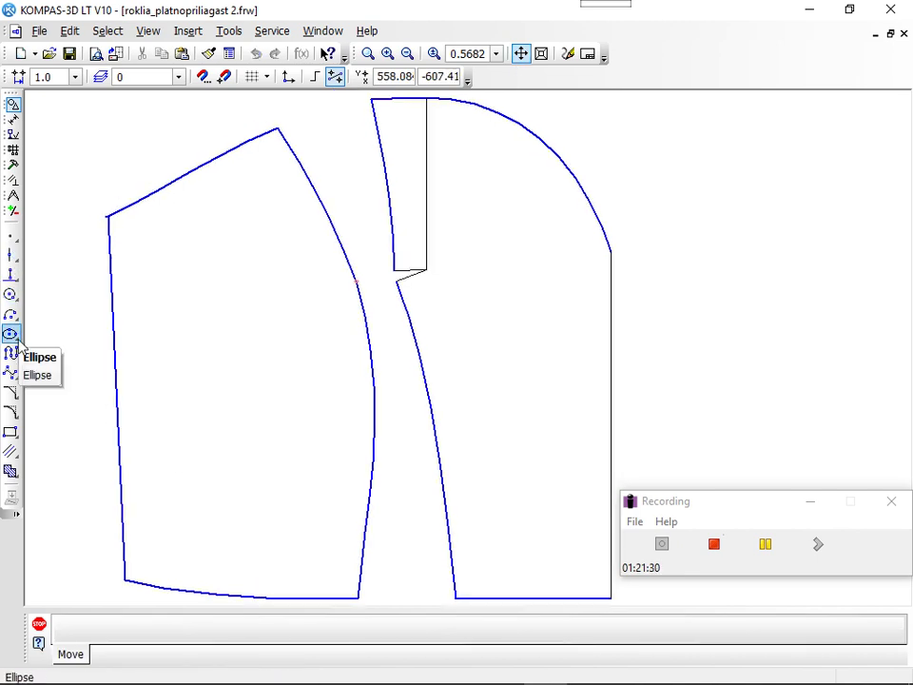
left_click(10, 318)
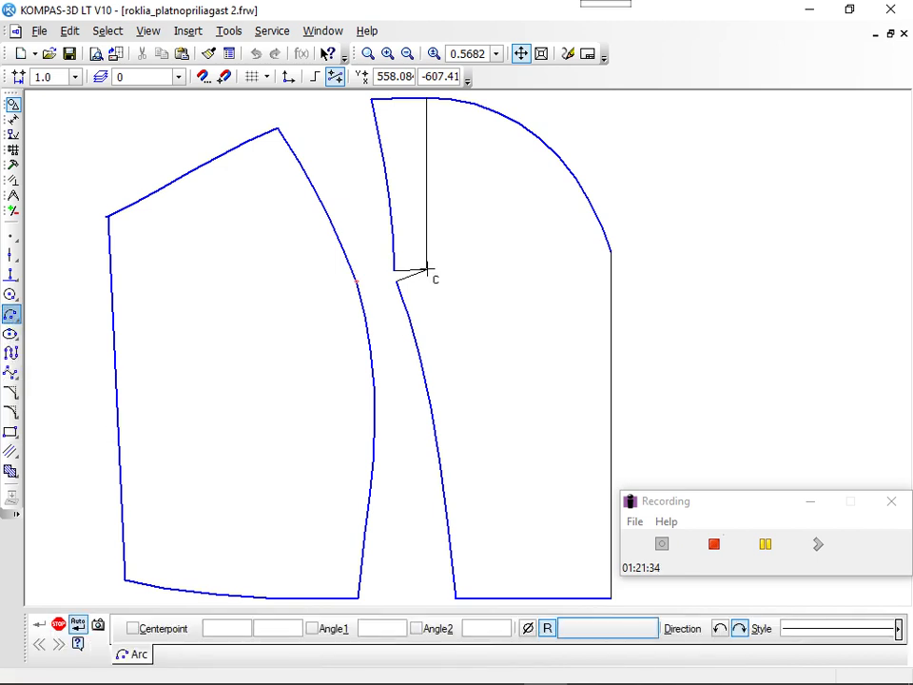
left_click(426, 270)
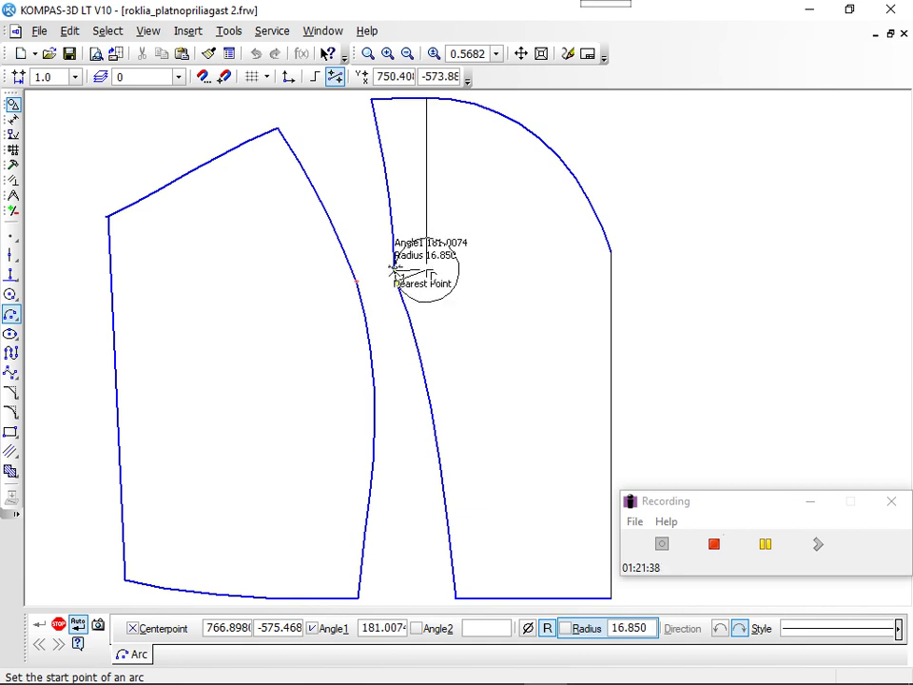
left_click(394, 268)
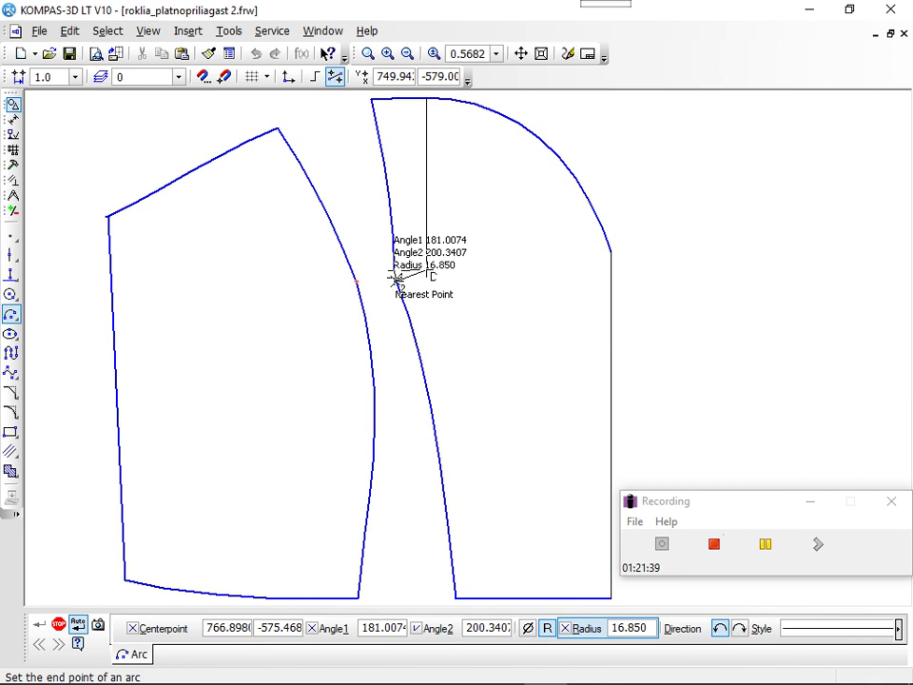
left_click(396, 278)
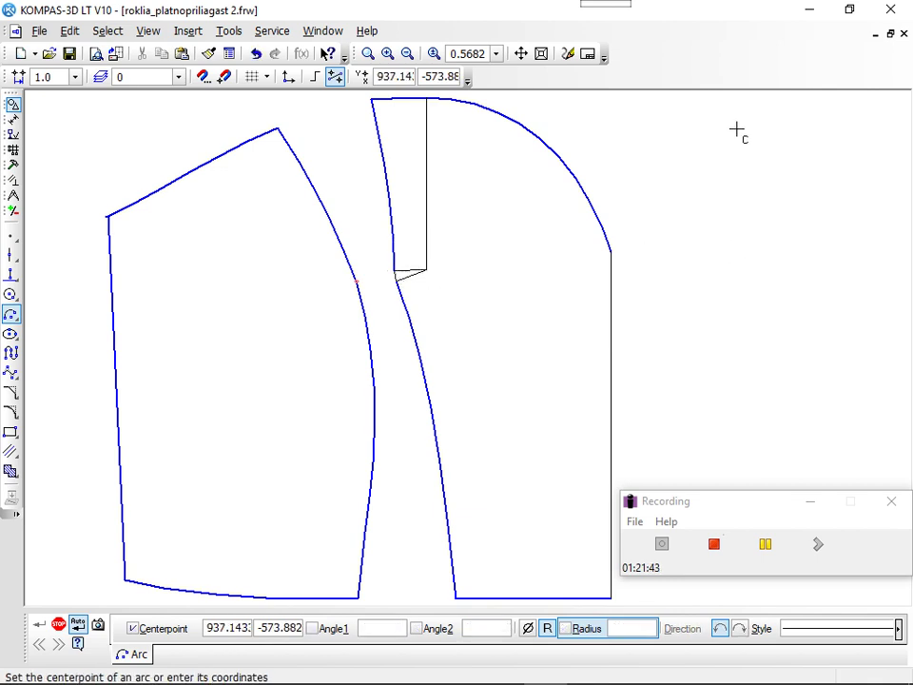
key("Escape")
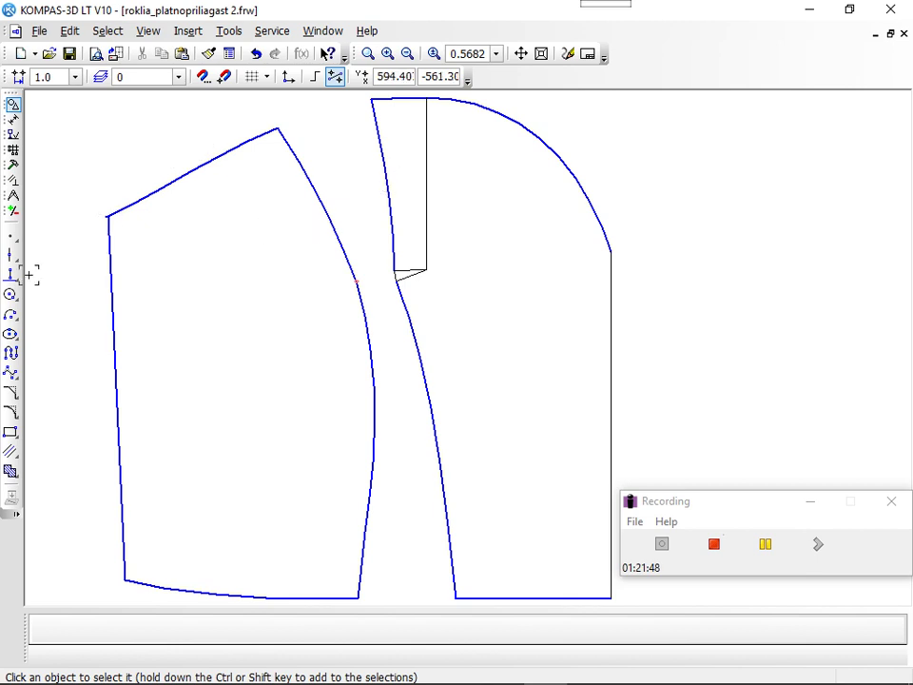
left_click(255, 54)
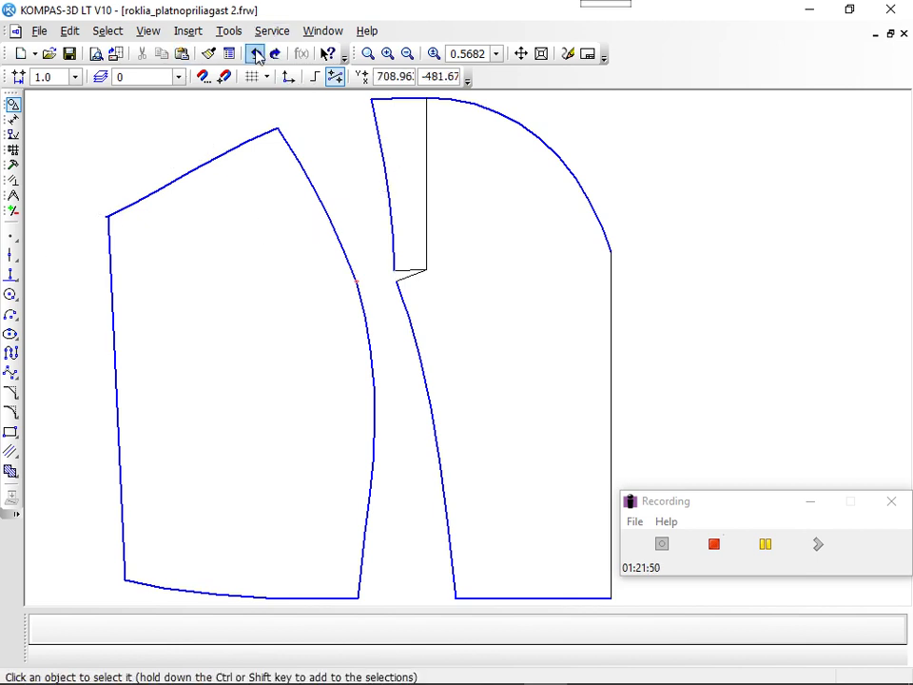
Redraw the arc in the Normal main-line style, centred at the dart corner, joining both seam lines.
left_click(12, 315)
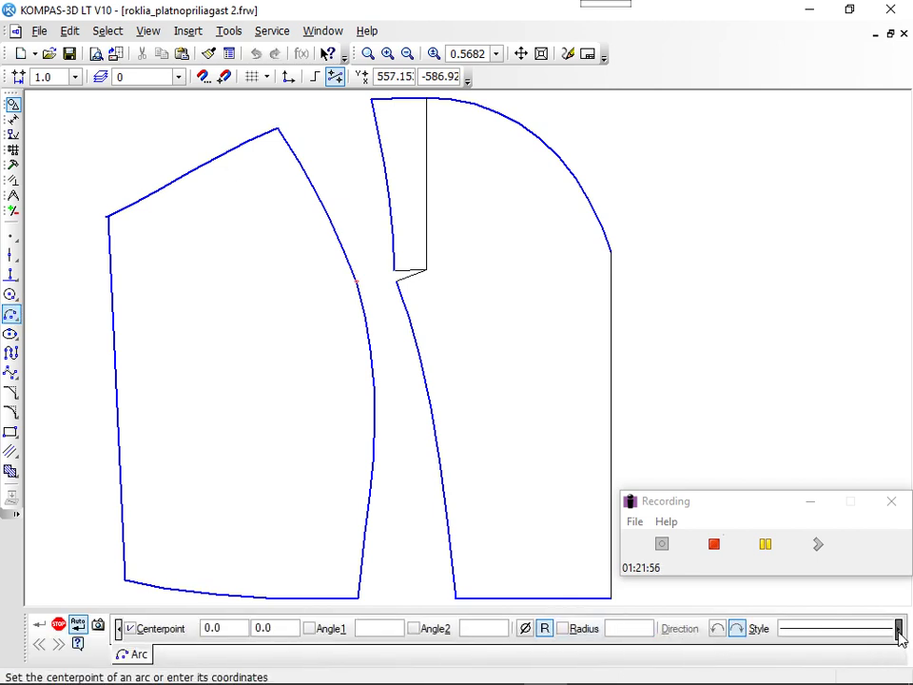
left_click(868, 635)
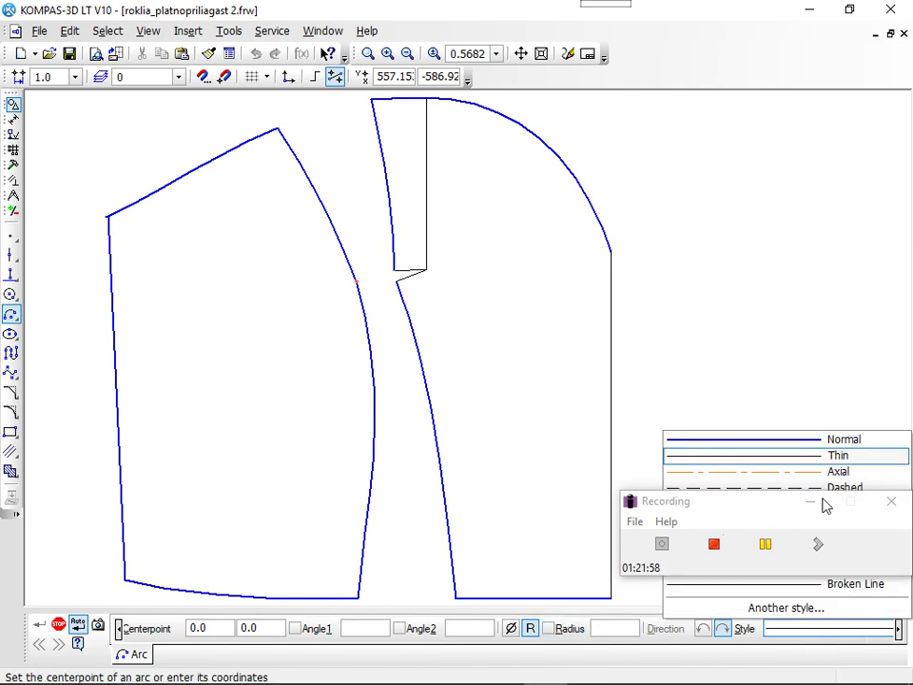
left_click(754, 438)
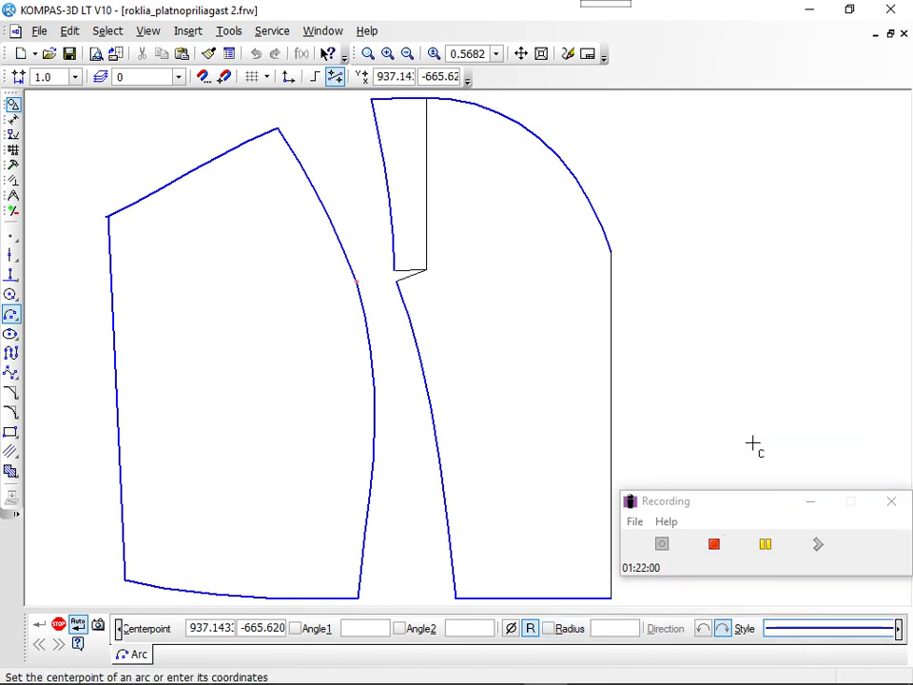
left_click(427, 270)
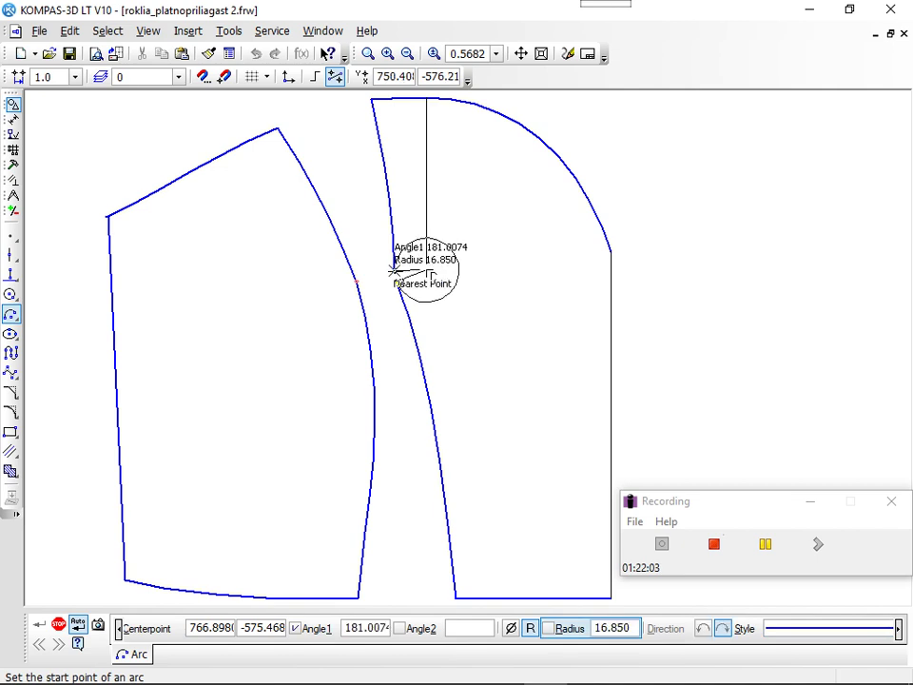
left_click(394, 271)
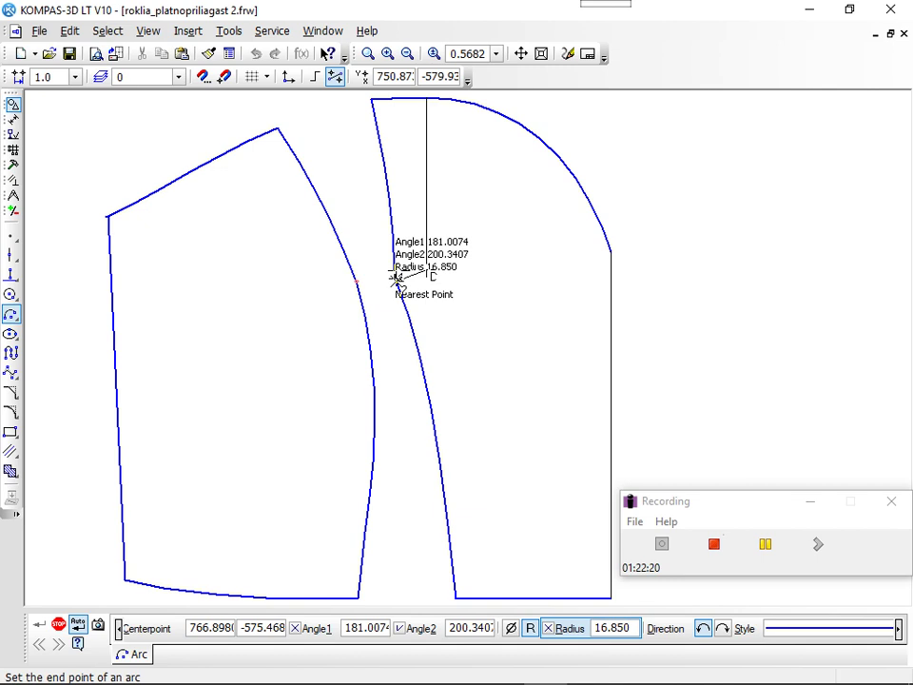
left_click(397, 277)
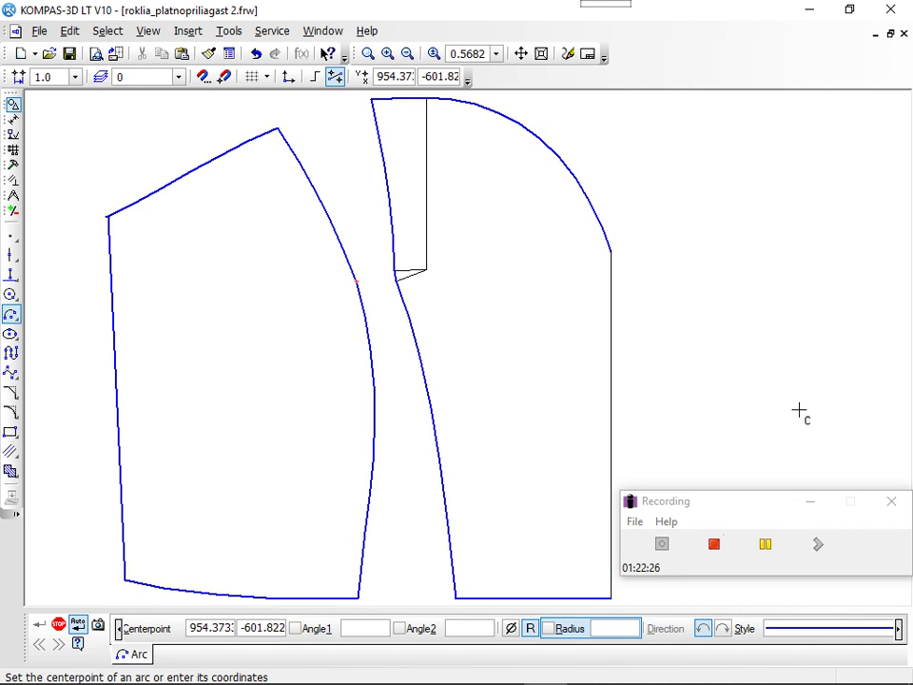
Zoom in and pan to centre and enlarge the dart notch area.
left_click(769, 555)
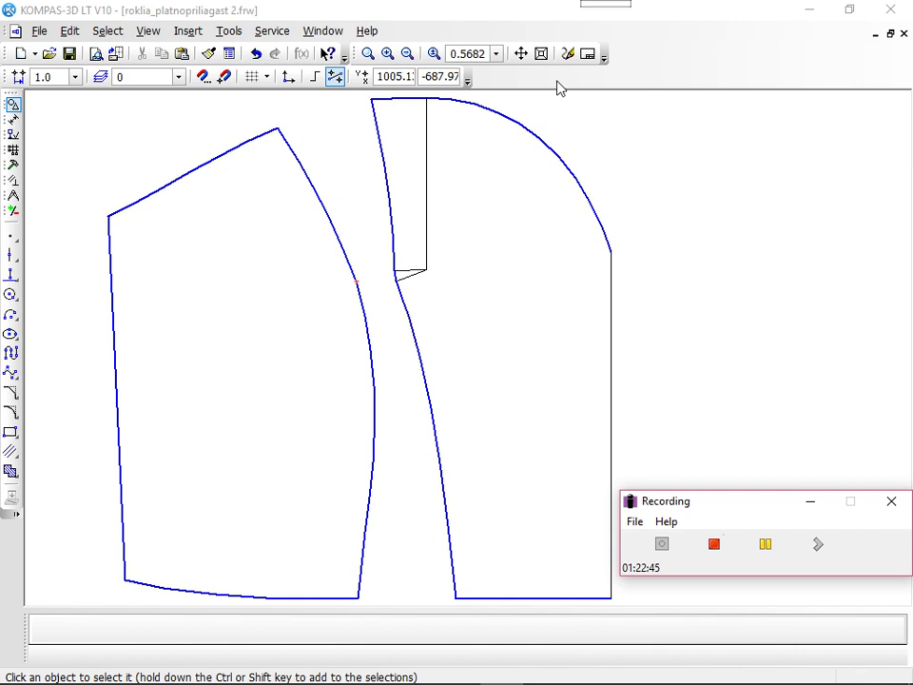
left_click(386, 55)
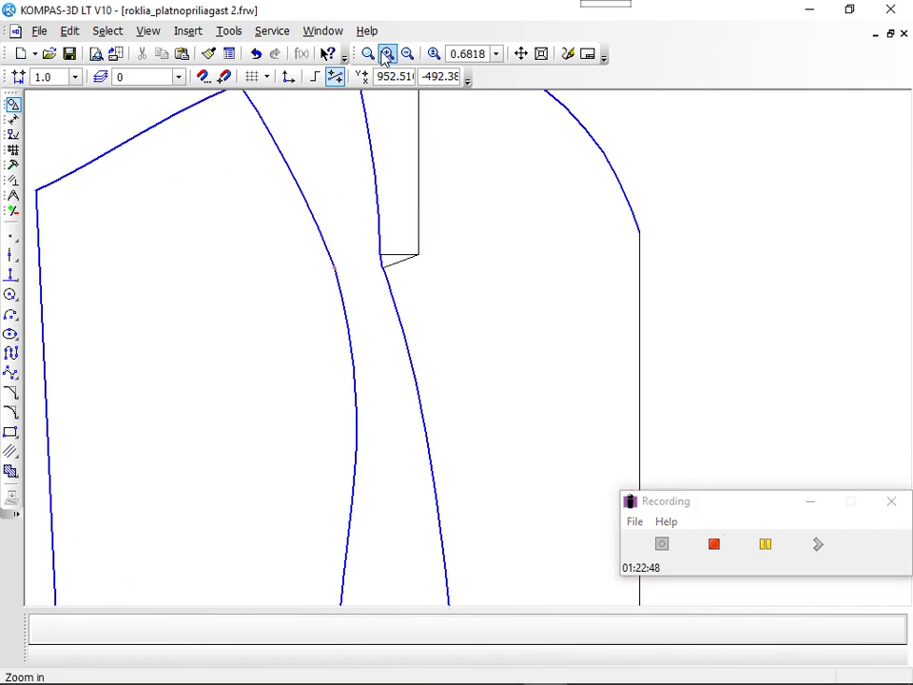
left_click(387, 54)
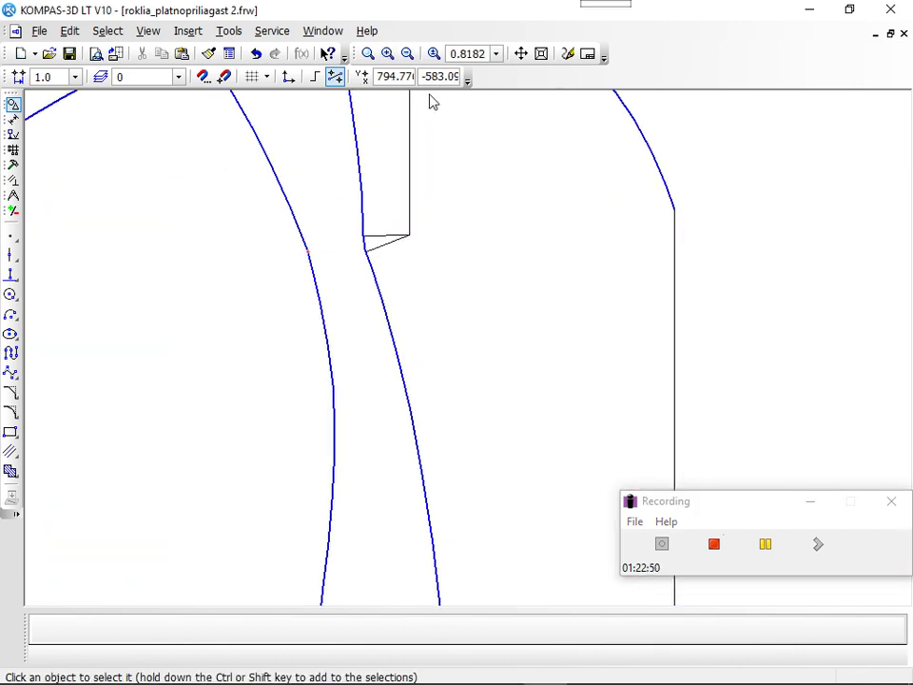
left_click(387, 54)
left_click(387, 54)
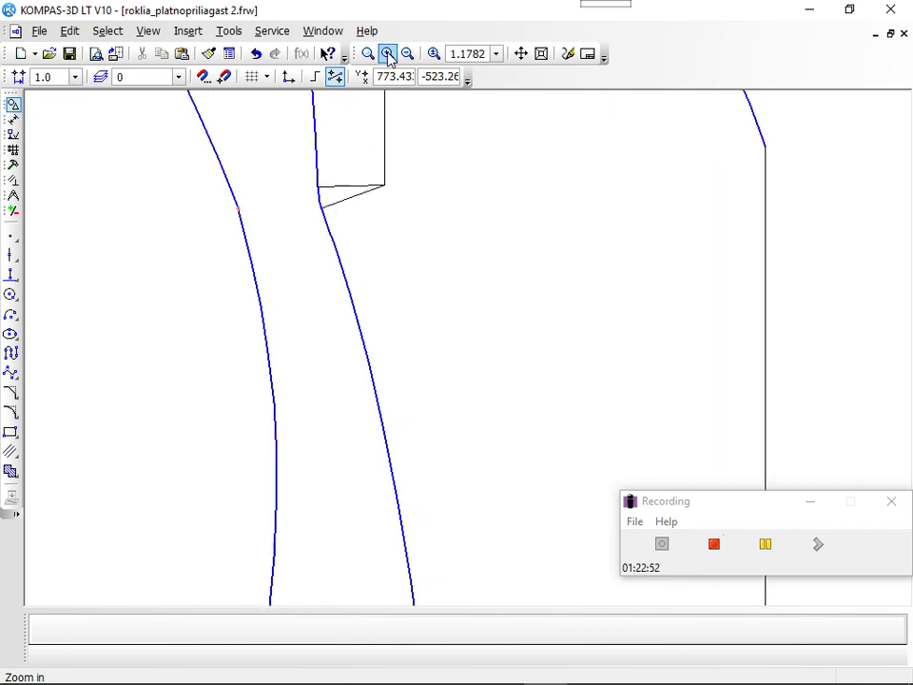
left_click(521, 54)
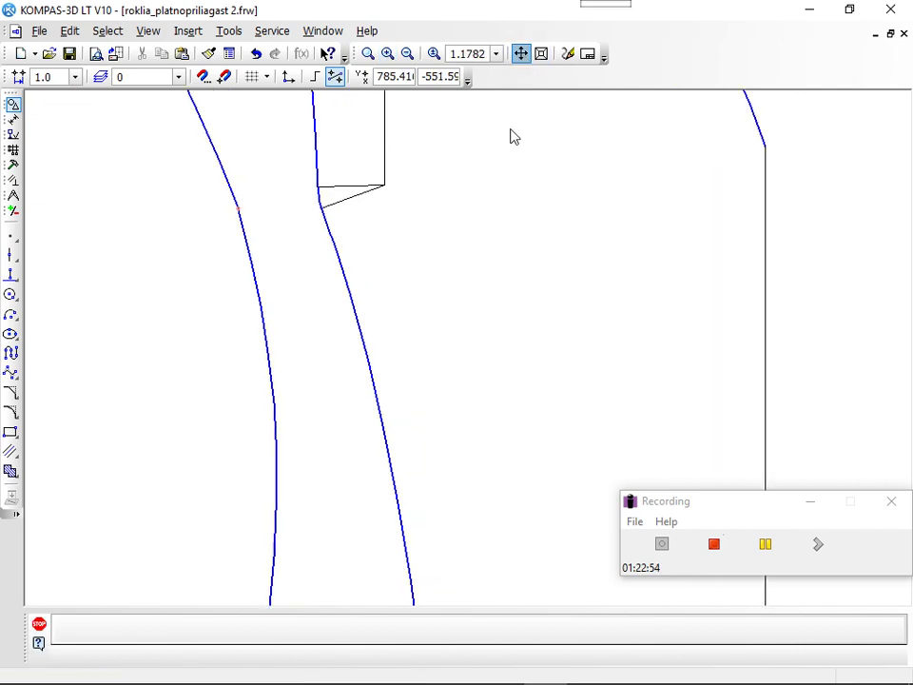
mouse_move(510, 129)
left_mouse_down()
mouse_move(542, 203)
mouse_move(544, 236)
left_mouse_up()
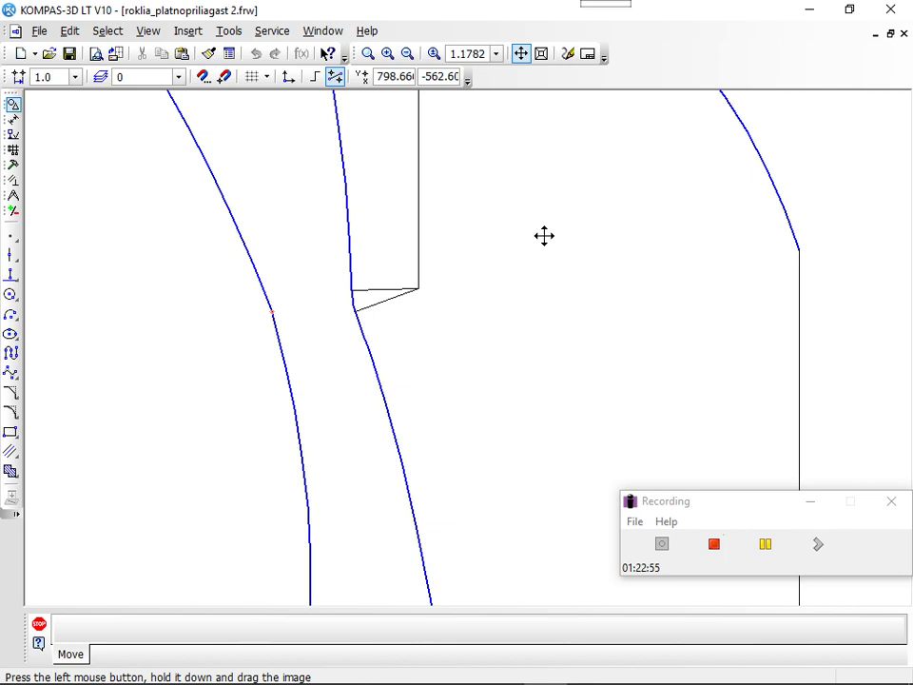
left_click(522, 54)
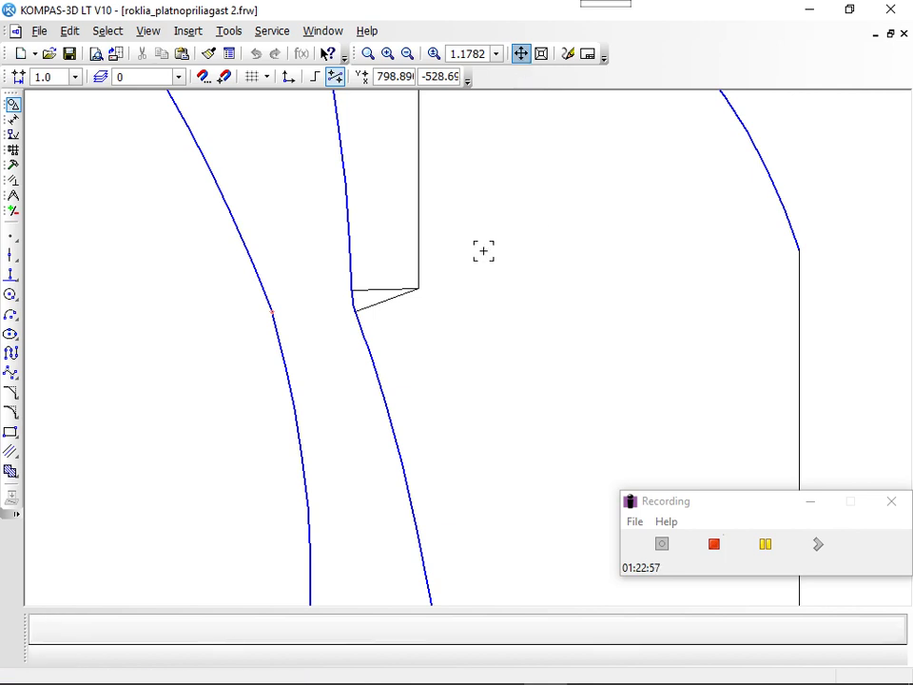
key("Escape")
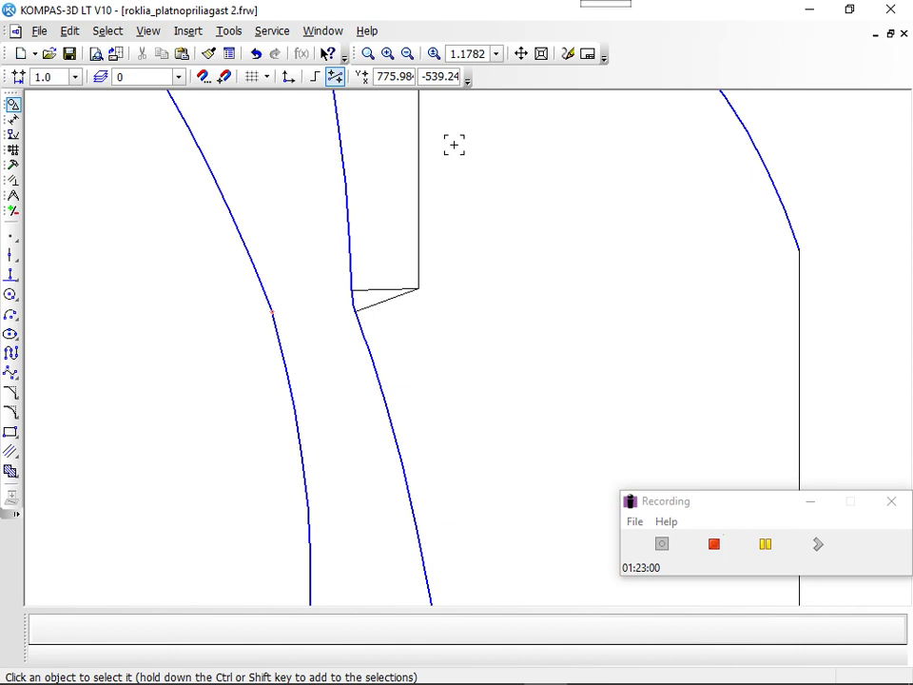
left_click(387, 54)
left_click(388, 54)
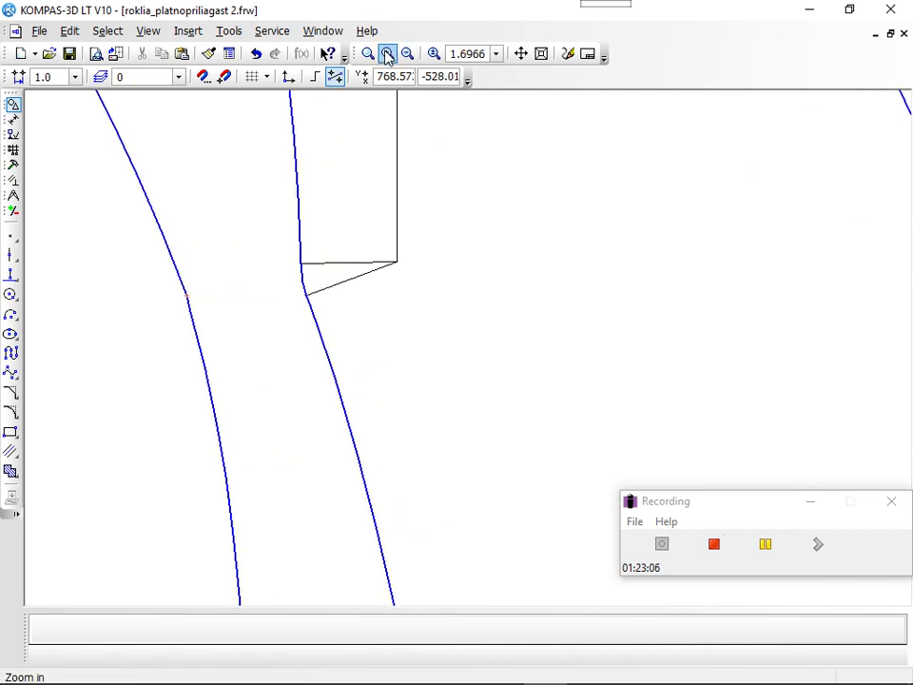
left_click(13, 243)
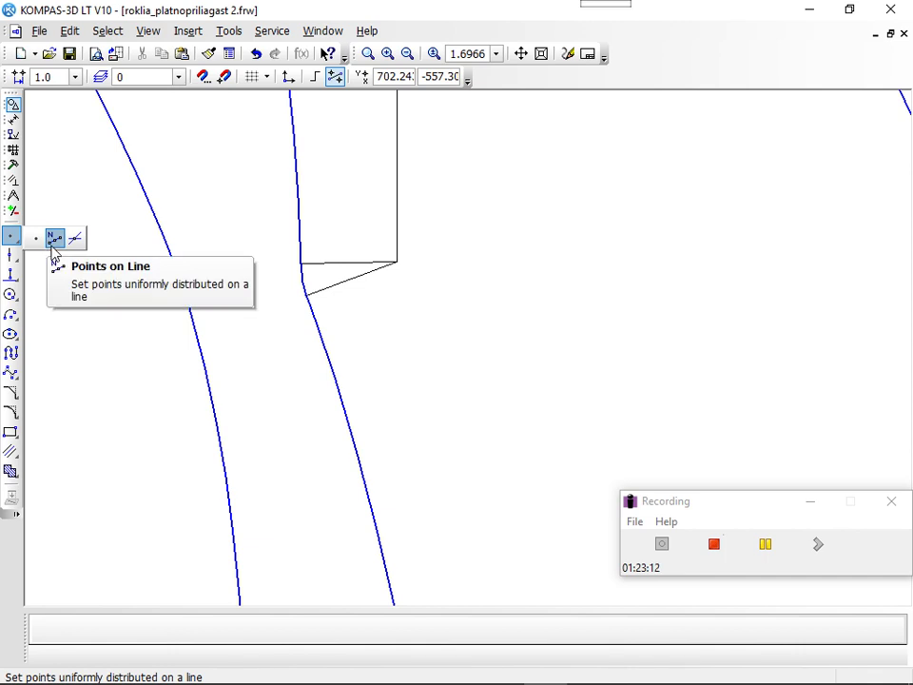
Divide the short notch curve into 2 equal portions with Points on Line.
left_click(54, 243)
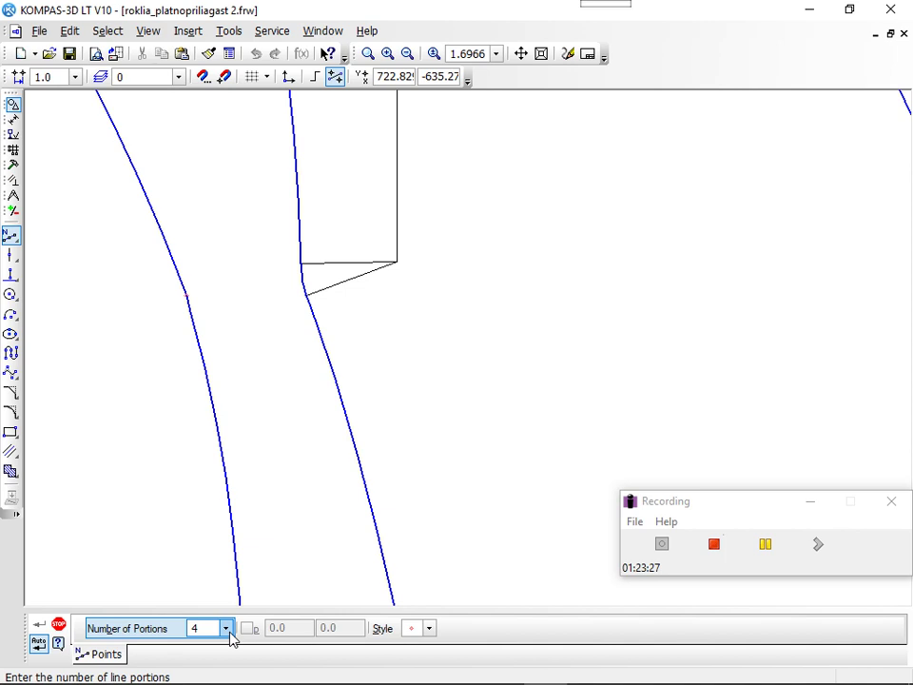
left_click(227, 629)
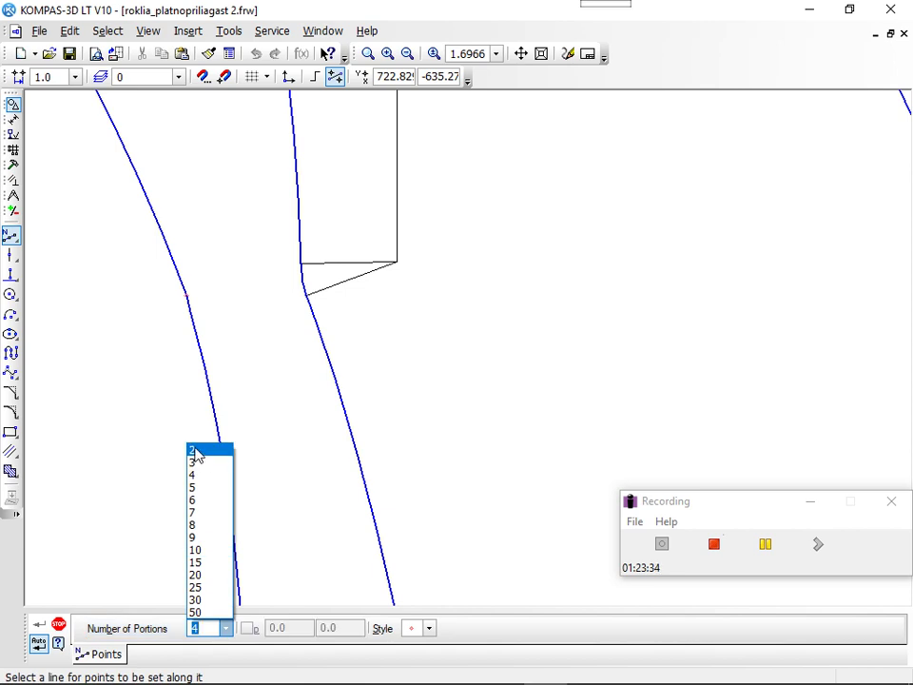
left_click(196, 451)
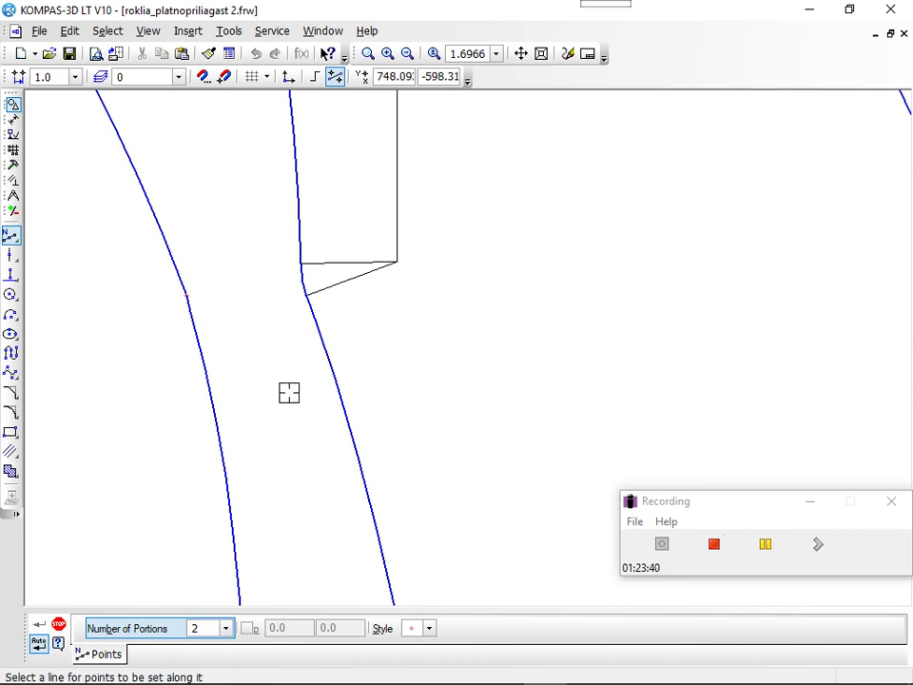
left_click(301, 280)
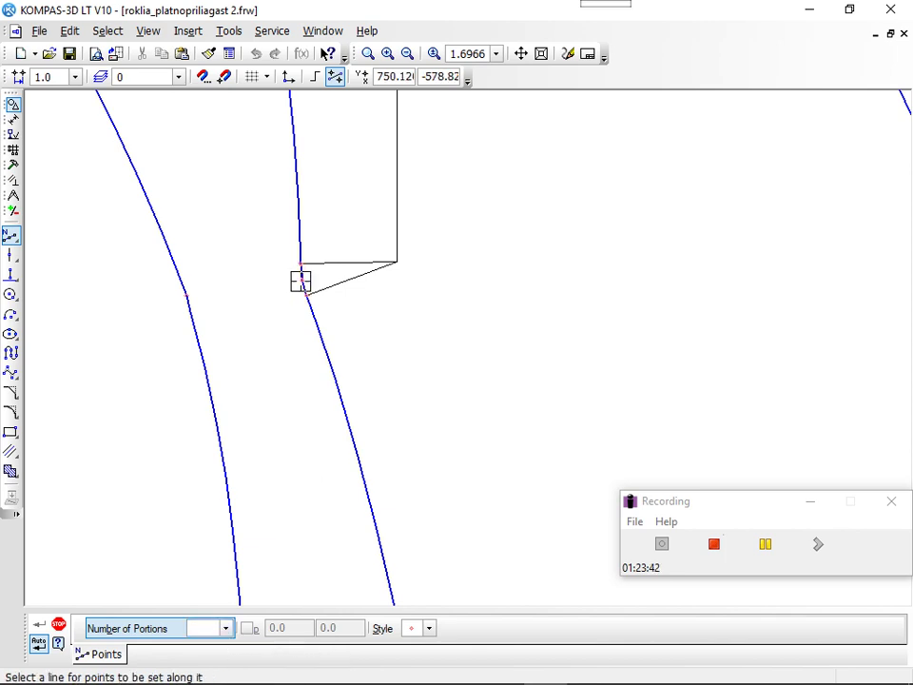
left_click(301, 281)
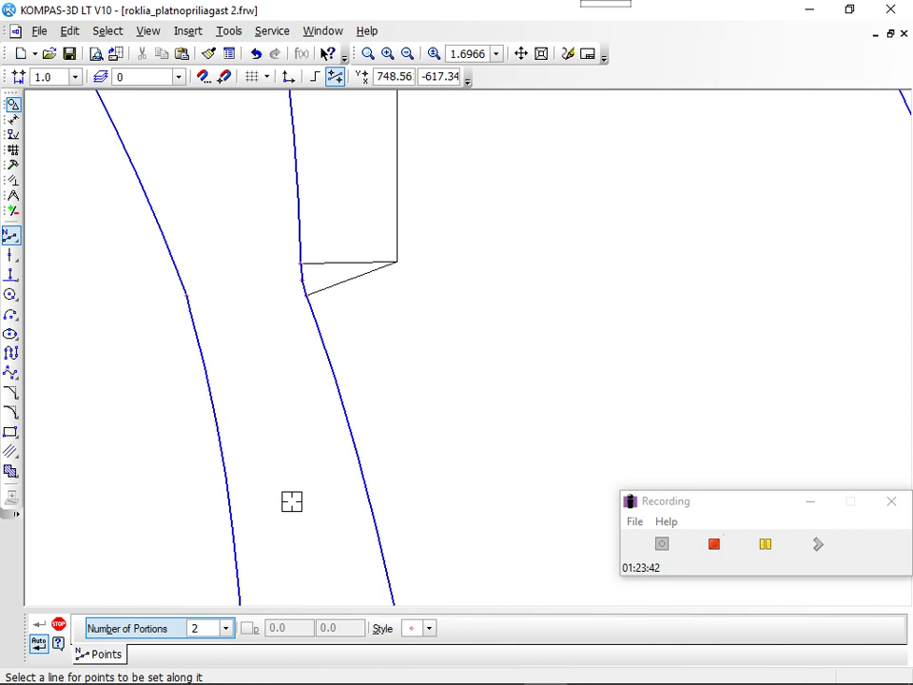
key("Escape")
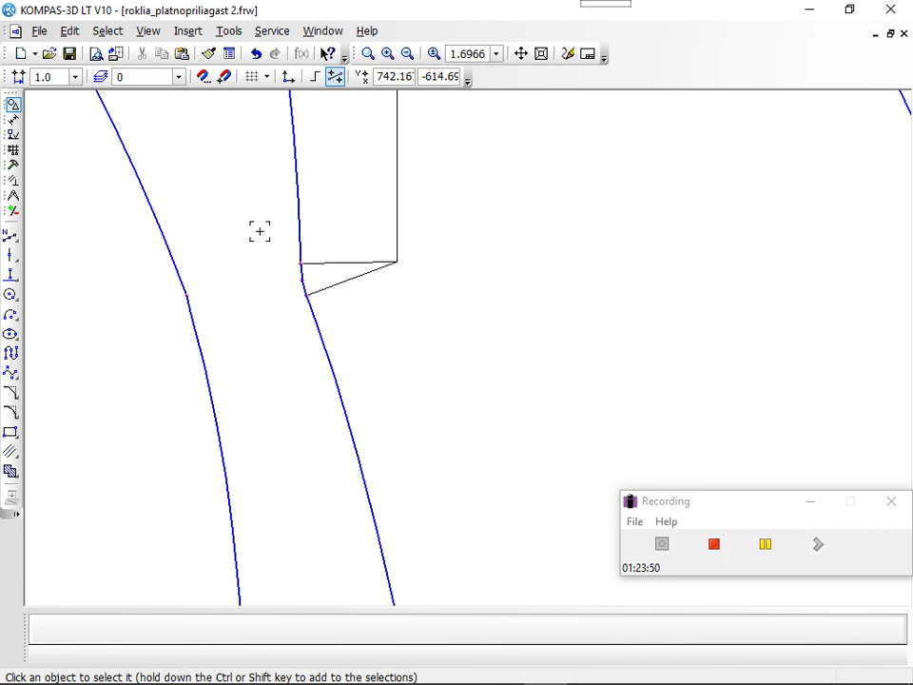
Pick the dart's corner points, then clear the selection.
left_click(260, 231)
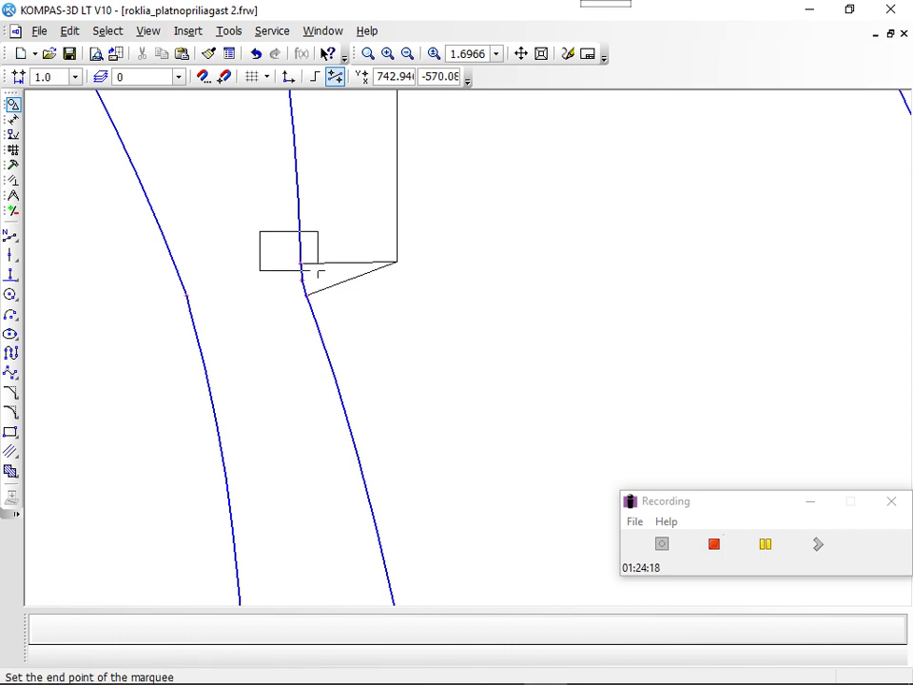
left_click(318, 271)
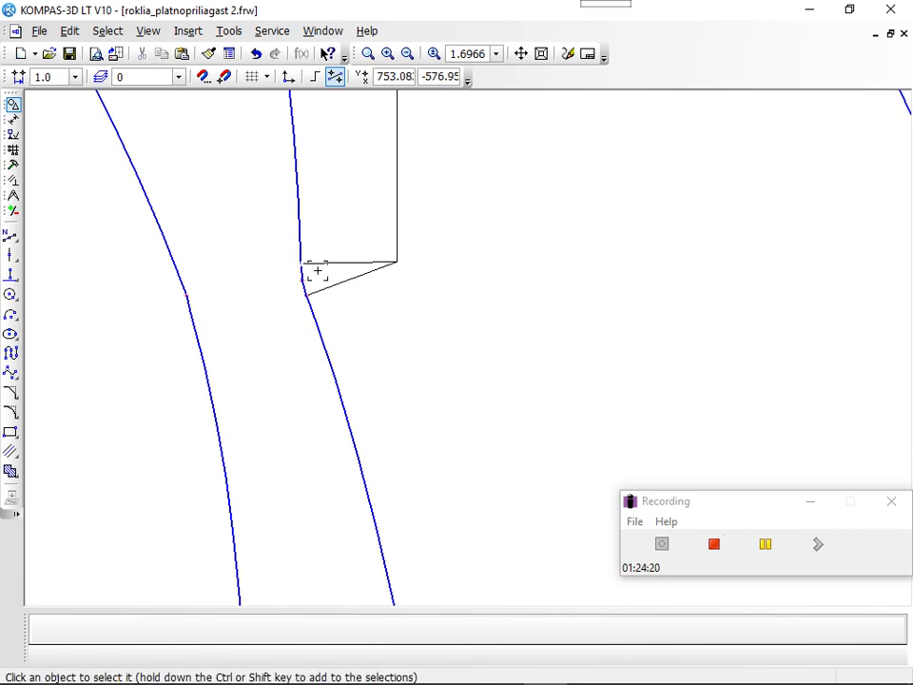
left_click(282, 337)
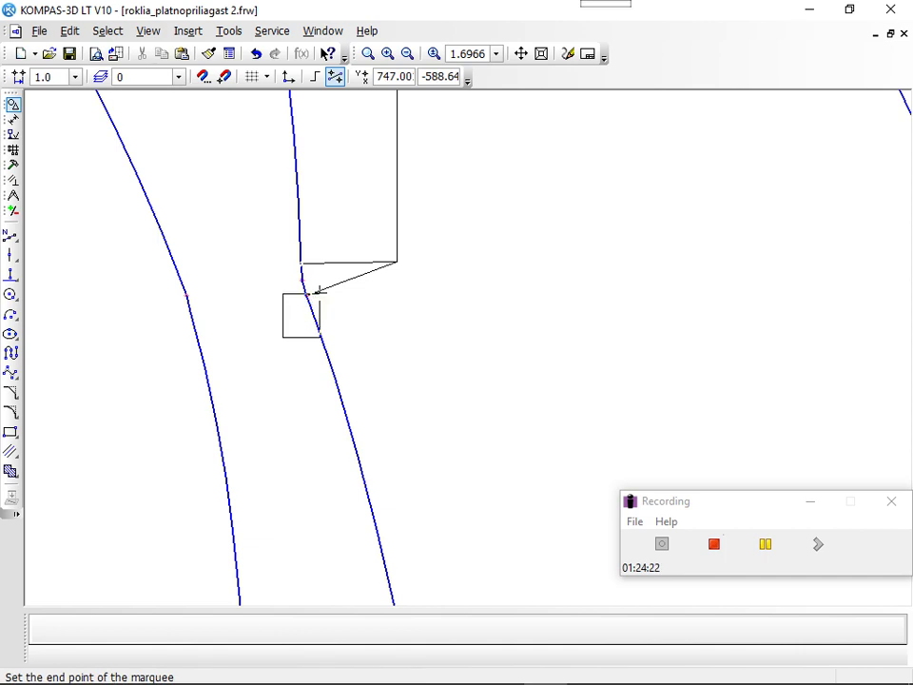
left_click(320, 292)
key("Escape")
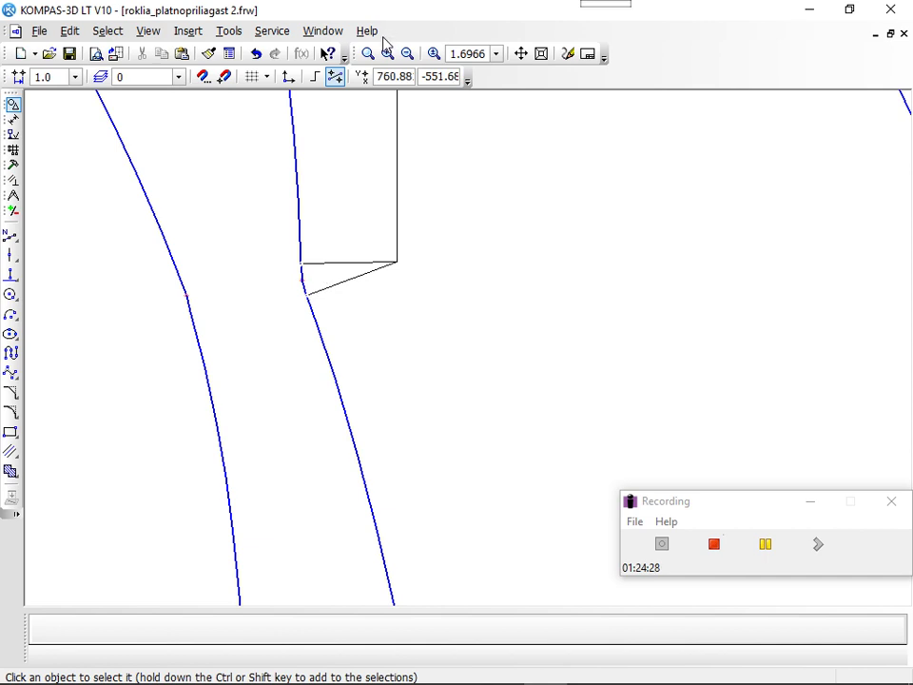
Zoom out and pan until both pattern pieces fit, then zoom back in on the dart.
left_click(408, 55)
left_click(408, 55)
left_click(408, 55)
left_click(408, 56)
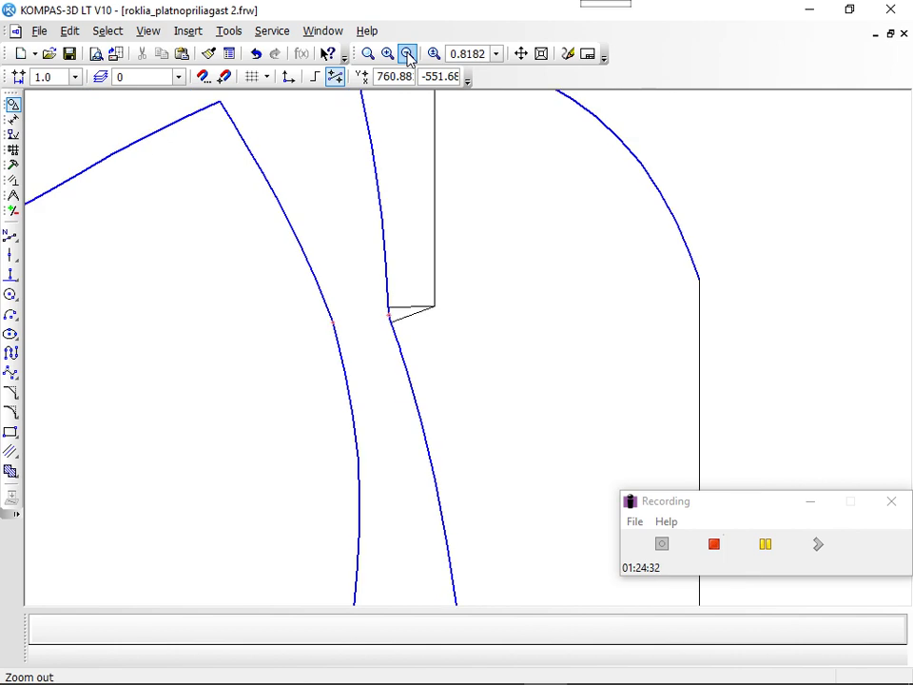
left_click(408, 56)
left_click(408, 55)
left_click(520, 54)
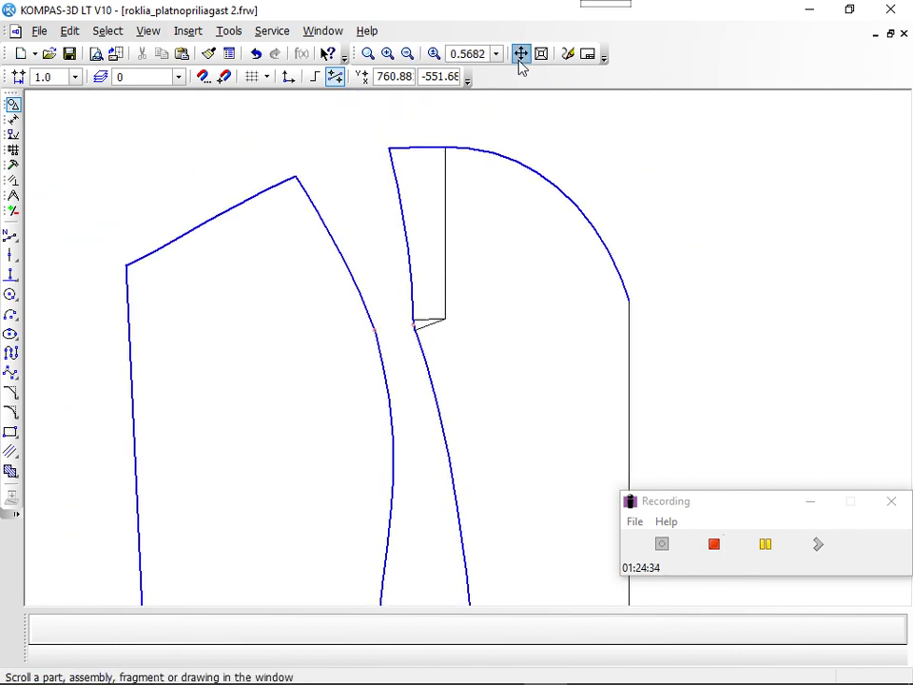
mouse_move(538, 328)
left_mouse_down()
mouse_move(523, 243)
mouse_move(459, 282)
left_mouse_up()
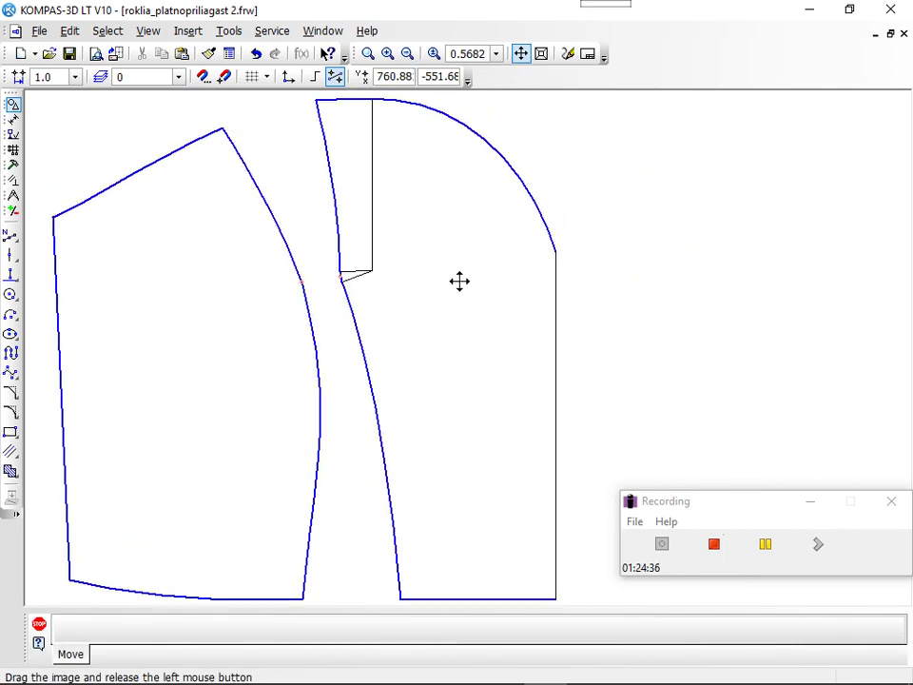
left_click(408, 54)
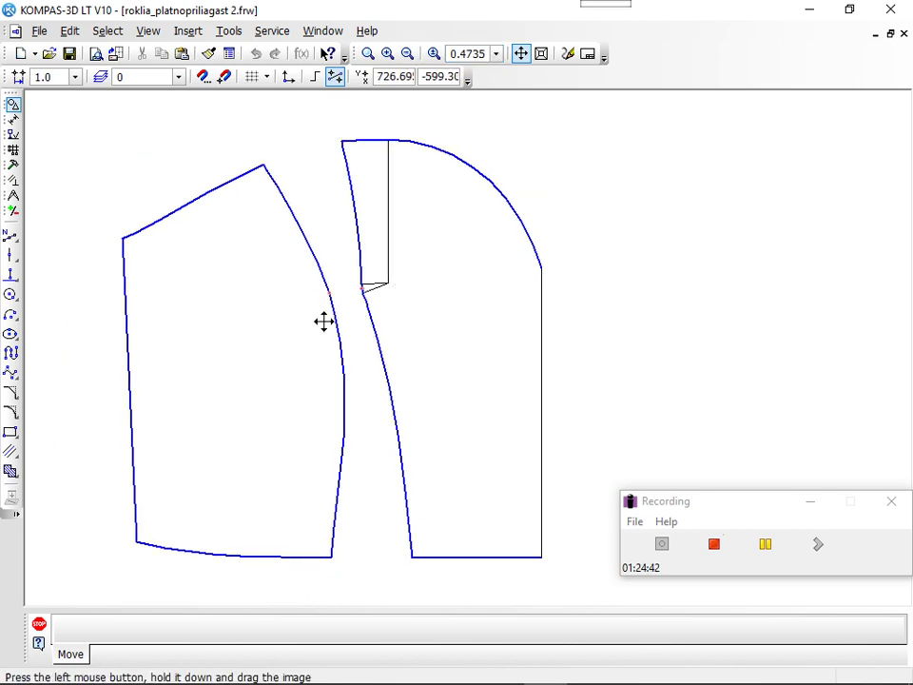
double_click(387, 54)
double_click(387, 54)
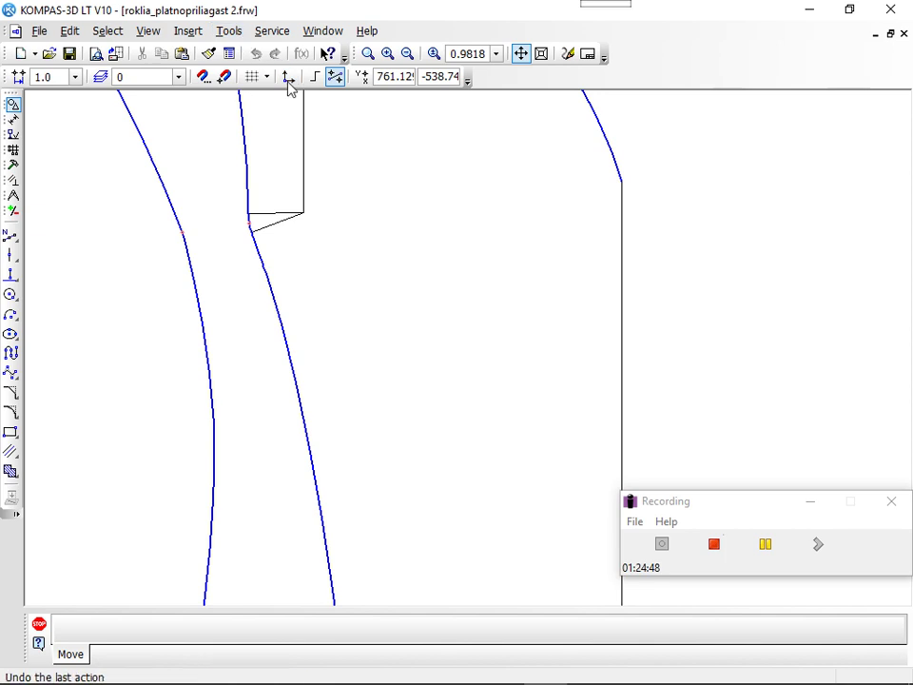
key("Escape")
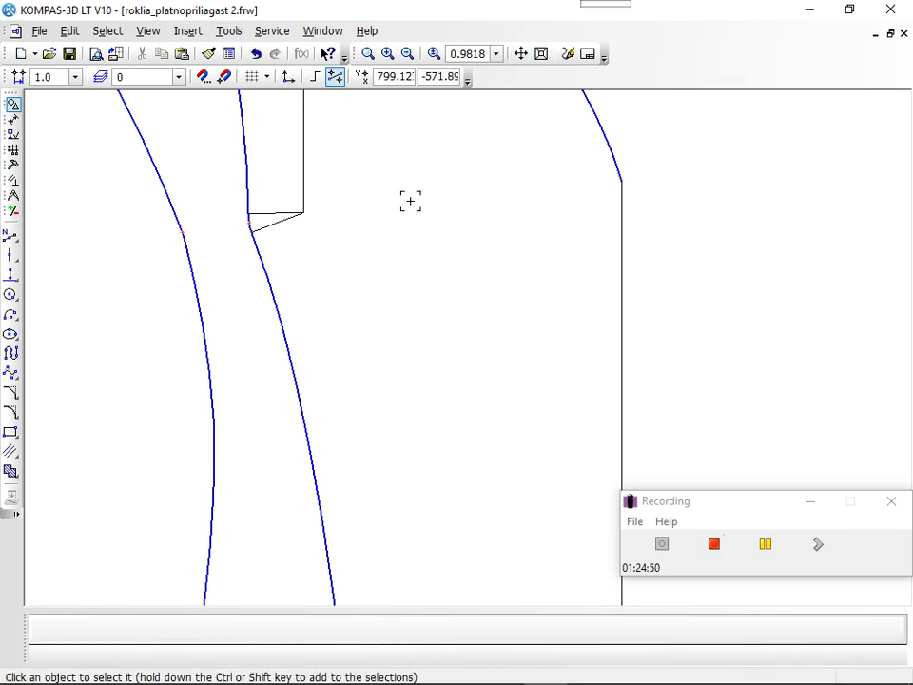
Undo two dart-line edits, redo them, and zoom out to the whole pattern.
left_click(256, 55)
left_click(256, 54)
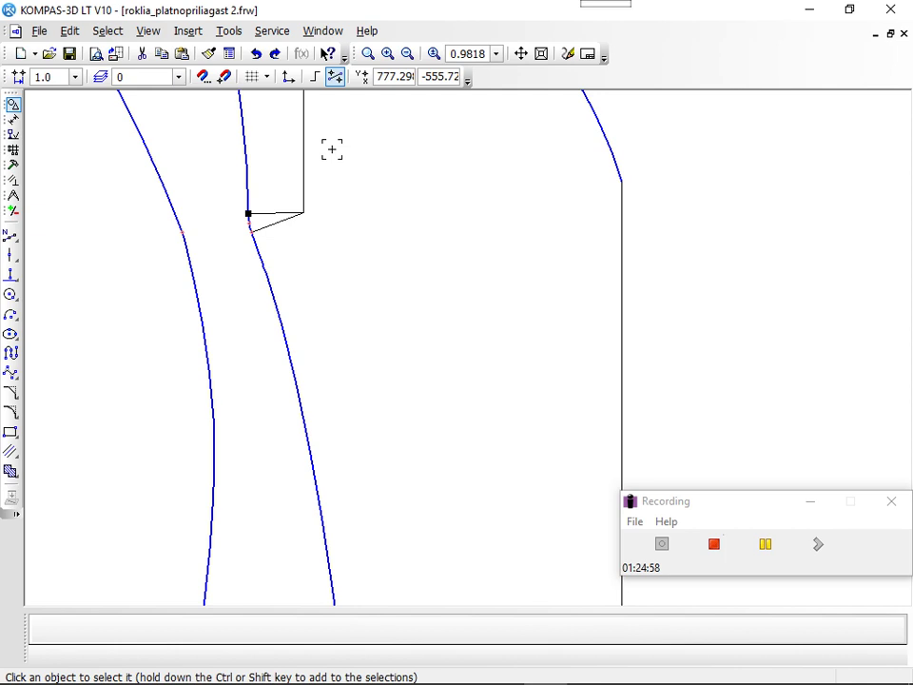
left_click(274, 55)
left_click(274, 55)
left_click(274, 55)
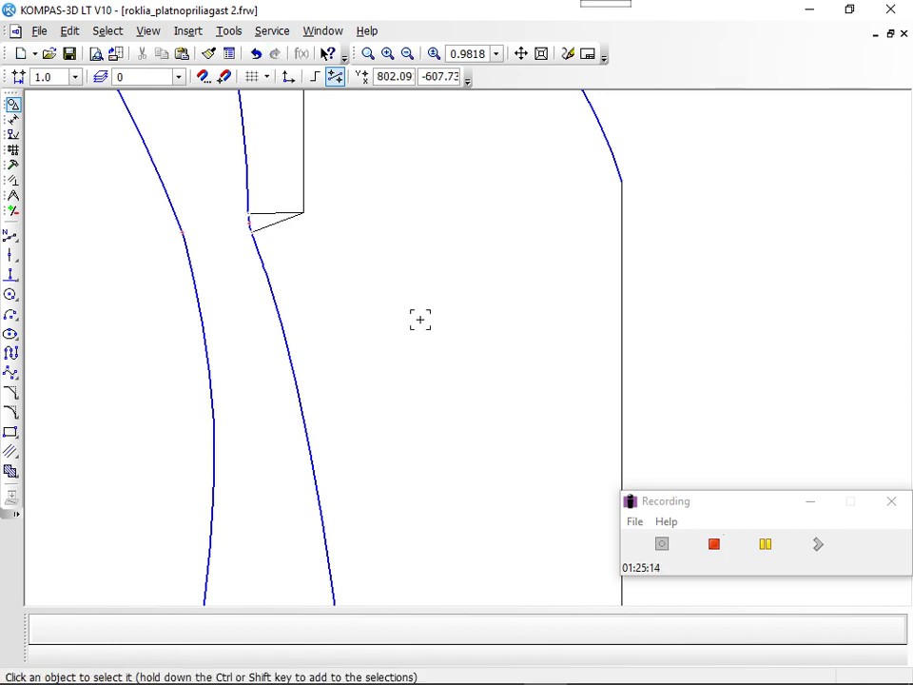
left_click(407, 54)
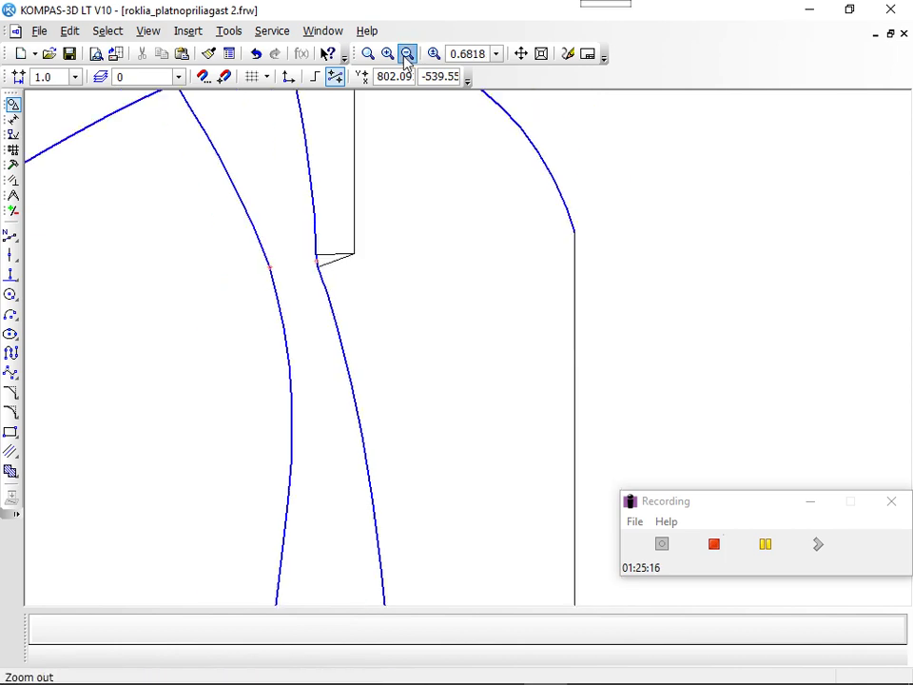
left_click(407, 55)
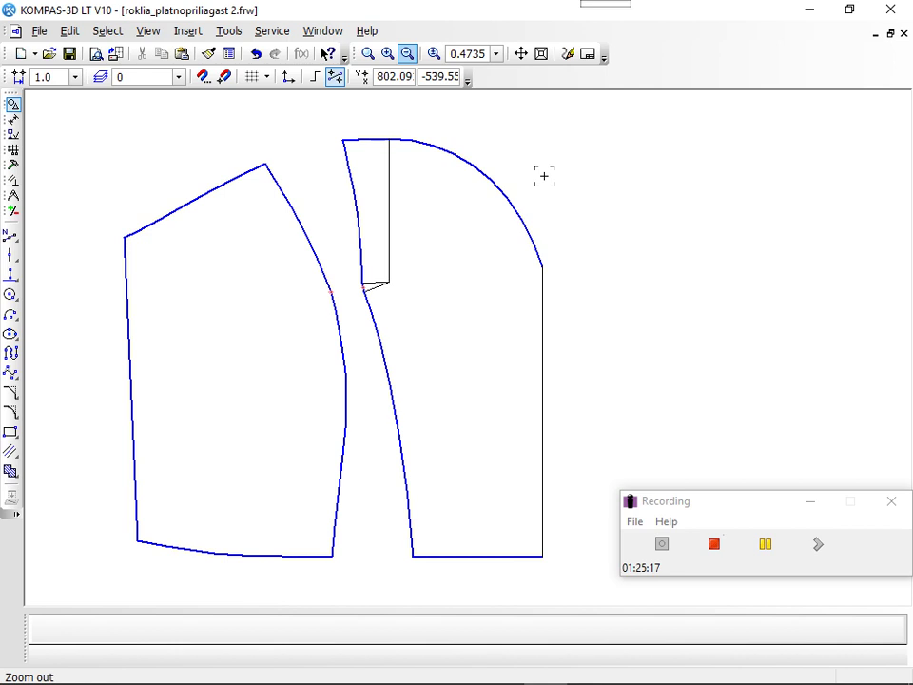
key("Escape")
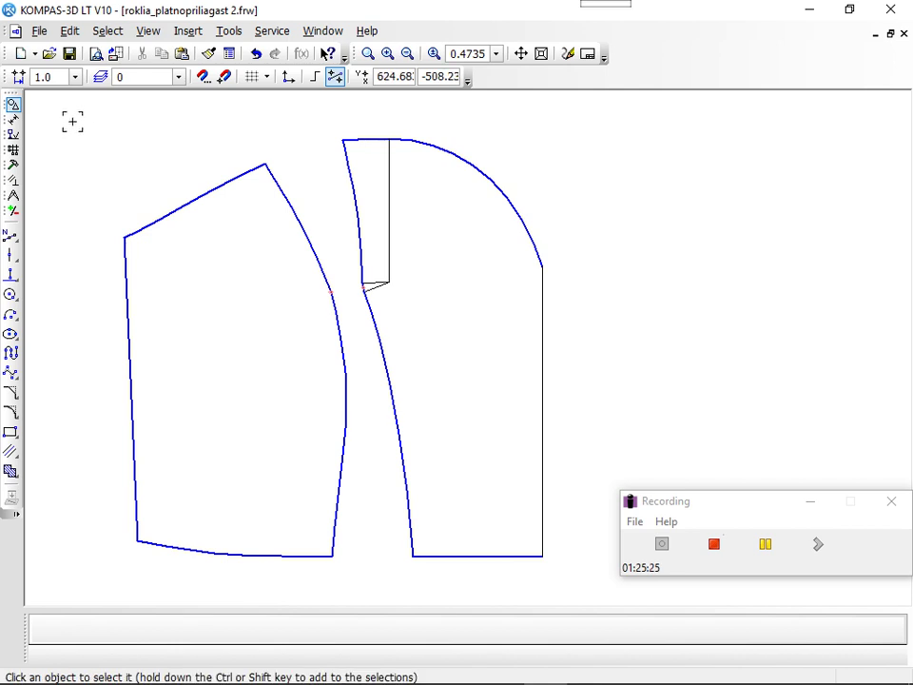
Box-select both pattern pieces and shift the view left, leaving space on the right.
left_click(68, 111)
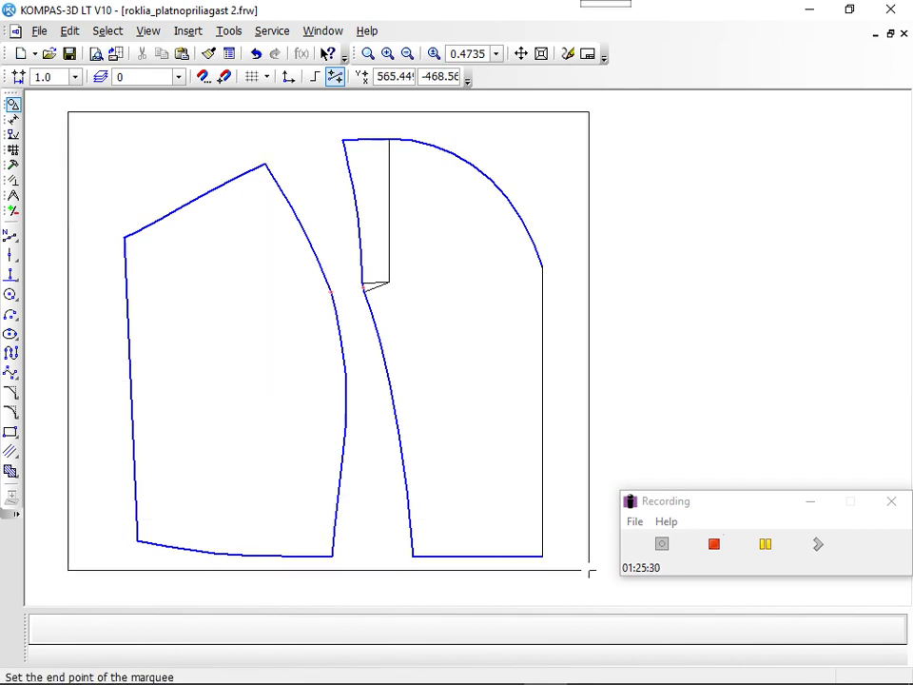
left_click(588, 573)
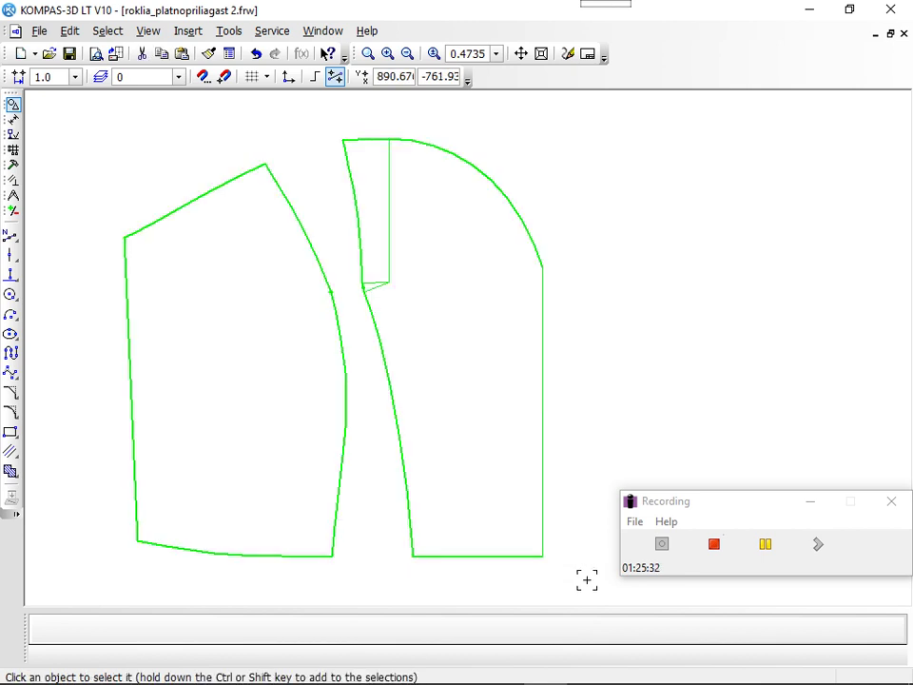
left_click(407, 54)
left_click(406, 54)
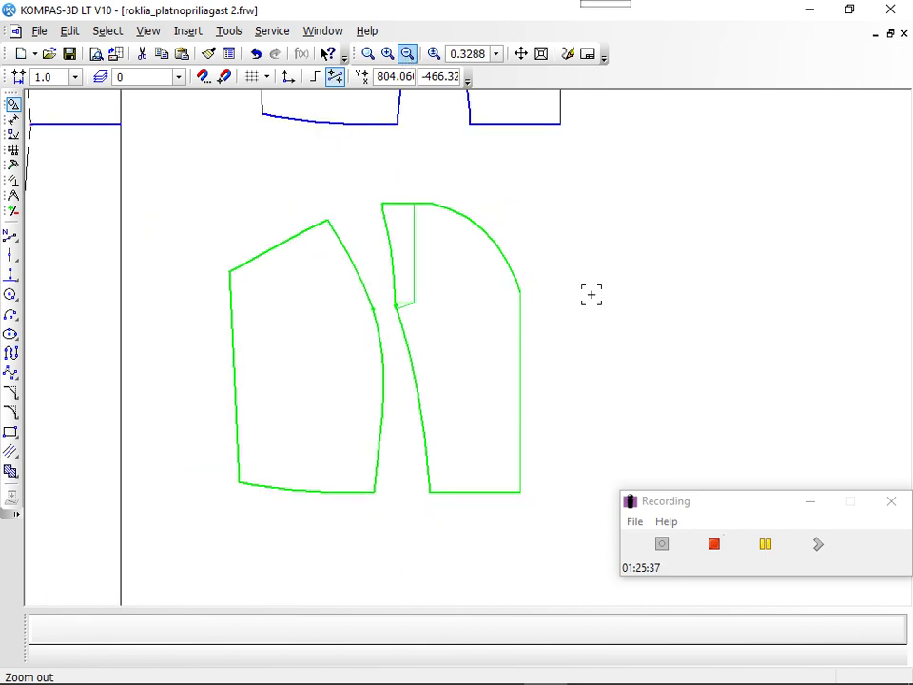
left_click(521, 54)
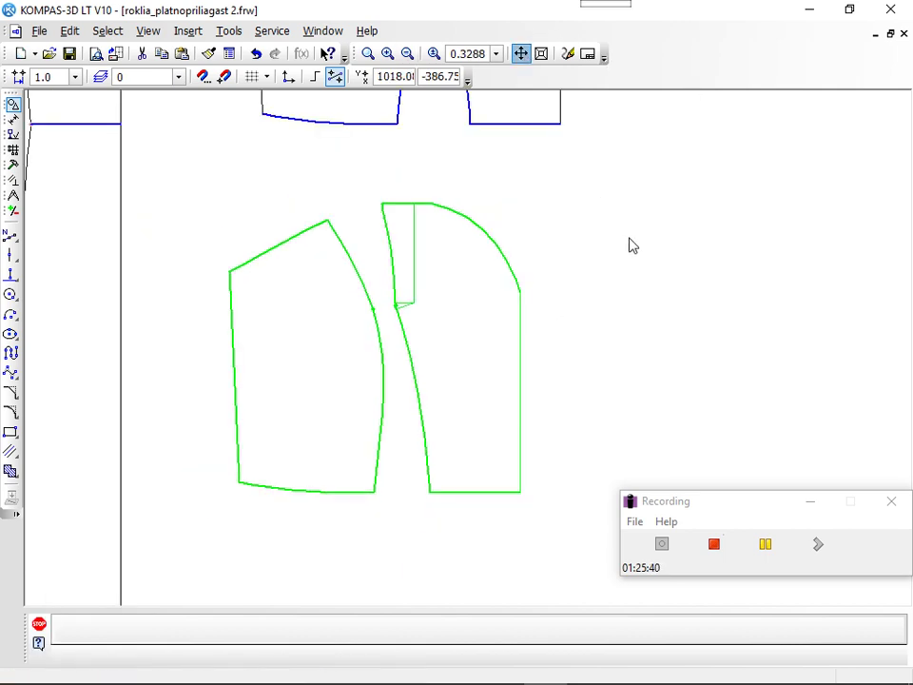
left_click_drag(629, 245, 473, 204)
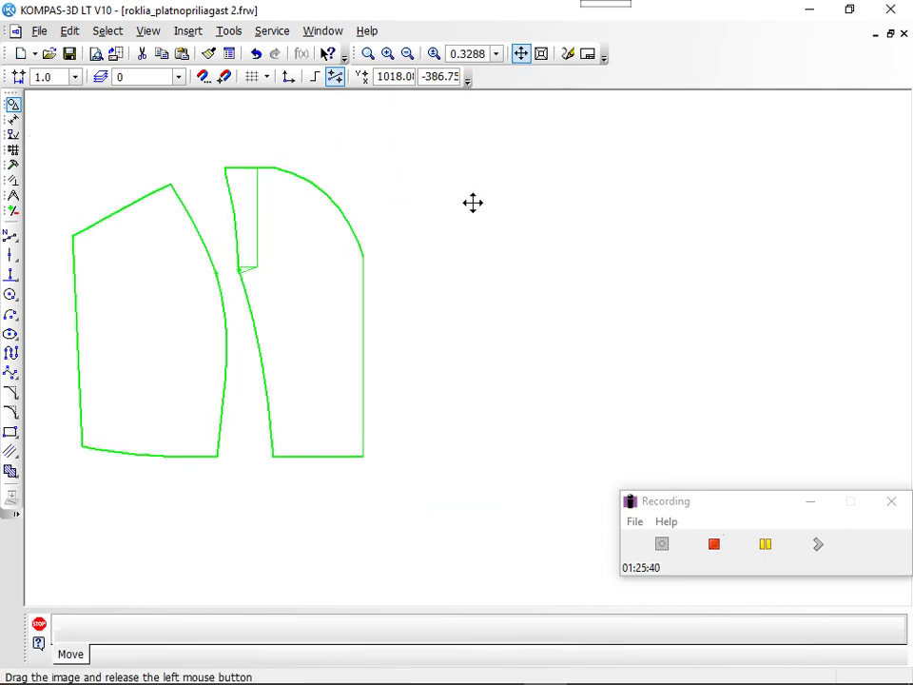
left_click(520, 54)
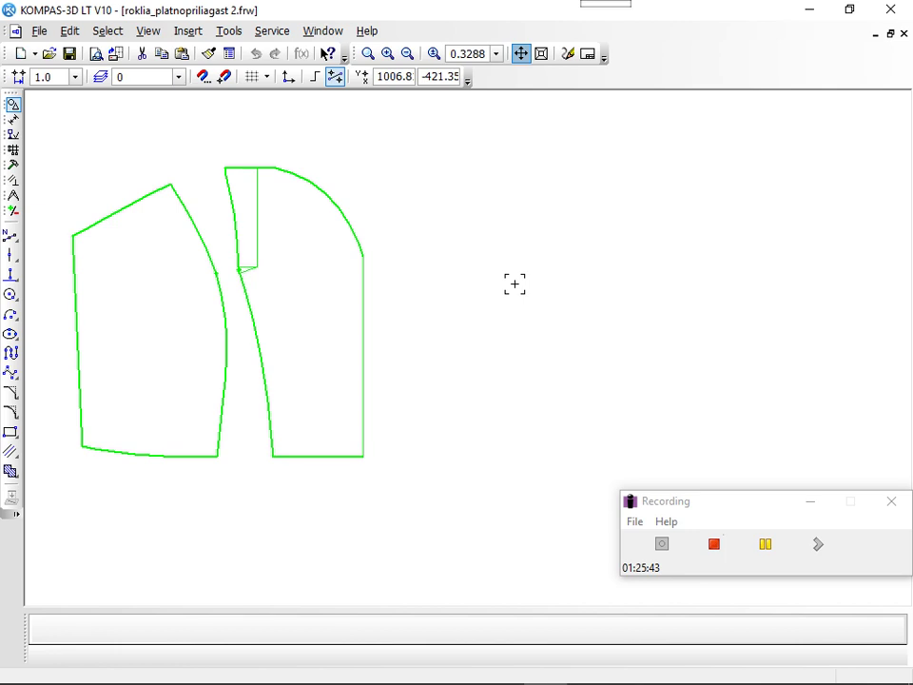
key("Escape")
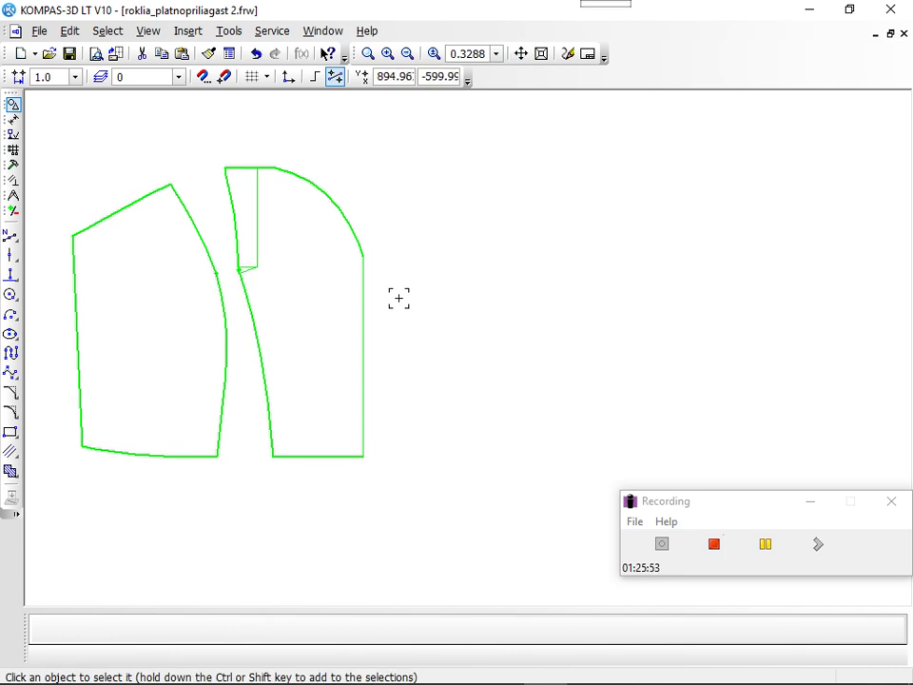
Mirror the side piece and bodice about the bodice's straight edge, top to bottom corner.
left_click(14, 166)
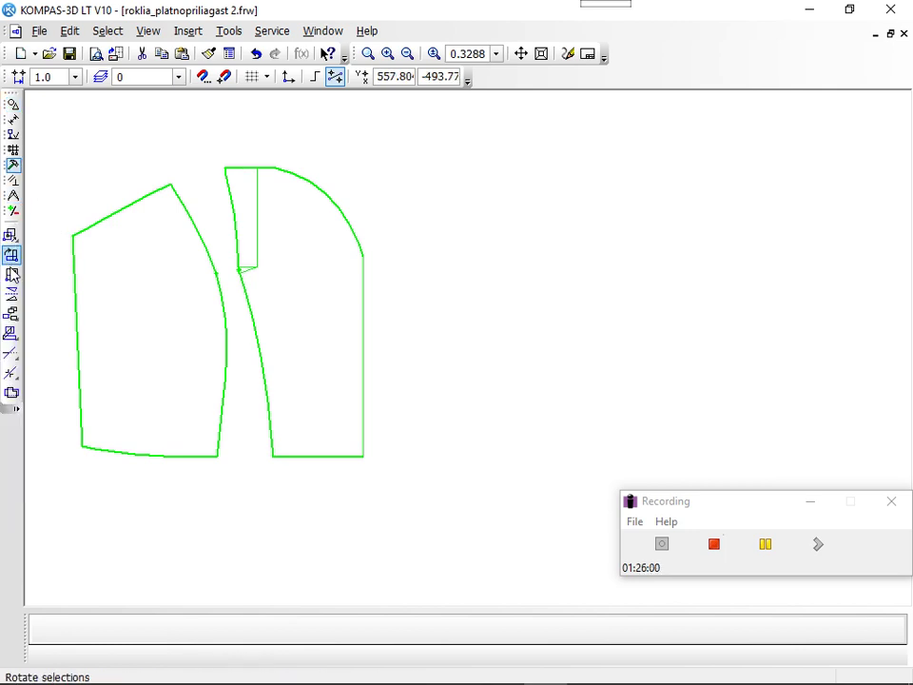
left_click(12, 301)
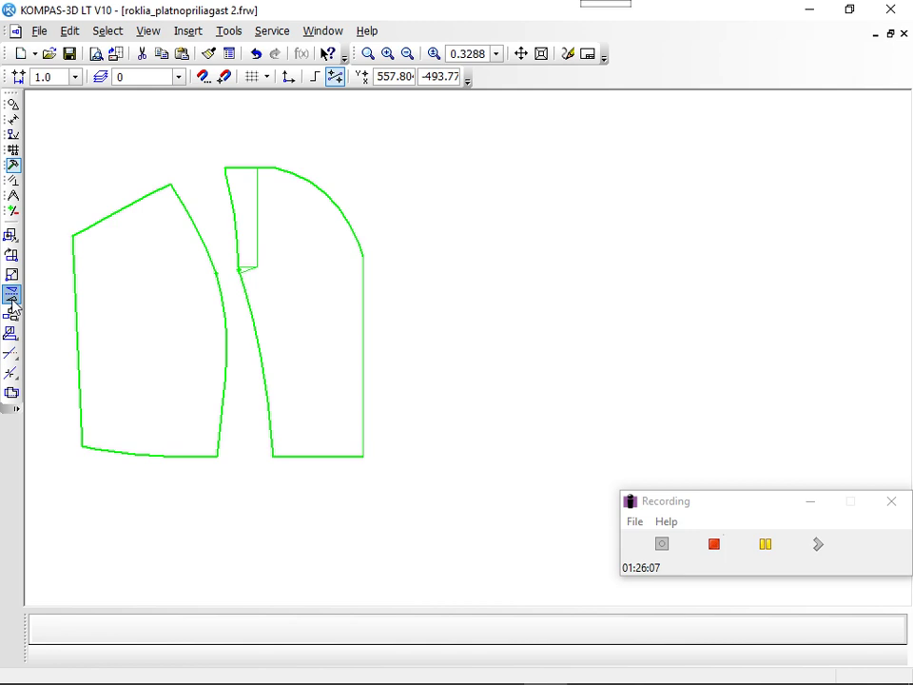
left_click(505, 352)
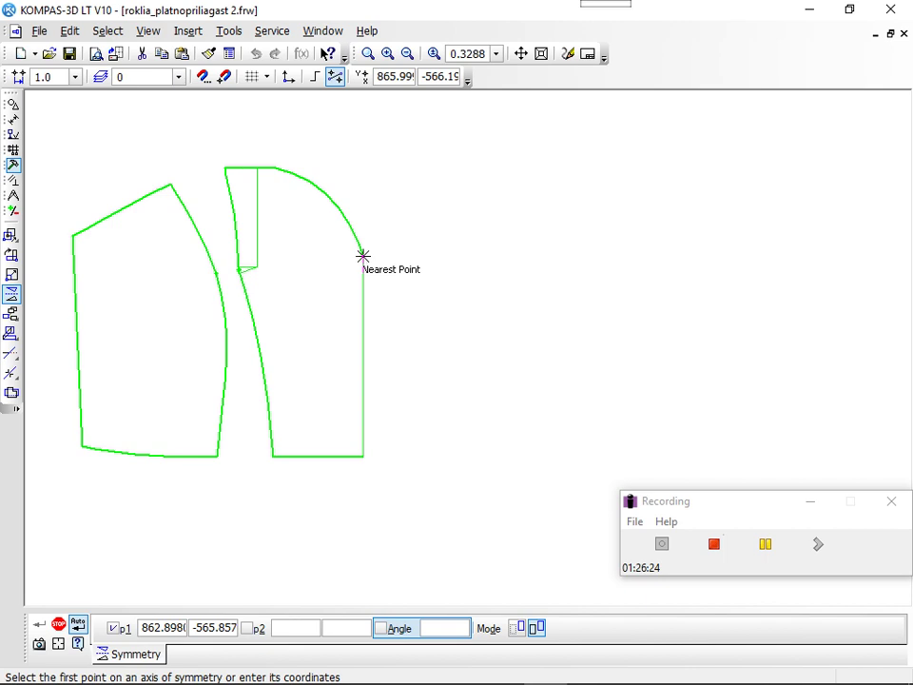
left_click(365, 256)
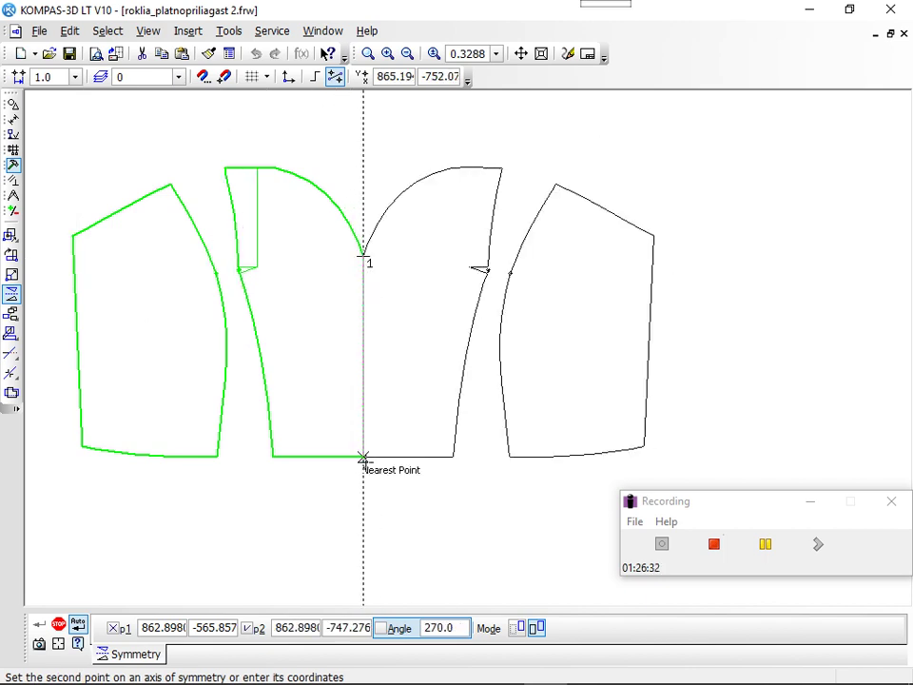
left_click(364, 456)
key("Escape")
key("Escape")
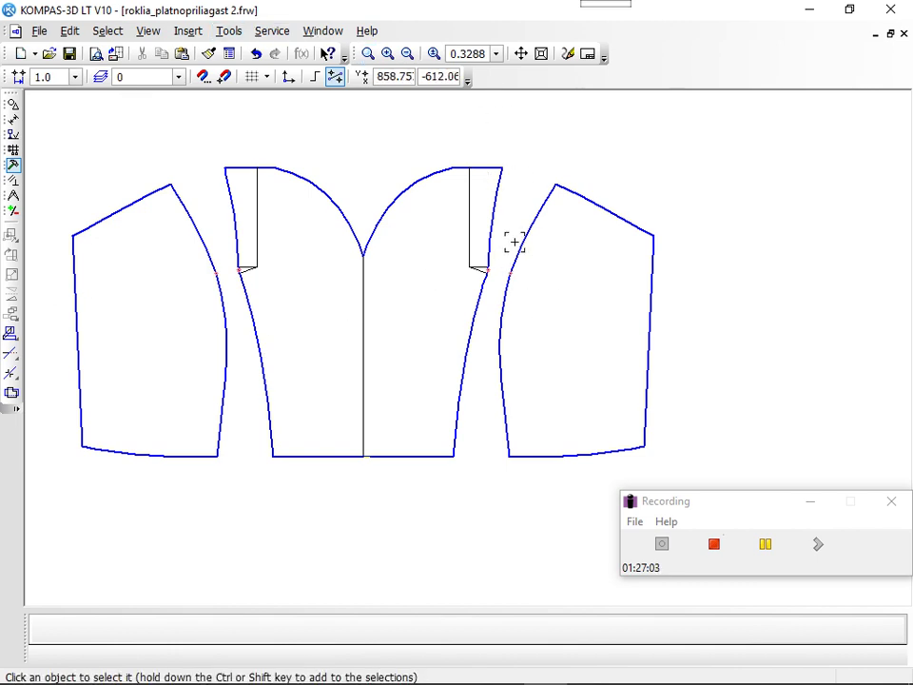
left_click_drag(501, 323, 505, 265)
Undo to restore the right side piece's left curve and clear the trial selection.
left_click(257, 57)
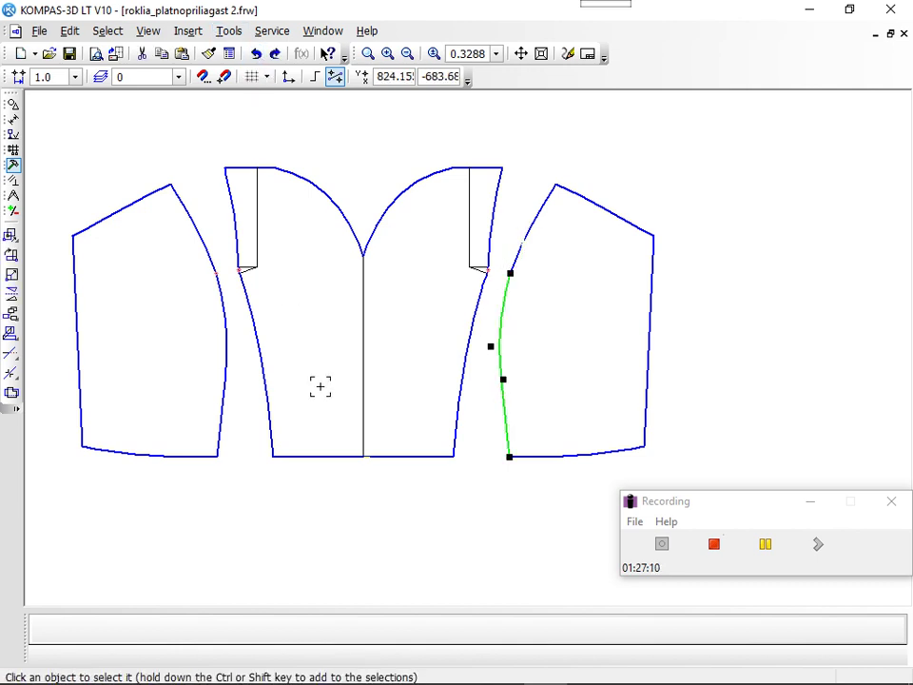
left_click(500, 529)
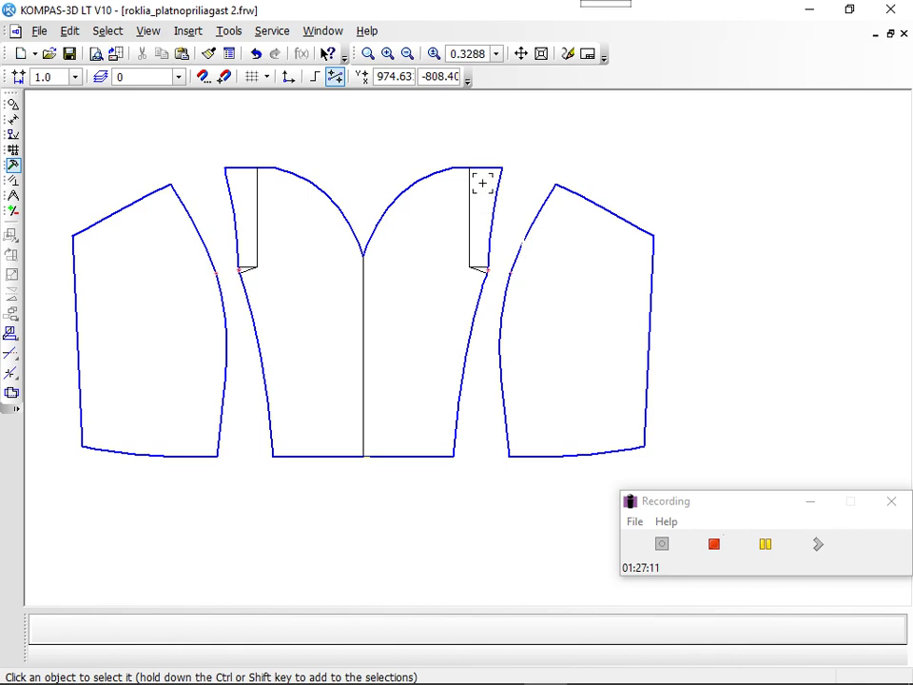
left_click_drag(482, 181, 747, 456)
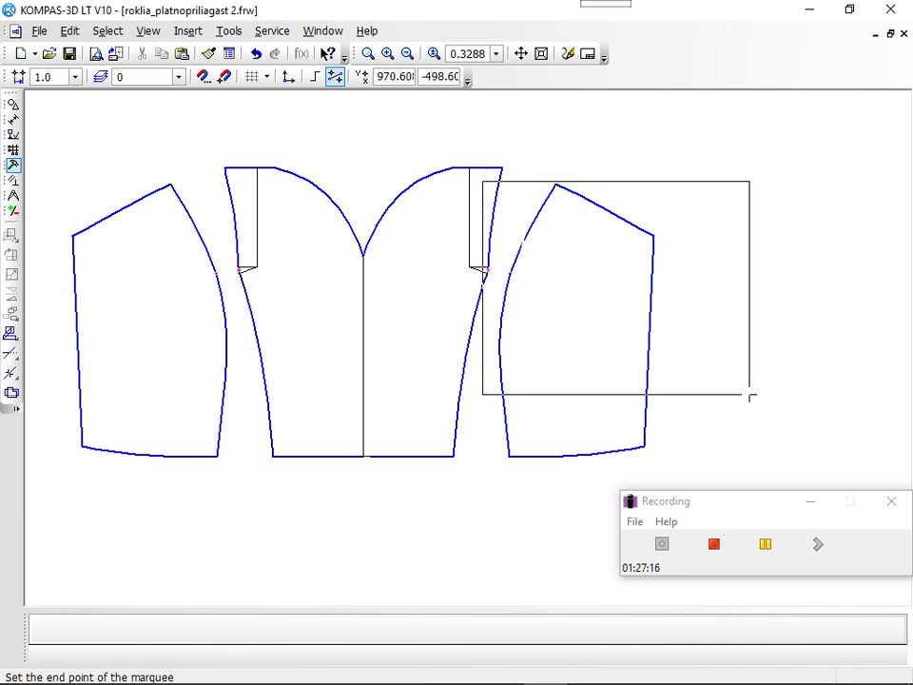
left_click(736, 462)
left_click(485, 344)
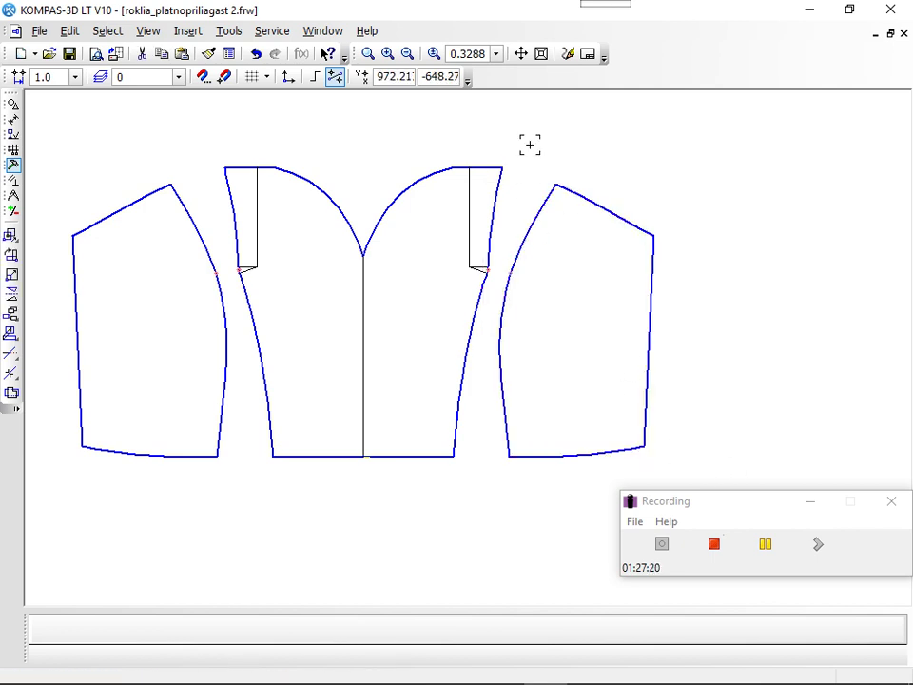
Select the right side piece's full outline: right edge, both left curves, top and bottom edges.
left_click(505, 213)
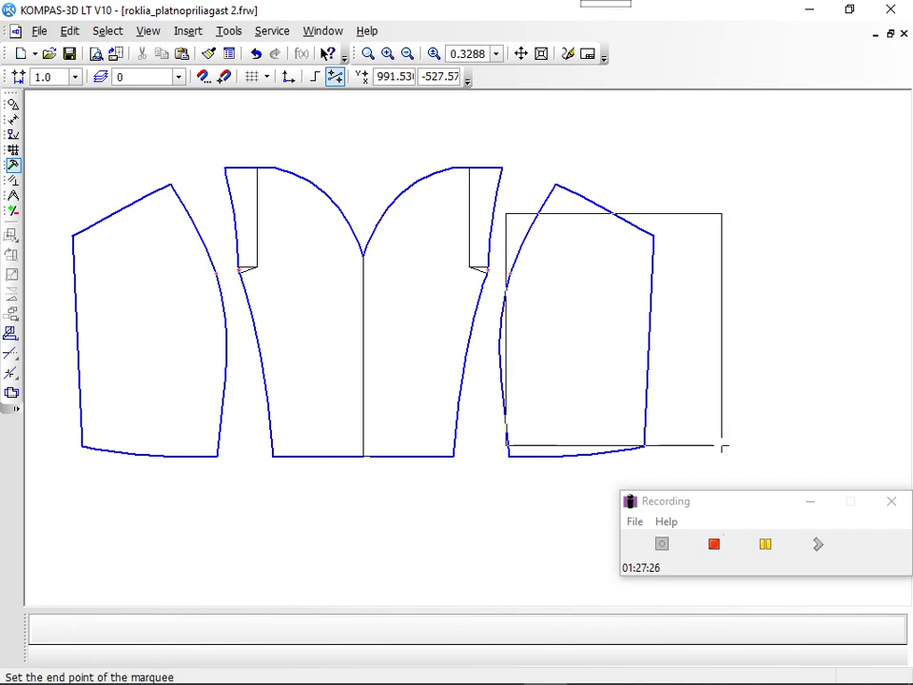
left_click(723, 458)
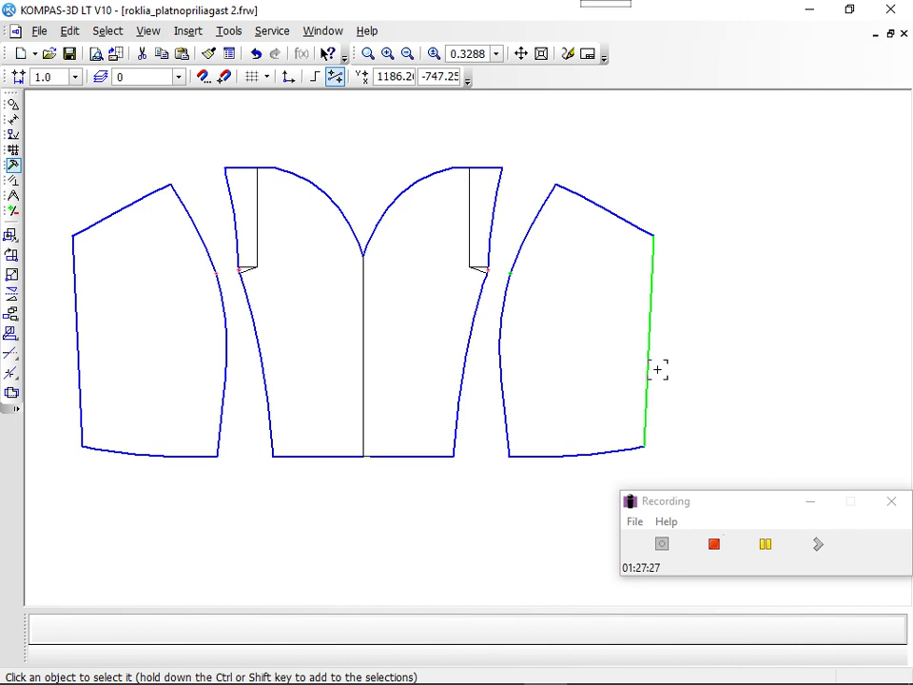
left_click(502, 358, "shift")
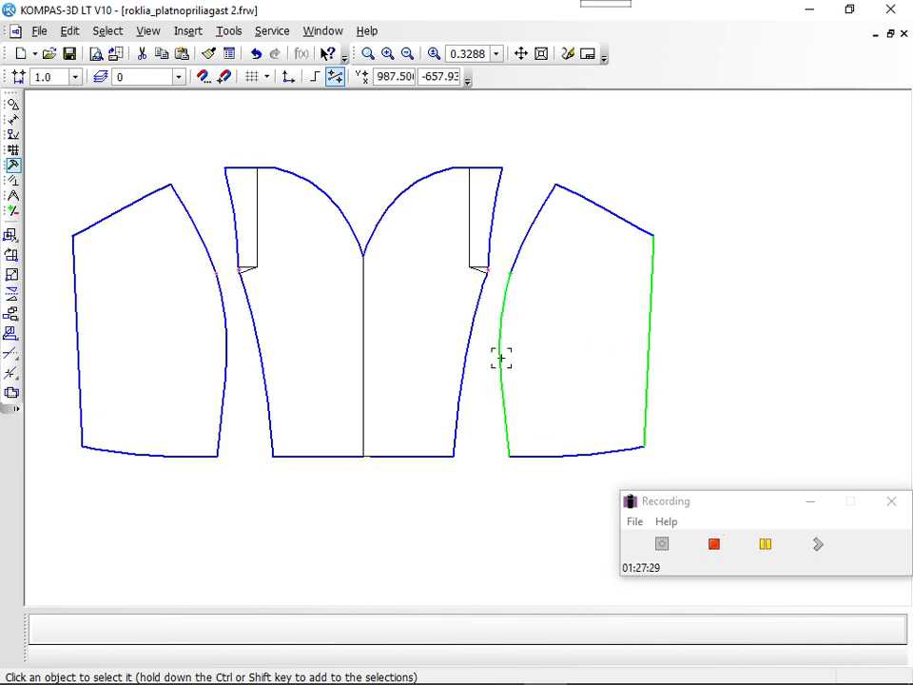
left_click(528, 227, "shift")
left_click(616, 211, "shift")
left_click(561, 457, "shift")
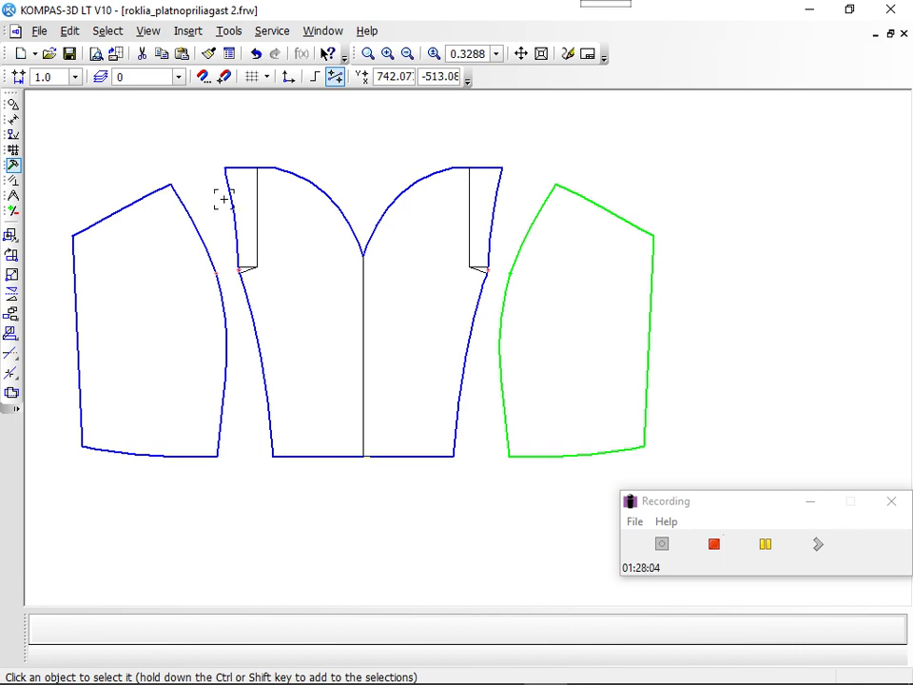
Cut the side piece at its top corner and paste it onto the bodice's top right corner.
left_click(163, 57)
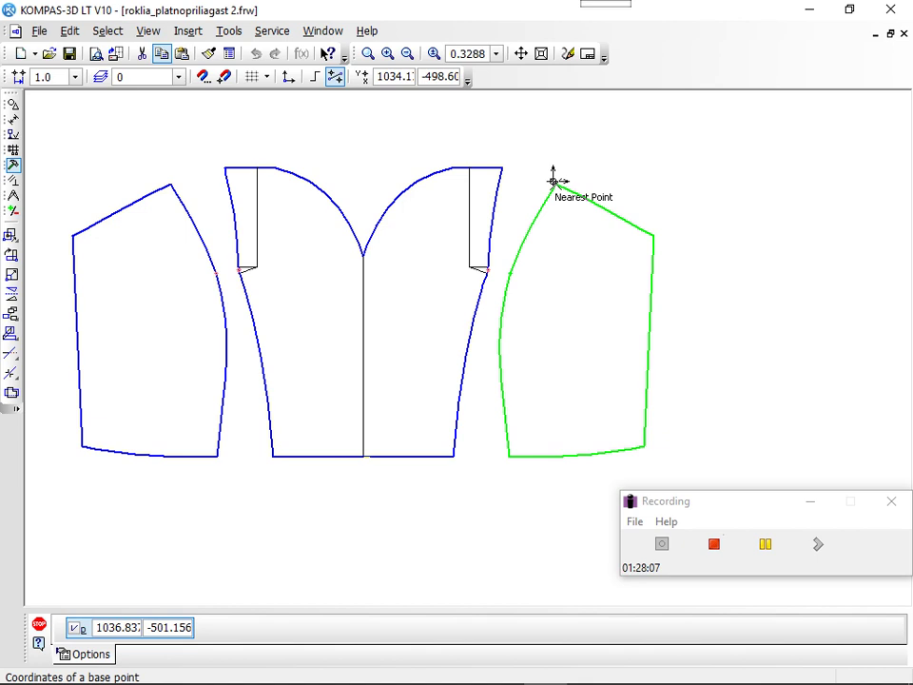
left_click(553, 180)
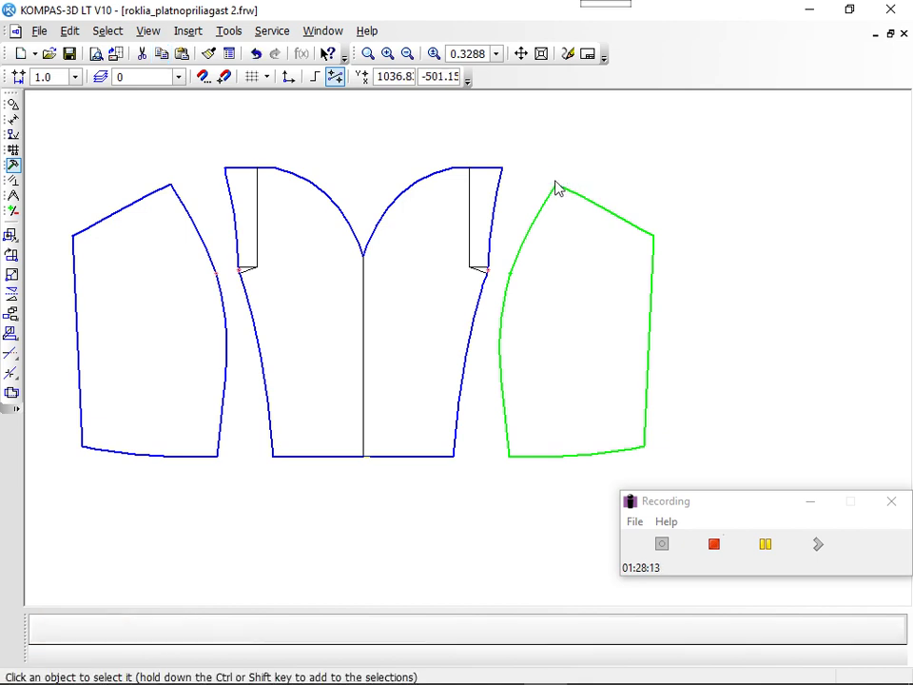
left_click(143, 54)
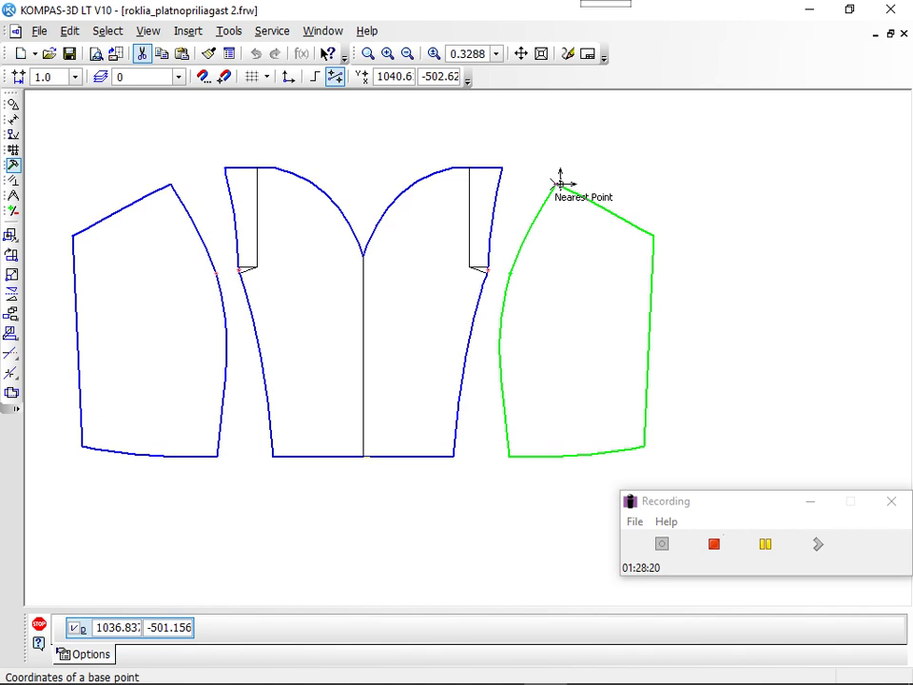
left_click(559, 183)
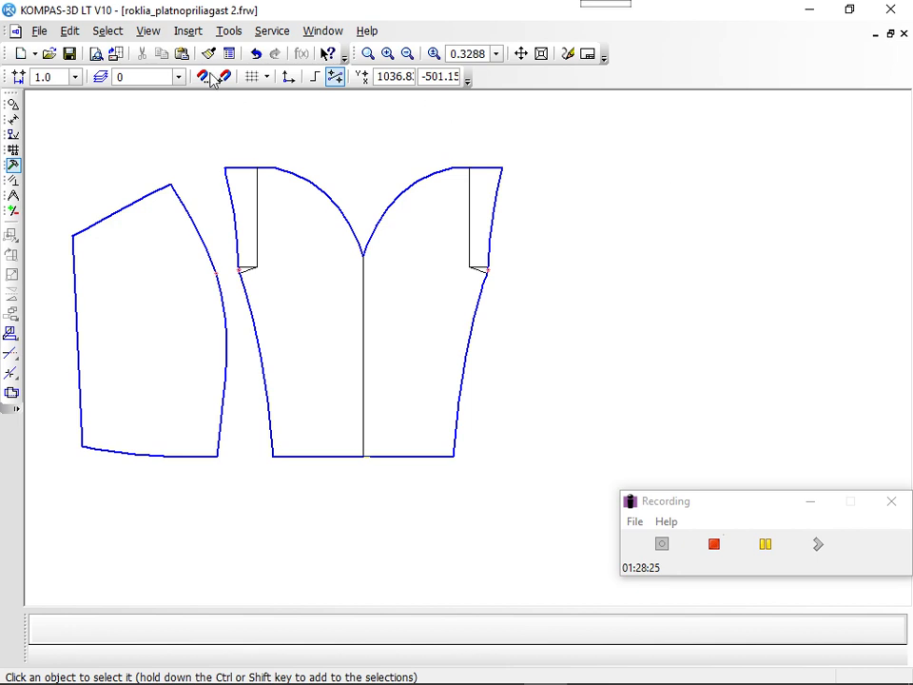
left_click(182, 55)
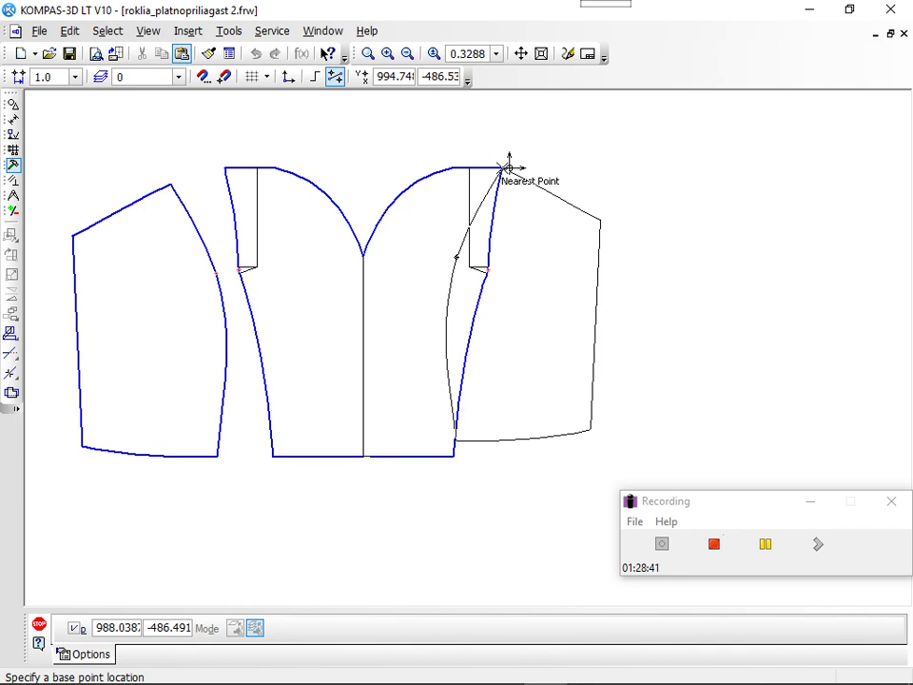
left_click(509, 169)
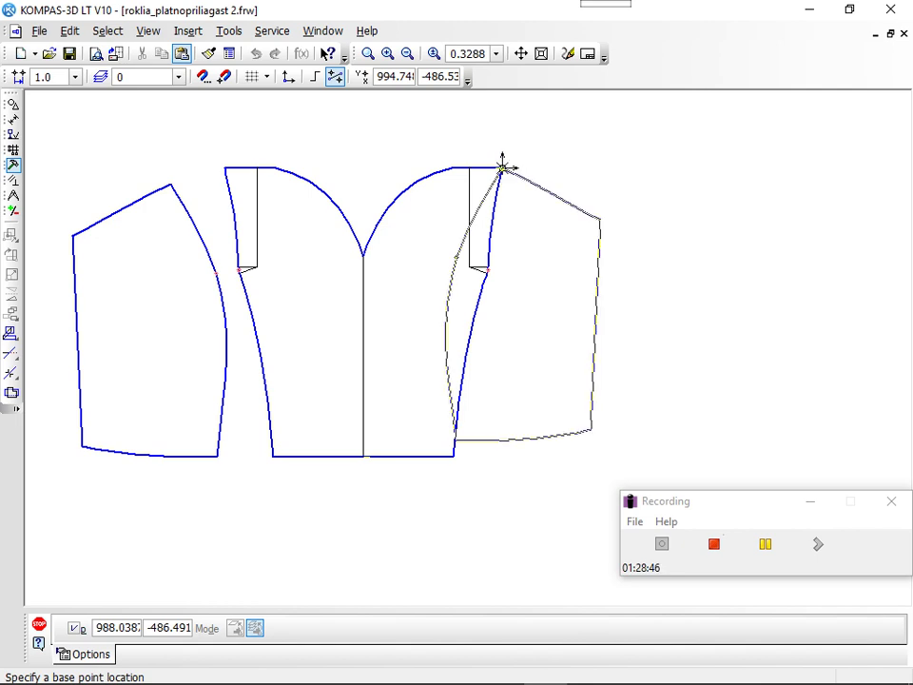
key("Escape")
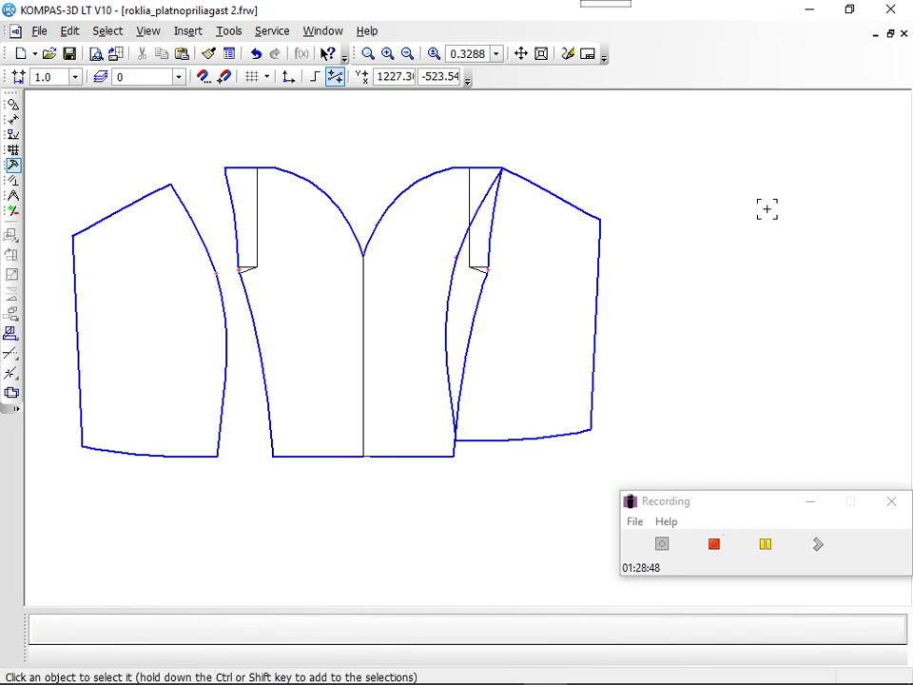
Select all edges of the pasted side piece: left curves, top, bottom and right edges.
left_click(423, 235)
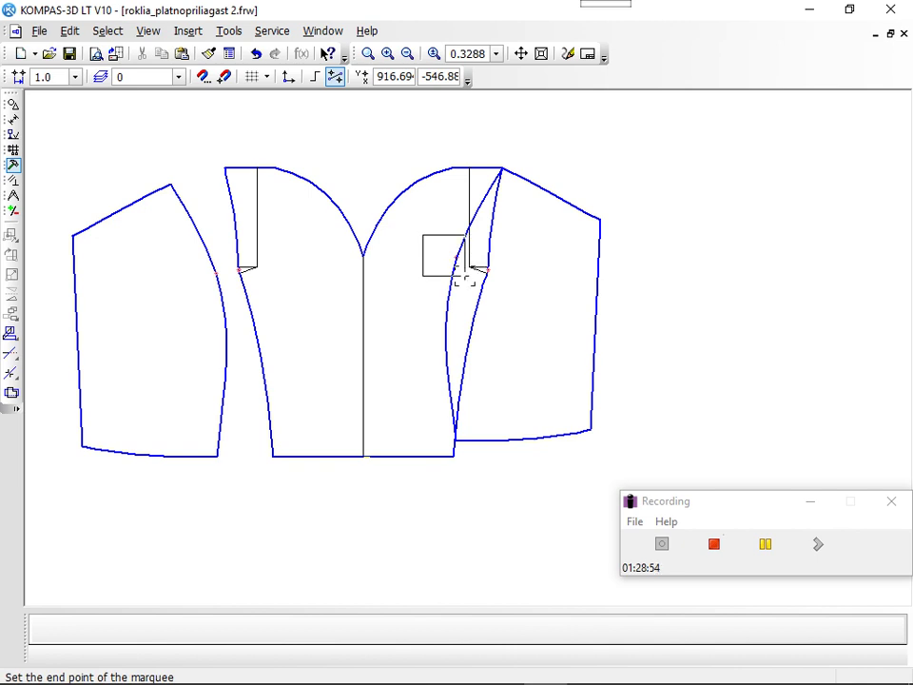
left_click(464, 277)
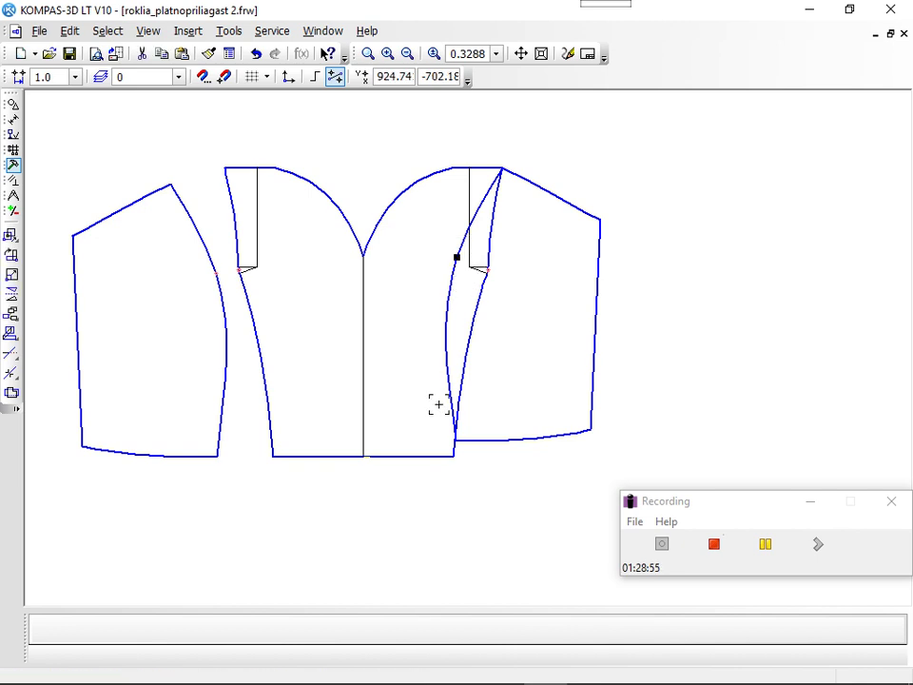
left_click(445, 382)
left_click(488, 190, "shift")
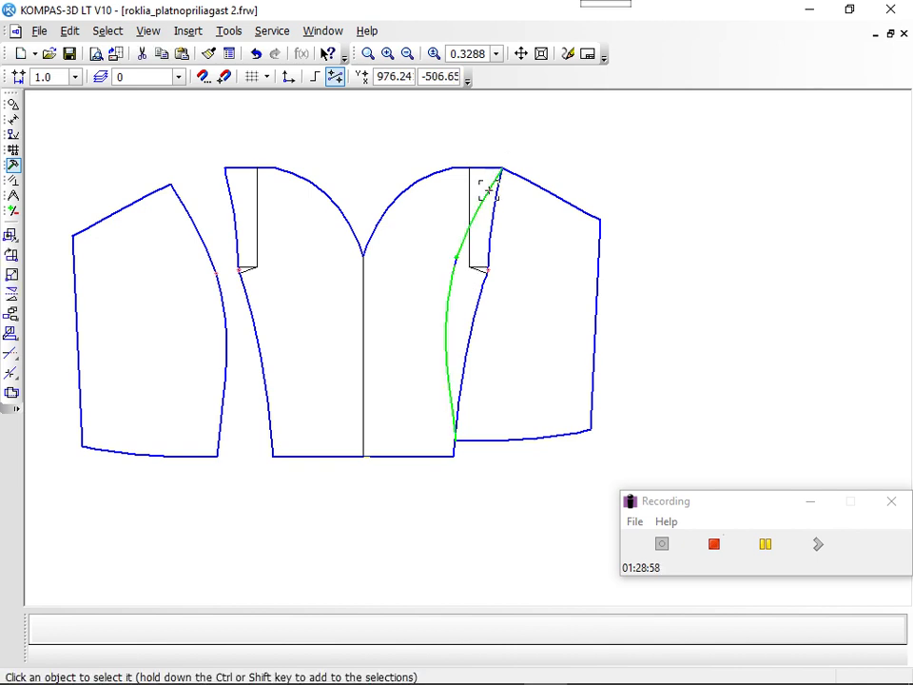
left_click(538, 189, "shift")
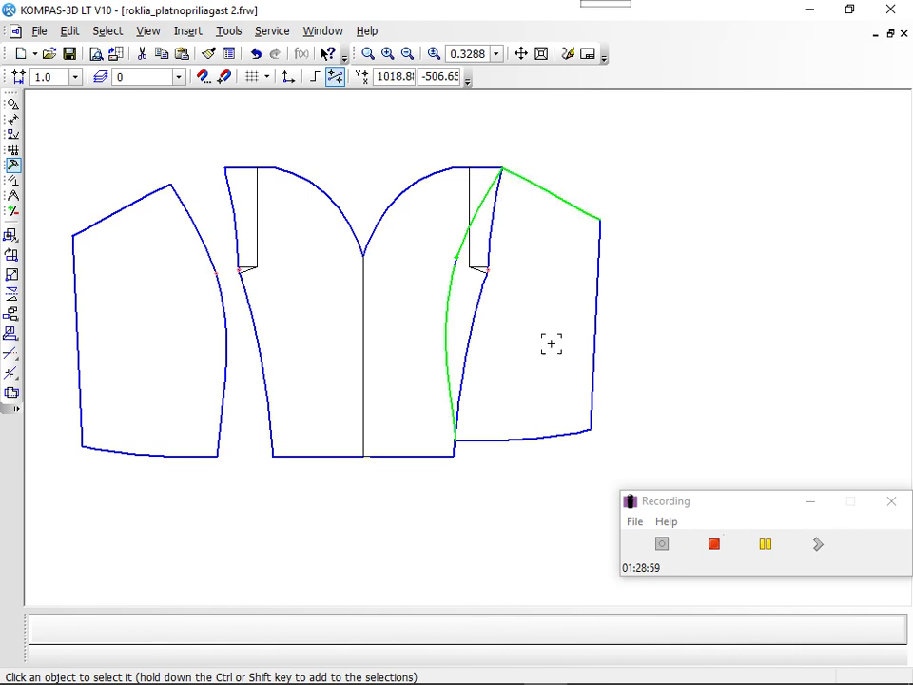
left_click(544, 437, "shift")
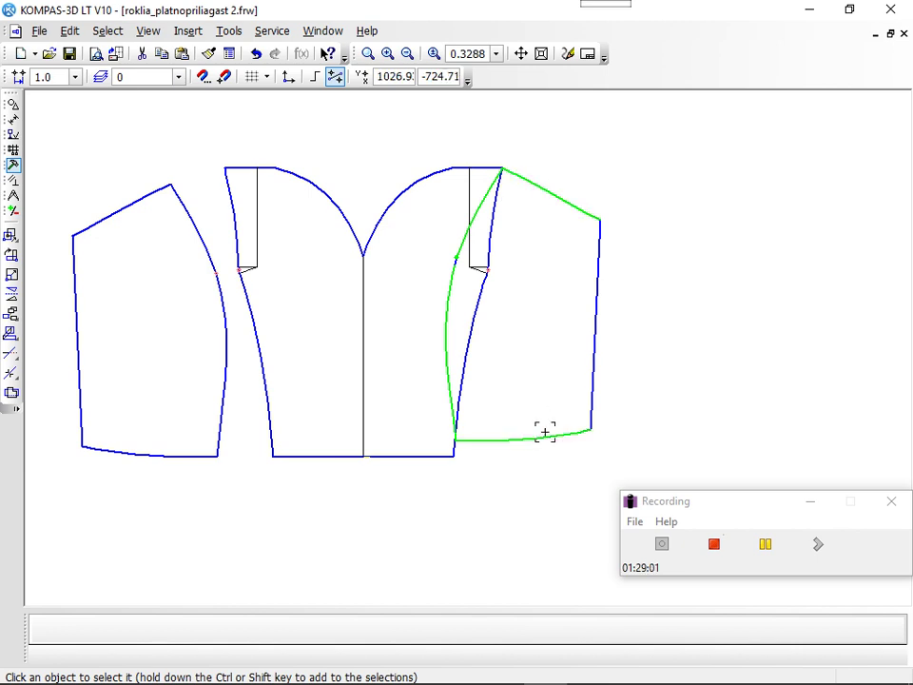
left_click(594, 332, "shift")
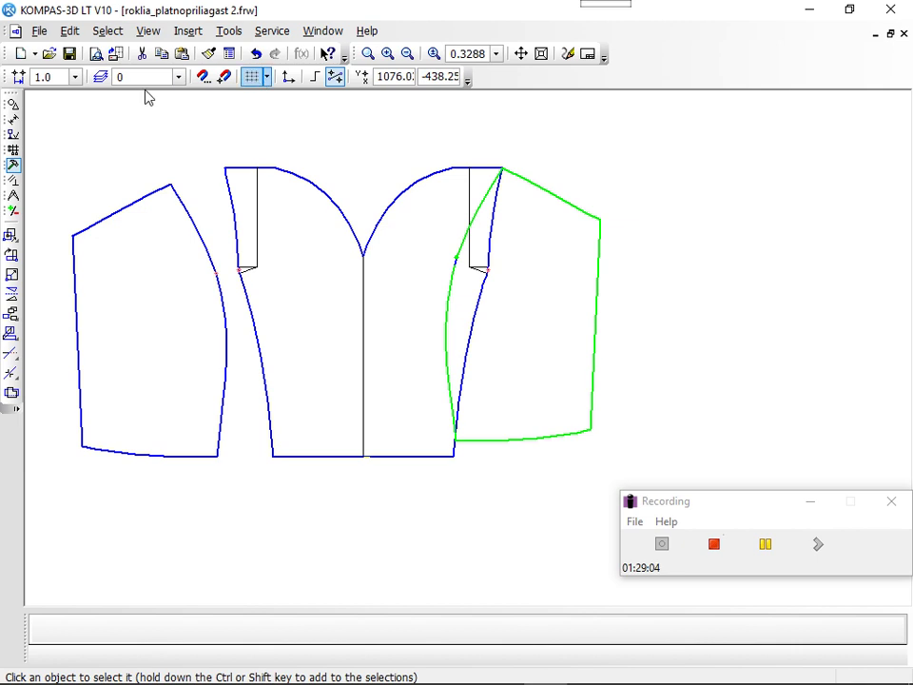
Rotate the side piece about 19.3° around its top corner, using its bottom corner as reference.
left_click(14, 262)
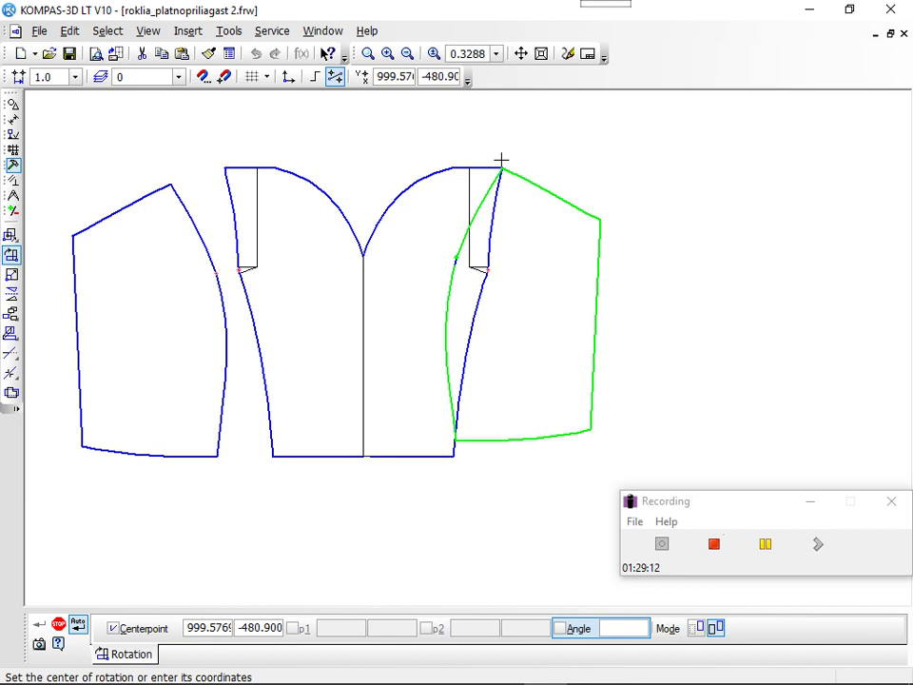
left_click(503, 167)
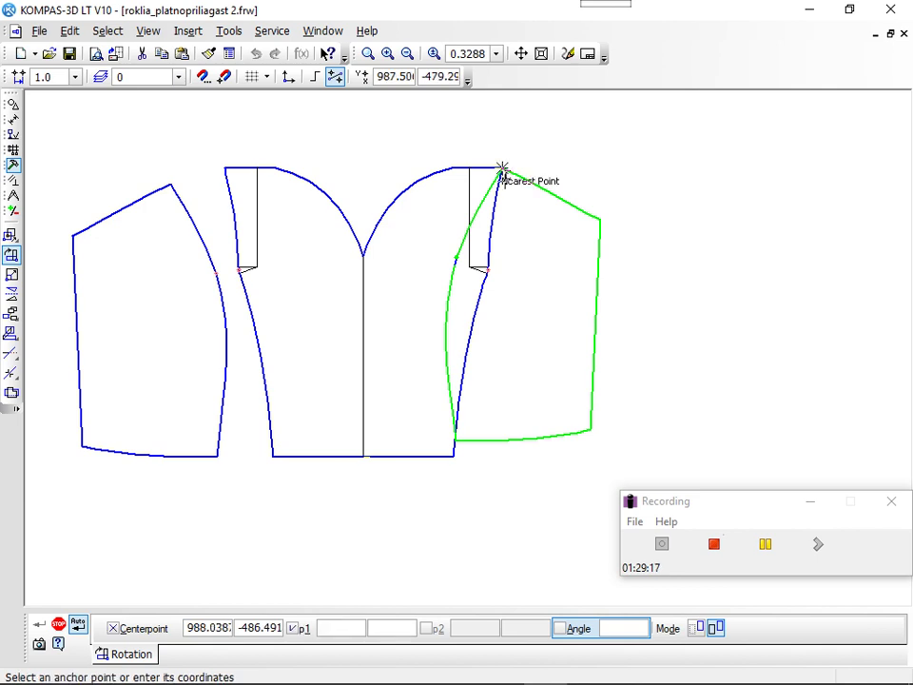
left_click(458, 439)
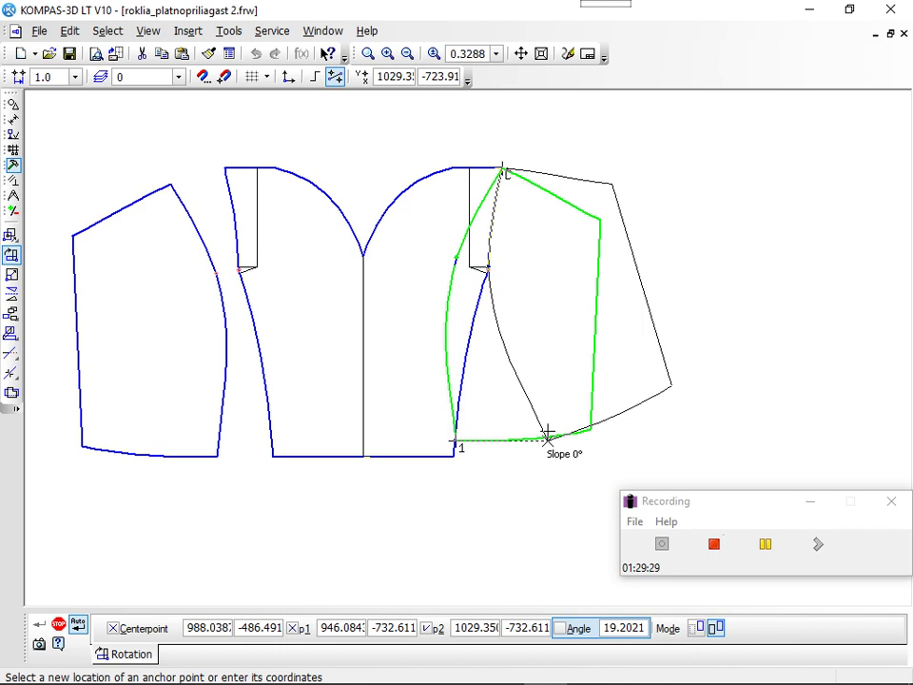
left_click(547, 435)
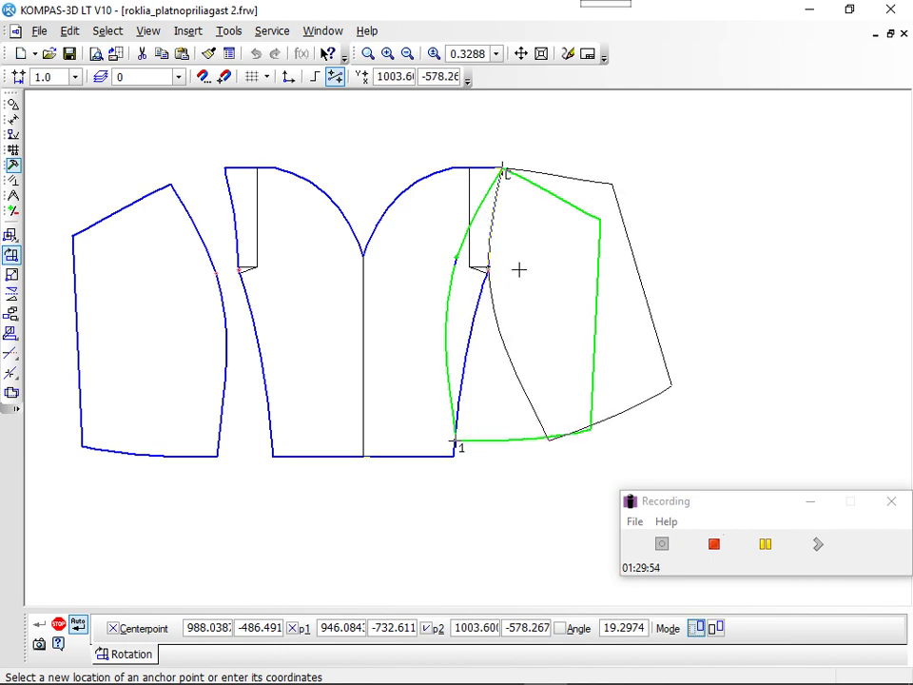
left_click(518, 270)
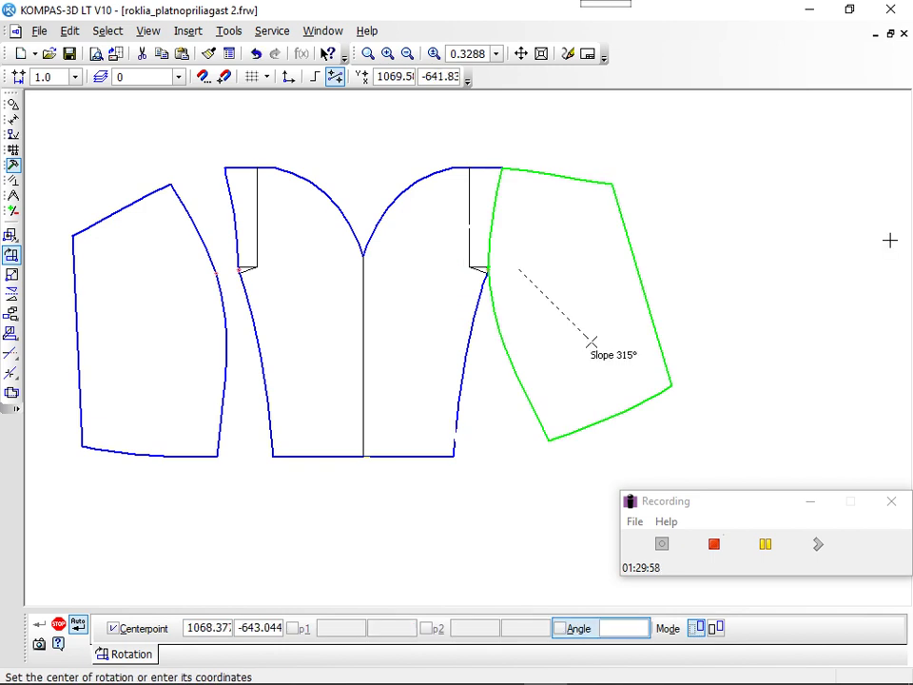
key("Escape")
left_click(793, 349)
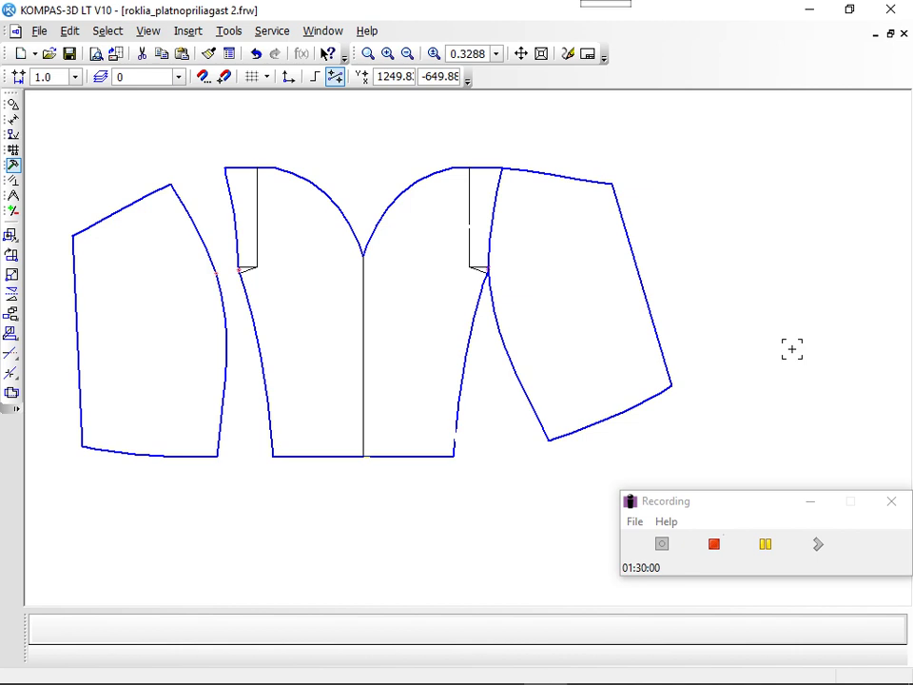
key("Escape")
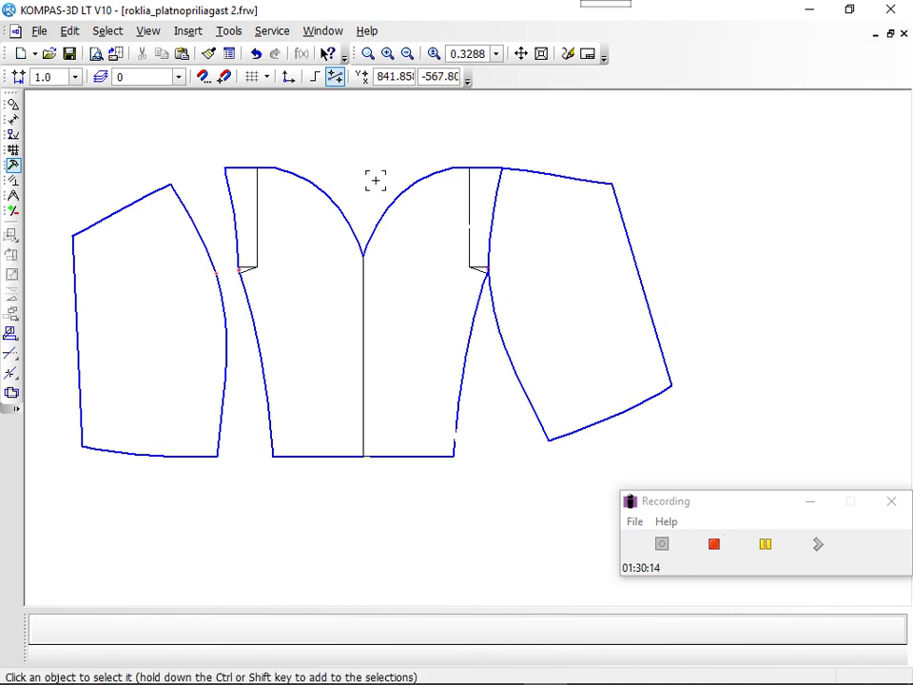